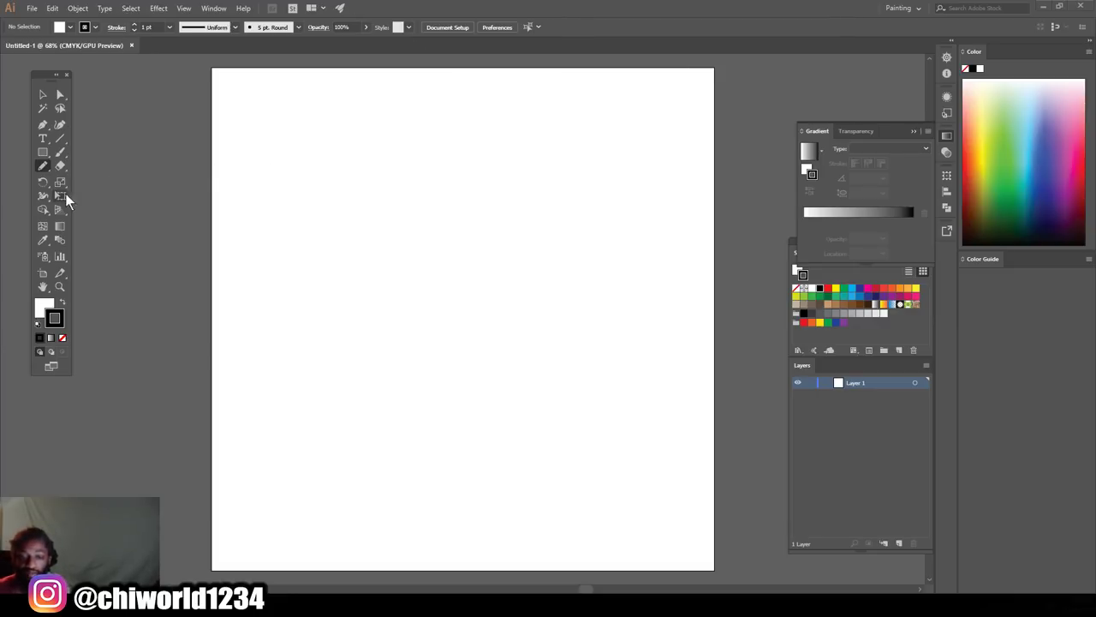
- Activate the Pencil tool and accept its existing tool options
{"action": "left_click", "coordinate": [46, 166]}
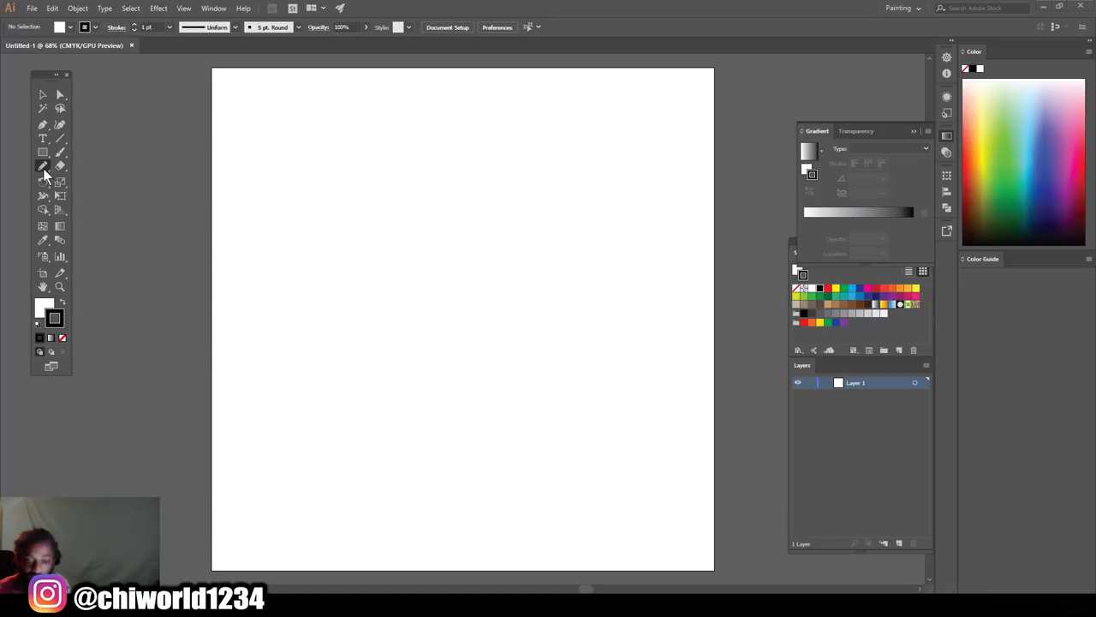
{"action": "left_click", "coordinate": [42, 165]}
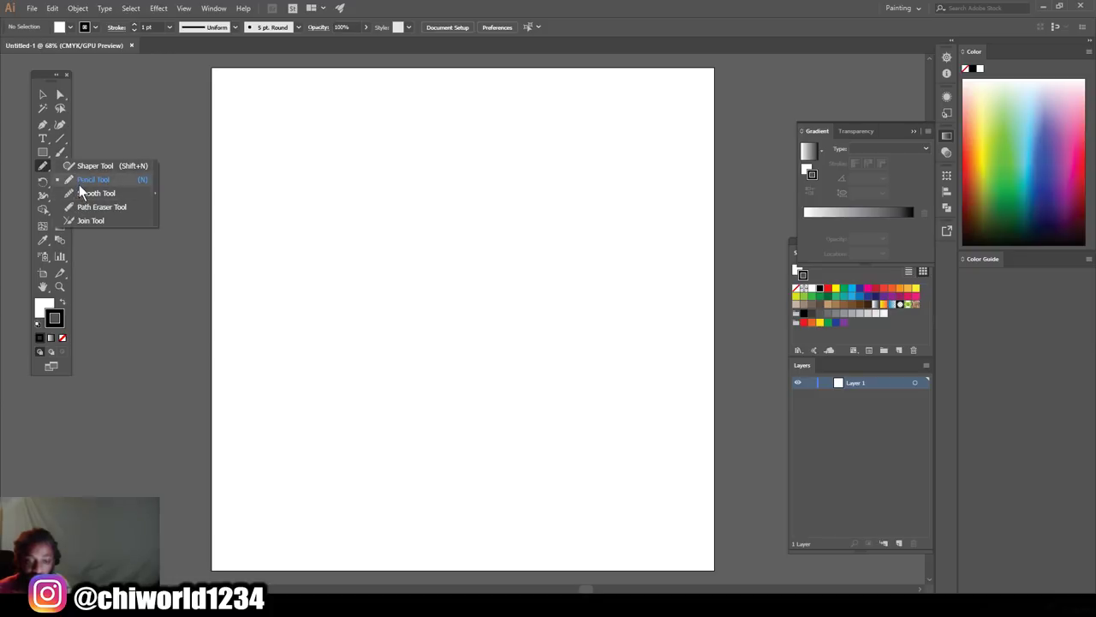
{"action": "left_click", "coordinate": [78, 182]}
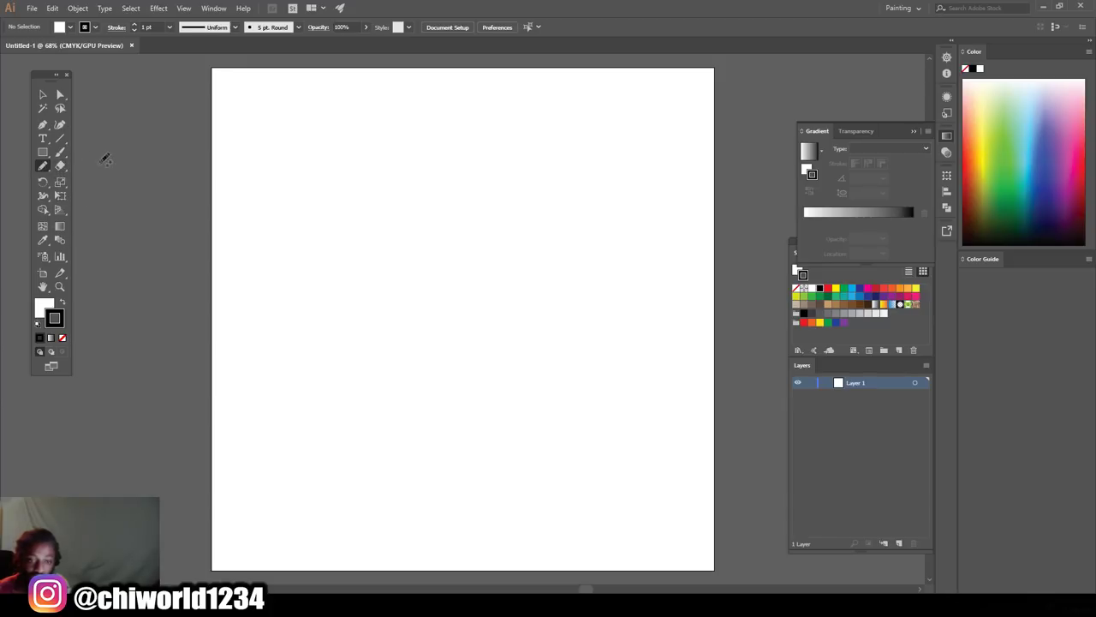
{"action": "double_click", "coordinate": [45, 167]}
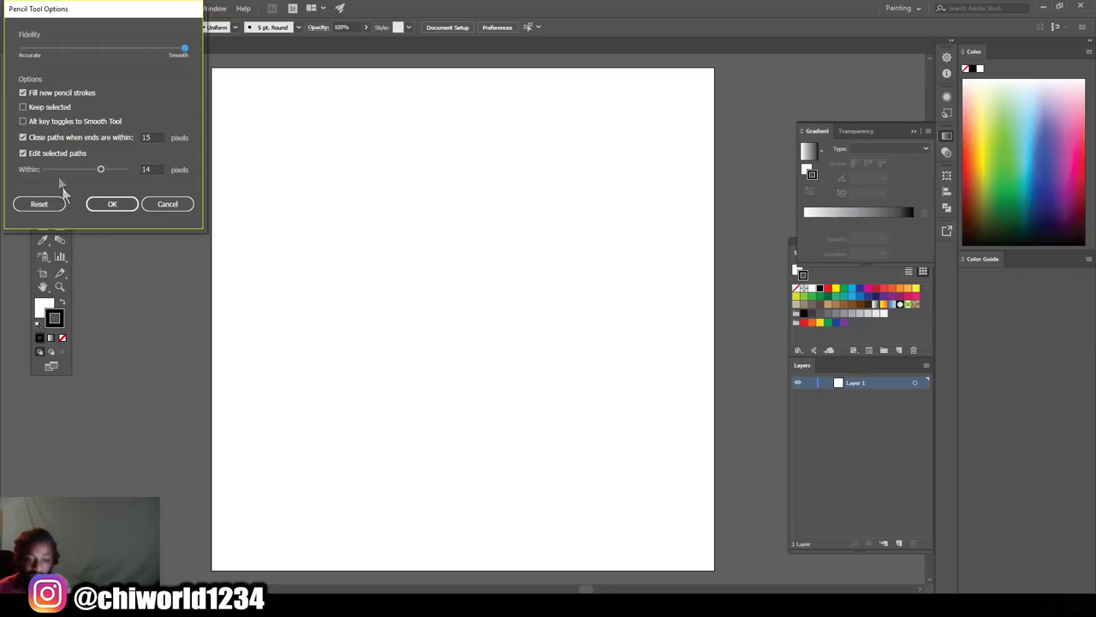
{"action": "left_click", "coordinate": [95, 204]}
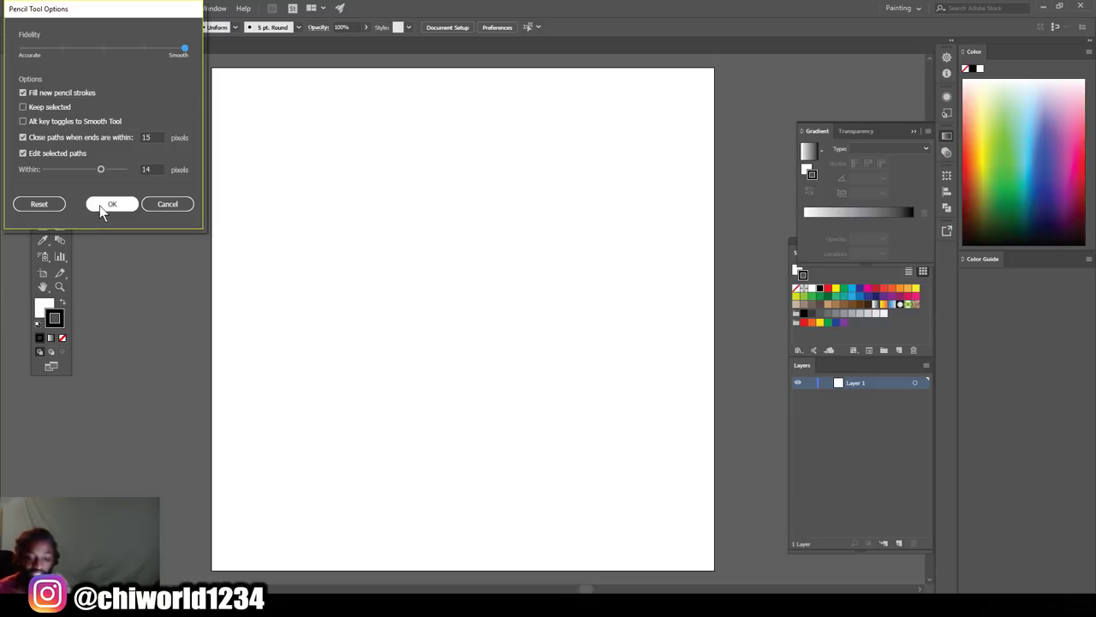
{"action": "left_click", "coordinate": [100, 205]}
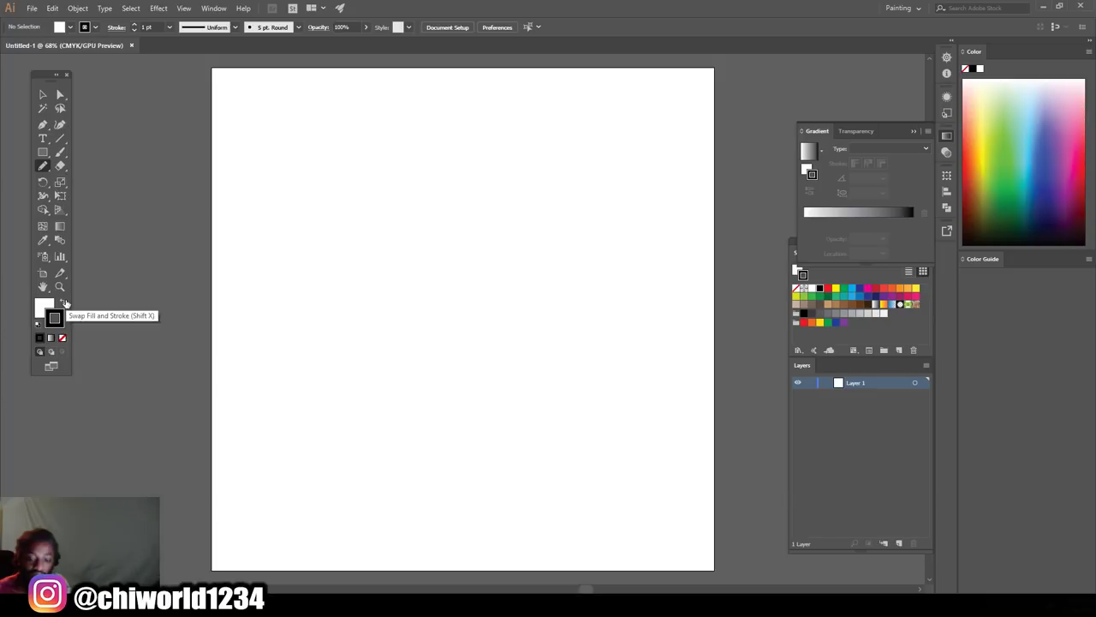
- Set the drawing colours to no fill and a black stroke
{"action": "left_click", "coordinate": [63, 304]}
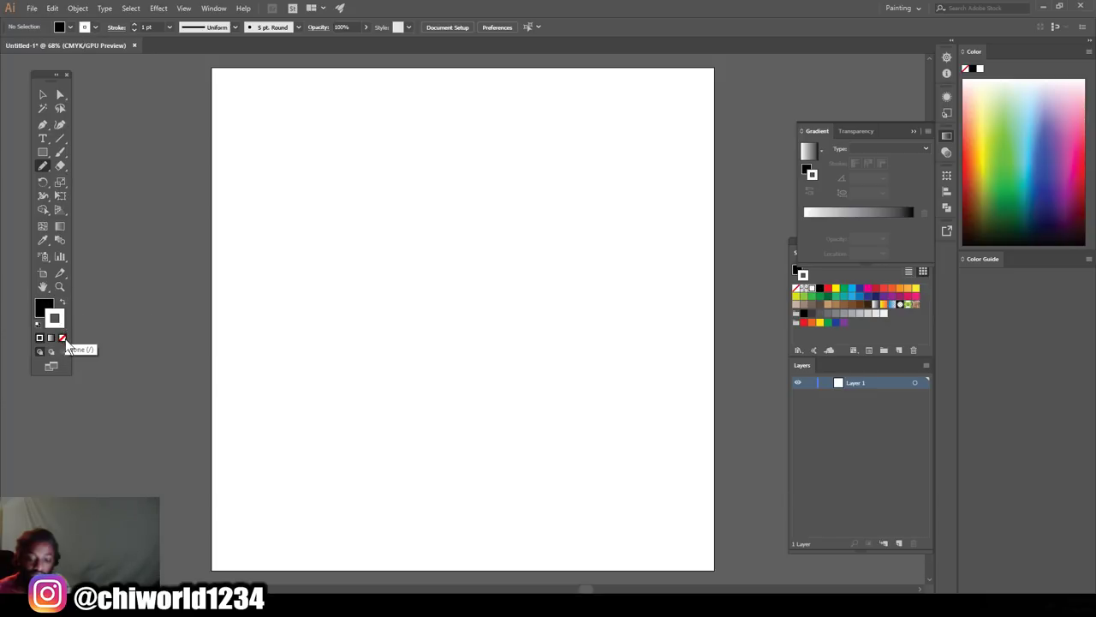
{"action": "left_click", "coordinate": [62, 338]}
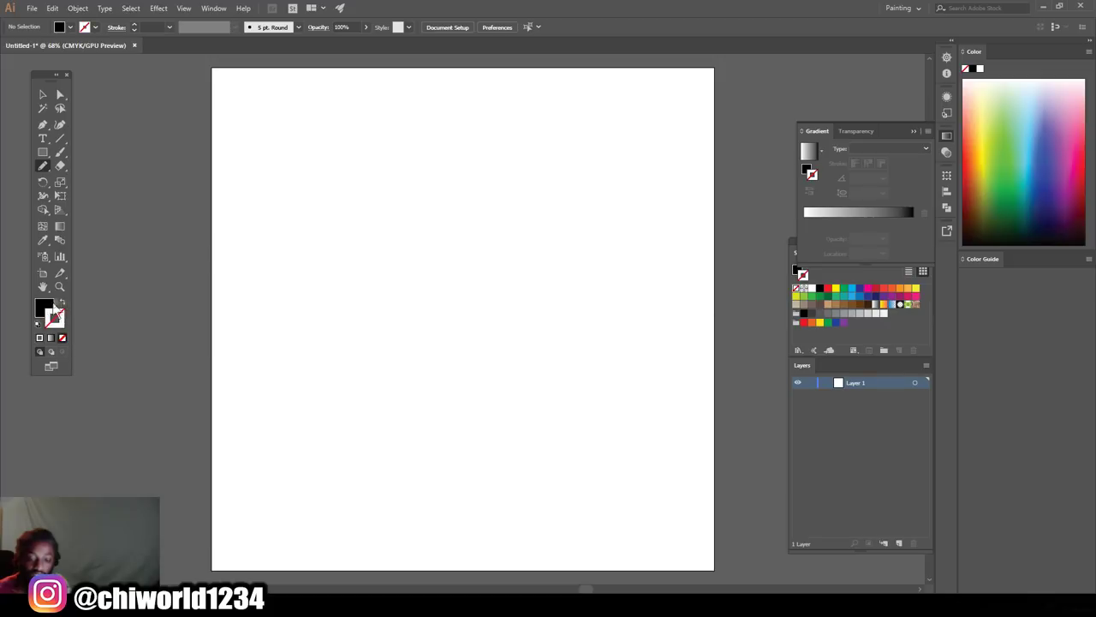
{"action": "left_click", "coordinate": [63, 304]}
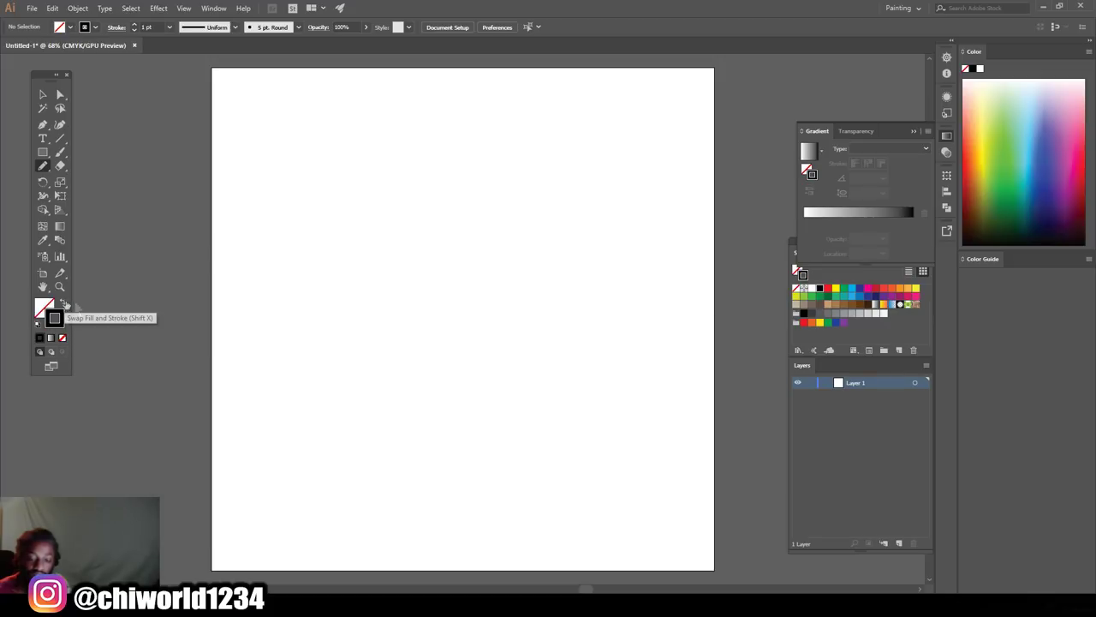
- Try out freehand curves at 1 pt and 4 pt stroke weight, undoing each test curve
{"action": "mouse_move", "coordinate": [304, 280]}
{"action": "left_mouse_down"}
{"action": "mouse_move", "coordinate": [372, 237]}
{"action": "mouse_move", "coordinate": [435, 255]}
{"action": "left_mouse_up"}
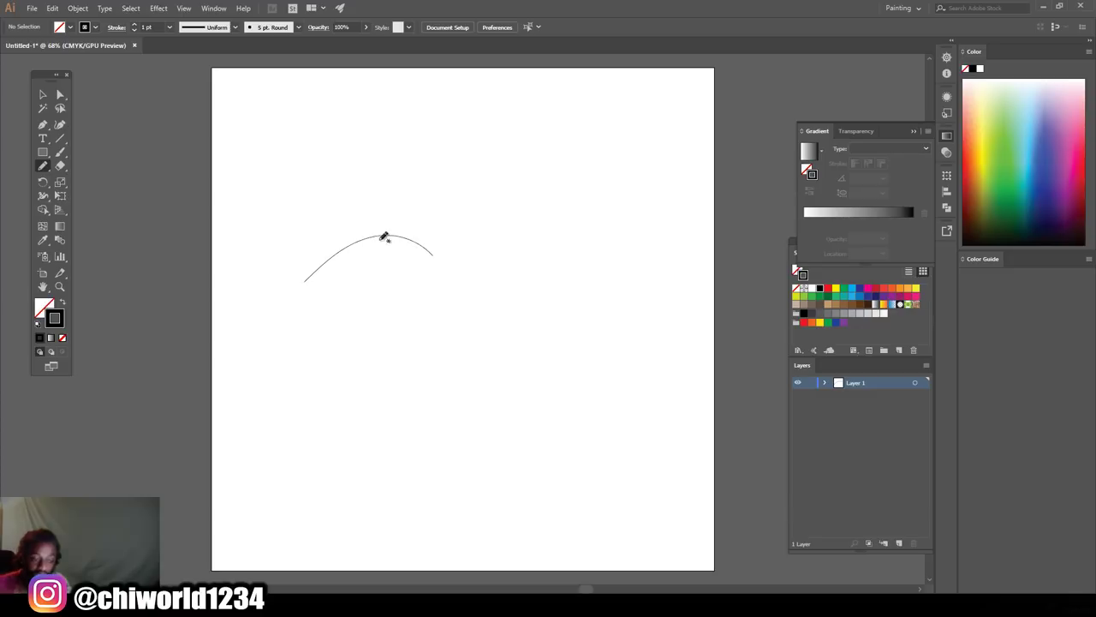
{"action": "key", "text": "ctrl+z"}
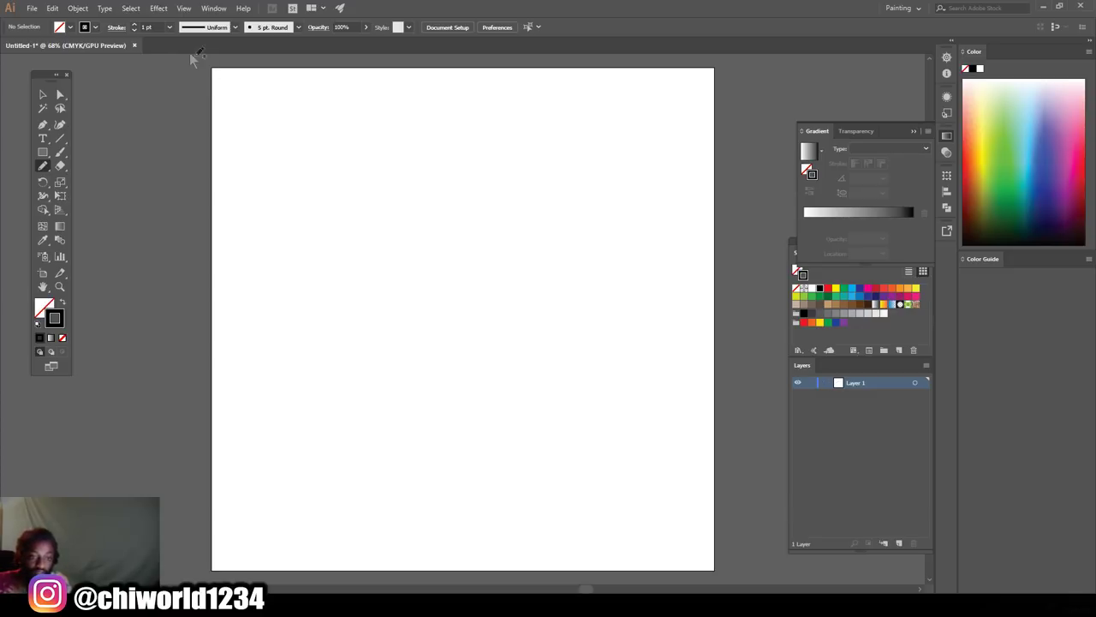
{"action": "left_click", "coordinate": [170, 26]}
{"action": "left_click", "coordinate": [183, 114]}
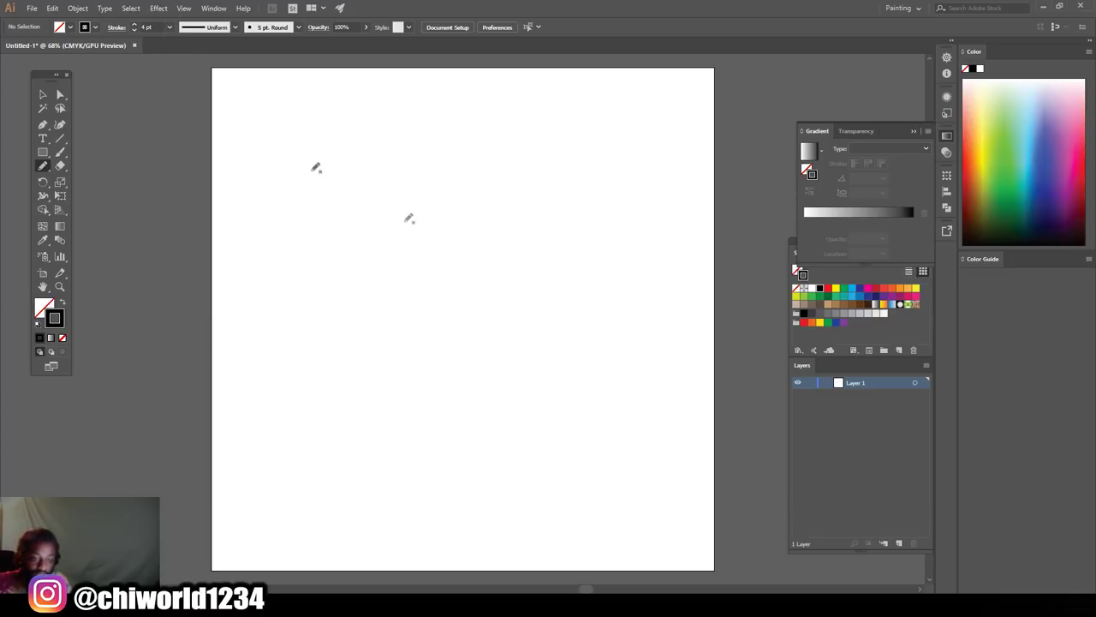
{"action": "mouse_move", "coordinate": [375, 301]}
{"action": "left_mouse_down"}
{"action": "mouse_move", "coordinate": [409, 274]}
{"action": "mouse_move", "coordinate": [464, 274]}
{"action": "left_mouse_up"}
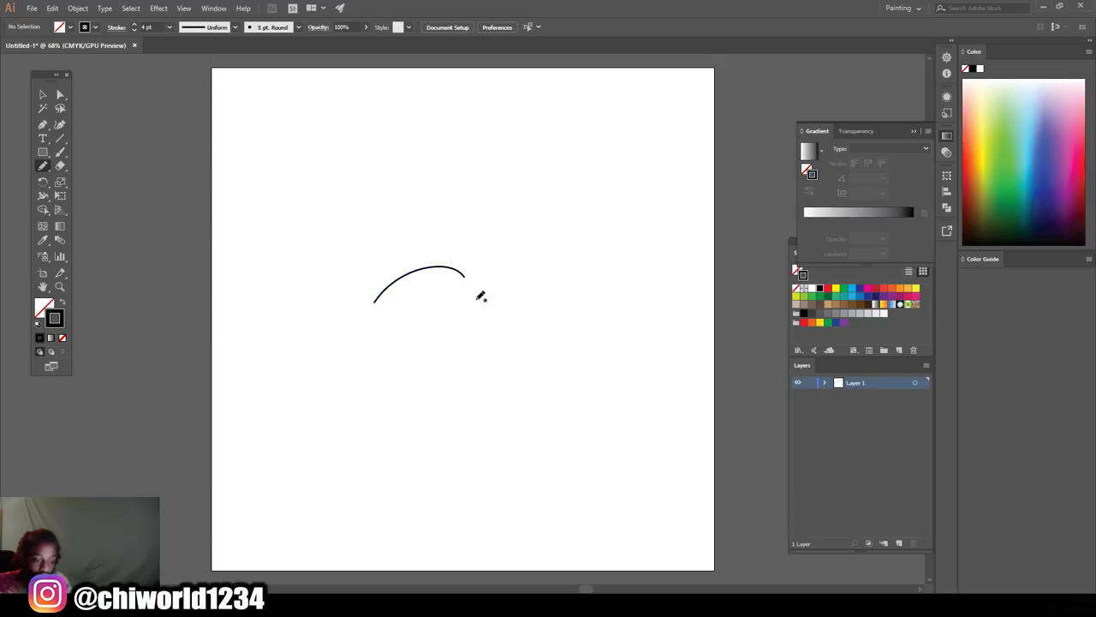
{"action": "key", "text": "ctrl+z"}
- Set the stroke weight to 5 pt
{"action": "key", "text": "ctrl+1"}
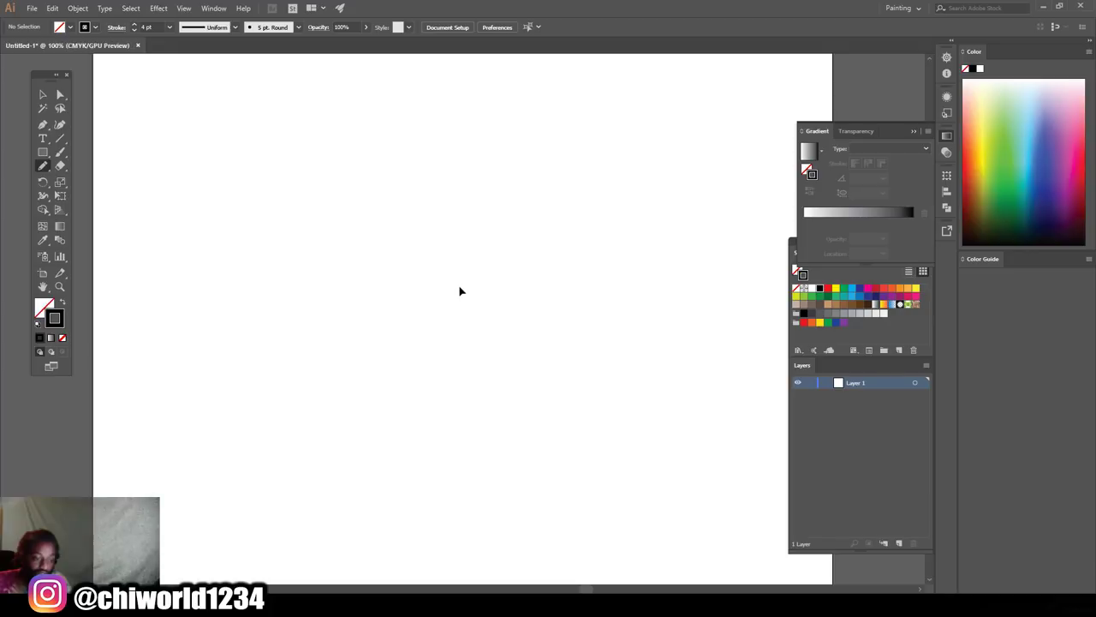
{"action": "key", "text": "ctrl+plus"}
{"action": "left_click", "coordinate": [169, 26]}
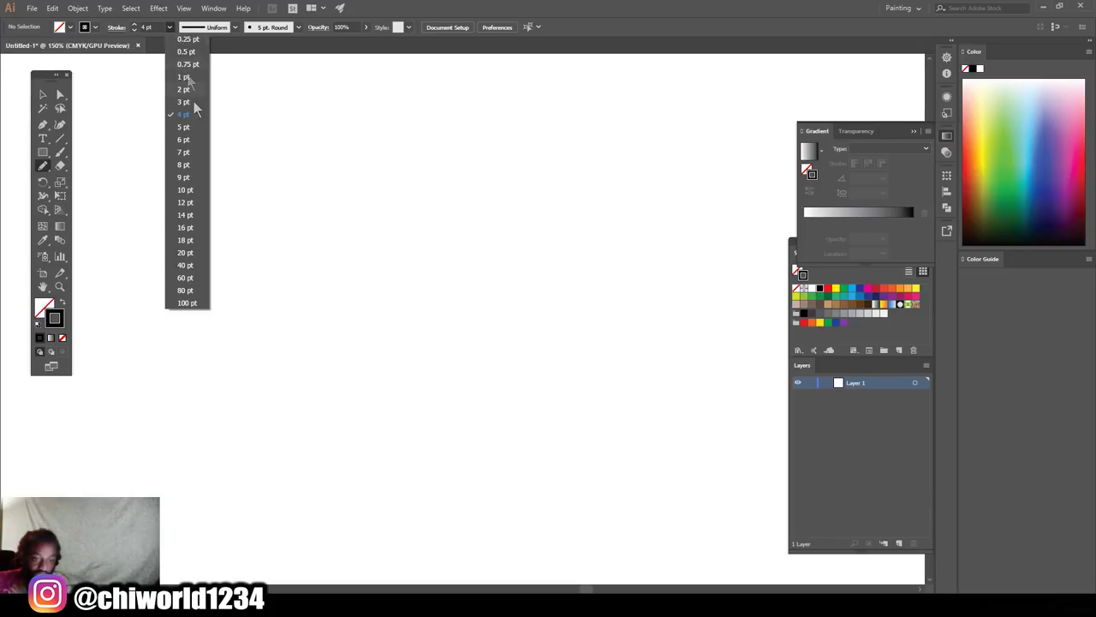
{"action": "left_click", "coordinate": [187, 127]}
{"action": "key", "text": "ctrl+0"}
{"action": "key", "text": "ctrl+1"}
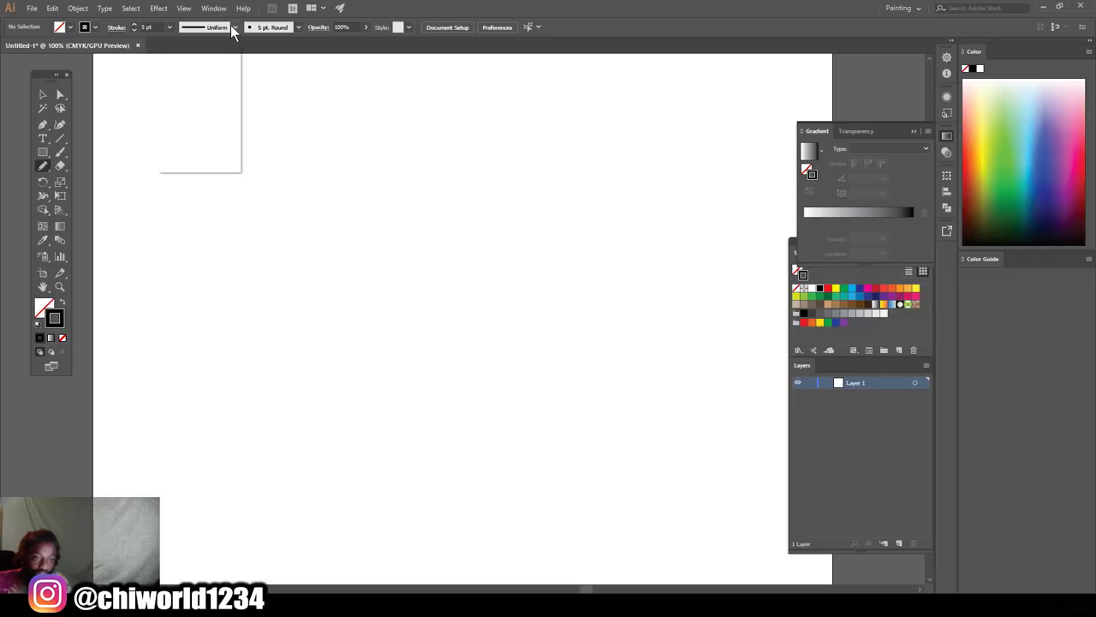
{"action": "left_click", "coordinate": [231, 27]}
{"action": "left_click", "coordinate": [234, 28]}
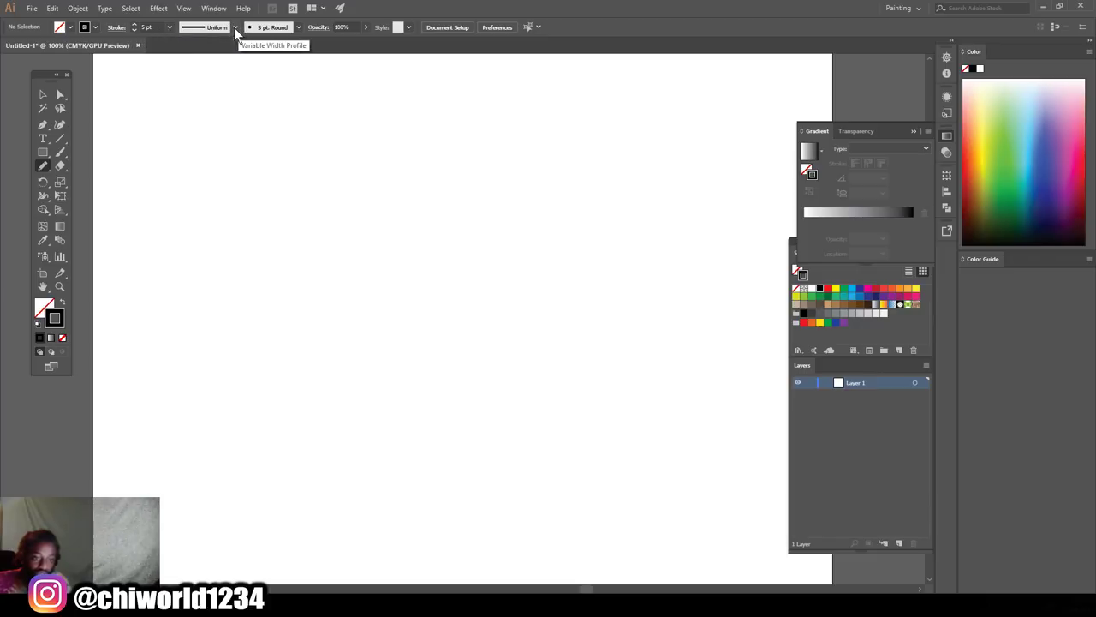
- Set the stroke weight to 7 pt with the Pencil tool ready for drawing
{"action": "left_click", "coordinate": [169, 28]}
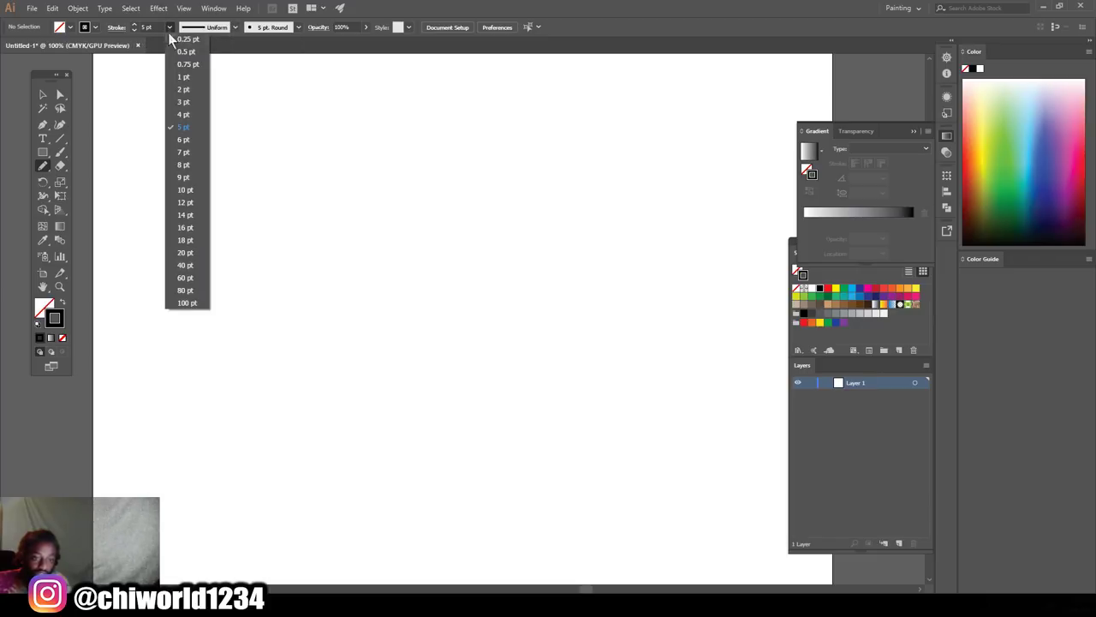
{"action": "left_click", "coordinate": [183, 152]}
{"action": "key", "text": "ctrl+0"}
{"action": "key", "text": "ctrl+1"}
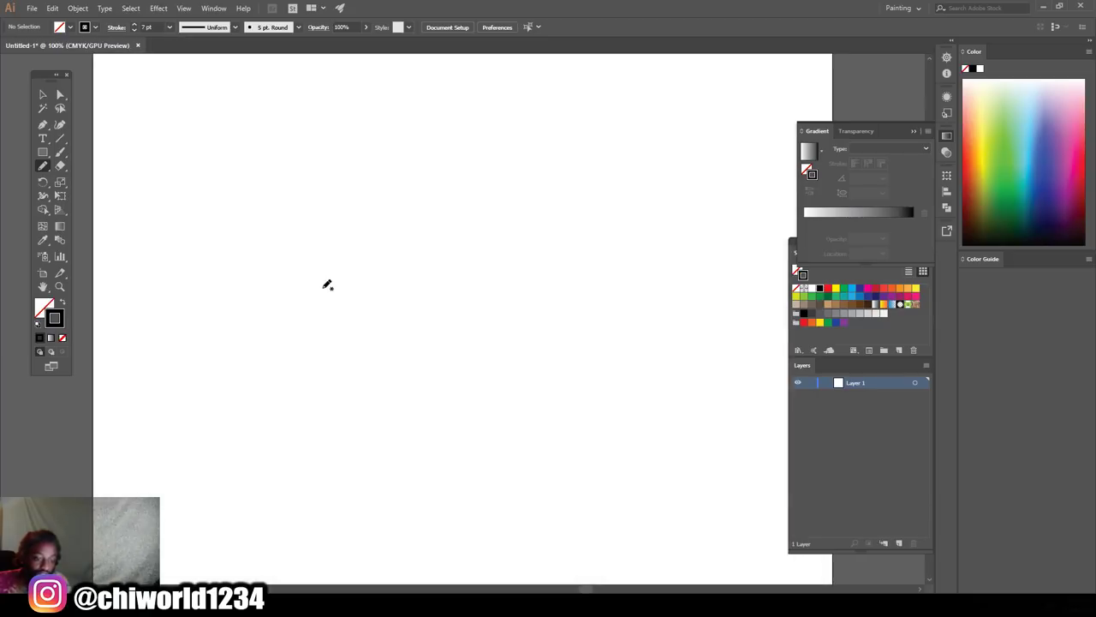
- Draw an eye outline with an arched upper lid, a lower lid and a straight inner edge whose ends nearly meet
{"action": "left_click_drag", "start_coordinate": [344, 255], "coordinate": [371, 238]}
{"action": "left_click_drag", "start_coordinate": [469, 227], "coordinate": [468, 226]}
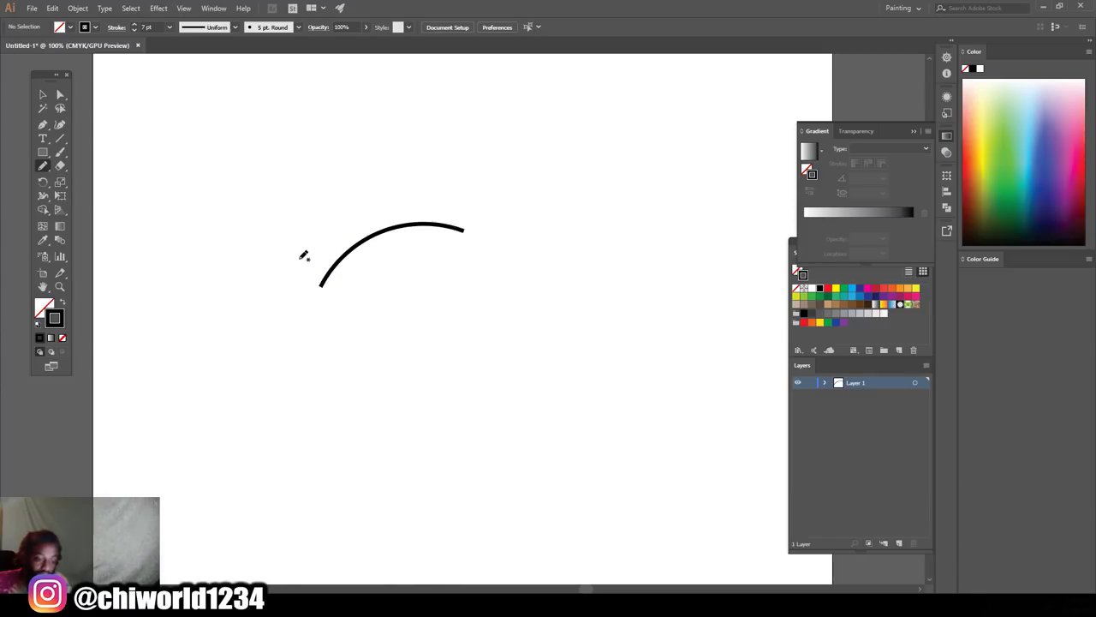
{"action": "mouse_move", "coordinate": [321, 285]}
{"action": "left_mouse_down"}
{"action": "mouse_move", "coordinate": [455, 290]}
{"action": "mouse_move", "coordinate": [467, 228]}
{"action": "left_mouse_up"}
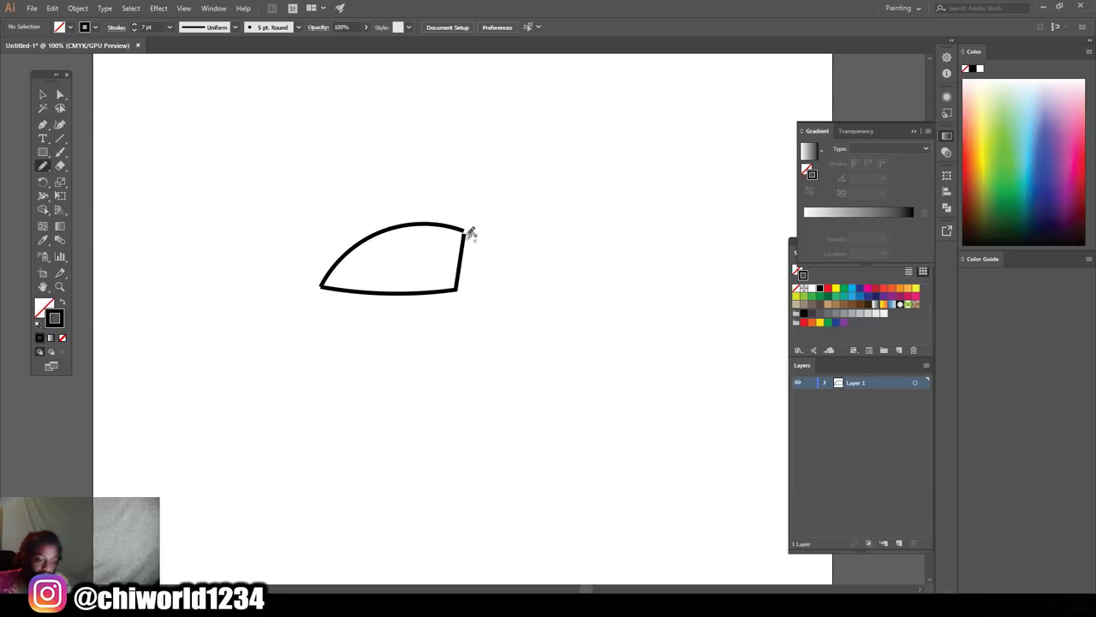
{"action": "key", "text": "ctrl+plus"}
{"action": "key", "text": "ctrl+plus"}
{"action": "scroll", "coordinate": [257, 300], "scroll_direction": "up", "scroll_amount": 2}
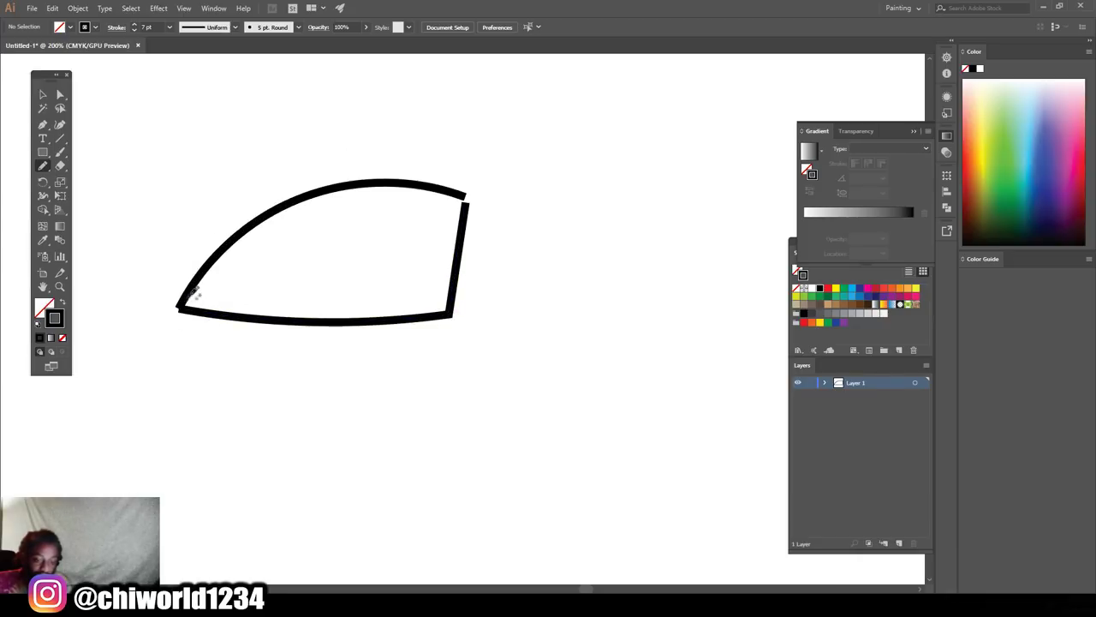
{"action": "key", "text": "ctrl+minus"}
{"action": "key", "text": "ctrl+minus"}
{"action": "key", "text": "ctrl+plus"}
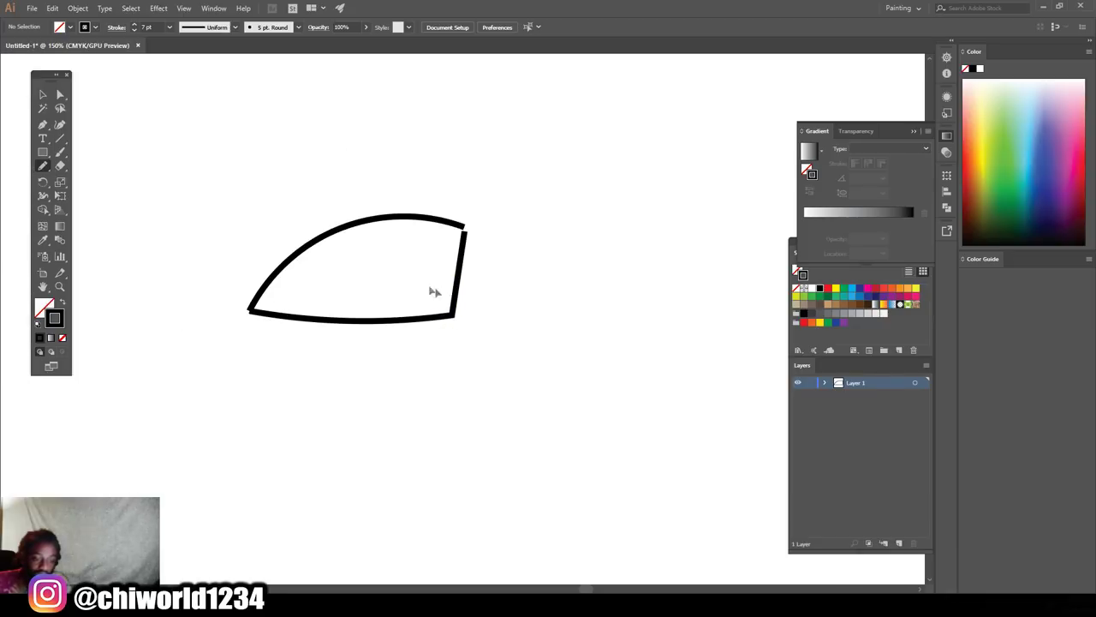
- Draw the first eye's iris, a second eye with its iris, a nose profile and a short mouth line
{"action": "mouse_move", "coordinate": [317, 242]}
{"action": "left_mouse_down"}
{"action": "mouse_move", "coordinate": [339, 275]}
{"action": "mouse_move", "coordinate": [385, 239]}
{"action": "mouse_move", "coordinate": [374, 208]}
{"action": "left_mouse_up"}
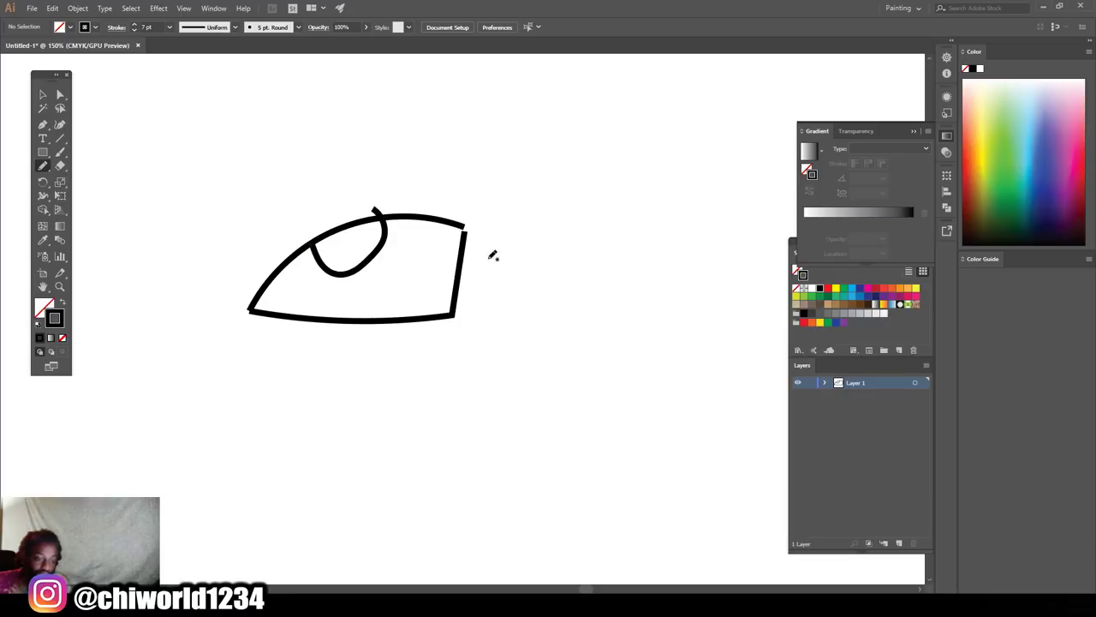
{"action": "mouse_move", "coordinate": [550, 230]}
{"action": "left_mouse_down"}
{"action": "mouse_move", "coordinate": [669, 224]}
{"action": "mouse_move", "coordinate": [686, 279]}
{"action": "mouse_move", "coordinate": [550, 285]}
{"action": "mouse_move", "coordinate": [555, 245]}
{"action": "mouse_move", "coordinate": [598, 244]}
{"action": "mouse_move", "coordinate": [614, 199]}
{"action": "left_mouse_up"}
{"action": "mouse_move", "coordinate": [506, 289]}
{"action": "left_mouse_down"}
{"action": "mouse_move", "coordinate": [565, 373]}
{"action": "mouse_move", "coordinate": [441, 421]}
{"action": "left_mouse_up"}
{"action": "left_click_drag", "start_coordinate": [439, 477], "coordinate": [557, 486]}
{"action": "key", "text": "ctrl+minus"}
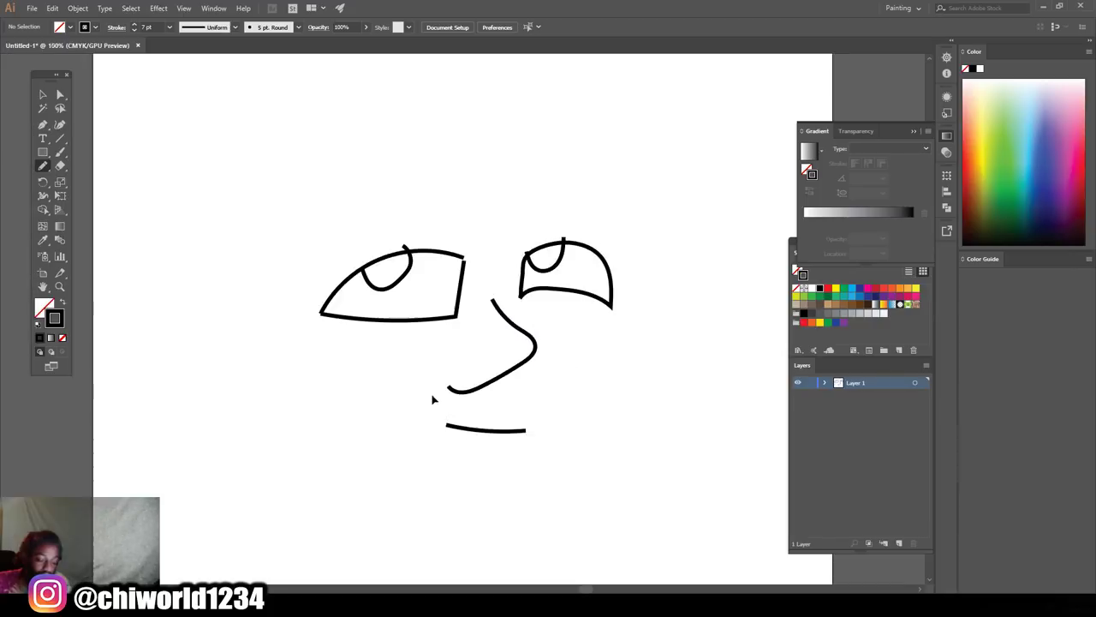
{"action": "key", "text": "ctrl+equal"}
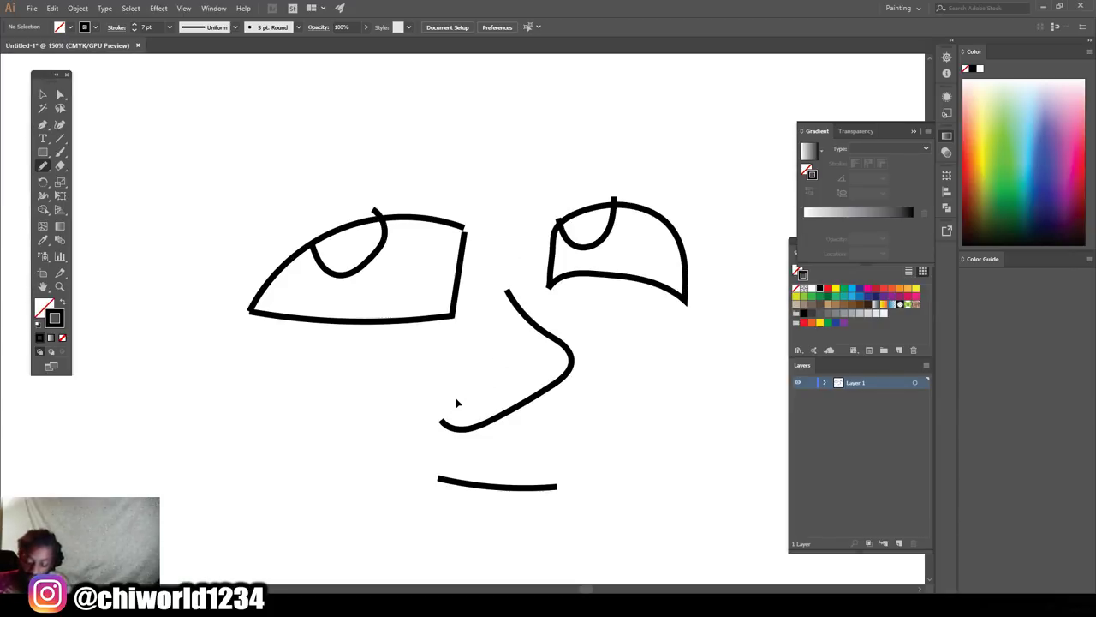
- Undo all the face strokes until the artboard is empty
{"action": "key", "text": "ctrl+z"}
{"action": "key", "text": "ctrl+z"}
{"action": "key", "text": "ctrl+z"}
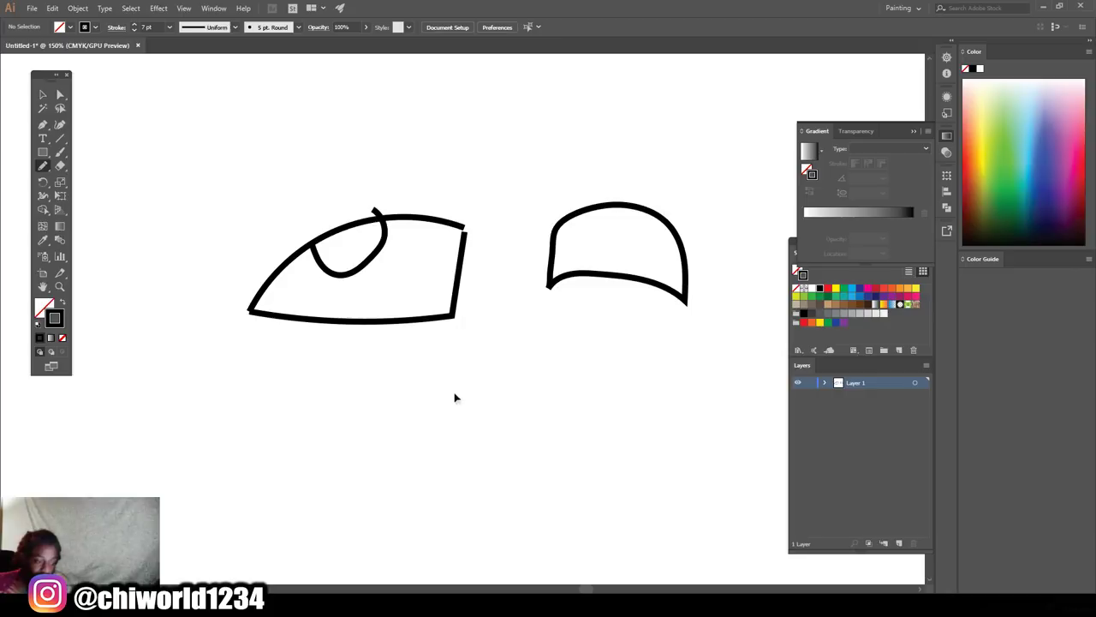
{"action": "key", "text": "ctrl+z"}
{"action": "key", "text": "ctrl+z"}
{"action": "key", "text": "ctrl+z"}
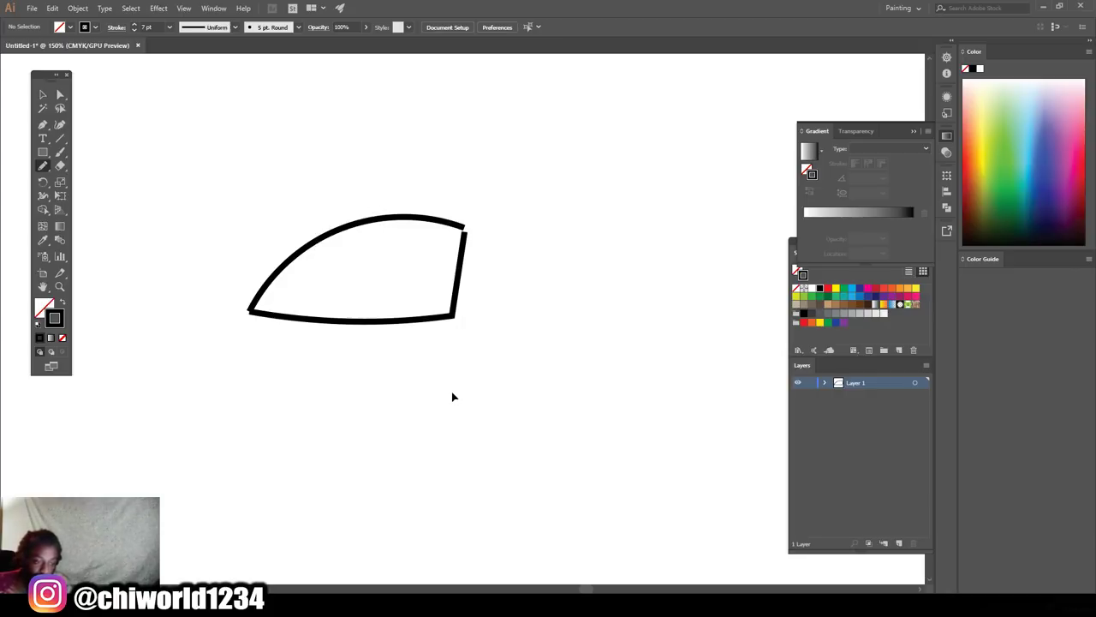
{"action": "key", "text": "ctrl+z"}
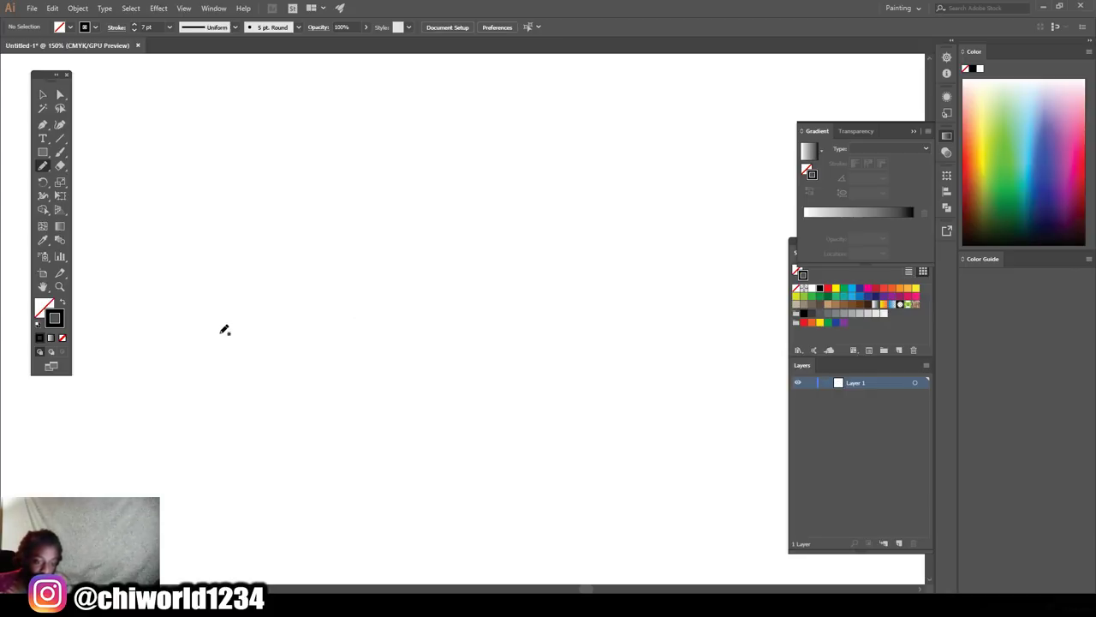
- Draw the left eye from overlapping curves for the upper lid, lower lid, inner edge and an iris that crosses the upper lid
{"action": "mouse_move", "coordinate": [246, 313]}
{"action": "left_mouse_down"}
{"action": "mouse_move", "coordinate": [310, 265]}
{"action": "mouse_move", "coordinate": [374, 249]}
{"action": "mouse_move", "coordinate": [473, 248]}
{"action": "left_mouse_up"}
{"action": "mouse_move", "coordinate": [212, 313]}
{"action": "left_mouse_down"}
{"action": "mouse_move", "coordinate": [281, 346]}
{"action": "mouse_move", "coordinate": [381, 360]}
{"action": "mouse_move", "coordinate": [486, 356]}
{"action": "left_mouse_up"}
{"action": "mouse_move", "coordinate": [446, 217]}
{"action": "left_mouse_down"}
{"action": "mouse_move", "coordinate": [465, 254]}
{"action": "mouse_move", "coordinate": [470, 387]}
{"action": "left_mouse_up"}
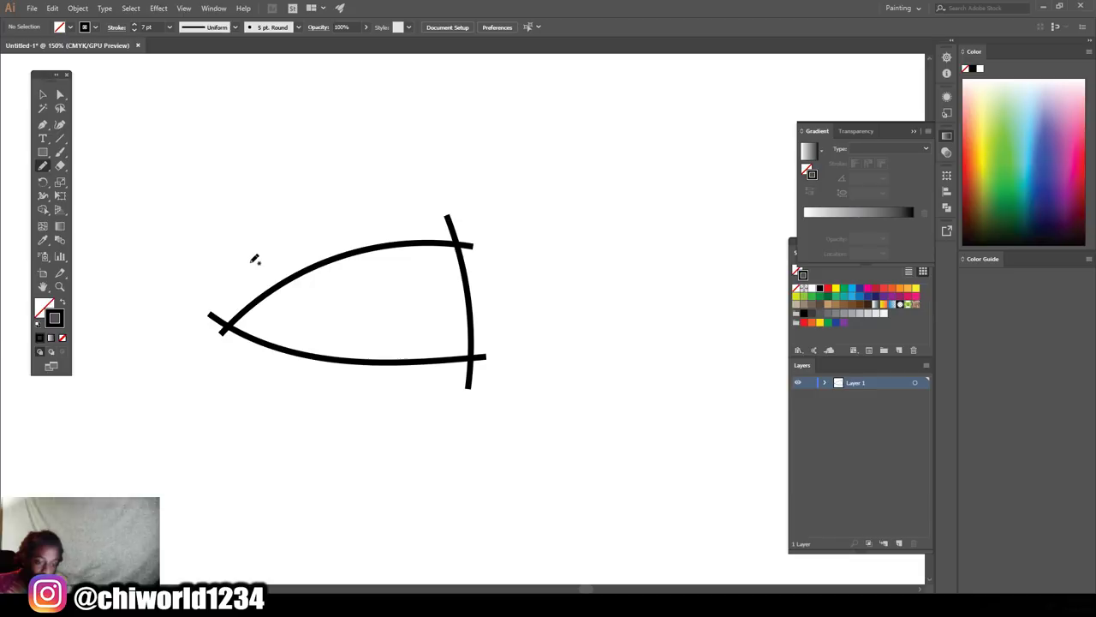
{"action": "mouse_move", "coordinate": [251, 263]}
{"action": "left_mouse_down"}
{"action": "mouse_move", "coordinate": [304, 329]}
{"action": "mouse_move", "coordinate": [341, 334]}
{"action": "mouse_move", "coordinate": [368, 315]}
{"action": "mouse_move", "coordinate": [377, 288]}
{"action": "mouse_move", "coordinate": [336, 229]}
{"action": "left_mouse_up"}
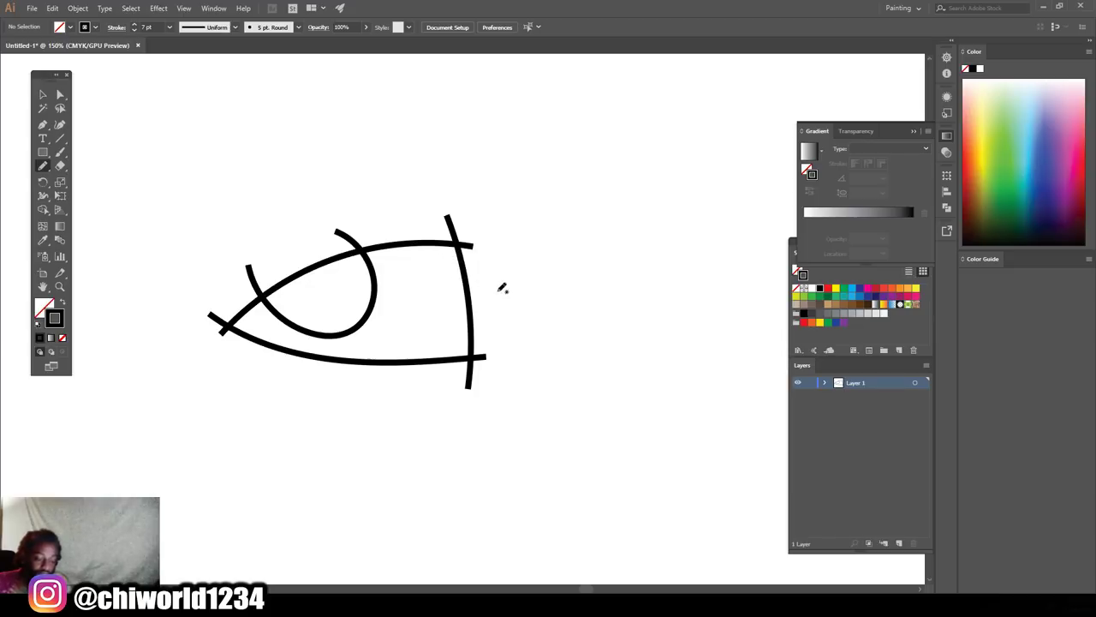
- Draw the right eye outline with a long curved inner edge extending downward, crossed by an upper and a lower lid curve
{"action": "key", "text": "ctrl+minus"}
{"action": "key", "text": "ctrl+minus"}
{"action": "key", "text": "ctrl+plus"}
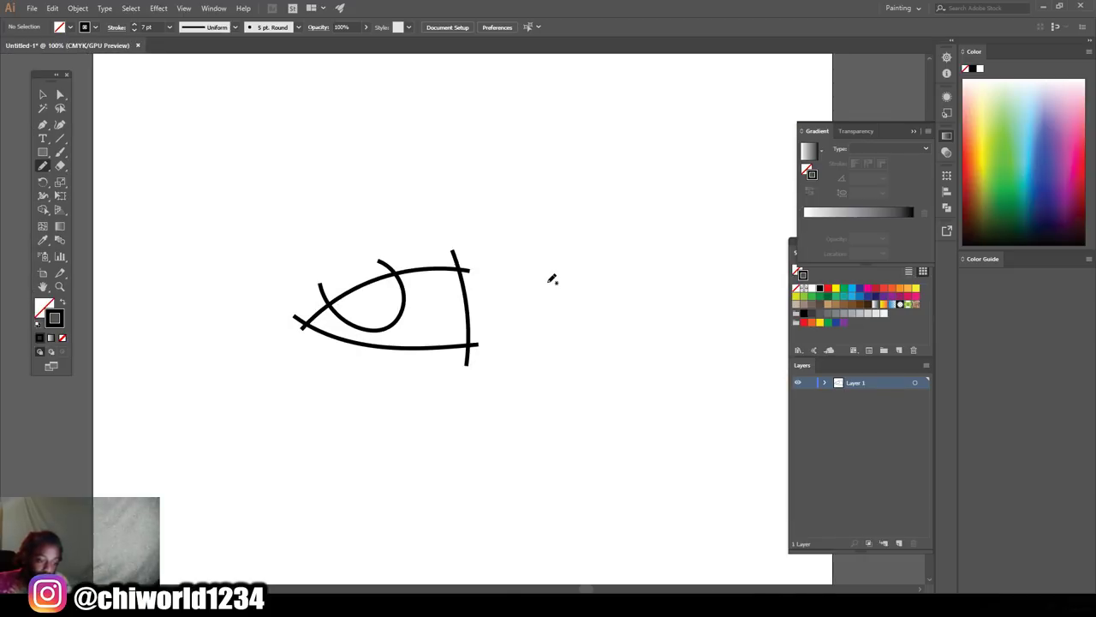
{"action": "mouse_move", "coordinate": [573, 259]}
{"action": "left_mouse_down"}
{"action": "mouse_move", "coordinate": [567, 336]}
{"action": "mouse_move", "coordinate": [613, 470]}
{"action": "left_mouse_up"}
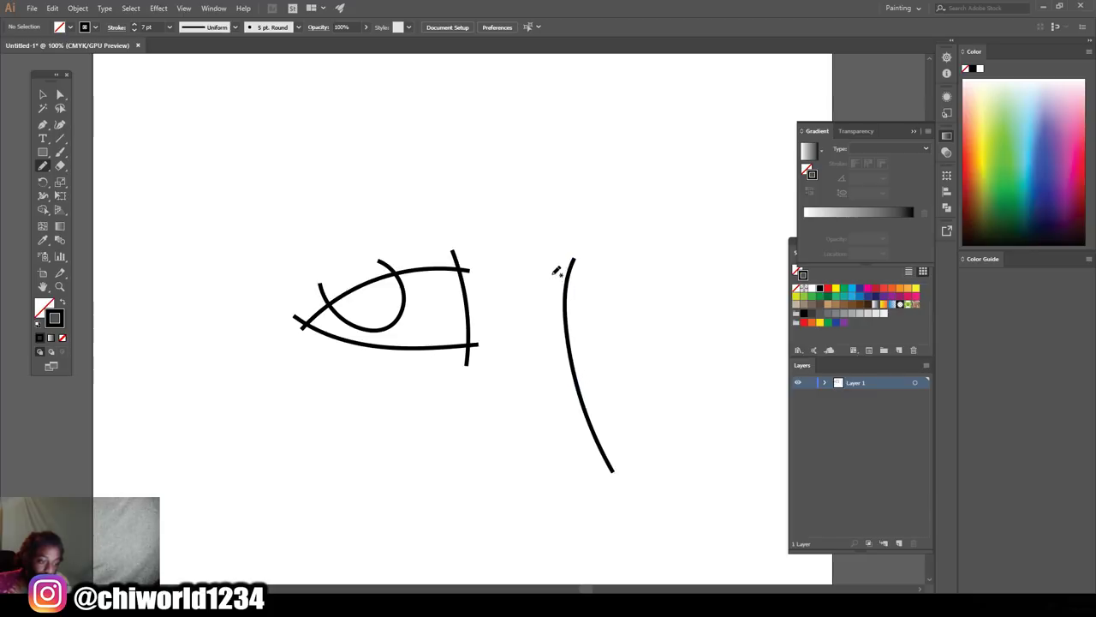
{"action": "mouse_move", "coordinate": [554, 272]}
{"action": "left_mouse_down"}
{"action": "mouse_move", "coordinate": [601, 274]}
{"action": "mouse_move", "coordinate": [645, 298]}
{"action": "left_mouse_up"}
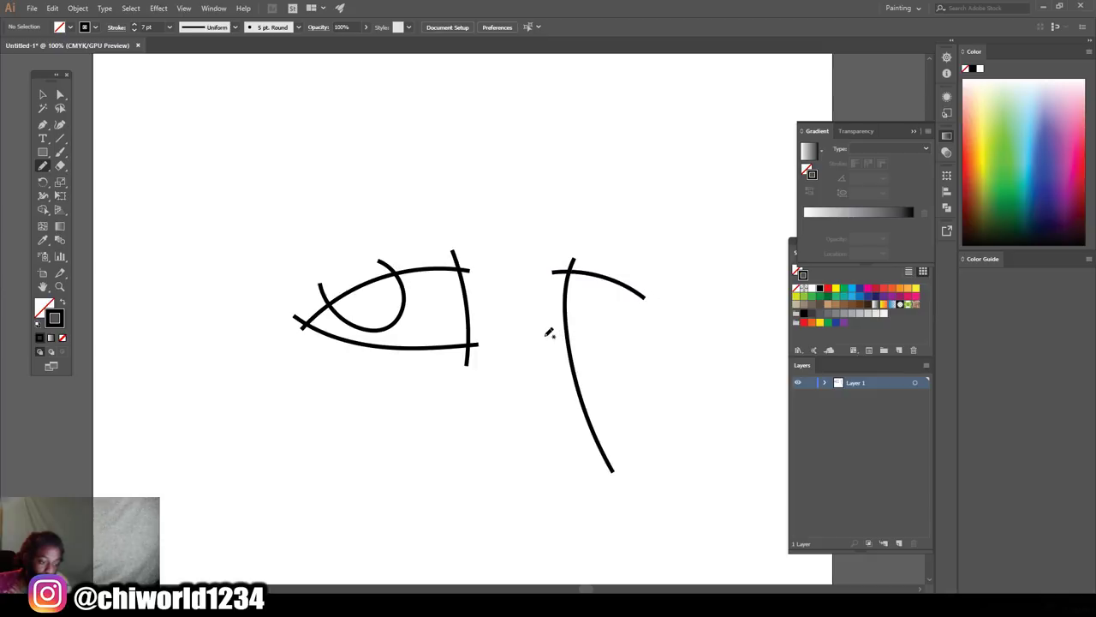
{"action": "left_click_drag", "start_coordinate": [553, 337], "coordinate": [591, 343]}
{"action": "left_click_drag", "start_coordinate": [645, 282], "coordinate": [651, 276]}
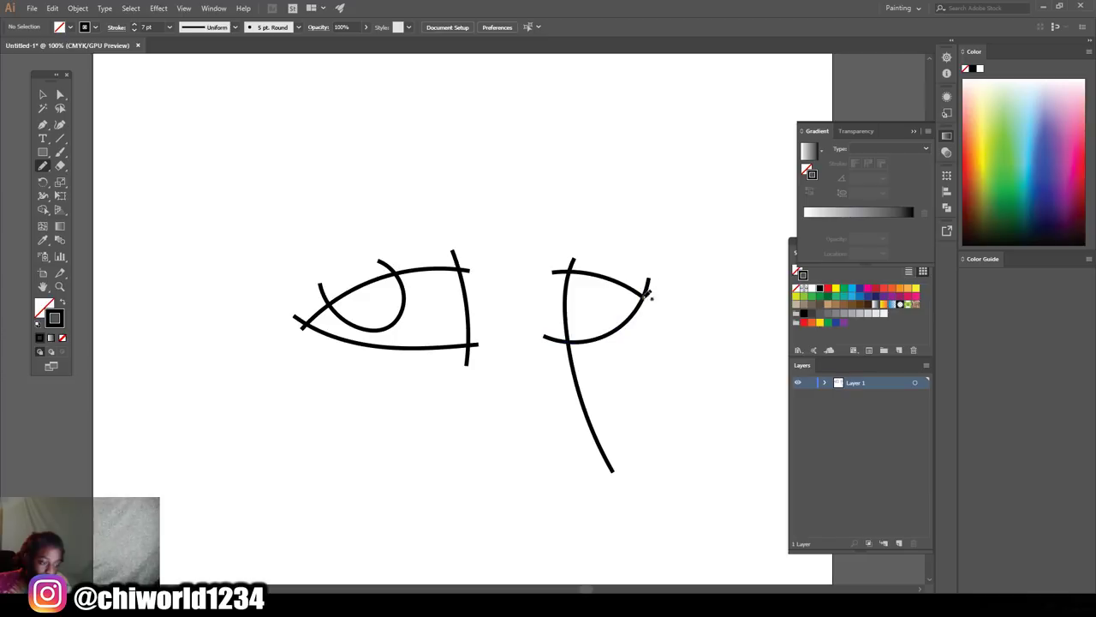
- Replace the right eye's lid curves with a flatter upper lid and lower lid, crossed by a curved outer edge
{"action": "key", "text": "ctrl+="}
{"action": "key", "text": "ctrl+z"}
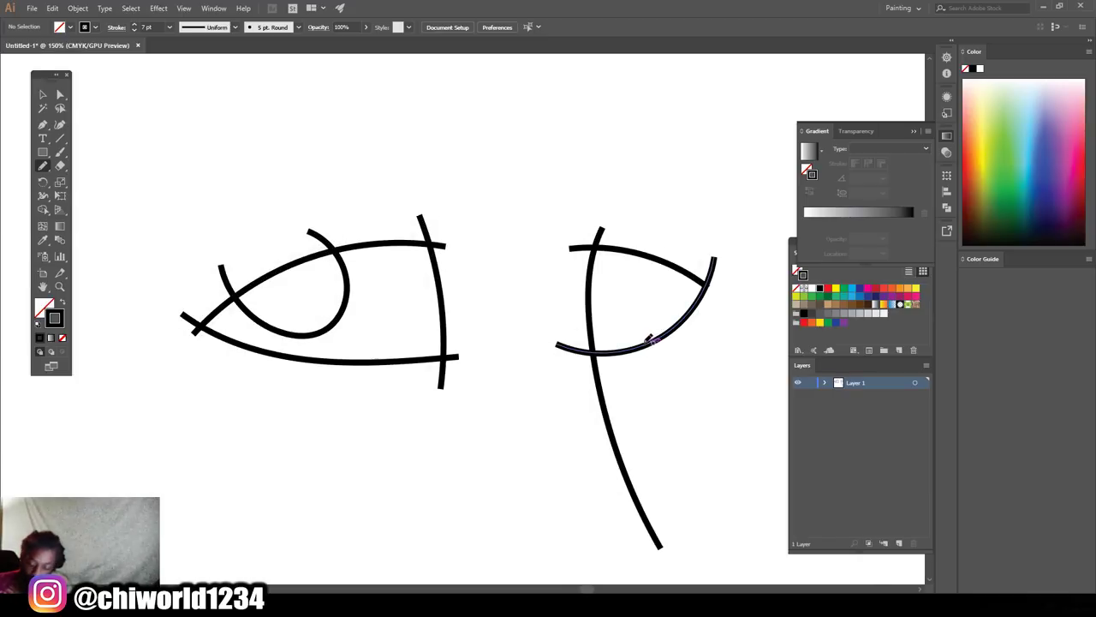
{"action": "key", "text": "ctrl+z"}
{"action": "key", "text": "ctrl+z"}
{"action": "mouse_move", "coordinate": [574, 250]}
{"action": "left_mouse_down"}
{"action": "mouse_move", "coordinate": [619, 244]}
{"action": "mouse_move", "coordinate": [723, 265]}
{"action": "left_mouse_up"}
{"action": "mouse_move", "coordinate": [571, 339]}
{"action": "left_mouse_down"}
{"action": "mouse_move", "coordinate": [666, 346]}
{"action": "mouse_move", "coordinate": [719, 310]}
{"action": "left_mouse_up"}
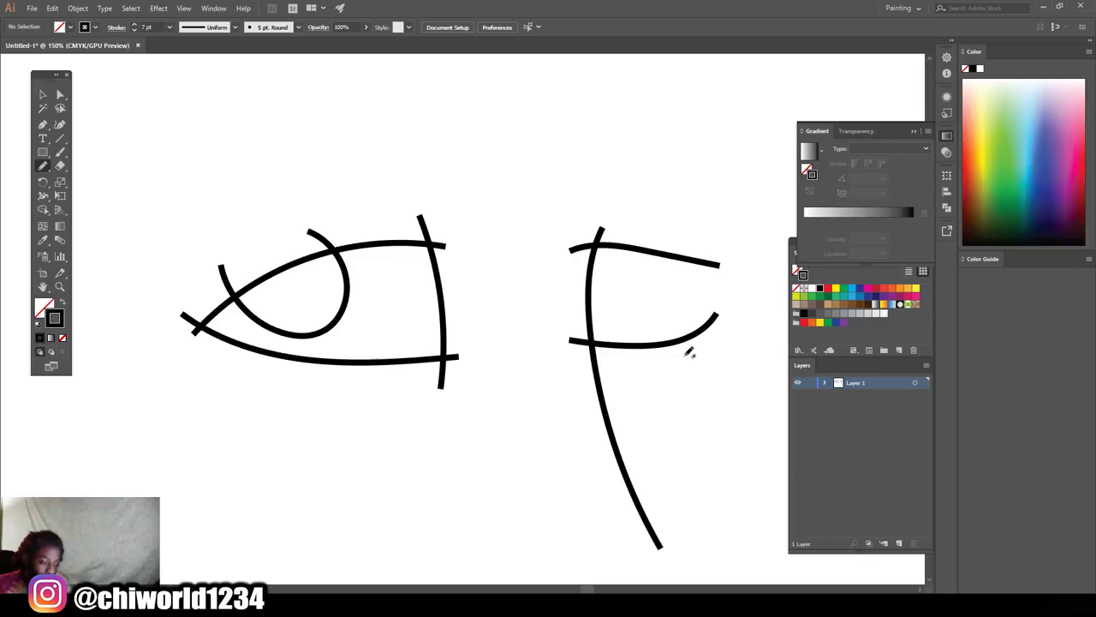
{"action": "mouse_move", "coordinate": [690, 346]}
{"action": "left_mouse_down"}
{"action": "mouse_move", "coordinate": [707, 296]}
{"action": "mouse_move", "coordinate": [702, 252]}
{"action": "mouse_move", "coordinate": [677, 225]}
{"action": "left_mouse_up"}
{"action": "key", "text": "ctrl+minus"}
{"action": "key", "text": "ctrl+minus"}
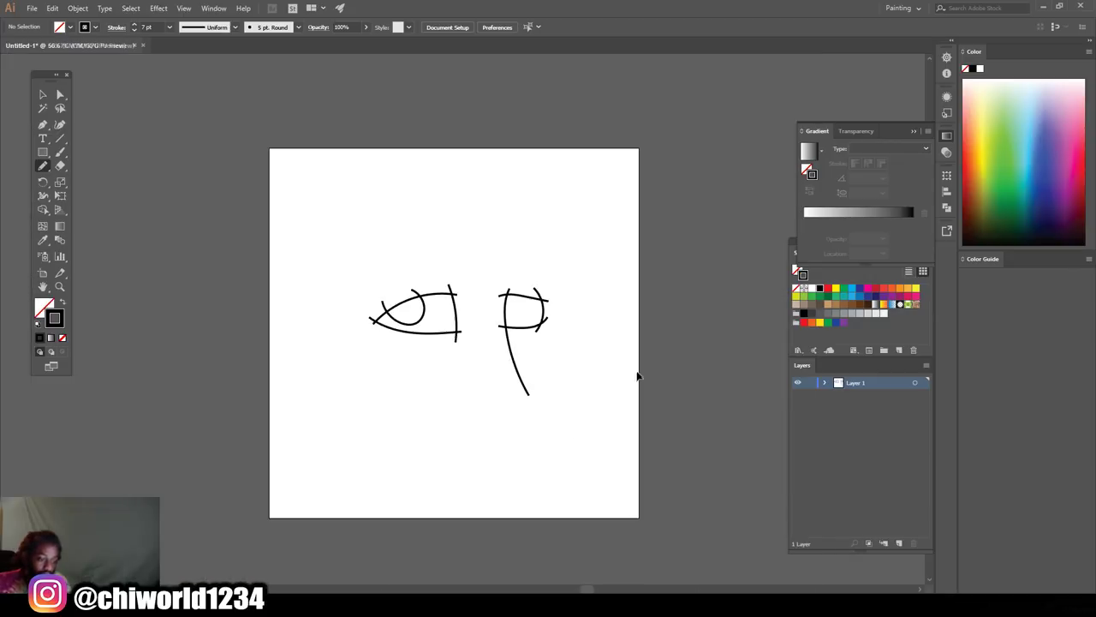
{"action": "key", "text": "ctrl+plus"}
{"action": "key", "text": "ctrl+plus"}
{"action": "mouse_move", "coordinate": [566, 278]}
{"action": "left_mouse_down"}
{"action": "mouse_move", "coordinate": [598, 291]}
{"action": "mouse_move", "coordinate": [622, 284]}
{"action": "mouse_move", "coordinate": [646, 205]}
{"action": "left_mouse_up"}
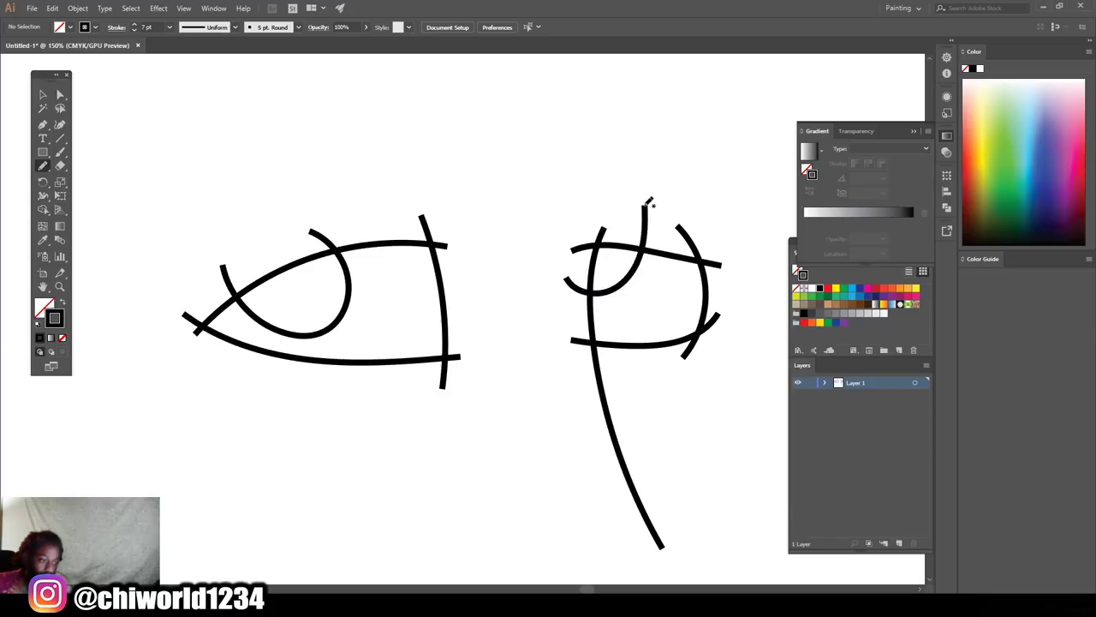
{"action": "key", "text": "ctrl+minus"}
{"action": "key", "text": "ctrl+minus"}
{"action": "key", "text": "ctrl+plus"}
{"action": "key", "text": "ctrl+plus"}
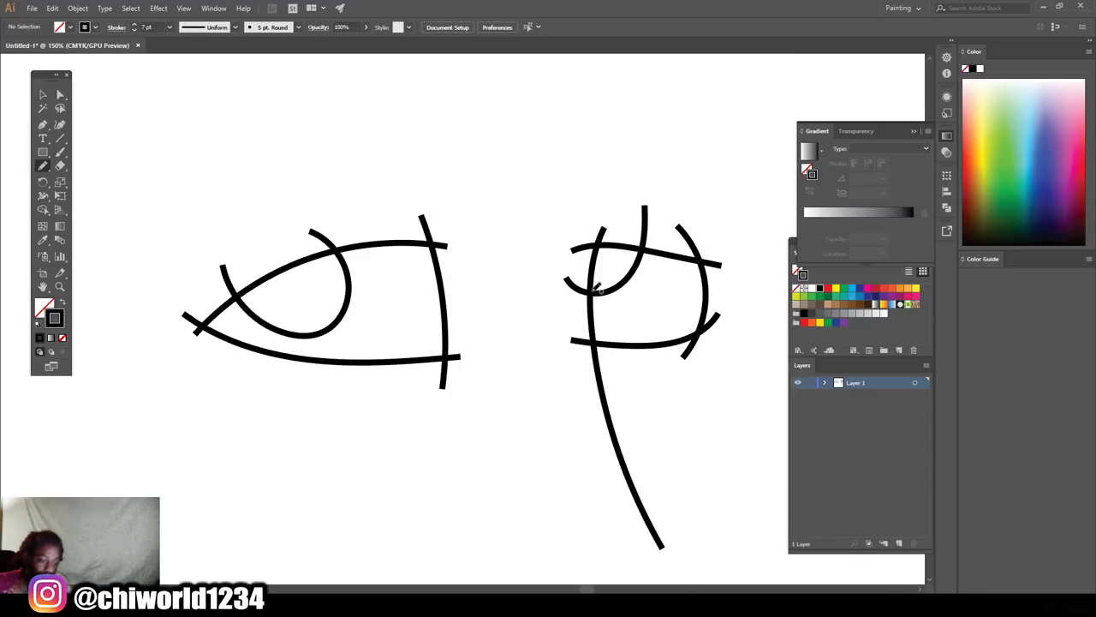
{"action": "key", "text": "ctrl+z"}
- Draw the right eye's iris as a curve crossing the inner edge and rising through the upper lid
{"action": "mouse_move", "coordinate": [569, 292]}
{"action": "left_mouse_down"}
{"action": "mouse_move", "coordinate": [622, 298]}
{"action": "mouse_move", "coordinate": [651, 265]}
{"action": "mouse_move", "coordinate": [660, 226]}
{"action": "left_mouse_up"}
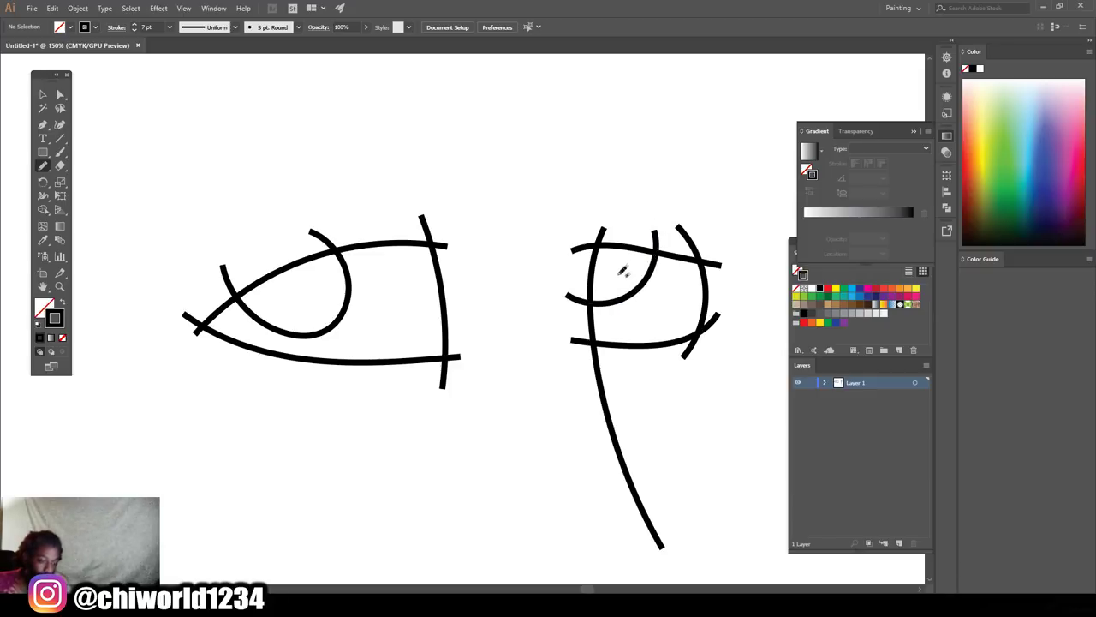
{"action": "key", "text": "ctrl+minus"}
{"action": "key", "text": "ctrl+minus"}
{"action": "key", "text": "ctrl+minus"}
- Draw the nose from a curved right nostril at the bridge line's end, a rounded tip and a round left nostril
{"action": "key", "text": "ctrl+plus"}
{"action": "key", "text": "ctrl+plus"}
{"action": "key", "text": "ctrl+plus"}
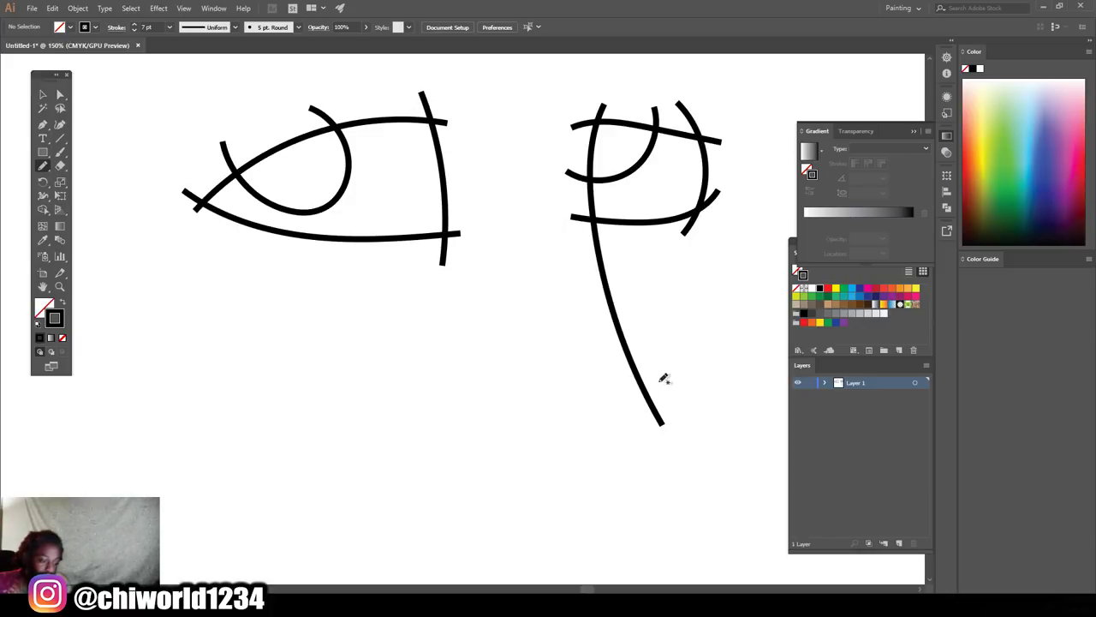
{"action": "mouse_move", "coordinate": [661, 391]}
{"action": "left_mouse_down"}
{"action": "mouse_move", "coordinate": [696, 421]}
{"action": "mouse_move", "coordinate": [706, 450]}
{"action": "left_mouse_up"}
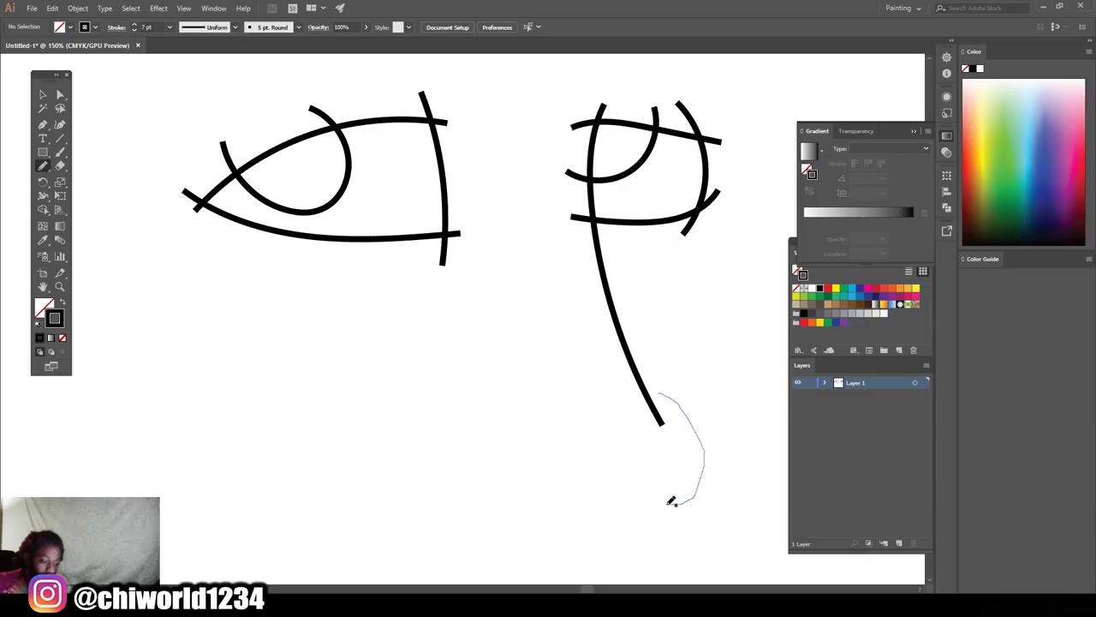
{"action": "left_click_drag", "start_coordinate": [670, 504], "coordinate": [665, 505]}
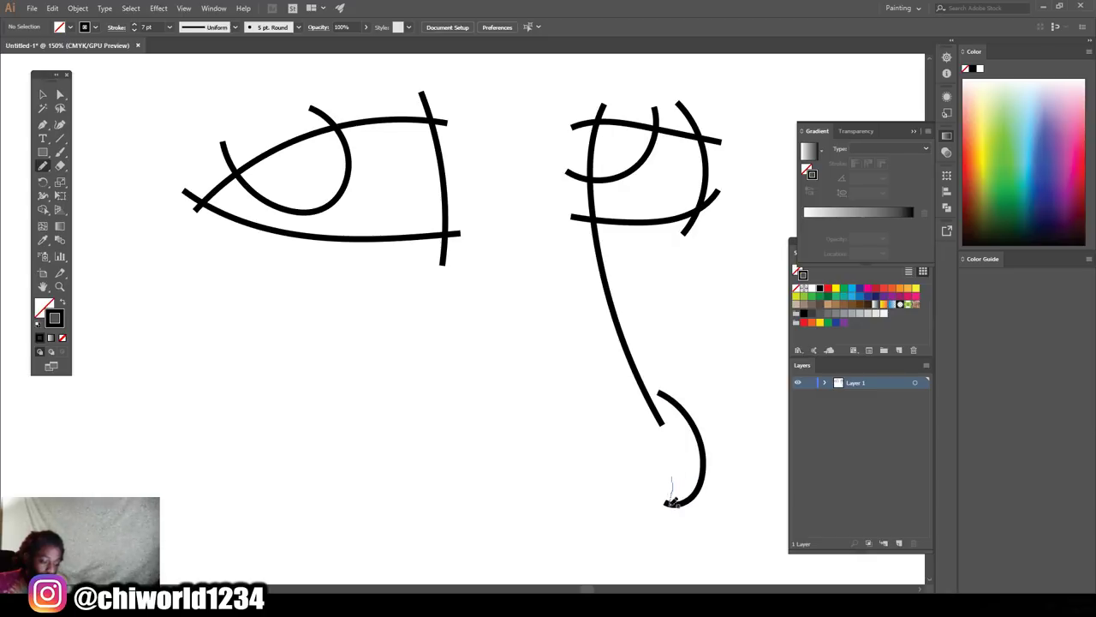
{"action": "mouse_move", "coordinate": [603, 521]}
{"action": "left_mouse_down"}
{"action": "mouse_move", "coordinate": [550, 484]}
{"action": "mouse_move", "coordinate": [518, 515]}
{"action": "mouse_move", "coordinate": [468, 485]}
{"action": "mouse_move", "coordinate": [466, 446]}
{"action": "mouse_move", "coordinate": [489, 409]}
{"action": "mouse_move", "coordinate": [506, 399]}
{"action": "mouse_move", "coordinate": [561, 409]}
{"action": "left_mouse_up"}
{"action": "key", "text": "ctrl+minus"}
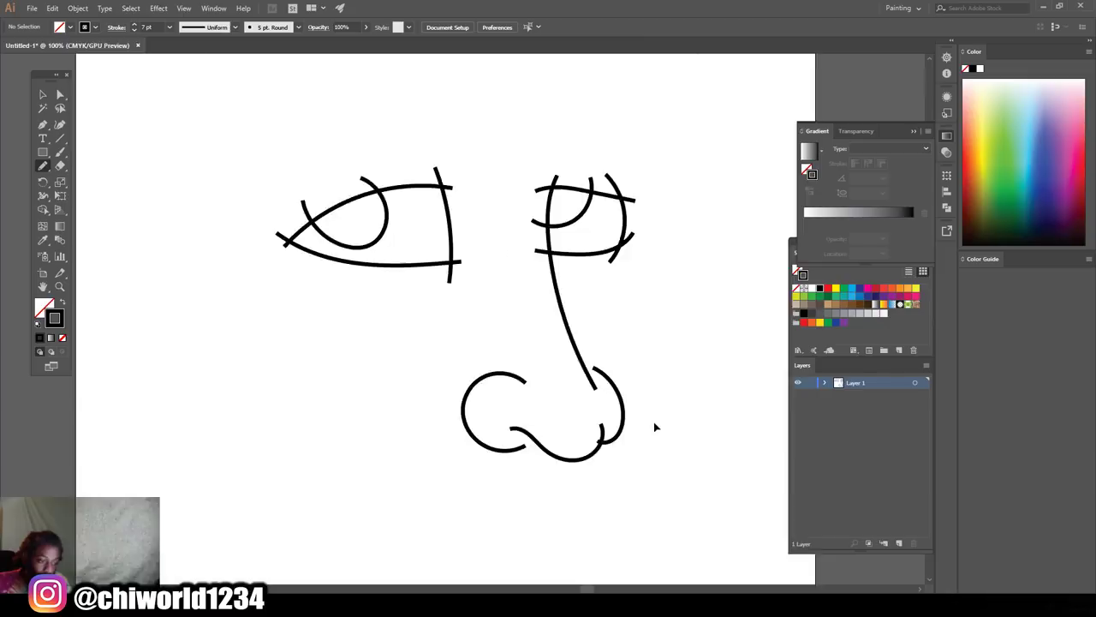
{"action": "key", "text": "ctrl+plus"}
{"action": "key", "text": "ctrl+minus"}
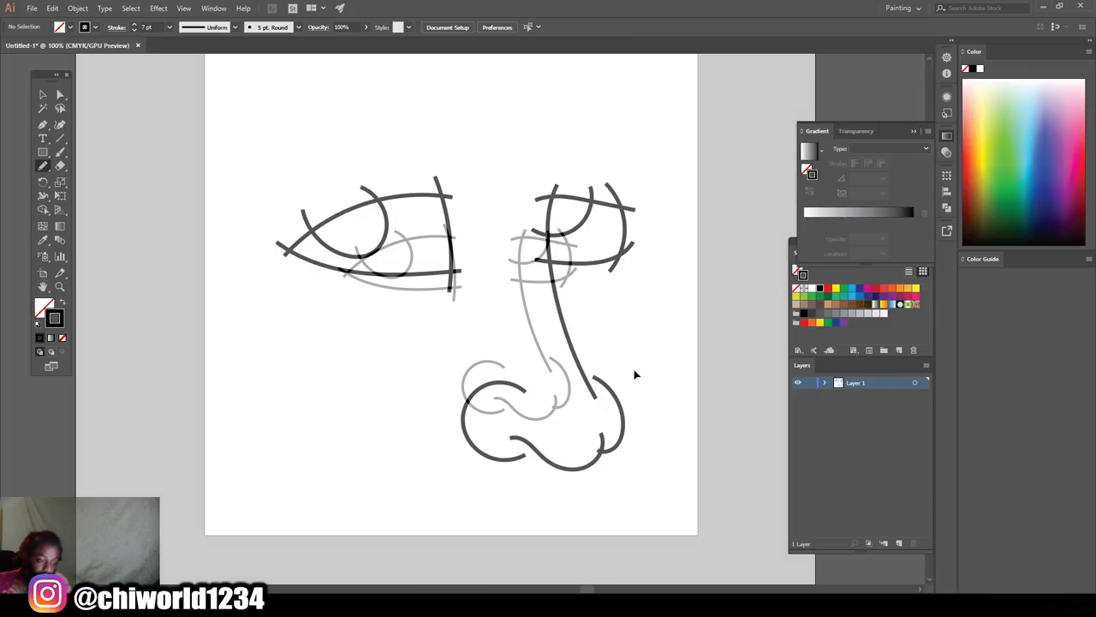
- Draw the upper lip beneath the nose as a wide curve with a central dip
{"action": "key", "text": "ctrl+plus"}
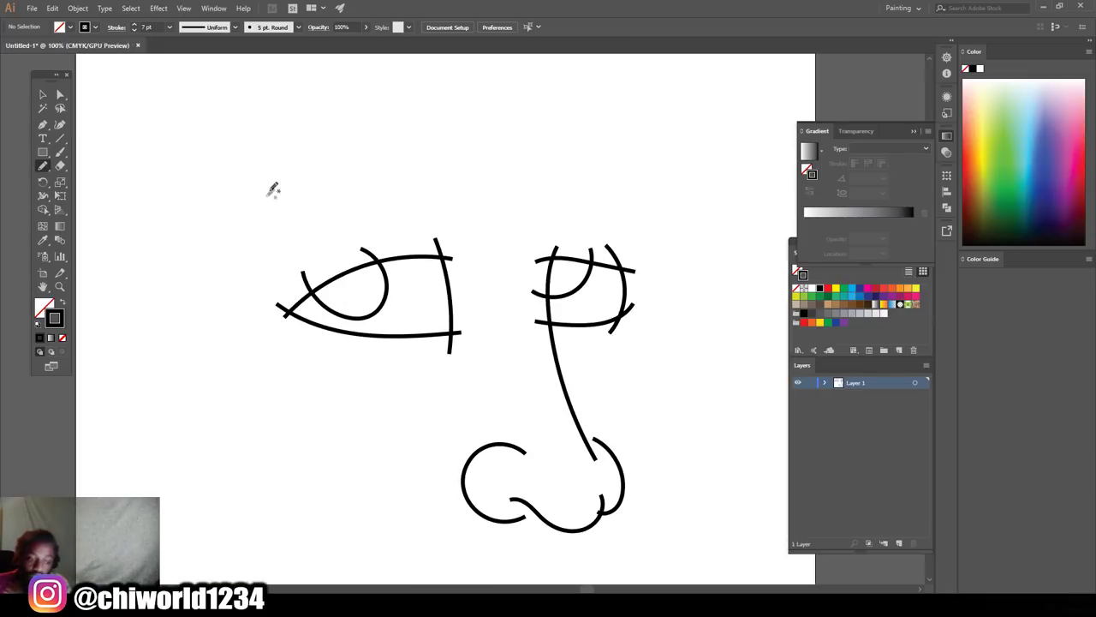
{"action": "scroll", "coordinate": [383, 298], "scroll_direction": "down", "scroll_amount": 2}
{"action": "scroll", "coordinate": [453, 484], "scroll_direction": "down", "scroll_amount": 3}
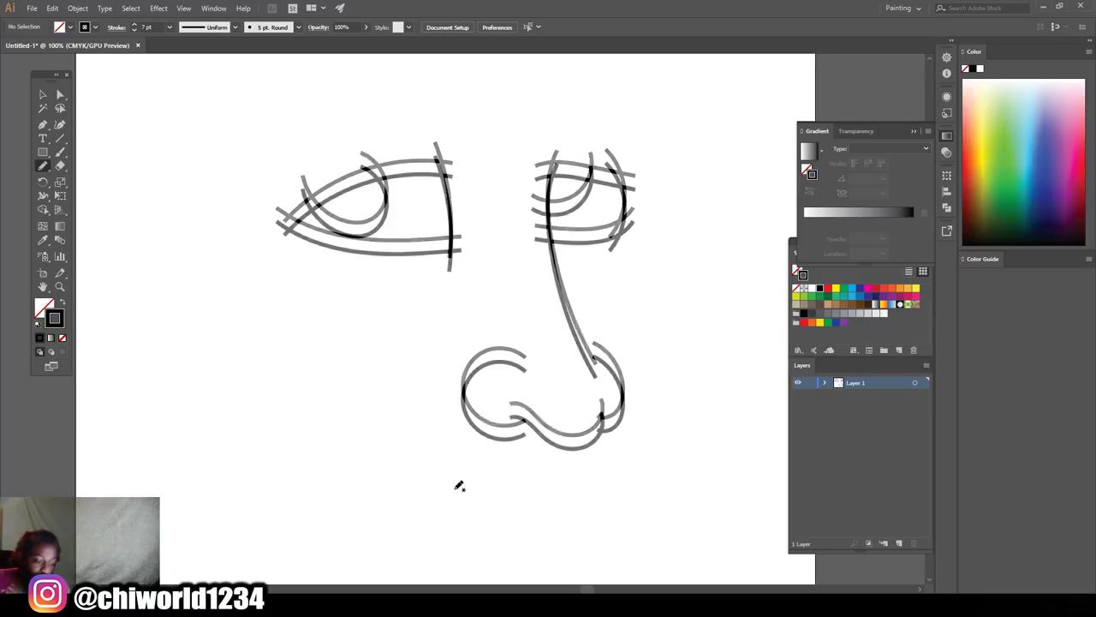
{"action": "mouse_move", "coordinate": [435, 477]}
{"action": "left_mouse_down"}
{"action": "mouse_move", "coordinate": [523, 436]}
{"action": "mouse_move", "coordinate": [546, 452]}
{"action": "mouse_move", "coordinate": [585, 433]}
{"action": "mouse_move", "coordinate": [634, 477]}
{"action": "left_mouse_up"}
{"action": "key", "text": "ctrl+z"}
{"action": "mouse_move", "coordinate": [636, 478]}
{"action": "left_mouse_down"}
{"action": "mouse_move", "coordinate": [580, 444]}
{"action": "mouse_move", "coordinate": [556, 461]}
{"action": "mouse_move", "coordinate": [531, 444]}
{"action": "mouse_move", "coordinate": [439, 485]}
{"action": "left_mouse_up"}
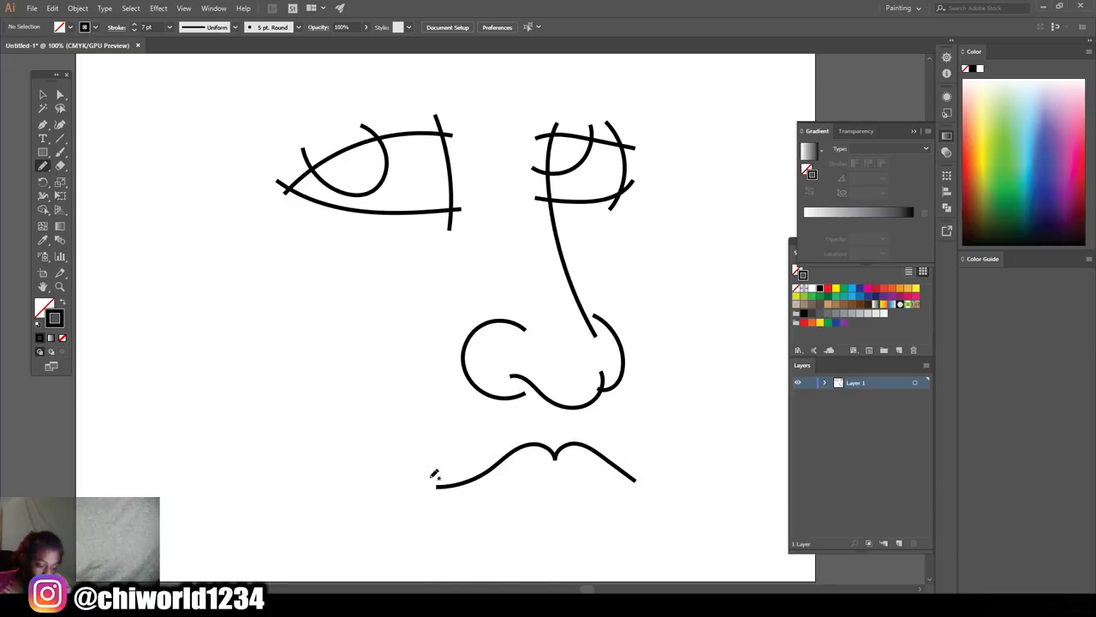
{"action": "left_click_drag", "start_coordinate": [436, 476], "coordinate": [523, 491]}
{"action": "left_click_drag", "start_coordinate": [640, 474], "coordinate": [654, 464]}
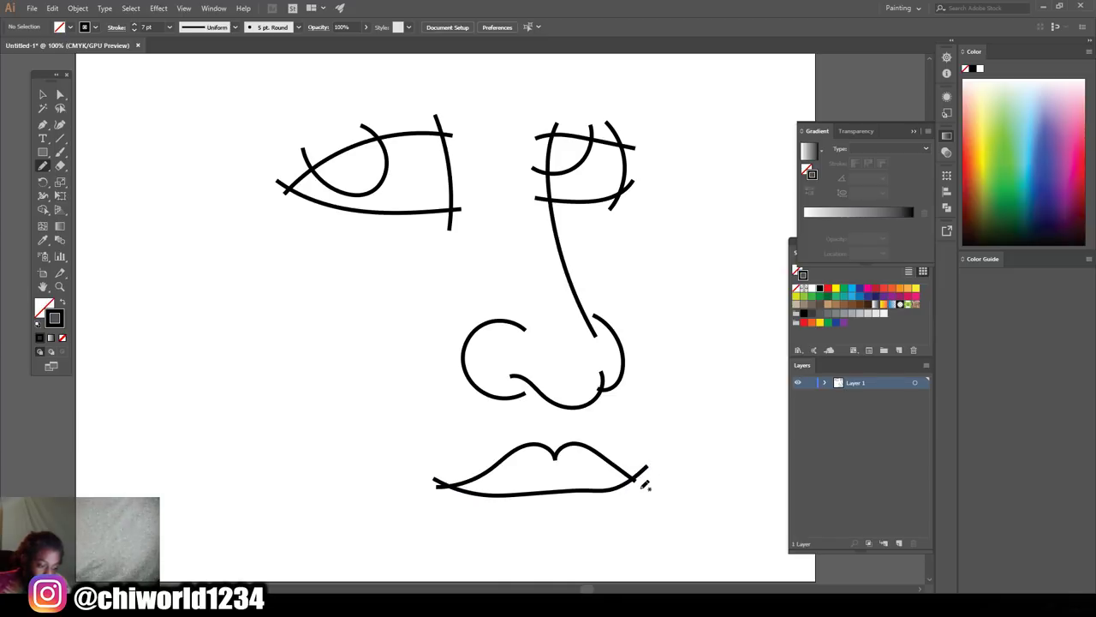
{"action": "key", "text": "ctrl+z"}
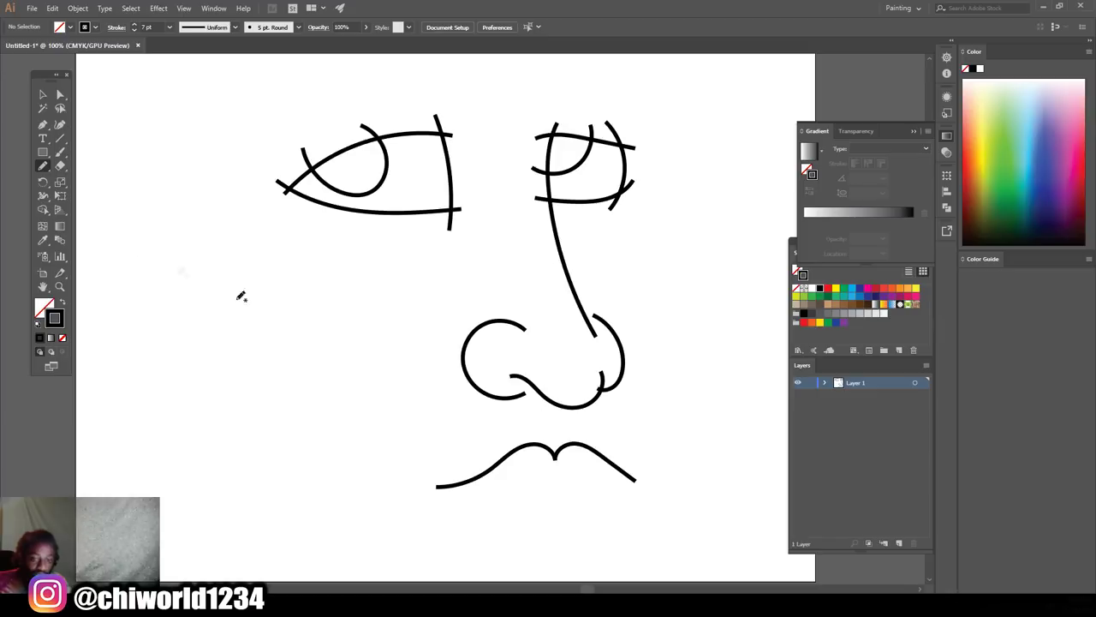
- Set the Pencil tool's fidelity one notch from Smooth toward Accurate
{"action": "double_click", "coordinate": [42, 168]}
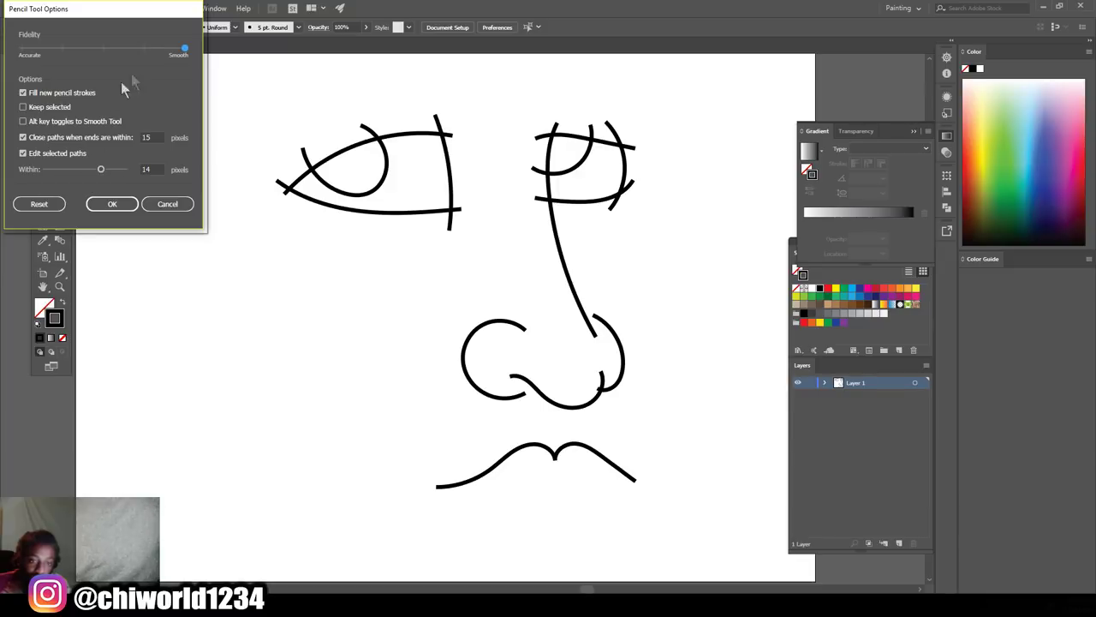
{"action": "left_click", "coordinate": [150, 49]}
{"action": "left_click", "coordinate": [112, 203]}
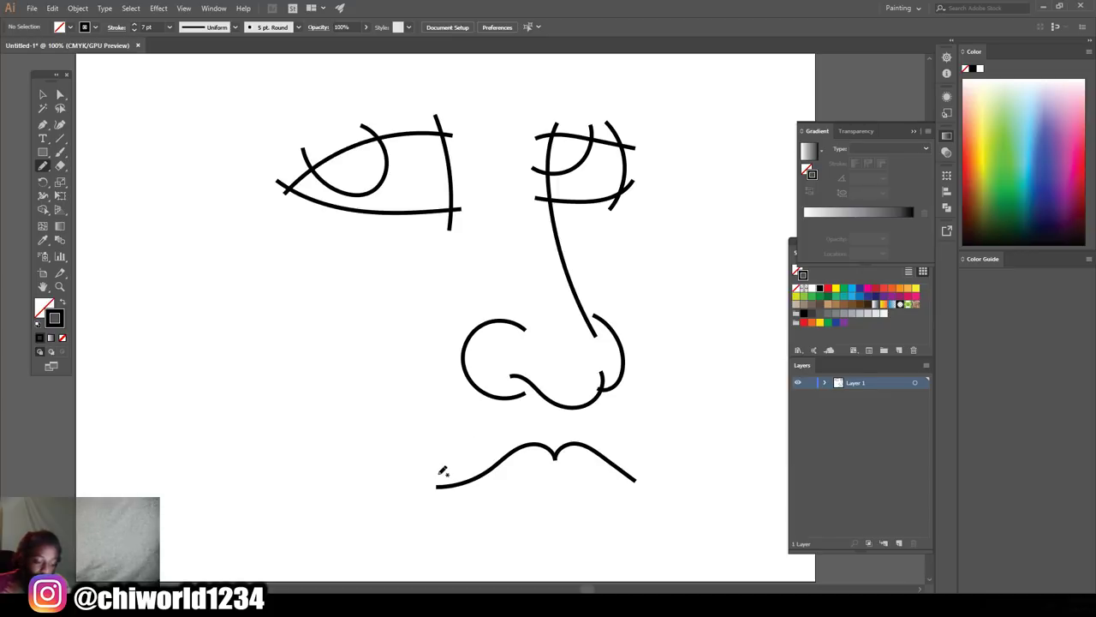
- Draw a wavy line between the lips and a deep rounded lower lip, both crossing the mouth corners
{"action": "mouse_move", "coordinate": [440, 481]}
{"action": "left_mouse_down"}
{"action": "mouse_move", "coordinate": [476, 504]}
{"action": "mouse_move", "coordinate": [511, 507]}
{"action": "left_mouse_up"}
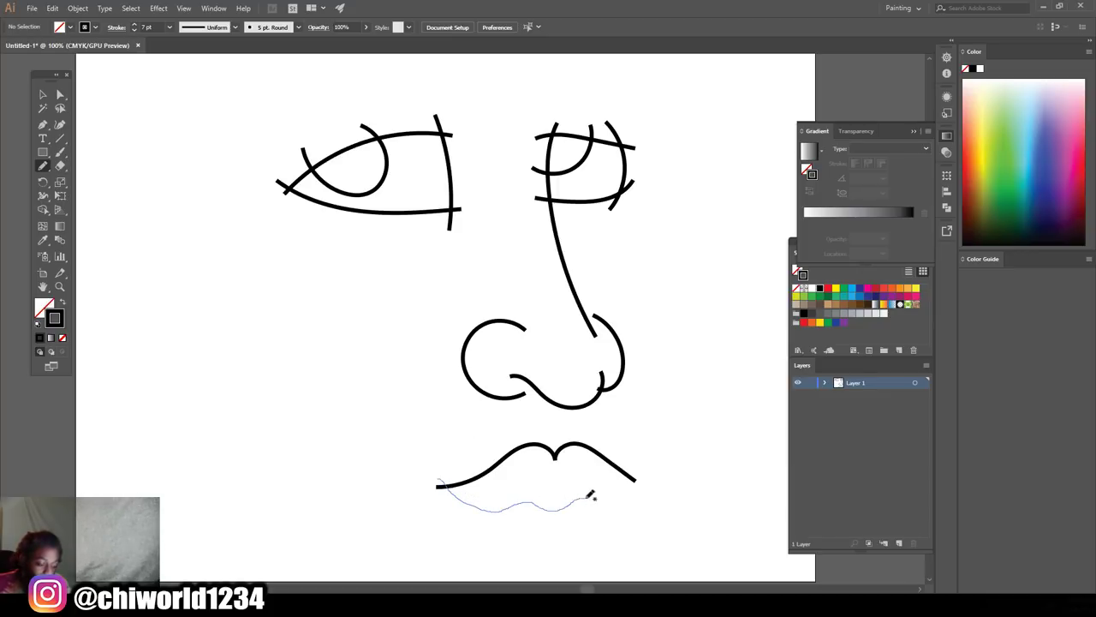
{"action": "left_click_drag", "start_coordinate": [628, 492], "coordinate": [645, 454]}
{"action": "scroll", "coordinate": [625, 462], "scroll_direction": "down", "scroll_amount": 1}
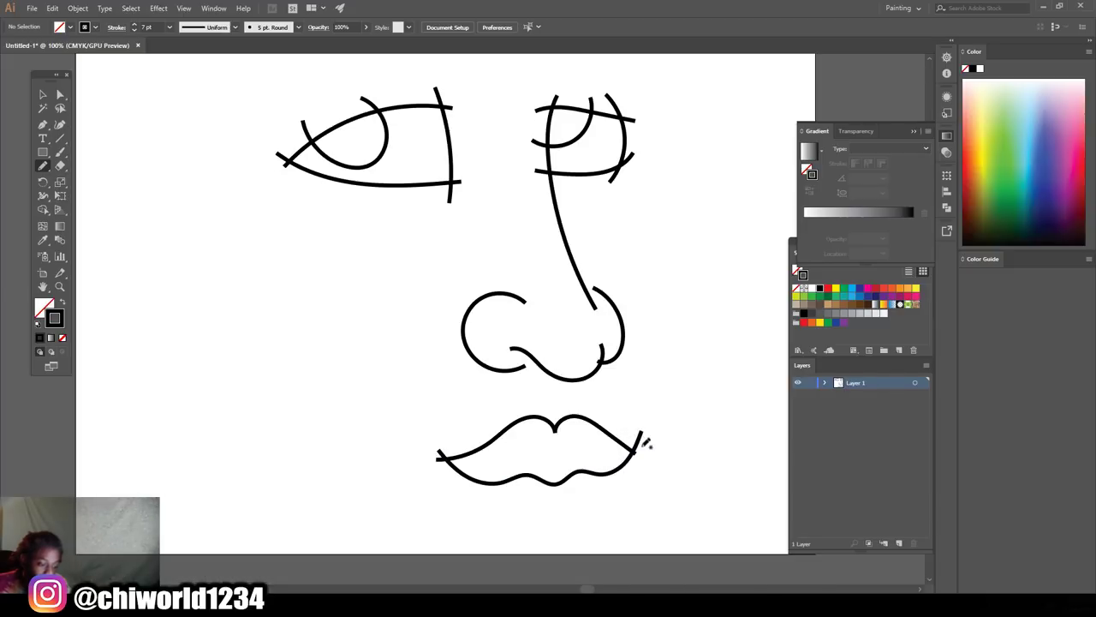
{"action": "mouse_move", "coordinate": [633, 426]}
{"action": "left_mouse_down"}
{"action": "mouse_move", "coordinate": [631, 480]}
{"action": "mouse_move", "coordinate": [584, 522]}
{"action": "mouse_move", "coordinate": [521, 519]}
{"action": "mouse_move", "coordinate": [485, 501]}
{"action": "mouse_move", "coordinate": [439, 420]}
{"action": "left_mouse_up"}
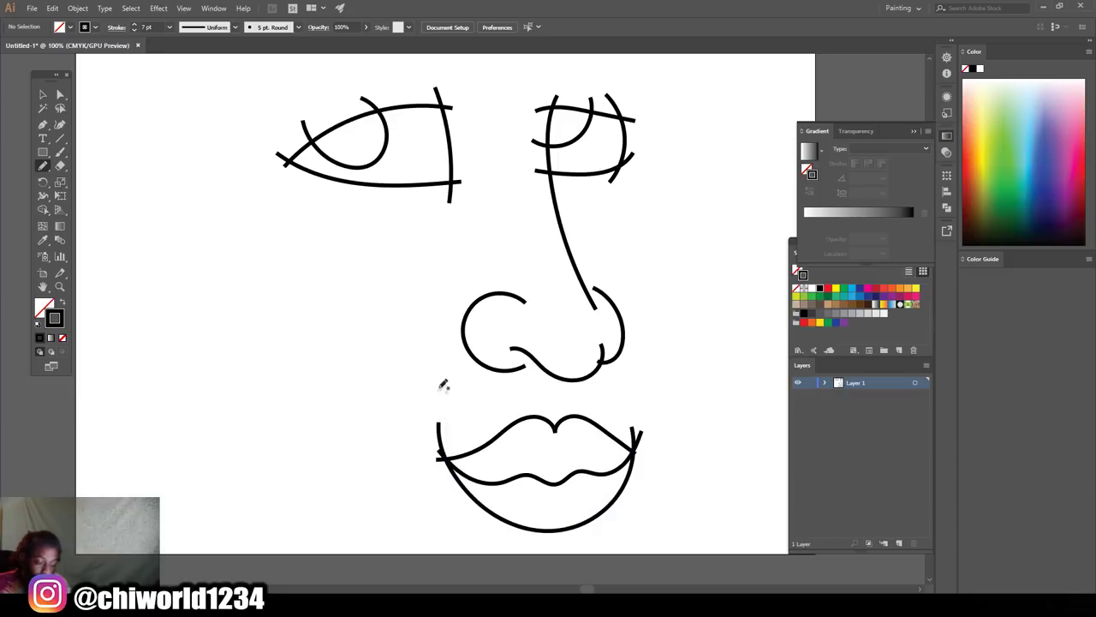
{"action": "key", "text": "ctrl+minus"}
{"action": "key", "text": "ctrl+minus"}
{"action": "key", "text": "ctrl+equal"}
{"action": "key", "text": "ctrl+equal"}
{"action": "scroll", "coordinate": [599, 420], "scroll_direction": "up", "scroll_amount": 4}
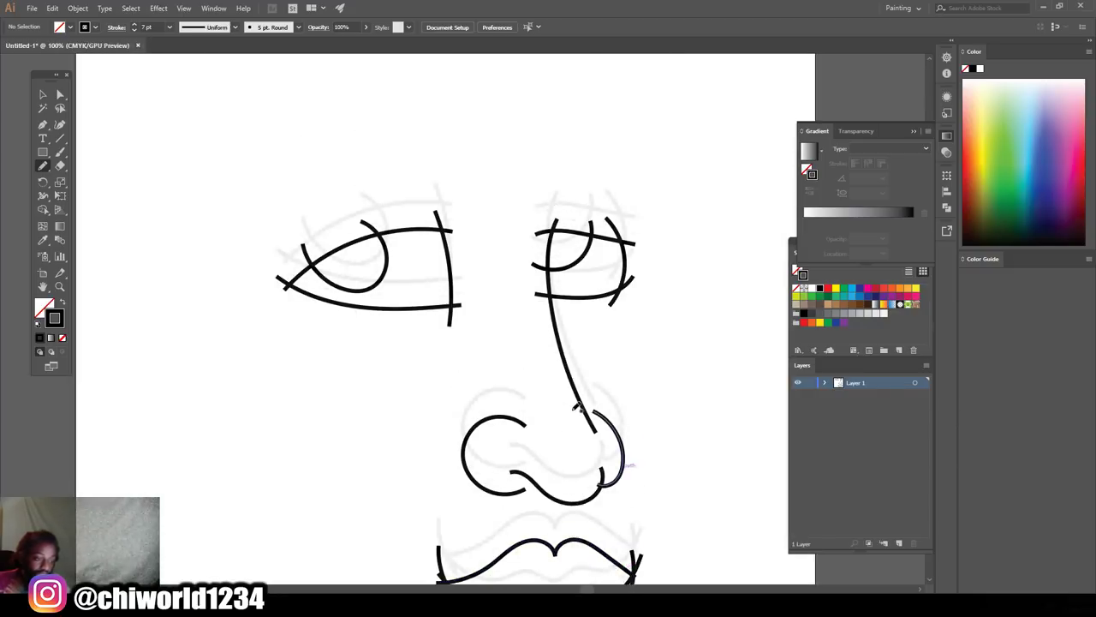
- Move all the lip strokes left and slightly up beneath the nose, to about X 12.83 in, Y 15.66 in
{"action": "key", "text": "ctrl+minus"}
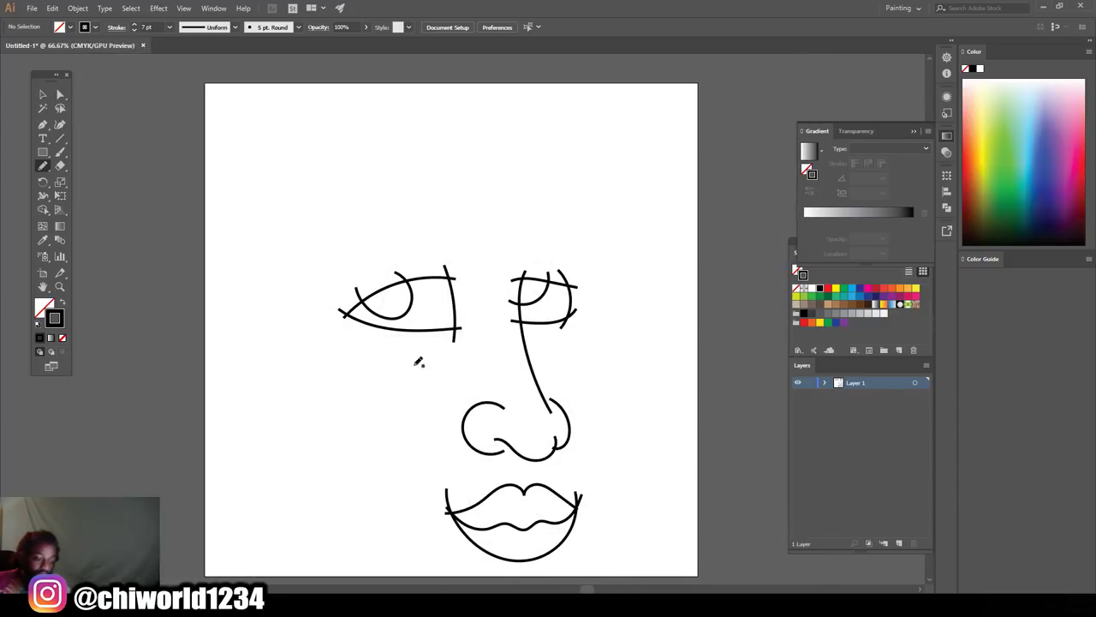
{"action": "left_click", "coordinate": [43, 95]}
{"action": "scroll", "coordinate": [326, 411], "scroll_direction": "down", "scroll_amount": 2}
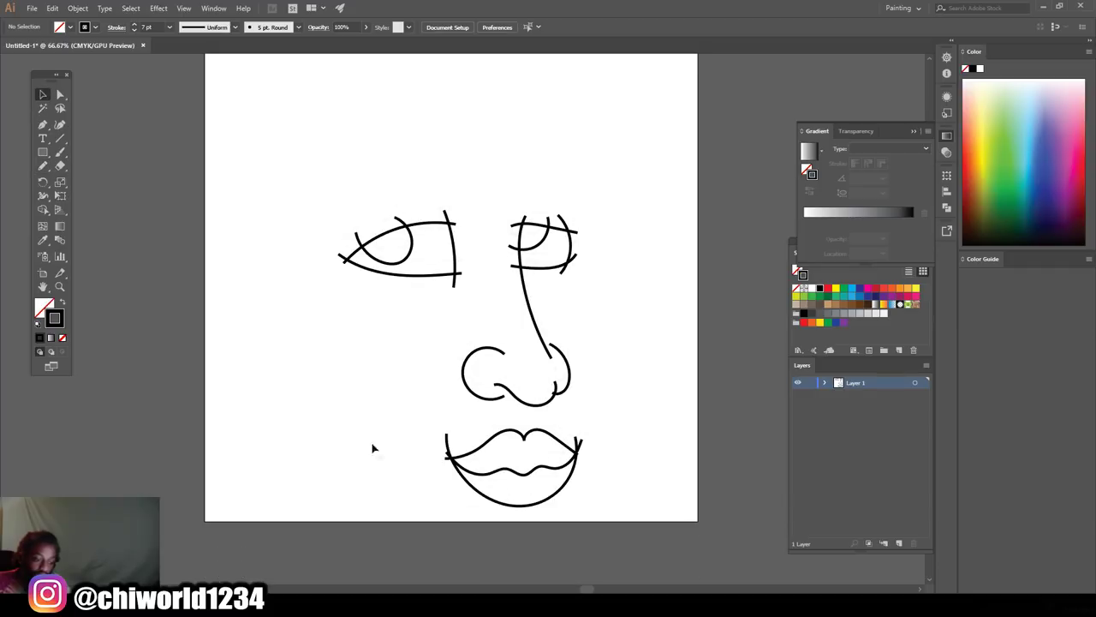
{"action": "left_click_drag", "start_coordinate": [455, 503], "coordinate": [610, 434]}
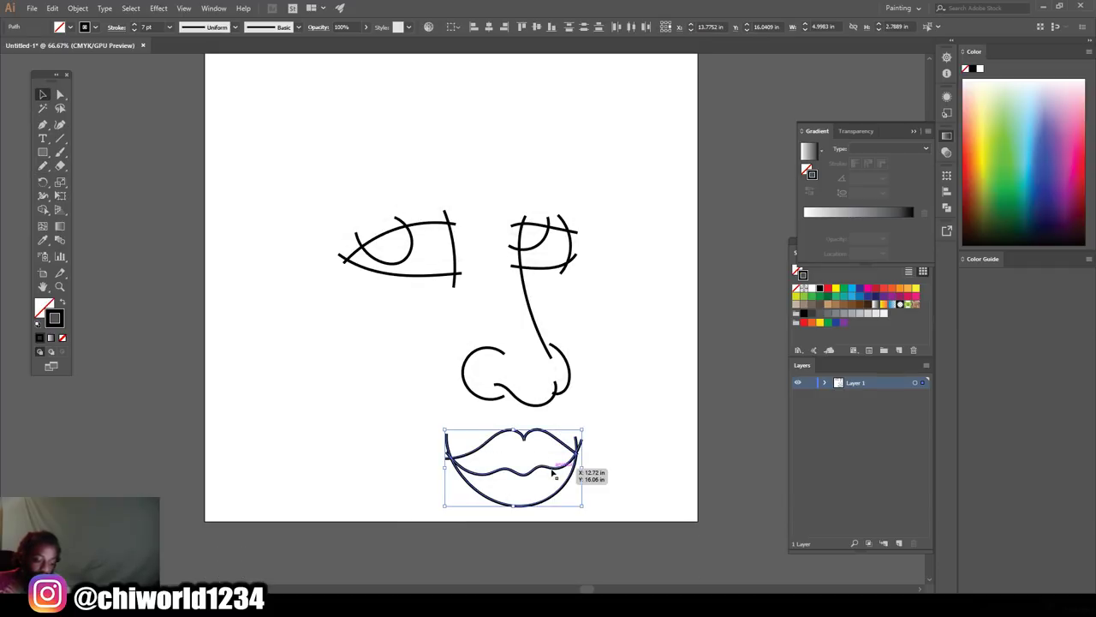
{"action": "left_click_drag", "start_coordinate": [553, 471], "coordinate": [524, 458]}
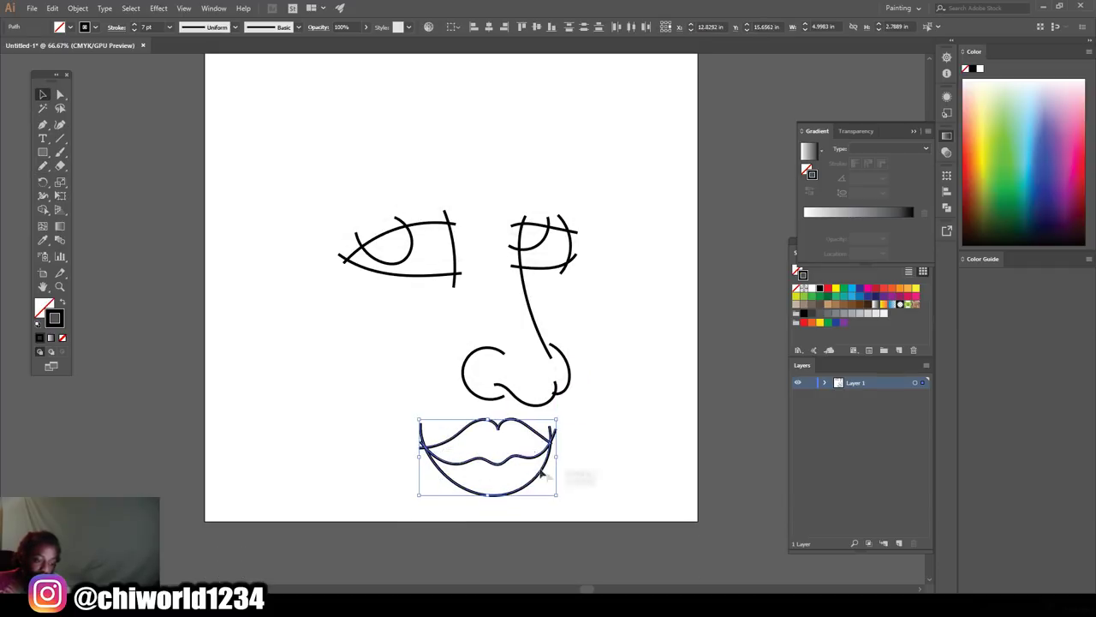
{"action": "left_click", "coordinate": [632, 471]}
{"action": "key", "text": "ctrl+1"}
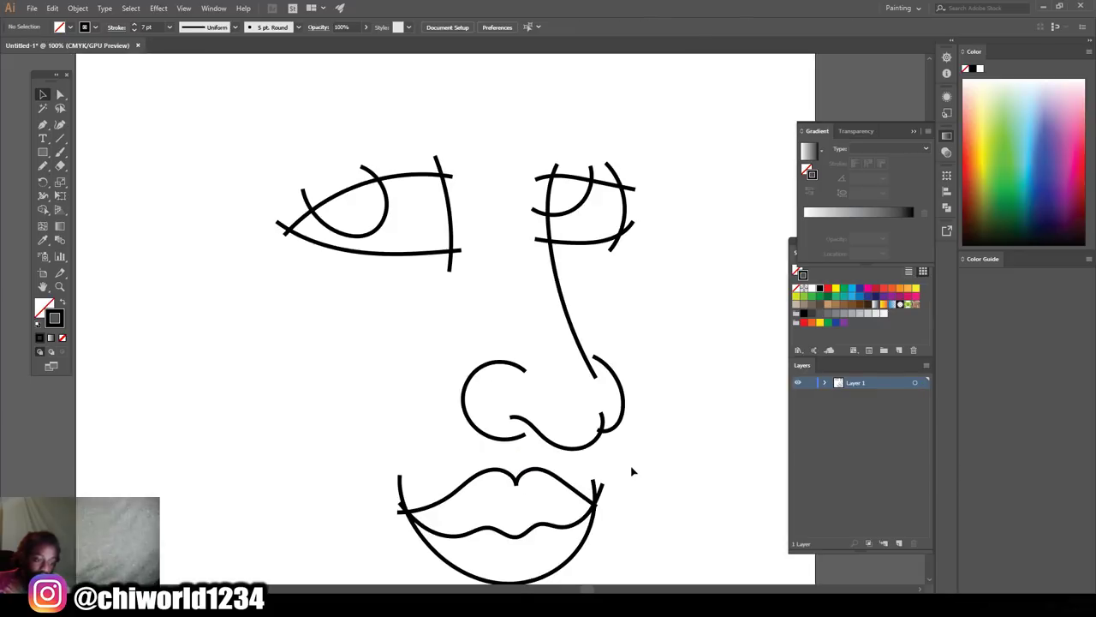
- Expand the fill and stroke of all the face strokes
{"action": "scroll", "coordinate": [628, 465], "scroll_direction": "up", "scroll_amount": 1}
{"action": "scroll", "coordinate": [410, 317], "scroll_direction": "down", "scroll_amount": 1}
{"action": "scroll", "coordinate": [410, 317], "scroll_direction": "down", "scroll_amount": 1}
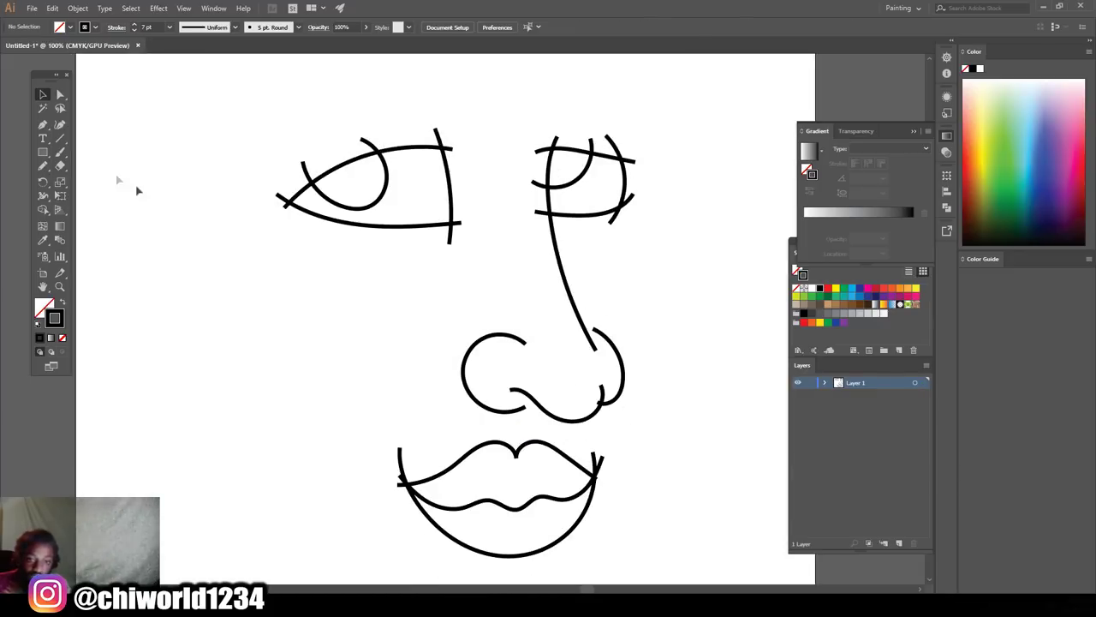
{"action": "left_click_drag", "start_coordinate": [189, 81], "coordinate": [781, 581]}
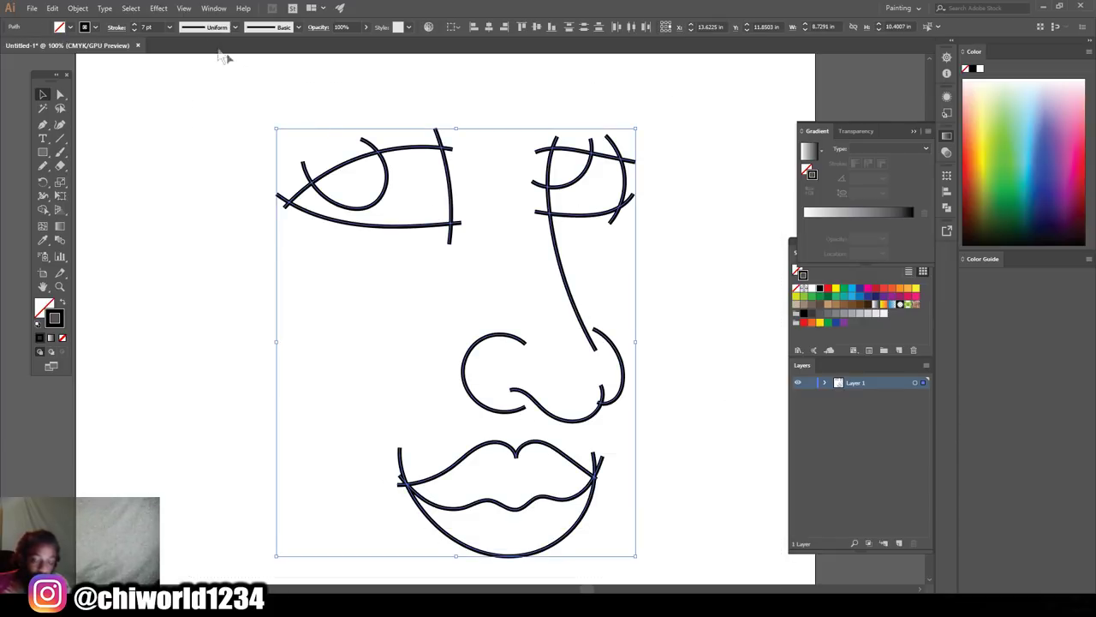
{"action": "left_click", "coordinate": [78, 8]}
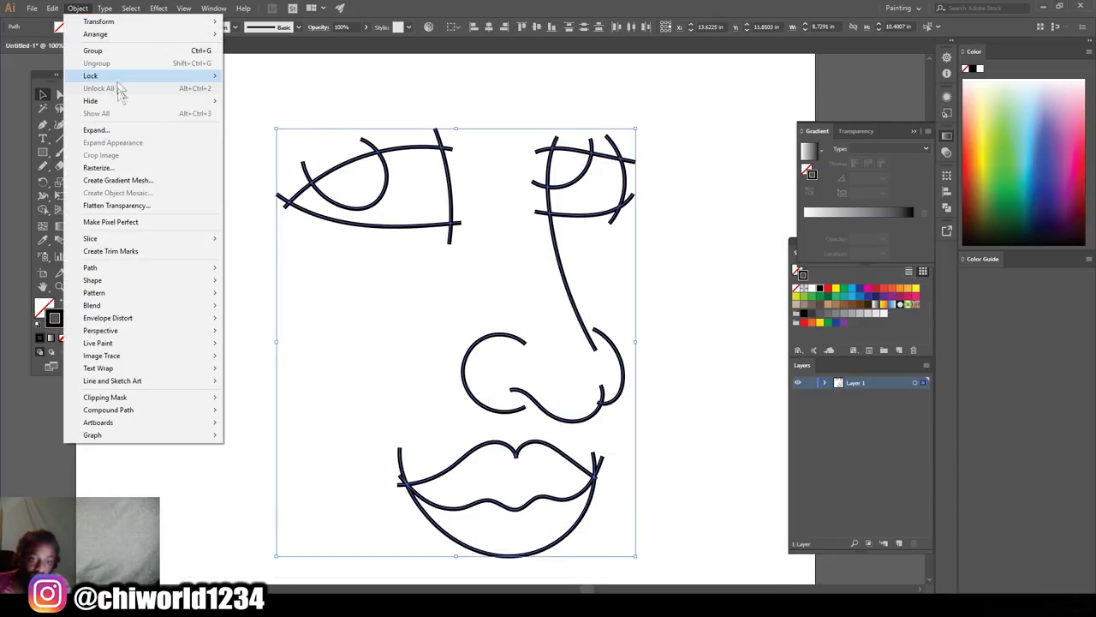
{"action": "left_click", "coordinate": [114, 128]}
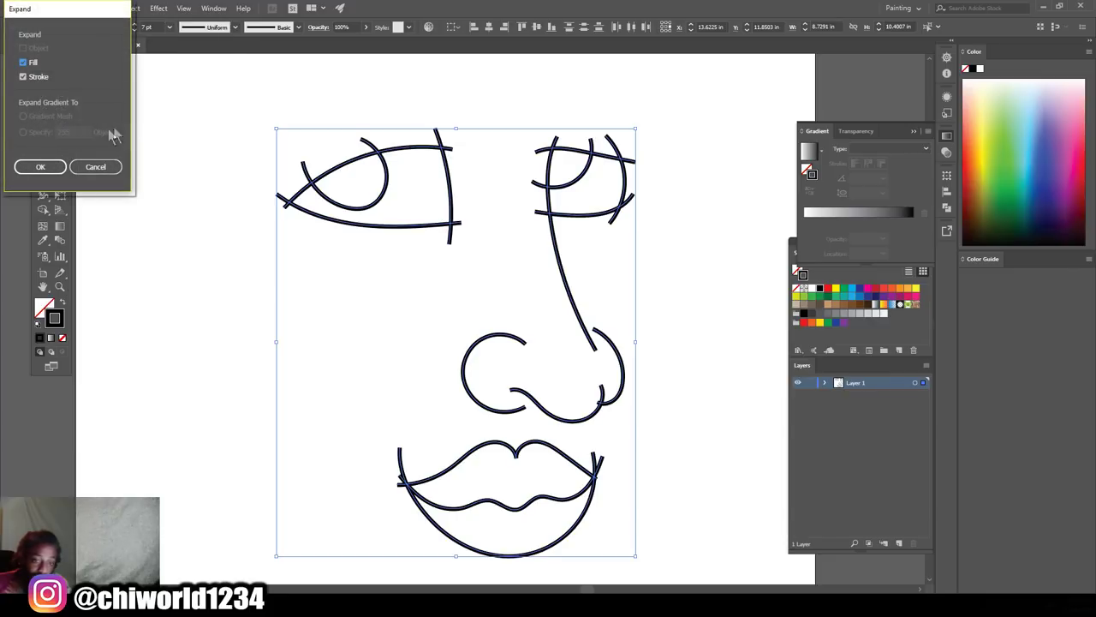
{"action": "left_click", "coordinate": [40, 167]}
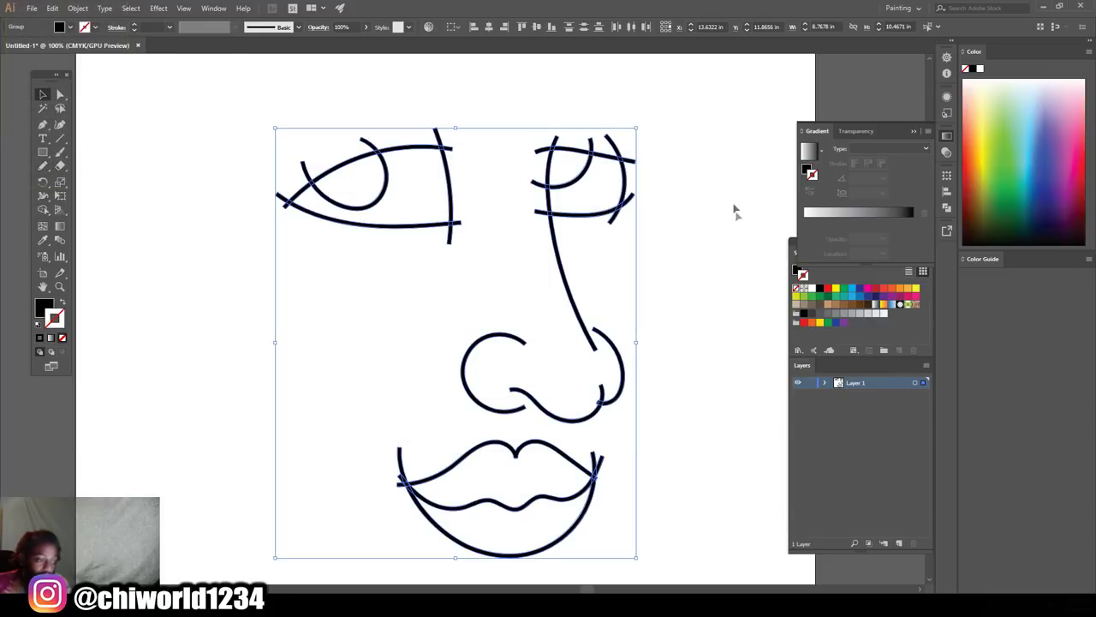
- Split the expanded face artwork at its overlaps with the Pathfinder Divide operation
{"action": "left_click", "coordinate": [213, 8]}
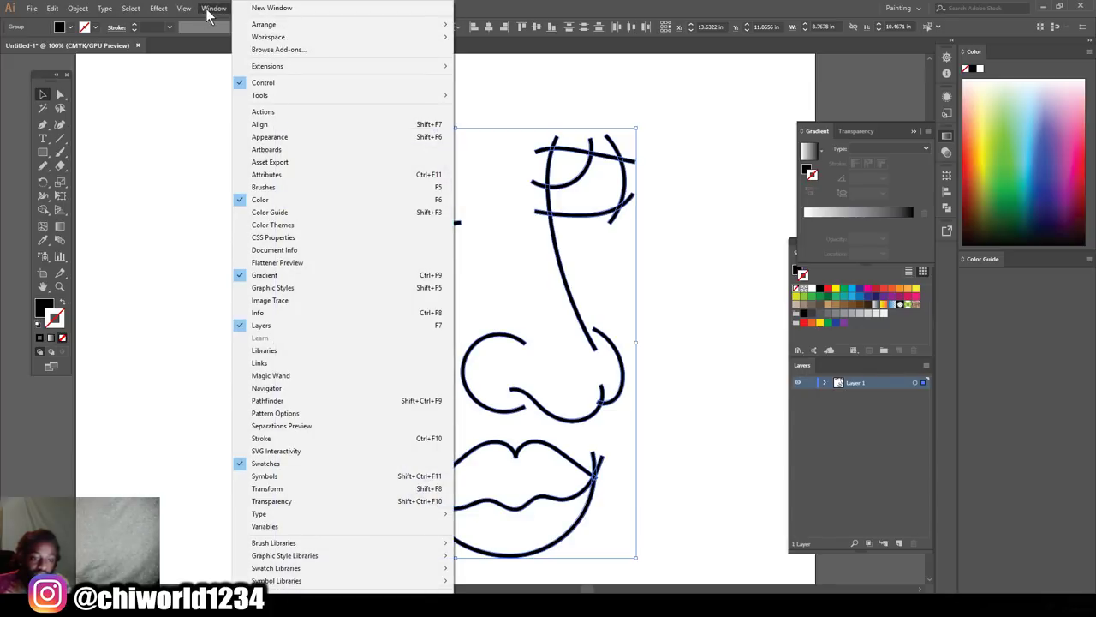
{"action": "left_click", "coordinate": [308, 400]}
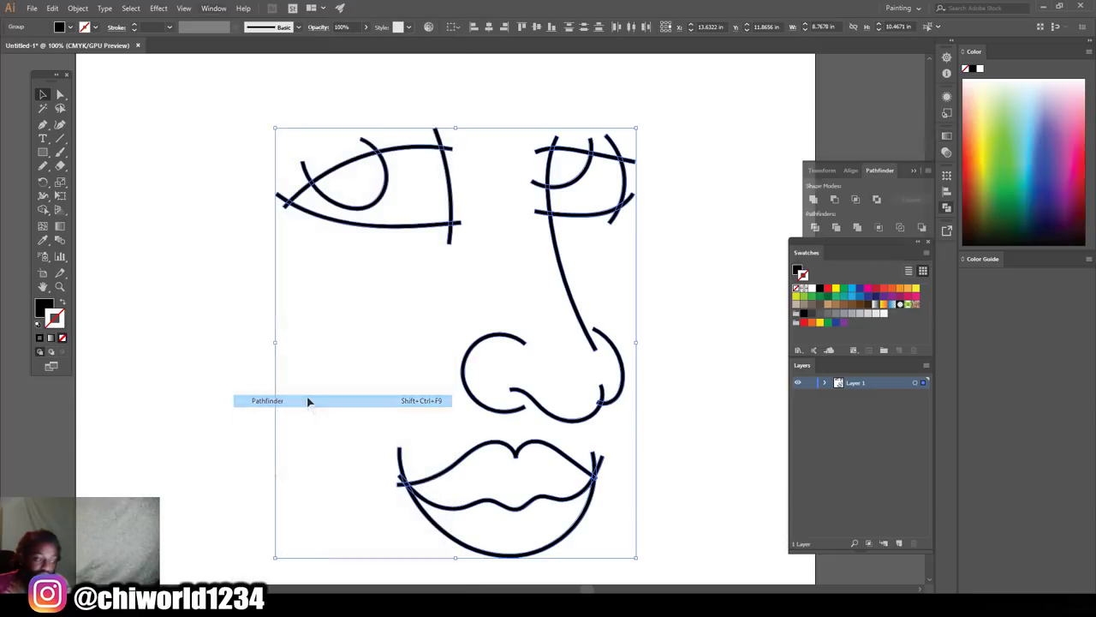
{"action": "left_click", "coordinate": [815, 230]}
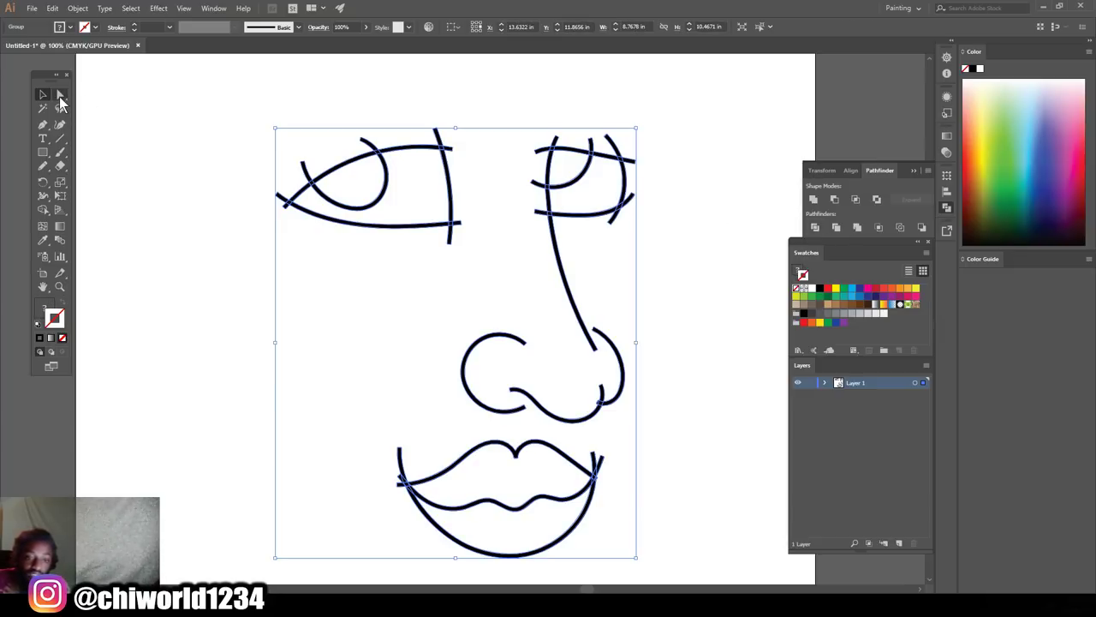
- Delete the overhanging line ends of the left eye's iris curve and the end above its inner corner with Direct Selection
{"action": "left_click", "coordinate": [60, 99]}
{"action": "left_click_drag", "start_coordinate": [367, 156], "coordinate": [366, 195]}
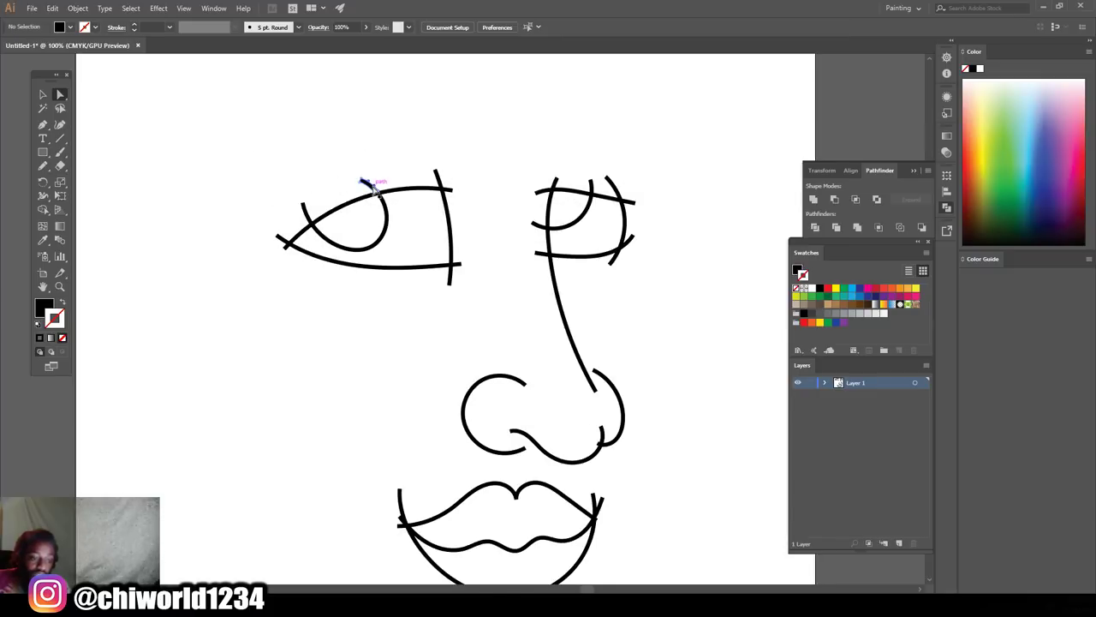
{"action": "left_click", "coordinate": [375, 190]}
{"action": "left_click", "coordinate": [374, 189]}
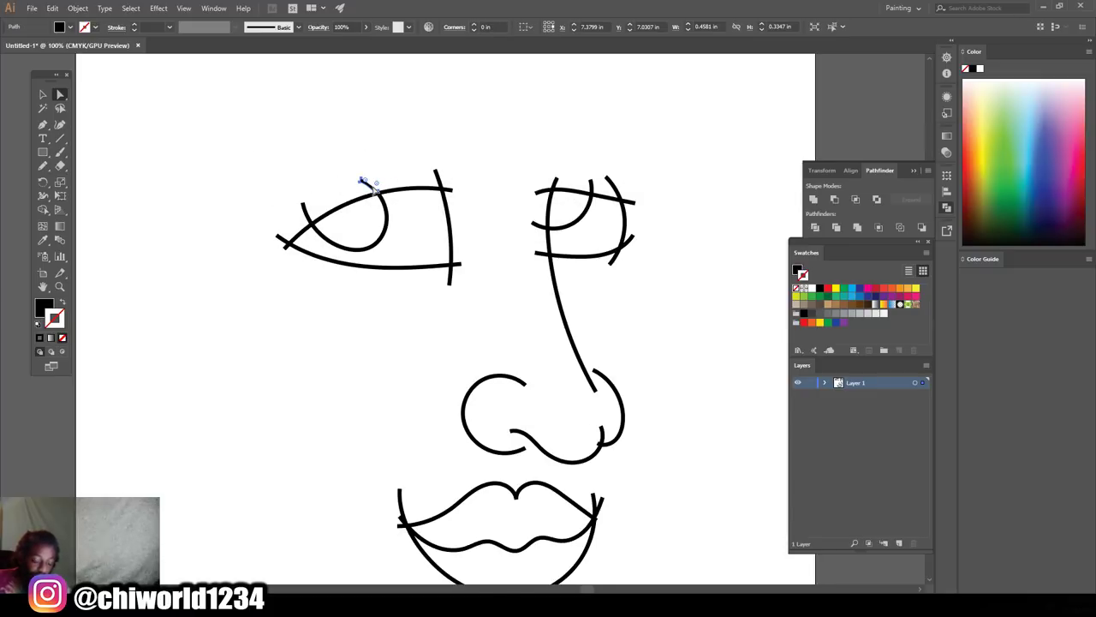
{"action": "left_click", "coordinate": [403, 175]}
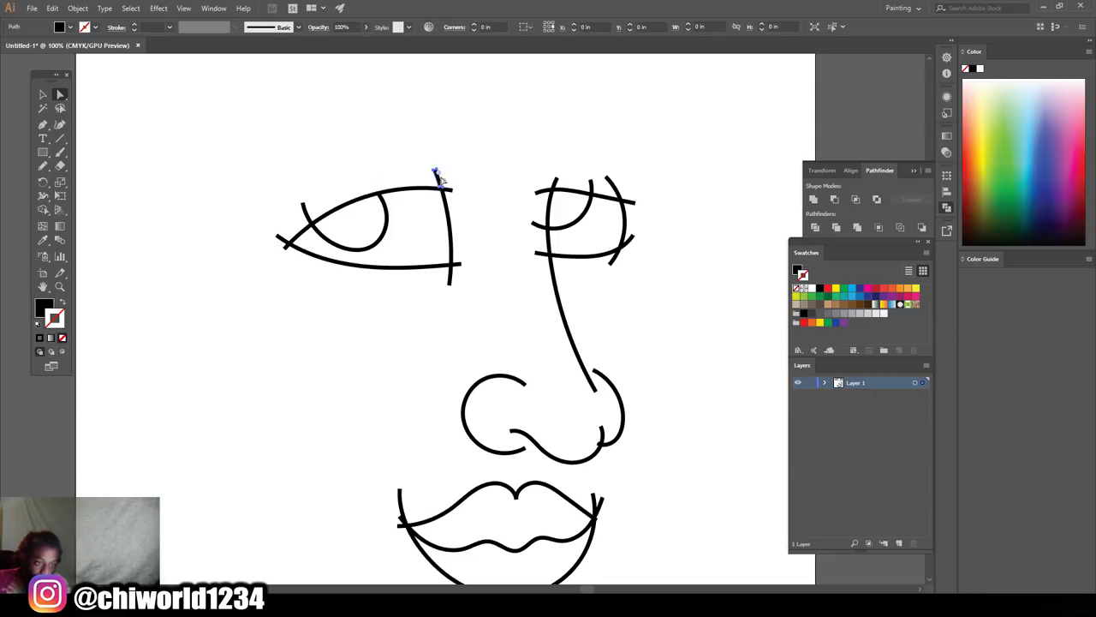
{"action": "key", "text": "ctrl+minus"}
{"action": "key", "text": "ctrl+equal"}
{"action": "key", "text": "ctrl+equal"}
{"action": "key", "text": "ctrl+equal"}
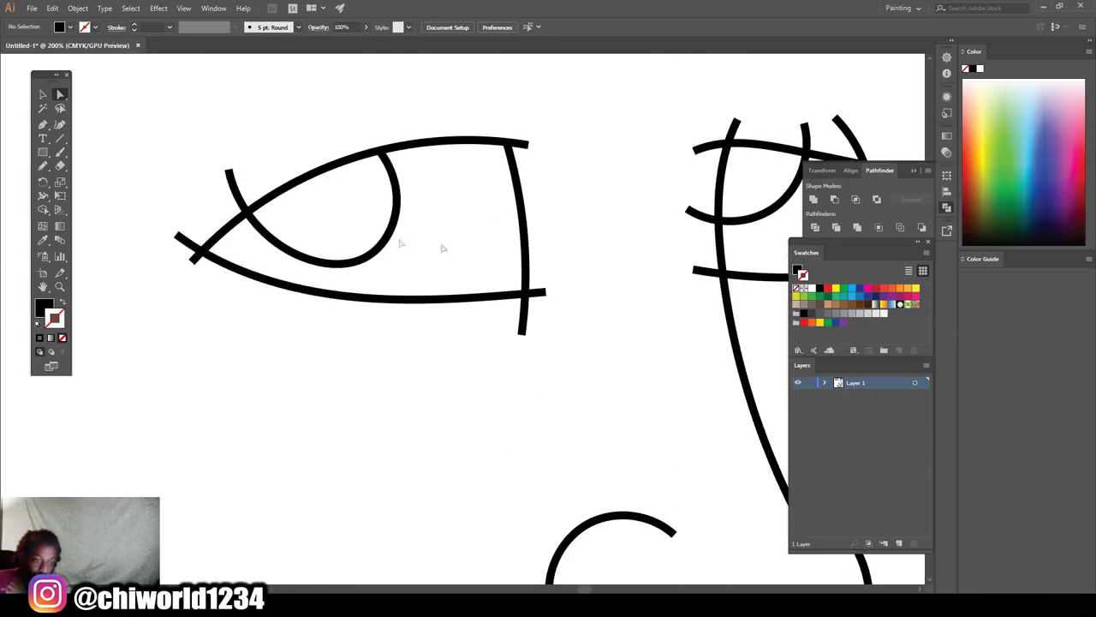
{"action": "left_click", "coordinate": [234, 184]}
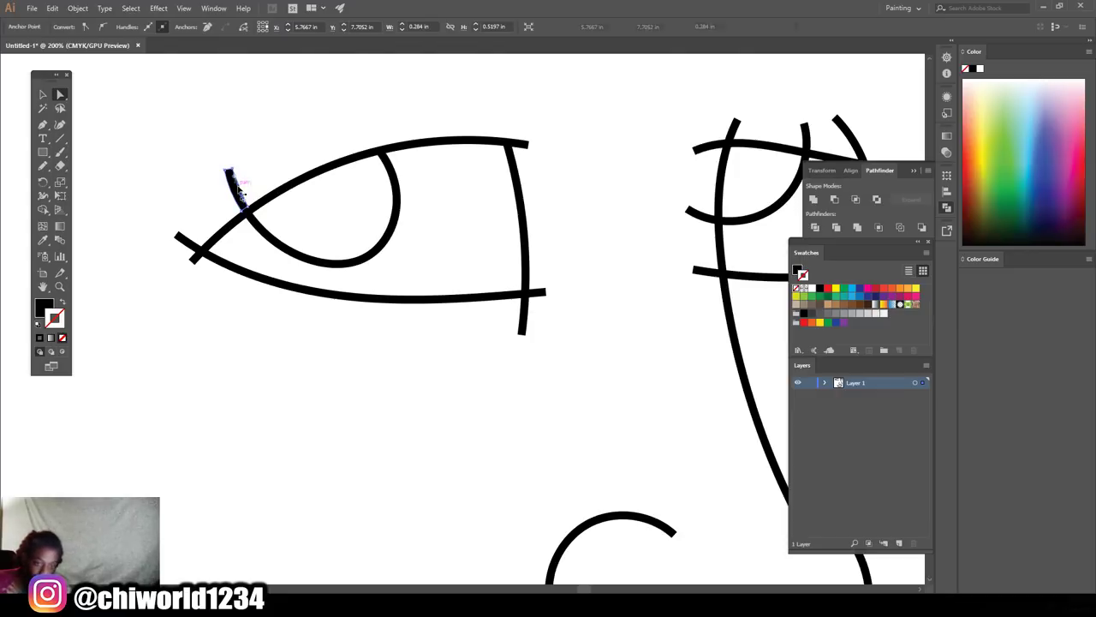
{"action": "key", "text": "Delete"}
- Delete the remaining overhanging line ends at the left eye's outer corner and at its lower and upper inner corners
{"action": "left_click_drag", "start_coordinate": [176, 233], "coordinate": [196, 257]}
{"action": "left_click_drag", "start_coordinate": [523, 329], "coordinate": [543, 299]}
{"action": "left_click_drag", "start_coordinate": [530, 144], "coordinate": [513, 140]}
- Delete all the line ends overhanging the corners and iris curve of the right eye
{"action": "scroll", "coordinate": [578, 195], "scroll_direction": "down", "scroll_amount": 3}
{"action": "scroll", "coordinate": [616, 251], "scroll_direction": "up", "scroll_amount": 3}
{"action": "left_click_drag", "start_coordinate": [540, 274], "coordinate": [548, 273]}
{"action": "left_click_drag", "start_coordinate": [547, 219], "coordinate": [521, 210]}
{"action": "mouse_move", "coordinate": [540, 164]}
{"action": "left_mouse_down"}
{"action": "mouse_move", "coordinate": [533, 152]}
{"action": "mouse_move", "coordinate": [550, 144]}
{"action": "left_mouse_up"}
{"action": "mouse_move", "coordinate": [566, 133]}
{"action": "left_mouse_down"}
{"action": "mouse_move", "coordinate": [572, 120]}
{"action": "mouse_move", "coordinate": [641, 127]}
{"action": "mouse_move", "coordinate": [643, 138]}
{"action": "mouse_move", "coordinate": [689, 142]}
{"action": "mouse_move", "coordinate": [722, 171]}
{"action": "left_mouse_up"}
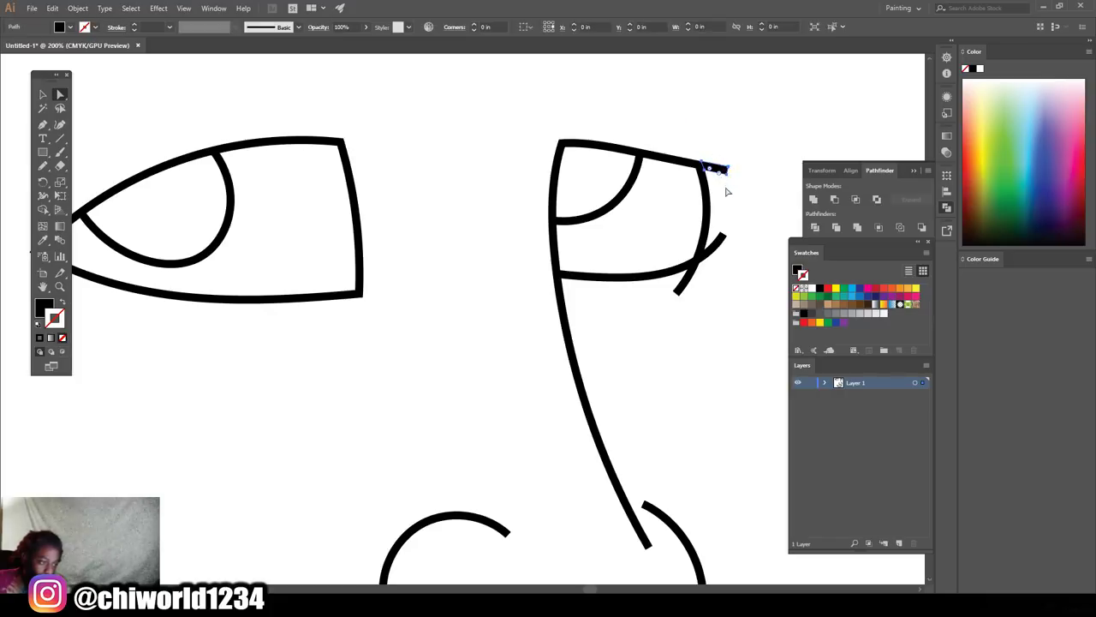
{"action": "left_click_drag", "start_coordinate": [727, 240], "coordinate": [692, 296]}
{"action": "scroll", "coordinate": [701, 317], "scroll_direction": "down", "scroll_amount": 4}
{"action": "scroll", "coordinate": [637, 357], "scroll_direction": "up", "scroll_amount": 3}
{"action": "scroll", "coordinate": [559, 376], "scroll_direction": "down", "scroll_amount": 3}
- Delete the line ends sticking out past both corners of the mouth
{"action": "left_click", "coordinate": [602, 401]}
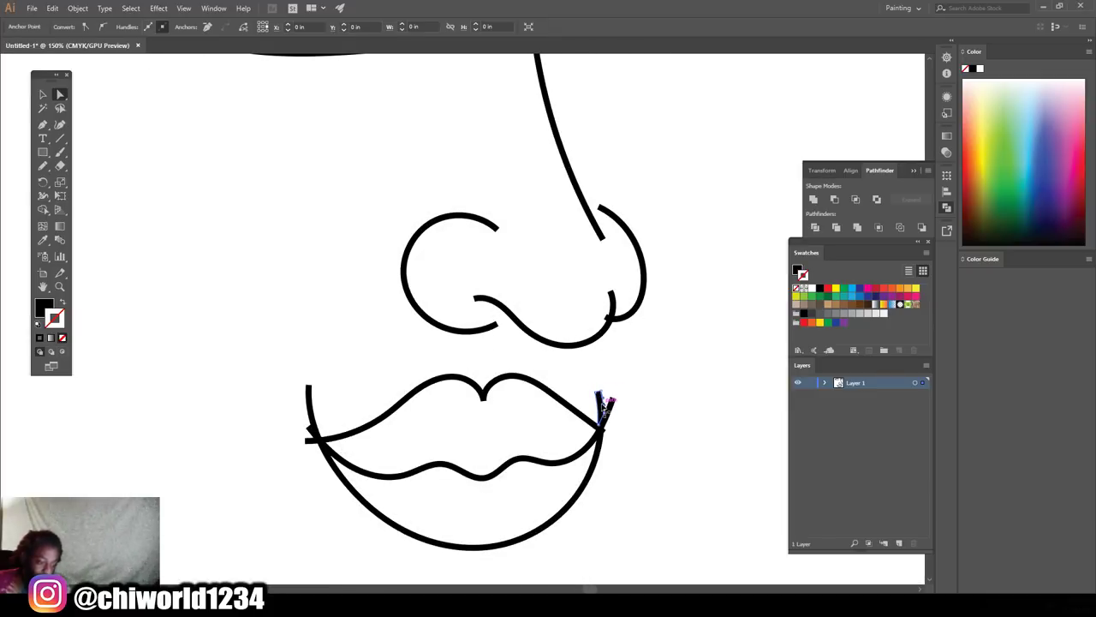
{"action": "left_click", "coordinate": [598, 412]}
{"action": "left_click", "coordinate": [606, 407]}
{"action": "key", "text": "Delete"}
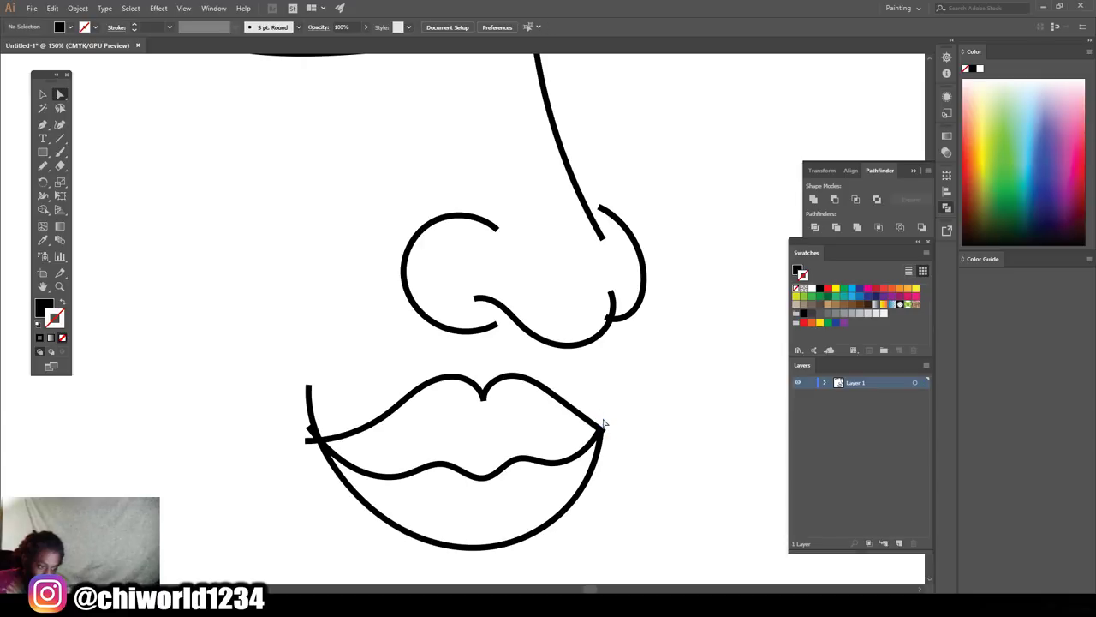
{"action": "left_click", "coordinate": [309, 396]}
{"action": "key", "text": "Delete"}
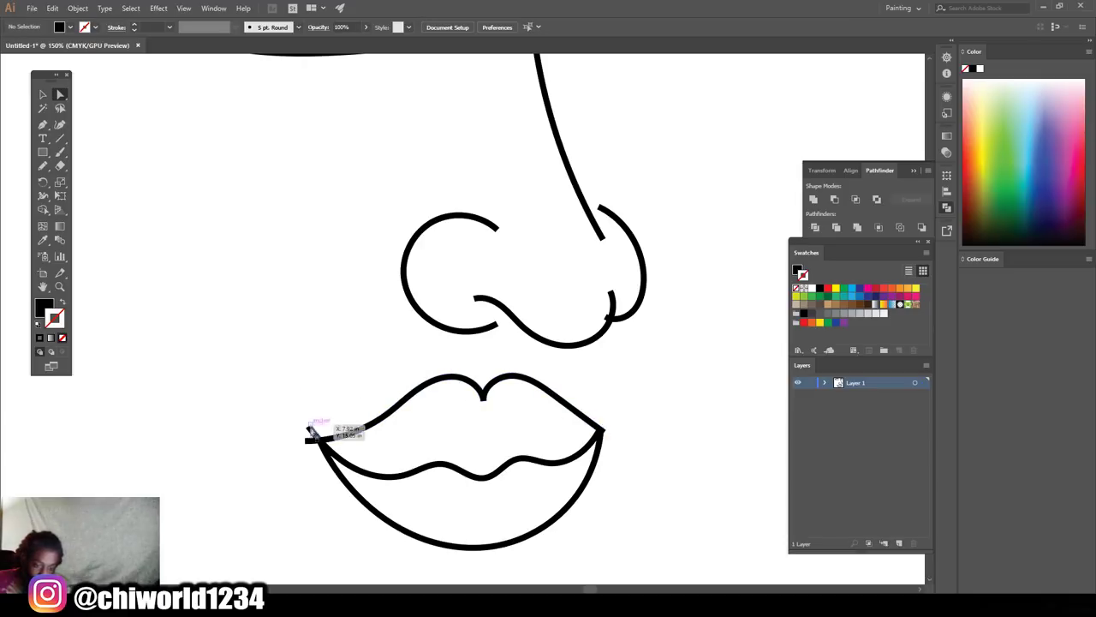
{"action": "left_click", "coordinate": [312, 434]}
{"action": "key", "text": "Delete"}
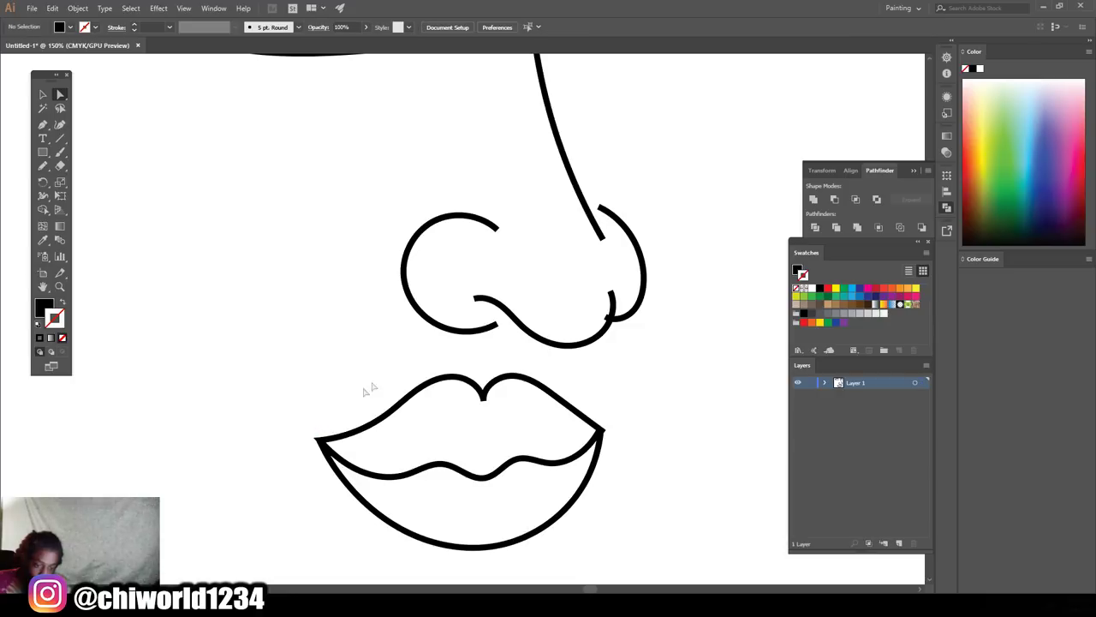
{"action": "key", "text": "ctrl+minus"}
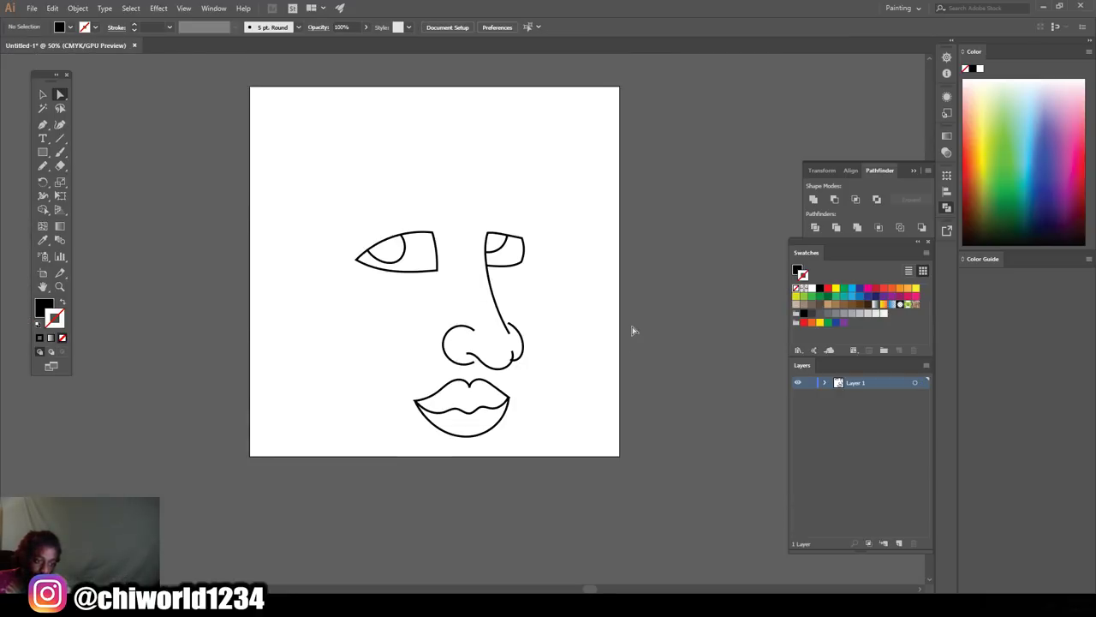
{"action": "key", "text": "ctrl+plus"}
{"action": "scroll", "coordinate": [632, 329], "scroll_direction": "up", "scroll_amount": 1}
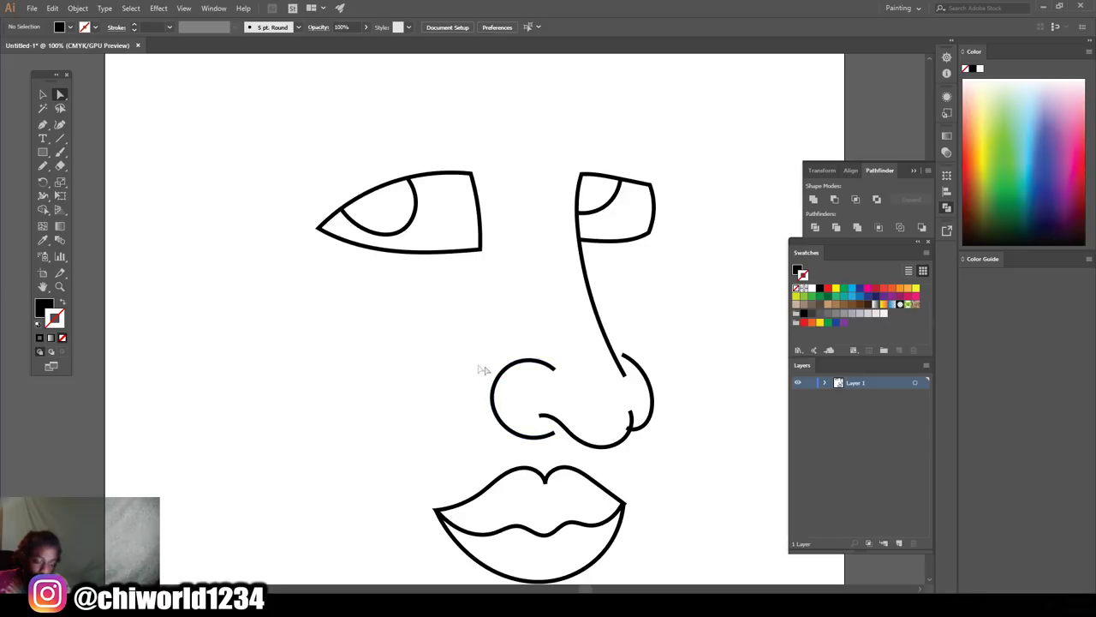
{"action": "left_click", "coordinate": [501, 385]}
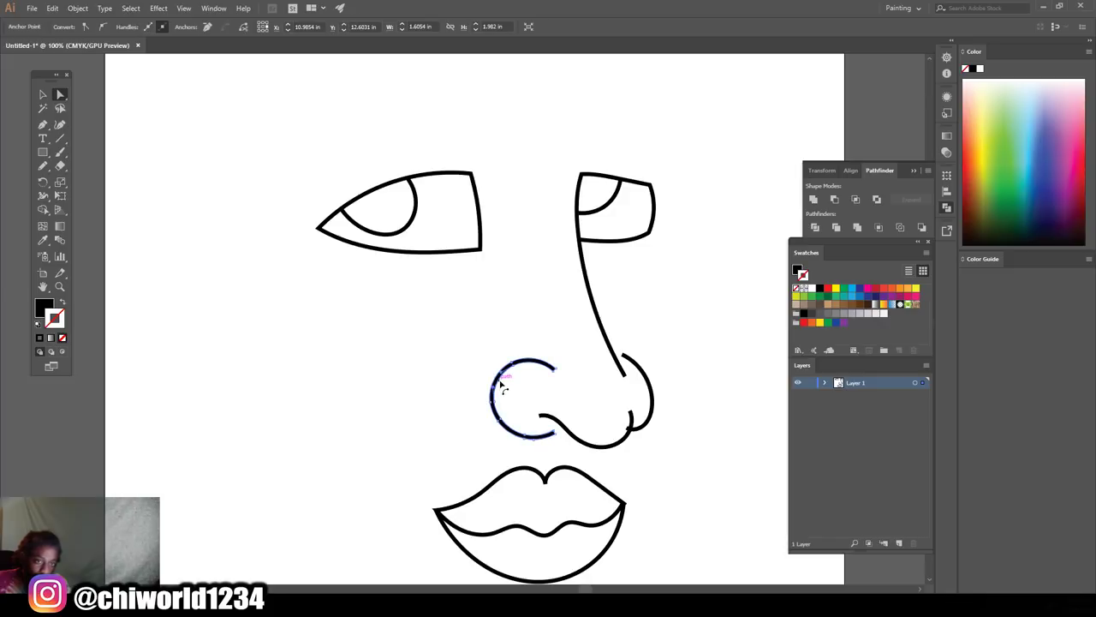
{"action": "left_click", "coordinate": [356, 330]}
{"action": "scroll", "coordinate": [311, 227], "scroll_direction": "down", "scroll_amount": 2}
{"action": "key", "text": "p"}
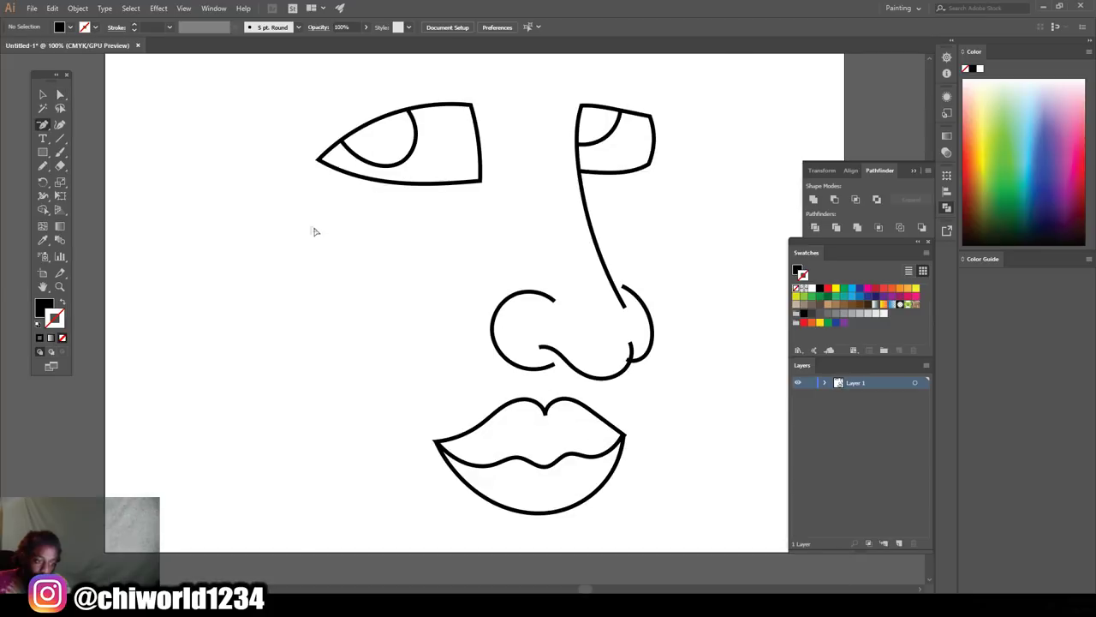
{"action": "key", "text": "ctrl+minus"}
{"action": "scroll", "coordinate": [390, 266], "scroll_direction": "up", "scroll_amount": 2}
{"action": "scroll", "coordinate": [389, 266], "scroll_direction": "up", "scroll_amount": 1}
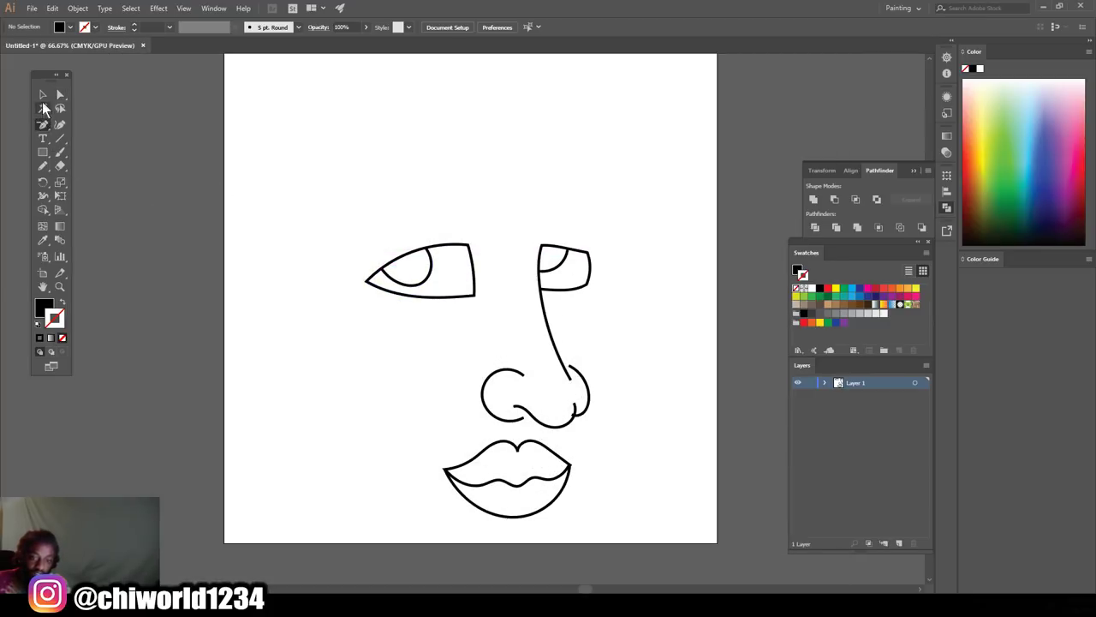
{"action": "left_click", "coordinate": [42, 167]}
{"action": "key", "text": "ctrl+minus"}
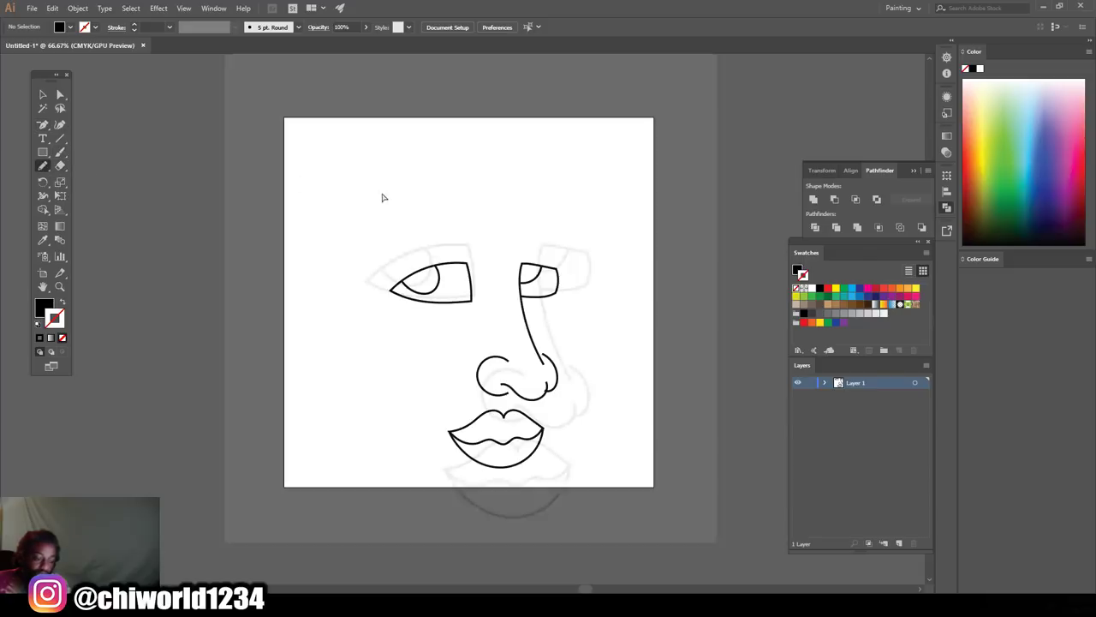
{"action": "key", "text": "ctrl+plus"}
{"action": "key", "text": "ctrl+plus"}
{"action": "scroll", "coordinate": [360, 242], "scroll_direction": "up", "scroll_amount": 3}
{"action": "scroll", "coordinate": [313, 255], "scroll_direction": "left", "scroll_amount": 2}
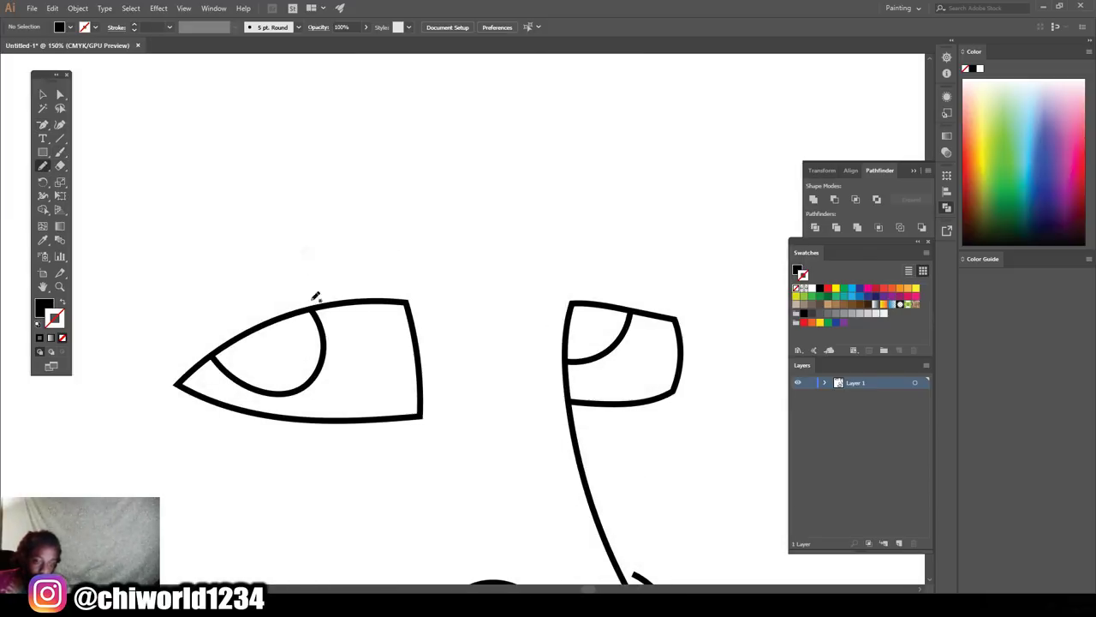
{"action": "scroll", "coordinate": [202, 154], "scroll_direction": "up", "scroll_amount": 3}
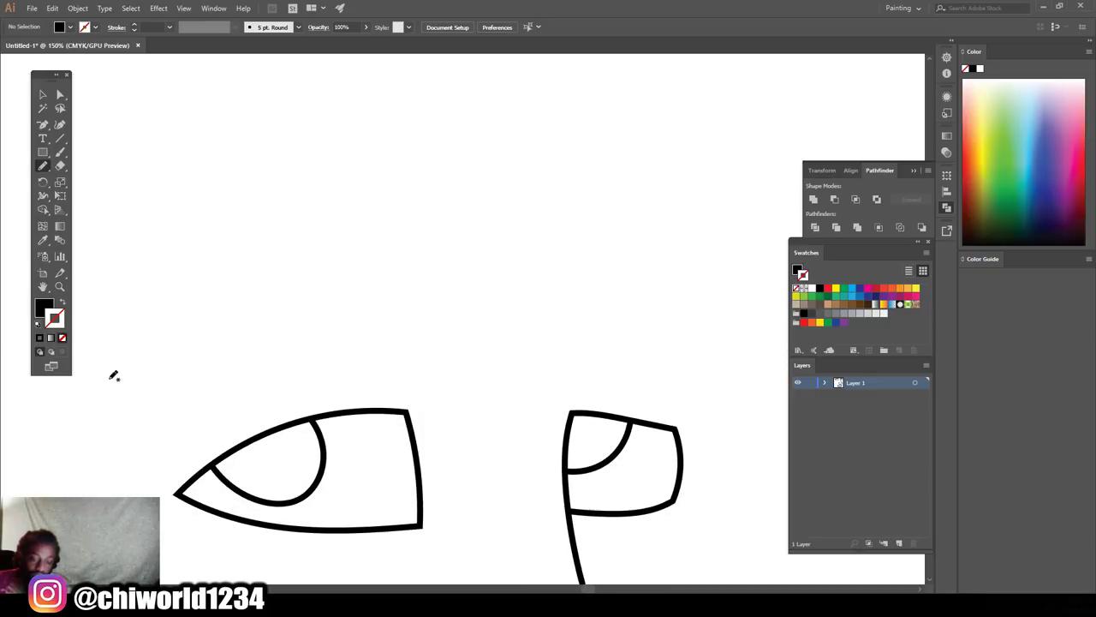
{"action": "mouse_move", "coordinate": [109, 387]}
{"action": "left_mouse_down"}
{"action": "mouse_move", "coordinate": [165, 307]}
{"action": "mouse_move", "coordinate": [249, 265]}
{"action": "mouse_move", "coordinate": [307, 253]}
{"action": "mouse_move", "coordinate": [410, 254]}
{"action": "left_mouse_up"}
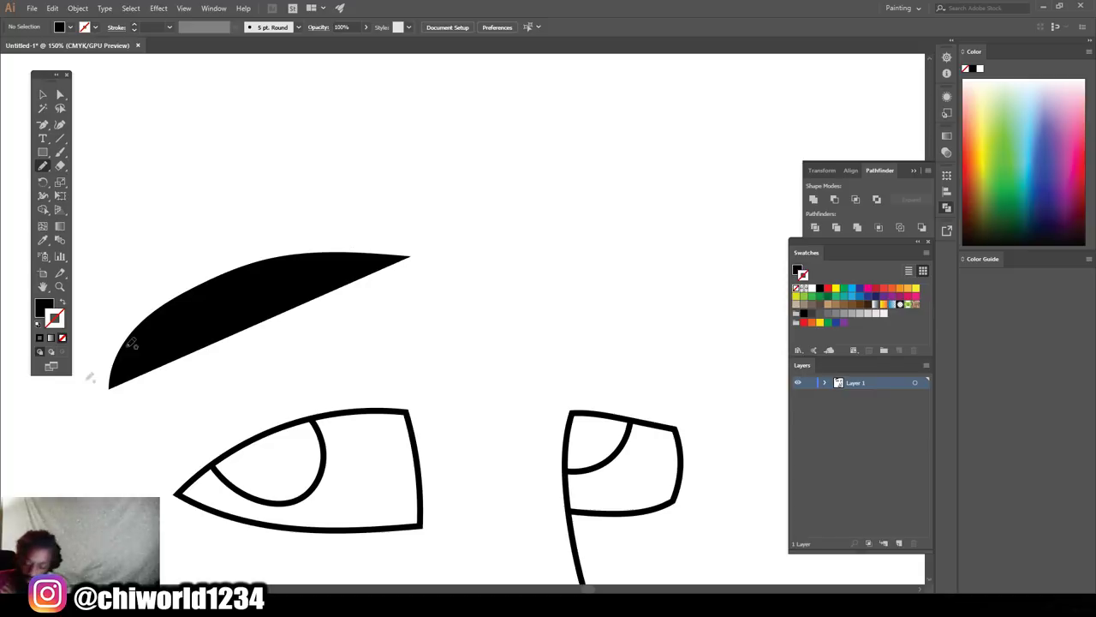
{"action": "key", "text": "ctrl+z"}
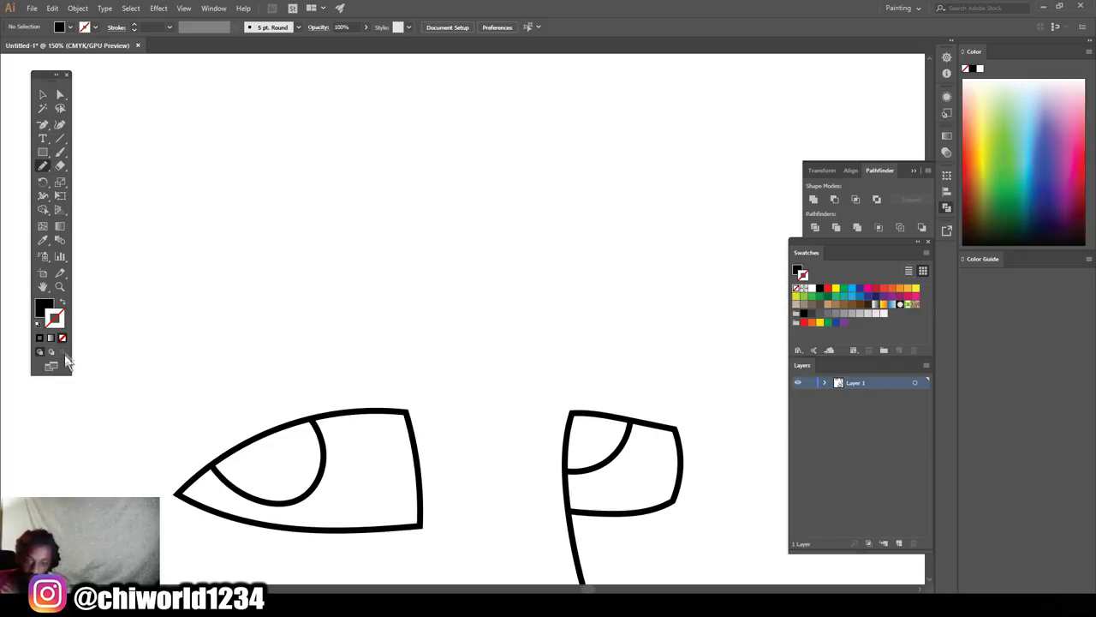
- Swap fill and stroke to get a black stroke without fill, set the stroke weight to 4 pt, and keep the Pencil tool options
{"action": "left_click", "coordinate": [63, 304]}
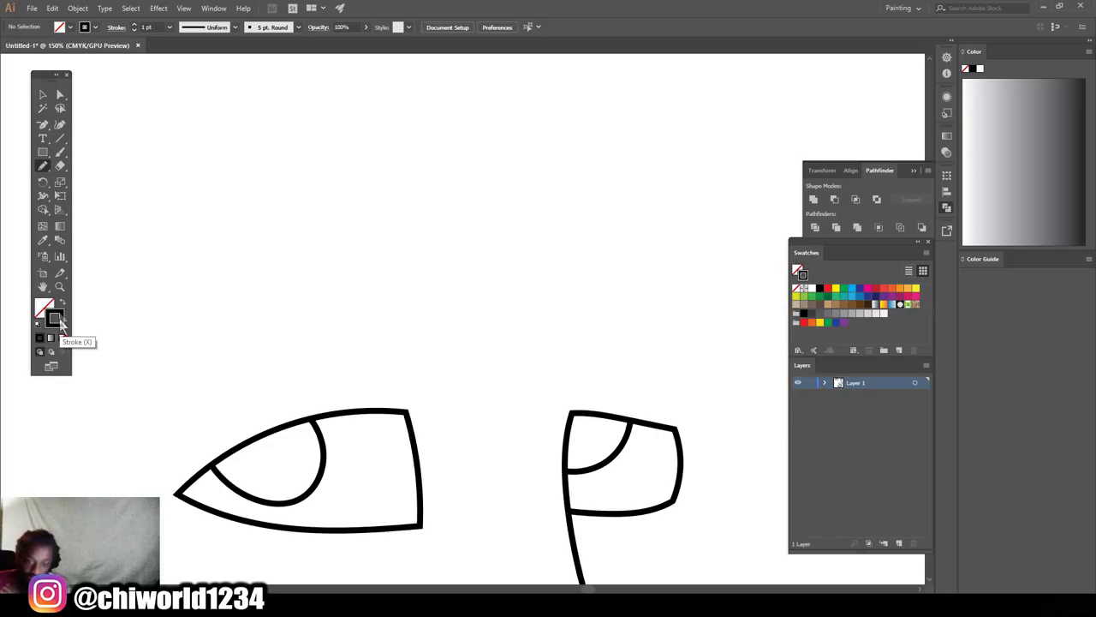
{"action": "mouse_move", "coordinate": [109, 368]}
{"action": "left_mouse_down"}
{"action": "mouse_move", "coordinate": [153, 294]}
{"action": "mouse_move", "coordinate": [212, 245]}
{"action": "mouse_move", "coordinate": [341, 223]}
{"action": "mouse_move", "coordinate": [420, 234]}
{"action": "left_mouse_up"}
{"action": "key", "text": "ctrl+z"}
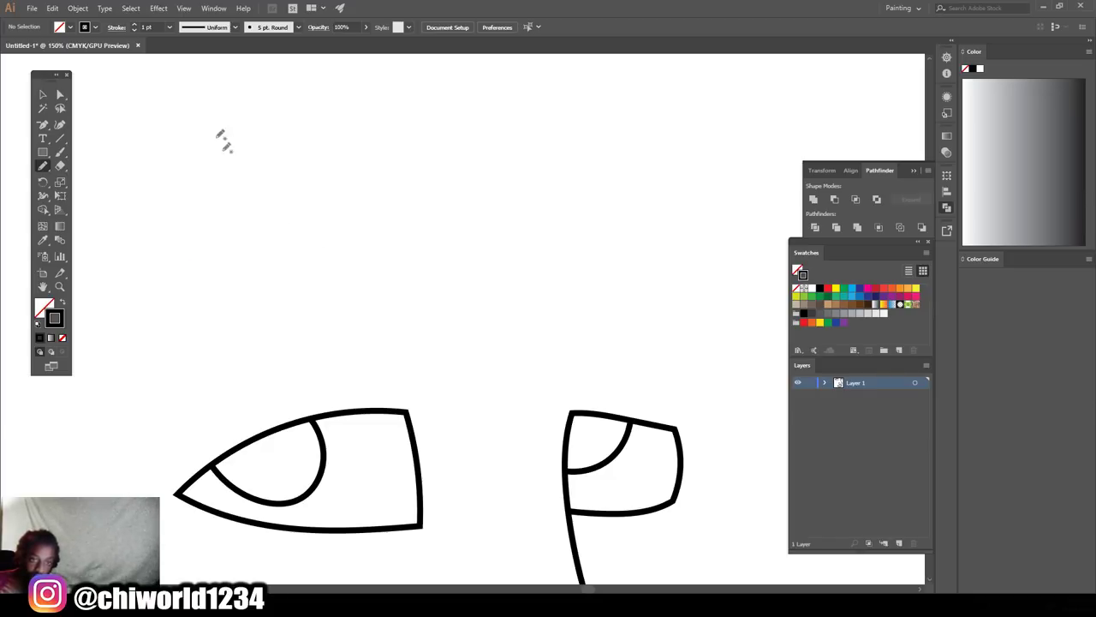
{"action": "left_click", "coordinate": [171, 27]}
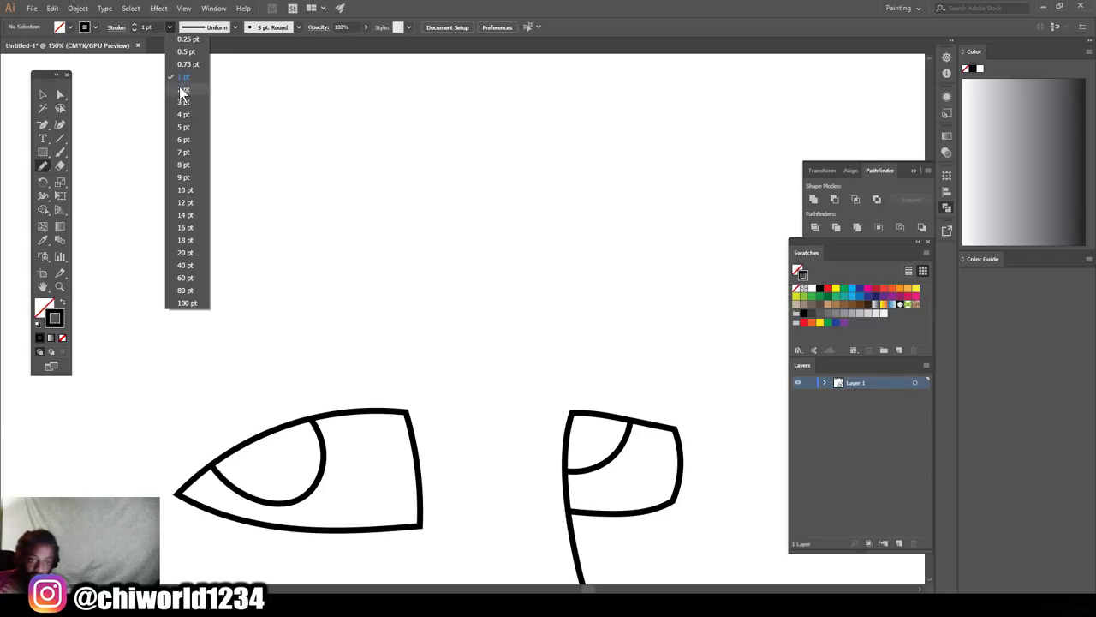
{"action": "left_click", "coordinate": [183, 120]}
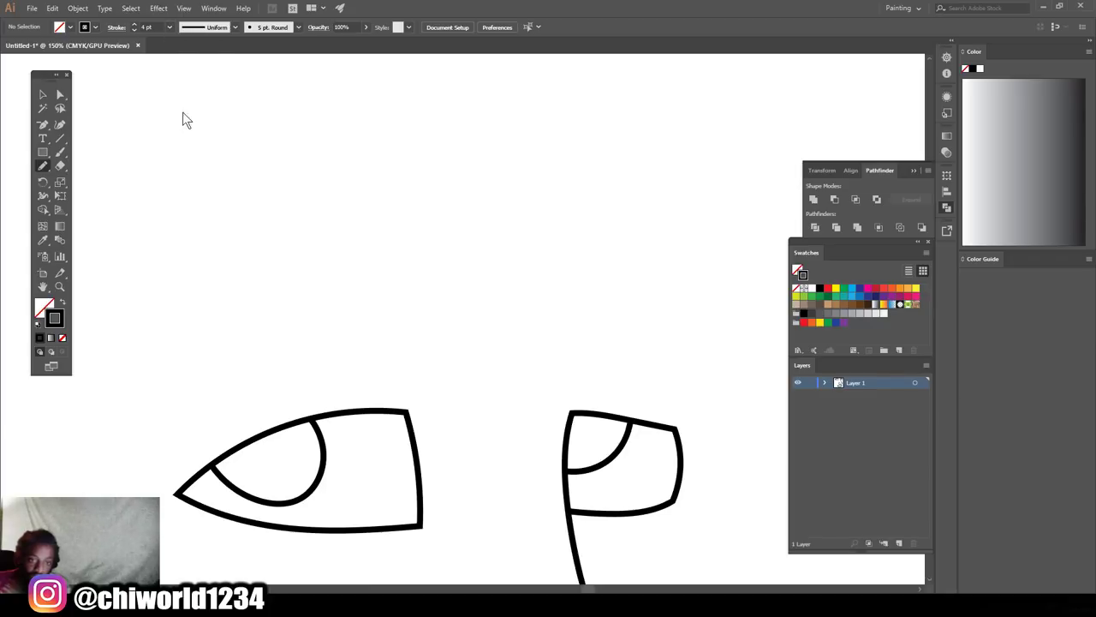
{"action": "double_click", "coordinate": [43, 166]}
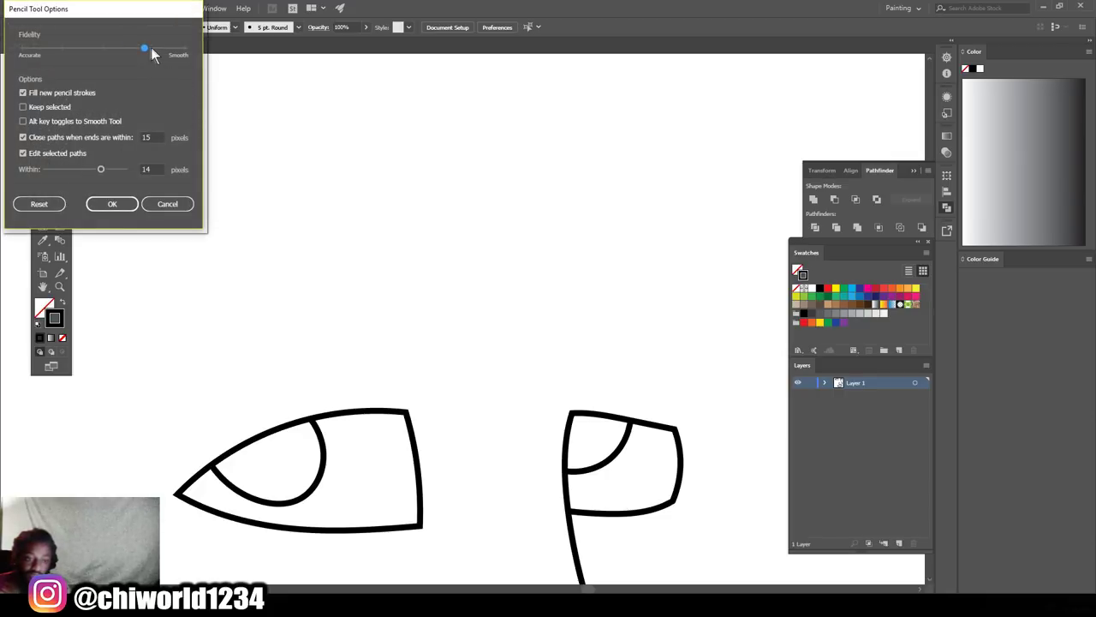
{"action": "left_click", "coordinate": [112, 206]}
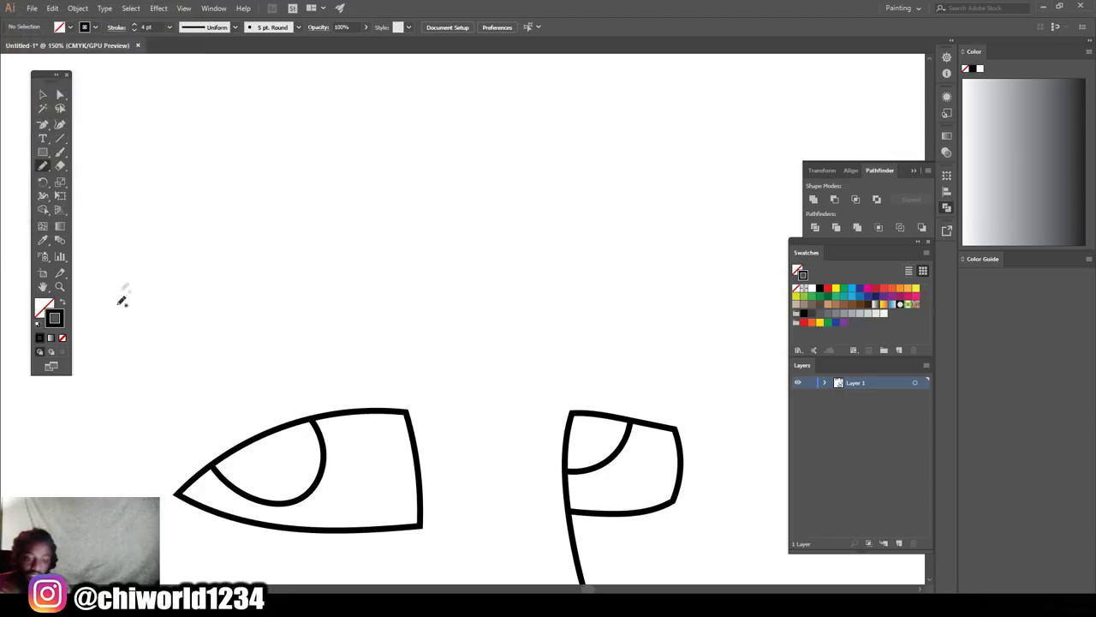
- Draw the left eyebrow with the Pencil as two arched lines crossing at the outer end and a slanted line across the inner end
{"action": "mouse_move", "coordinate": [123, 347]}
{"action": "left_mouse_down"}
{"action": "mouse_move", "coordinate": [156, 311]}
{"action": "mouse_move", "coordinate": [241, 271]}
{"action": "mouse_move", "coordinate": [306, 264]}
{"action": "mouse_move", "coordinate": [434, 288]}
{"action": "left_mouse_up"}
{"action": "left_click_drag", "start_coordinate": [412, 245], "coordinate": [394, 189]}
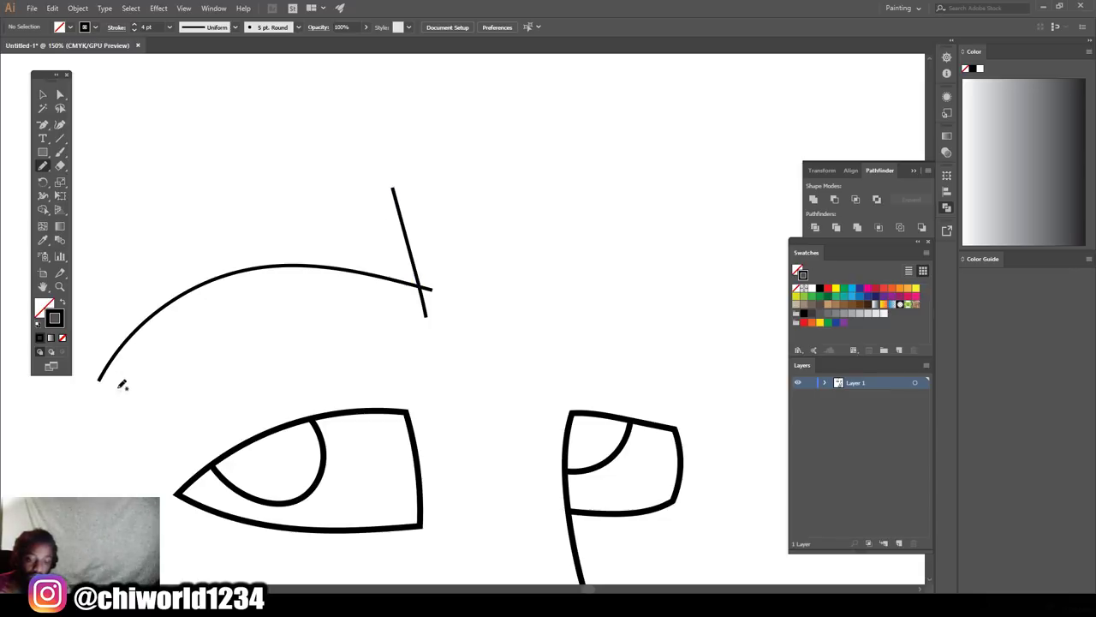
{"action": "left_click_drag", "start_coordinate": [105, 433], "coordinate": [110, 399]}
{"action": "mouse_move", "coordinate": [209, 237]}
{"action": "left_mouse_down"}
{"action": "mouse_move", "coordinate": [328, 214]}
{"action": "mouse_move", "coordinate": [425, 234]}
{"action": "left_mouse_up"}
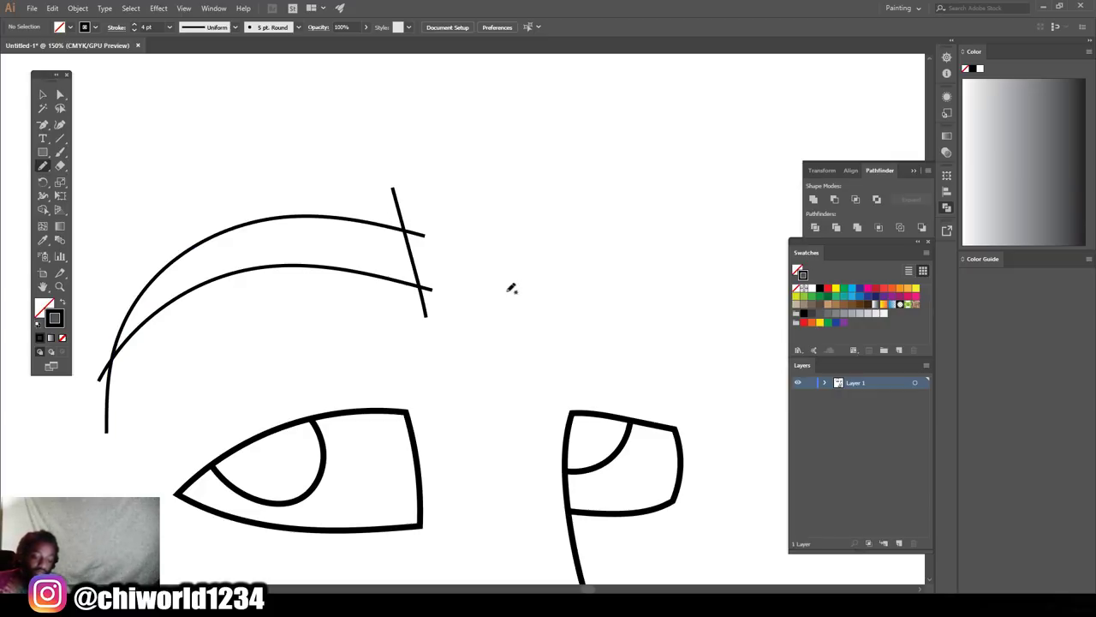
- Draw the right eyebrow with the Pencil as two overlapping arched lines closed by a short slanted line at the inner end
{"action": "key", "text": "ctrl+minus"}
{"action": "key", "text": "ctrl+minus"}
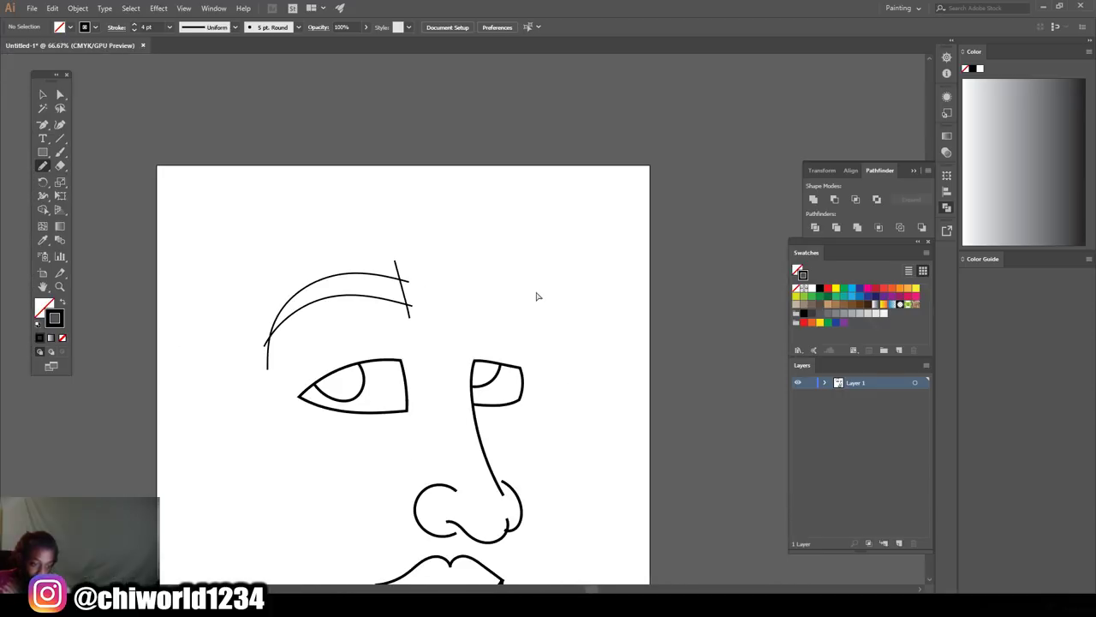
{"action": "key", "text": "ctrl+minus"}
{"action": "key", "text": "ctrl+minus"}
{"action": "key", "text": "ctrl+plus"}
{"action": "key", "text": "ctrl+plus"}
{"action": "key", "text": "ctrl+plus"}
{"action": "key", "text": "ctrl+plus"}
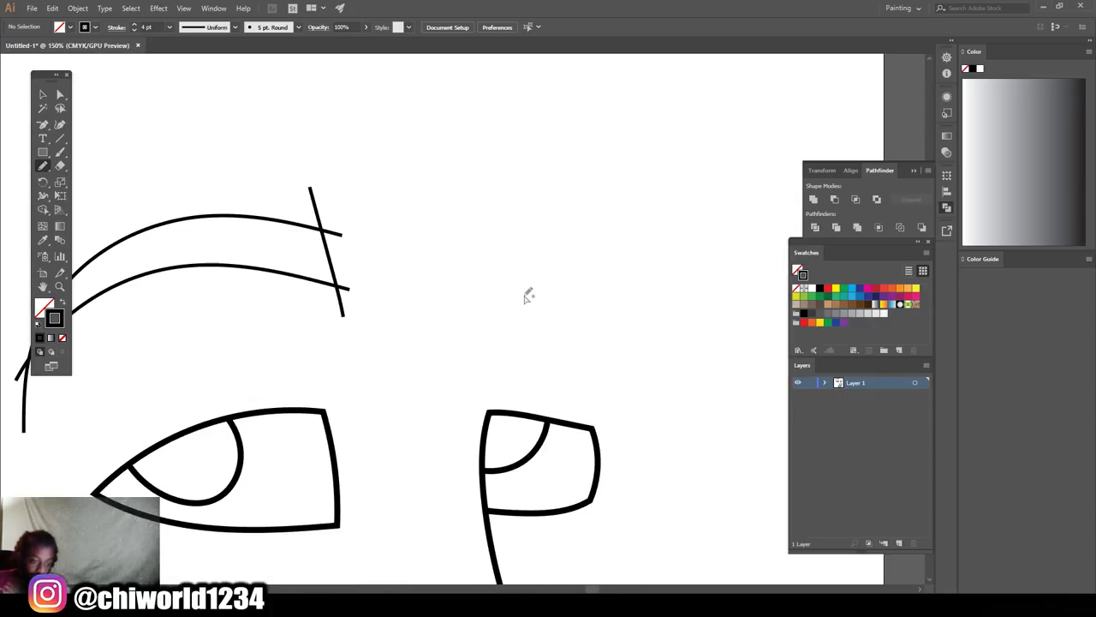
{"action": "key", "text": "ctrl+plus"}
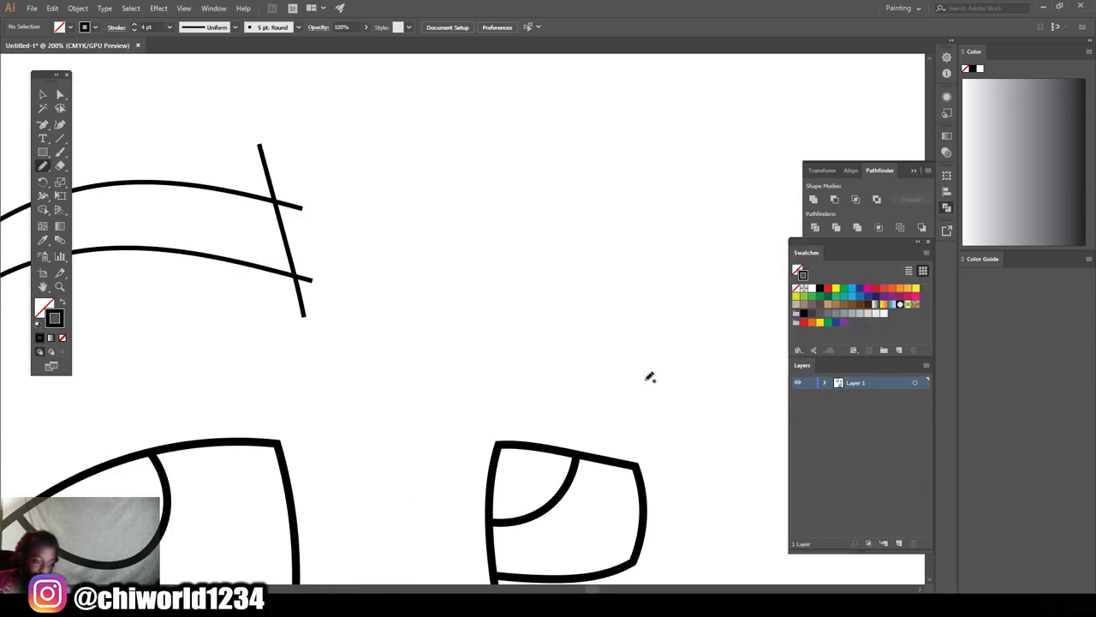
{"action": "mouse_move", "coordinate": [665, 391]}
{"action": "left_mouse_down"}
{"action": "mouse_move", "coordinate": [639, 334]}
{"action": "mouse_move", "coordinate": [614, 317]}
{"action": "mouse_move", "coordinate": [541, 308]}
{"action": "mouse_move", "coordinate": [510, 321]}
{"action": "mouse_move", "coordinate": [494, 228]}
{"action": "mouse_move", "coordinate": [497, 238]}
{"action": "mouse_move", "coordinate": [560, 238]}
{"action": "mouse_move", "coordinate": [623, 266]}
{"action": "mouse_move", "coordinate": [647, 304]}
{"action": "mouse_move", "coordinate": [656, 404]}
{"action": "left_mouse_up"}
{"action": "key", "text": "ctrl+minus"}
{"action": "key", "text": "ctrl+minus"}
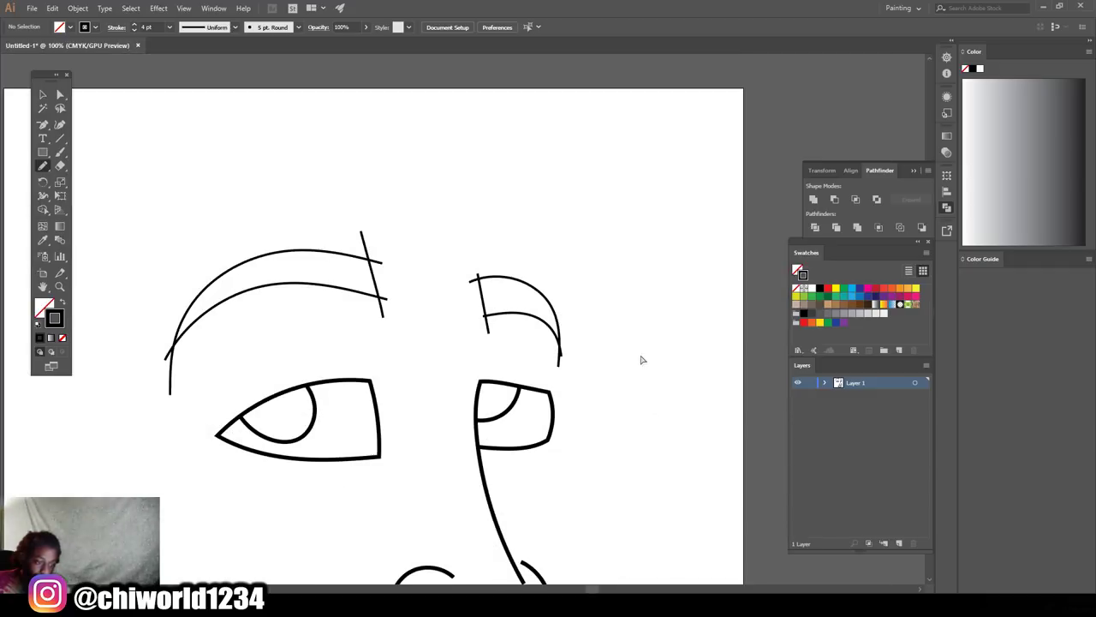
- Undo the right eyebrow's upper arc and redraw it flatter, crossing the lower arc at the outer end and the slanted line
{"action": "key", "text": "ctrl+plus"}
{"action": "key", "text": "ctrl+plus"}
{"action": "key", "text": "ctrl+plus"}
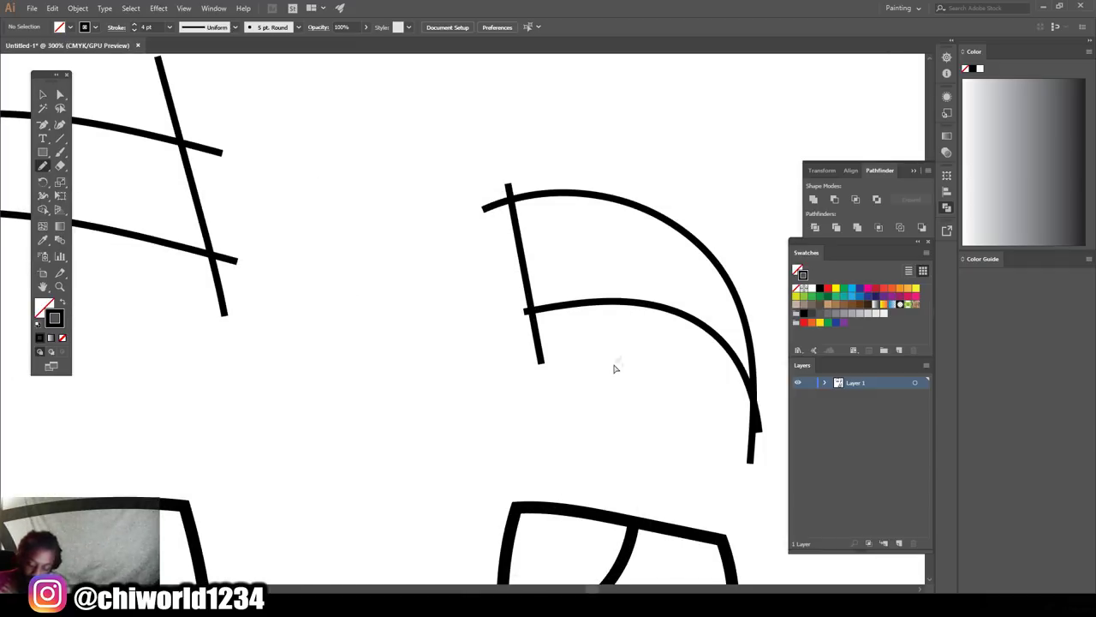
{"action": "key", "text": "ctrl+z"}
{"action": "left_click_drag", "start_coordinate": [743, 451], "coordinate": [749, 415]}
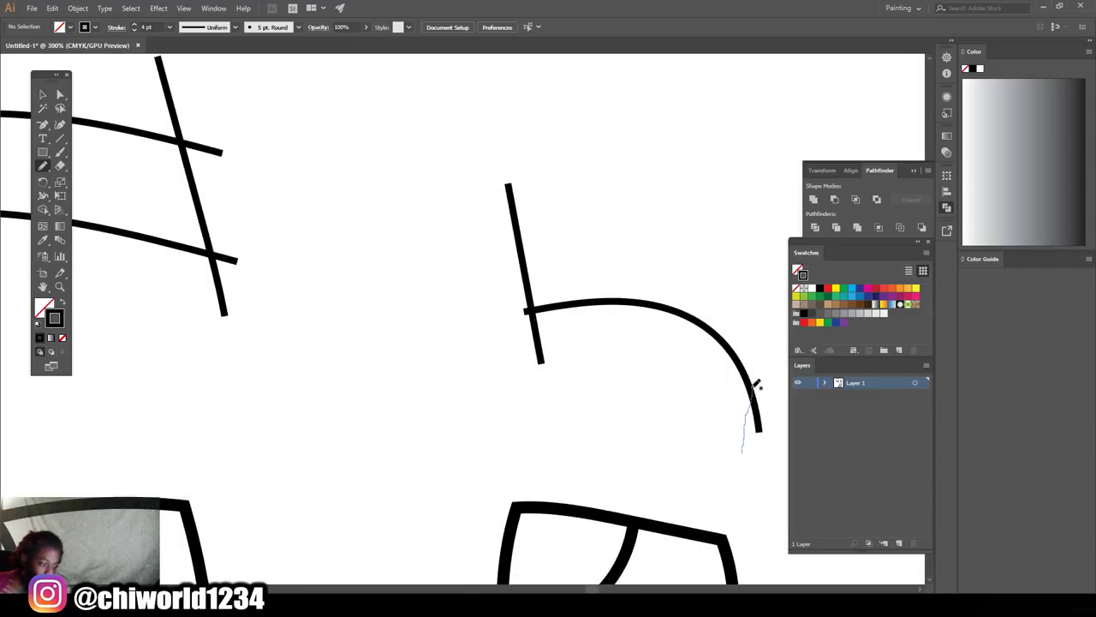
{"action": "mouse_move", "coordinate": [705, 274]}
{"action": "left_mouse_down"}
{"action": "mouse_move", "coordinate": [594, 221]}
{"action": "mouse_move", "coordinate": [481, 207]}
{"action": "left_mouse_up"}
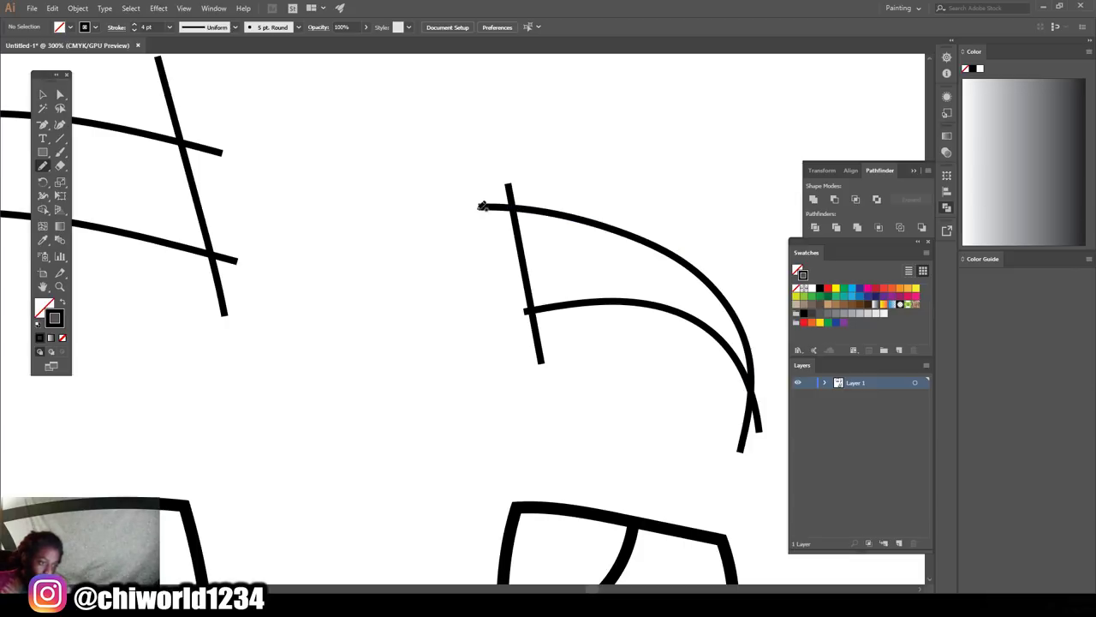
- Expand the left eyebrow's three strokes with fill and stroke, and split the overlapping shapes with Pathfinder Divide
{"action": "key", "text": "ctrl+minus"}
{"action": "key", "text": "ctrl+minus"}
{"action": "key", "text": "ctrl+minus"}
{"action": "key", "text": "ctrl+minus"}
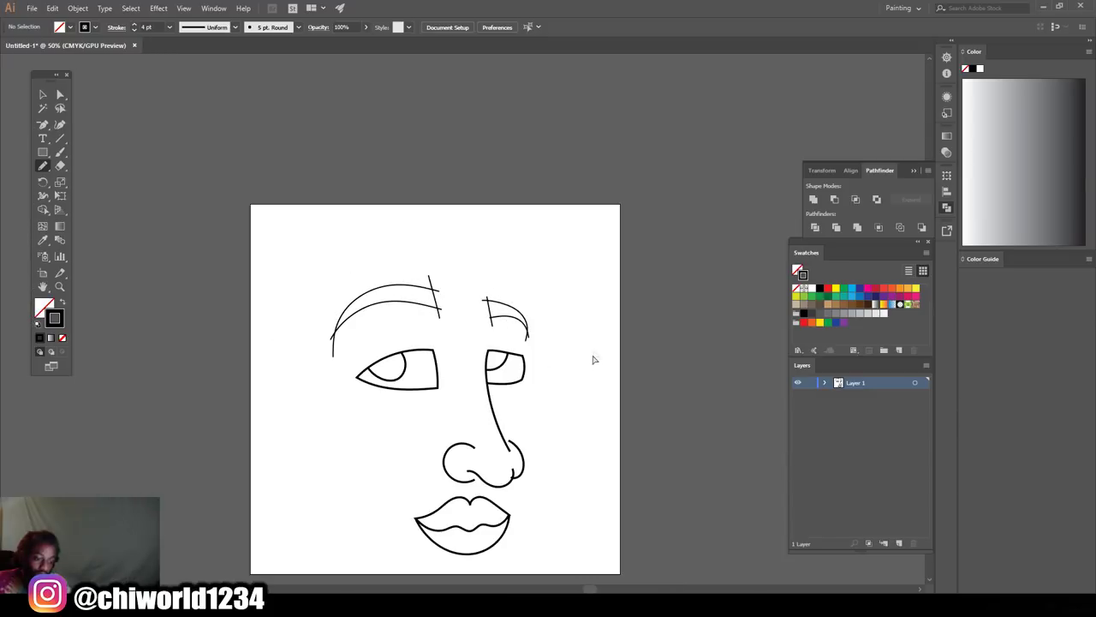
{"action": "key", "text": "ctrl+plus"}
{"action": "key", "text": "ctrl+plus"}
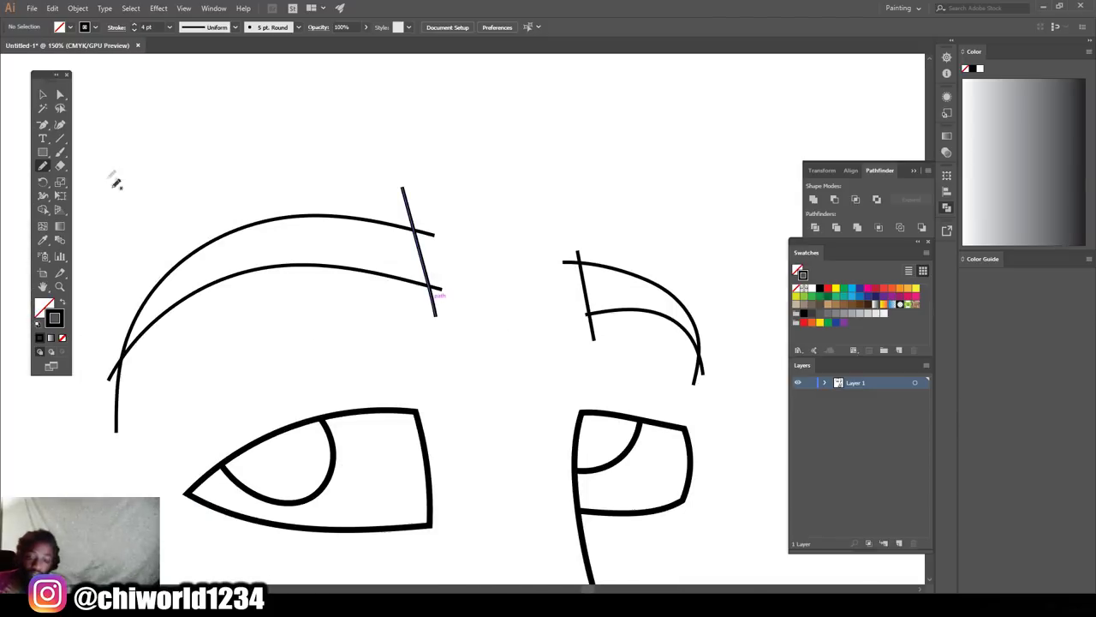
{"action": "left_click", "coordinate": [45, 100]}
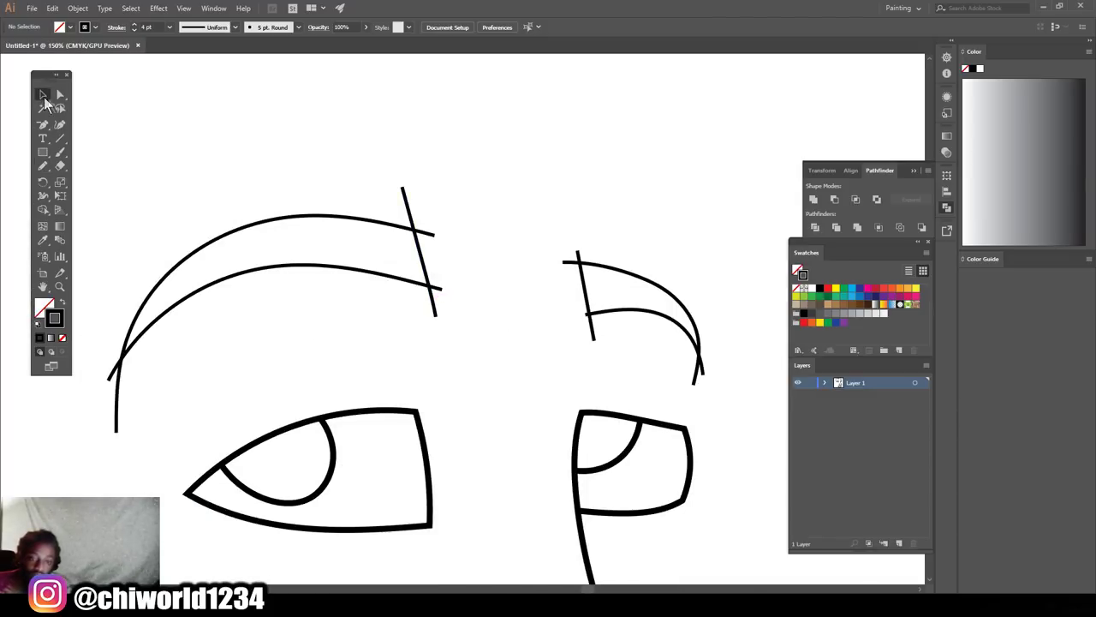
{"action": "left_click_drag", "start_coordinate": [92, 188], "coordinate": [448, 358]}
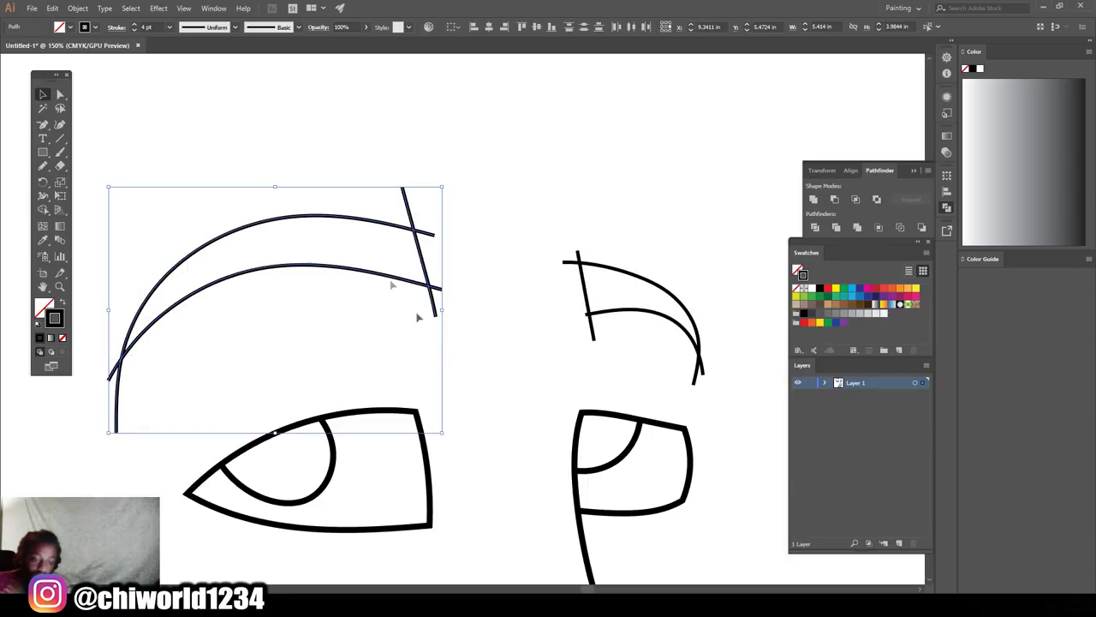
{"action": "left_click", "coordinate": [71, 9]}
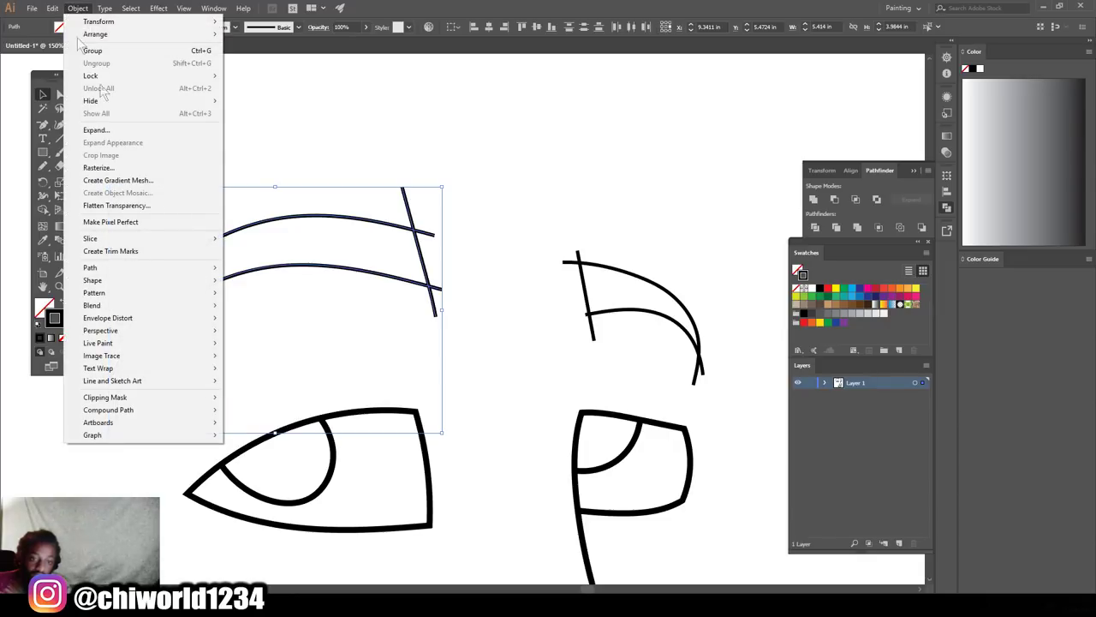
{"action": "left_click", "coordinate": [113, 130]}
{"action": "left_click", "coordinate": [40, 166]}
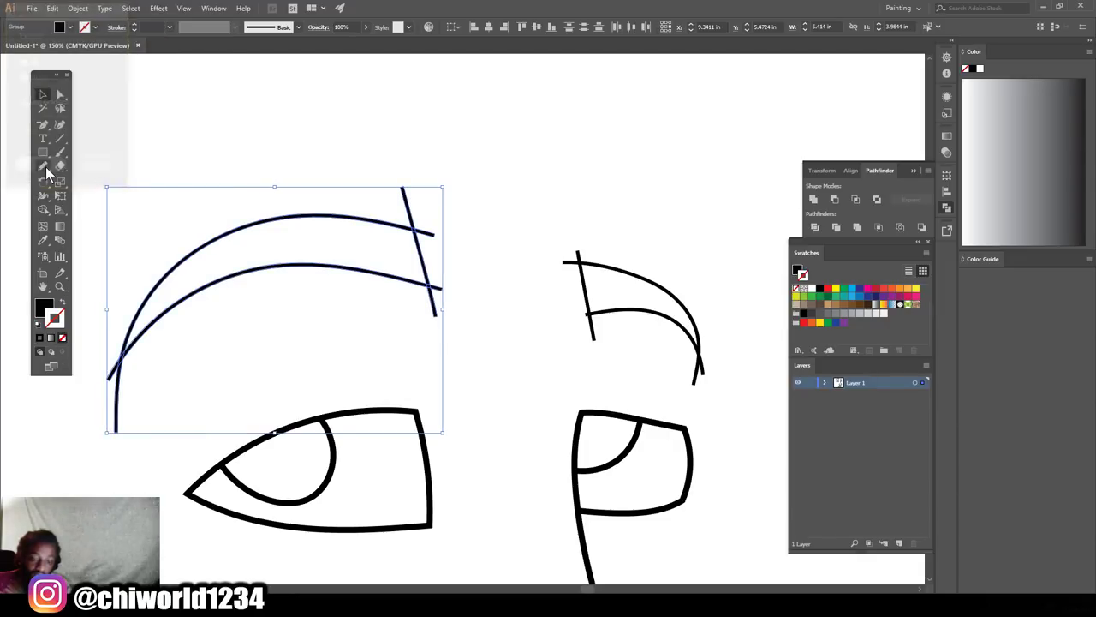
{"action": "left_click", "coordinate": [816, 228]}
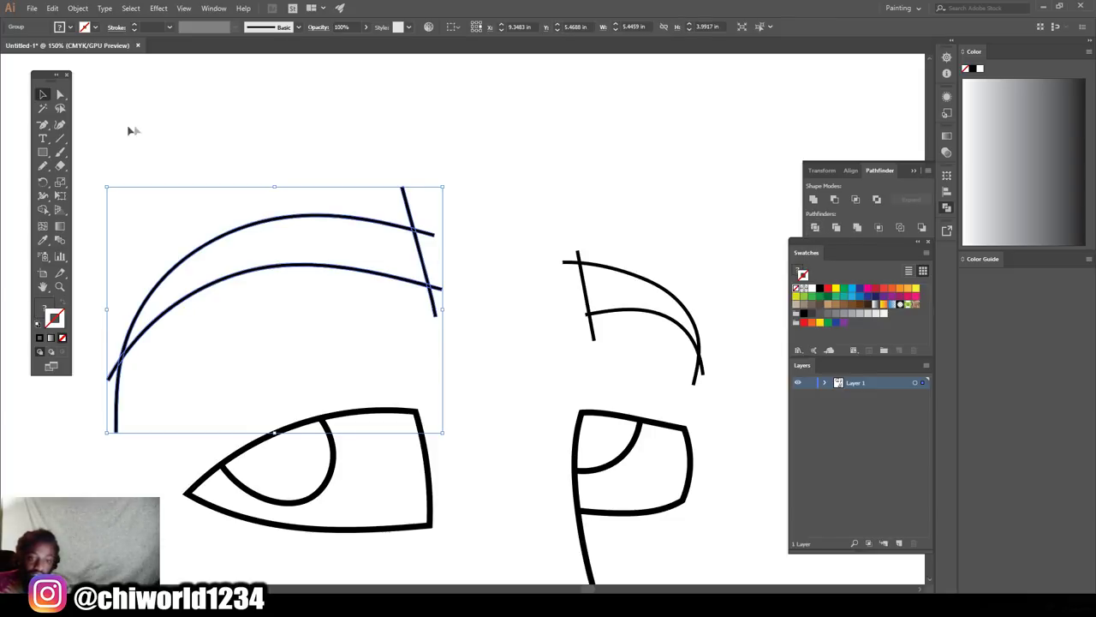
- Delete the overhanging line ends at the left eyebrow's two inner corners and at its outer tip
{"action": "left_click", "coordinate": [61, 94]}
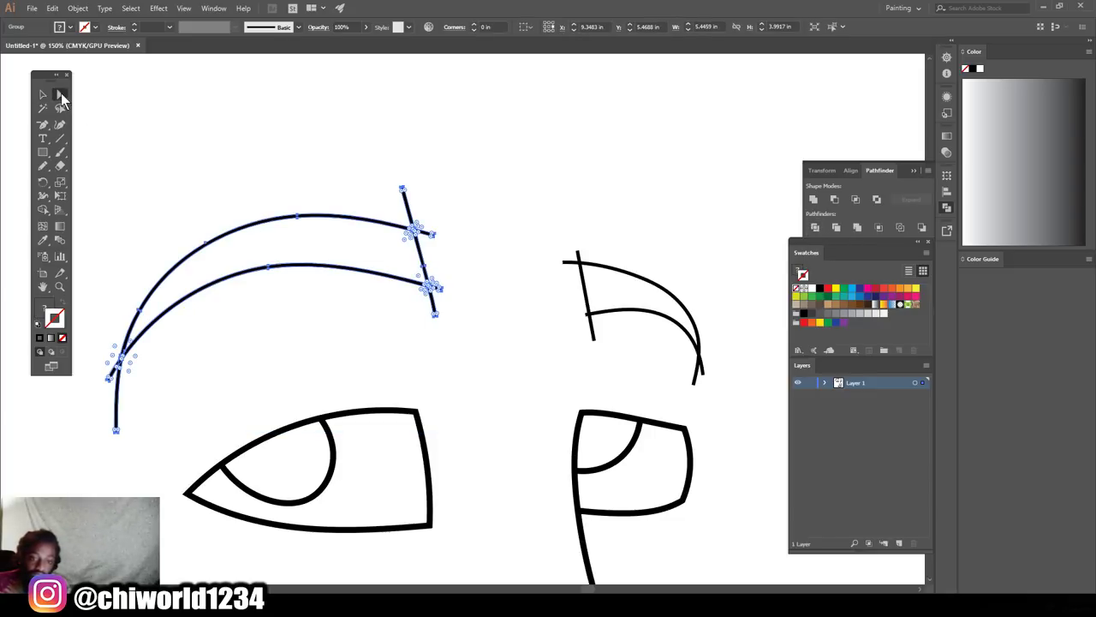
{"action": "left_click", "coordinate": [450, 203]}
{"action": "left_click", "coordinate": [408, 212]}
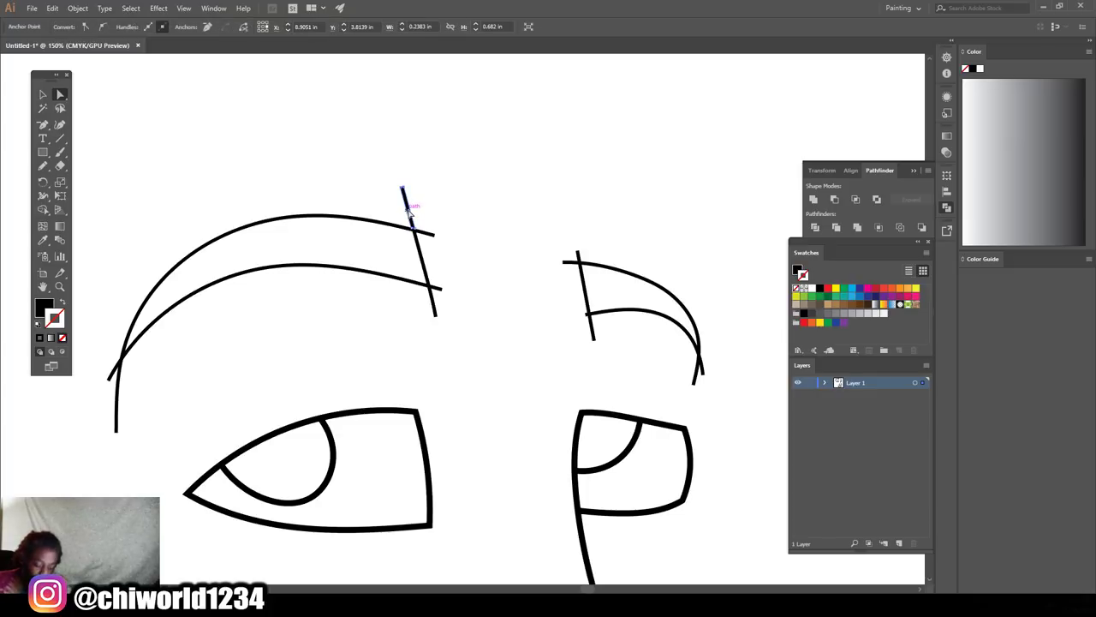
{"action": "key", "text": "Delete"}
{"action": "left_click", "coordinate": [431, 233]}
{"action": "key", "text": "Delete"}
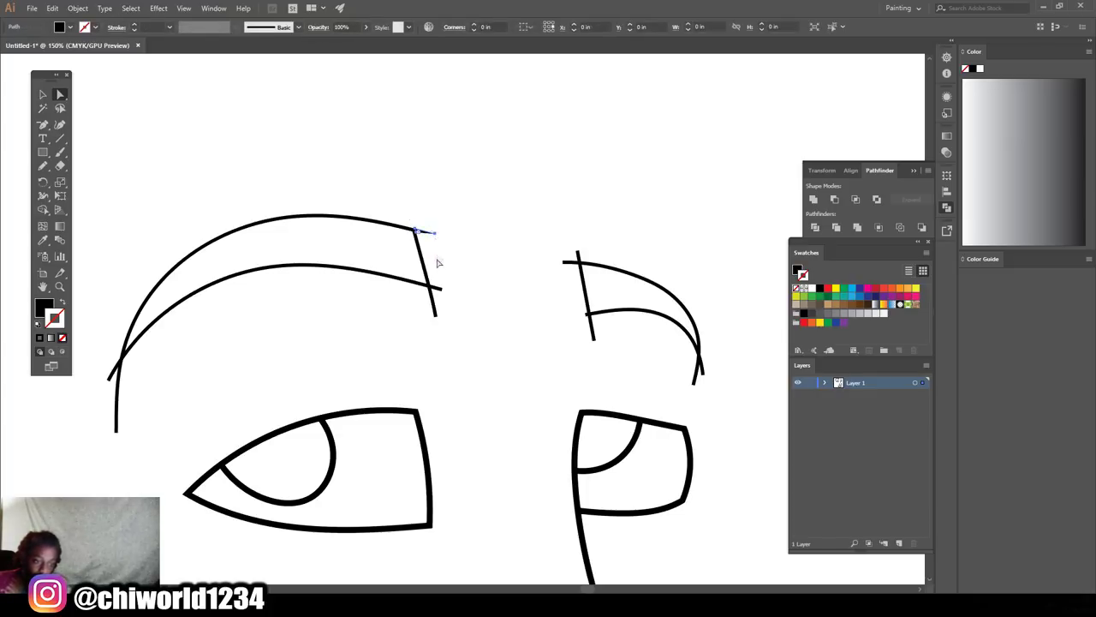
{"action": "left_click", "coordinate": [436, 302]}
{"action": "key", "text": "Delete"}
{"action": "left_click", "coordinate": [117, 406]}
{"action": "key", "text": "Delete"}
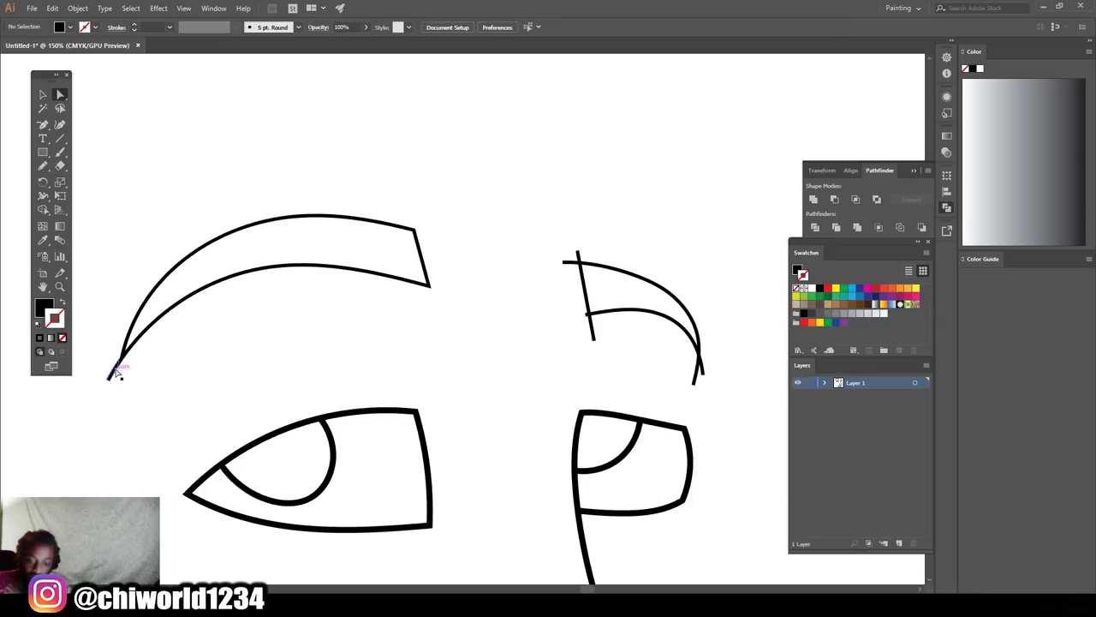
{"action": "left_click", "coordinate": [115, 375]}
{"action": "key", "text": "Delete"}
- Expand the right eyebrow's three strokes with fill and stroke, and split the overlapping shapes with Pathfinder Divide
{"action": "scroll", "coordinate": [611, 340], "scroll_direction": "down", "scroll_amount": 3}
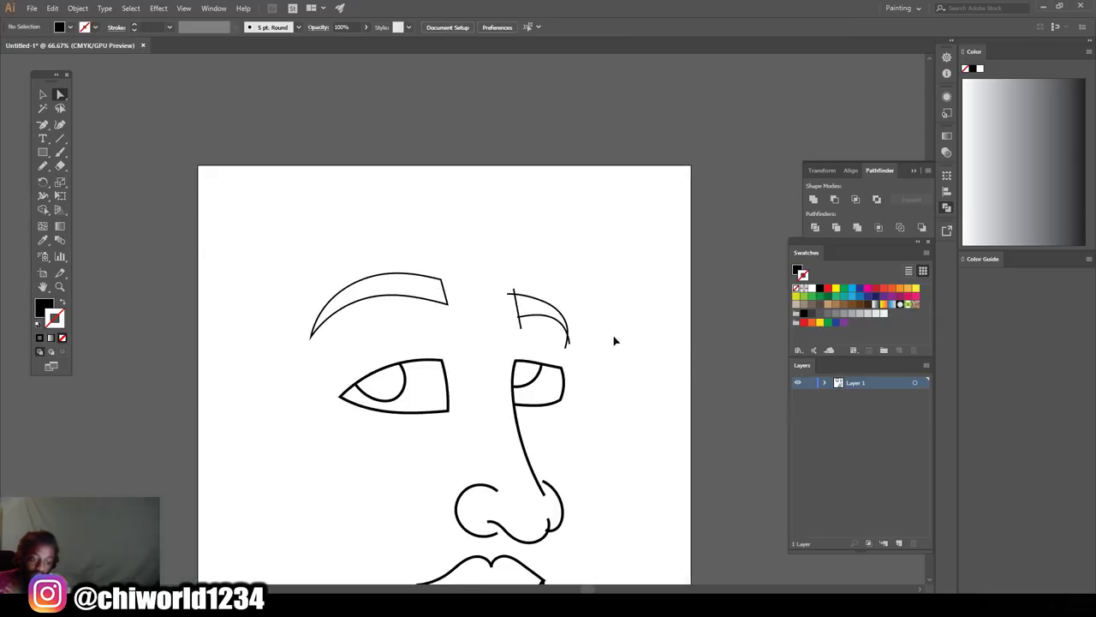
{"action": "scroll", "coordinate": [622, 326], "scroll_direction": "up", "scroll_amount": 4}
{"action": "scroll", "coordinate": [622, 325], "scroll_direction": "right", "scroll_amount": 2}
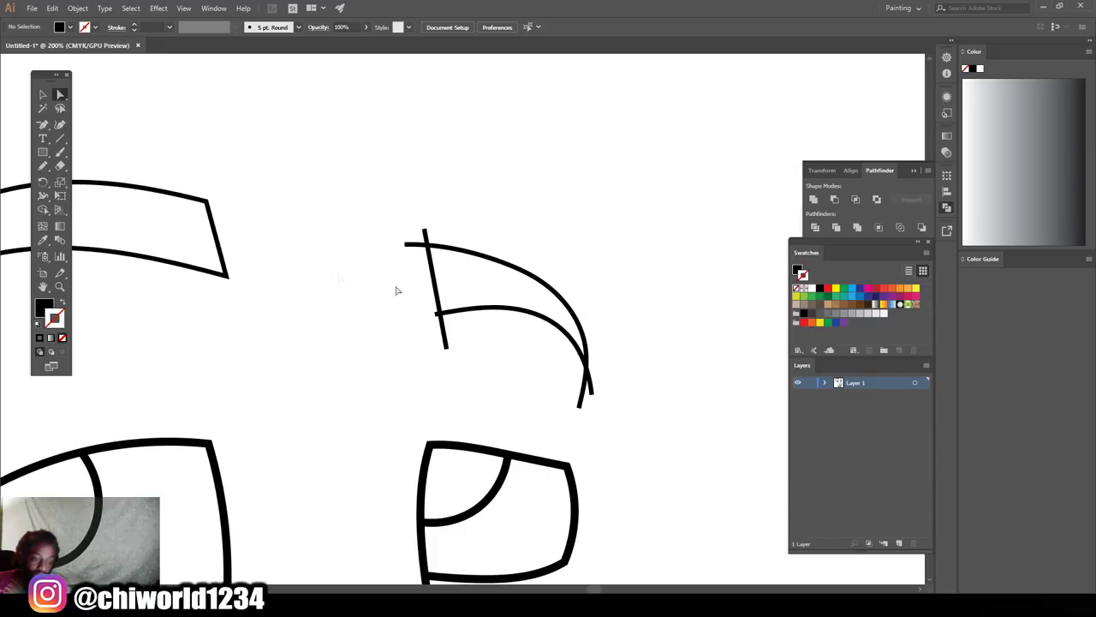
{"action": "left_click", "coordinate": [44, 96]}
{"action": "left_click_drag", "start_coordinate": [415, 400], "coordinate": [656, 162]}
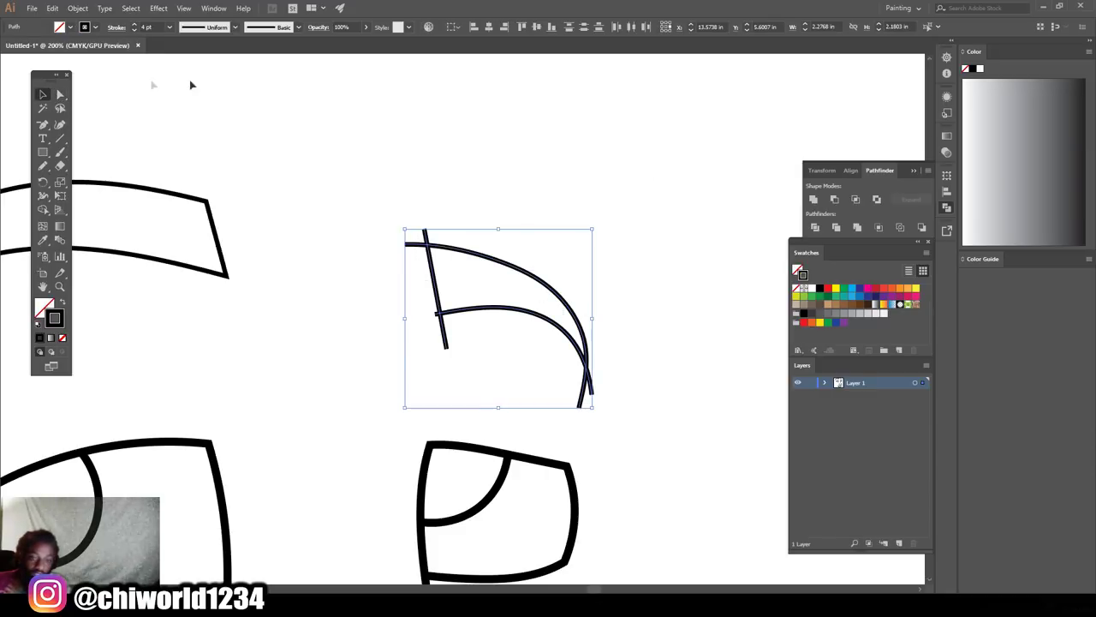
{"action": "left_click", "coordinate": [77, 8]}
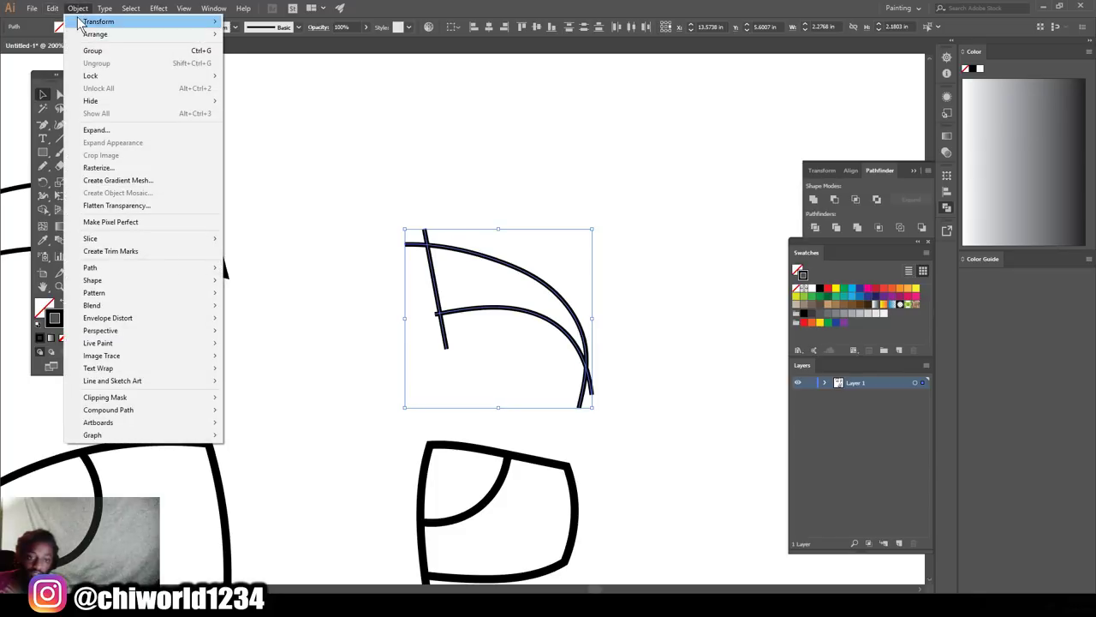
{"action": "left_click", "coordinate": [96, 129]}
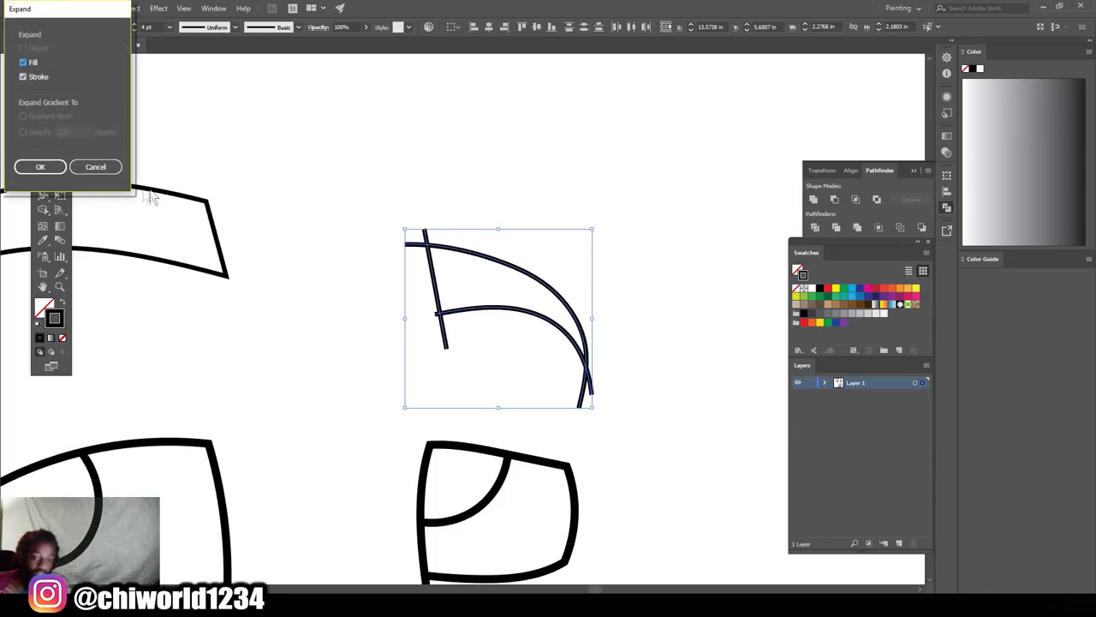
{"action": "left_click", "coordinate": [40, 166]}
{"action": "left_click", "coordinate": [816, 229]}
- Delete the overhanging line ends at the right eyebrow's two inner corners and at its outer tip
{"action": "left_click", "coordinate": [60, 96]}
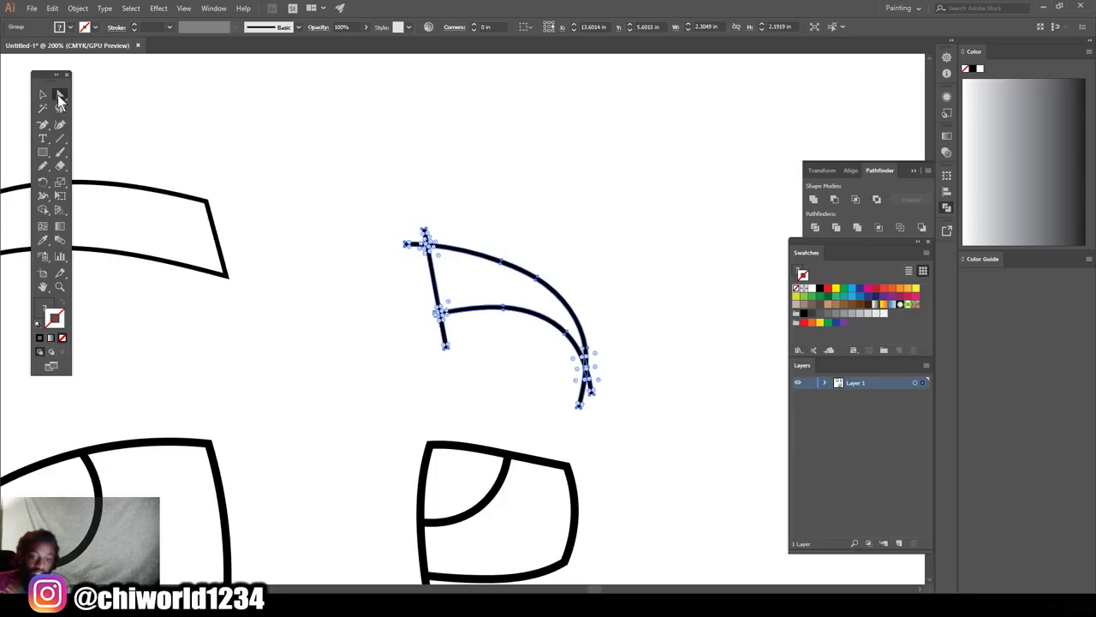
{"action": "left_click", "coordinate": [365, 174]}
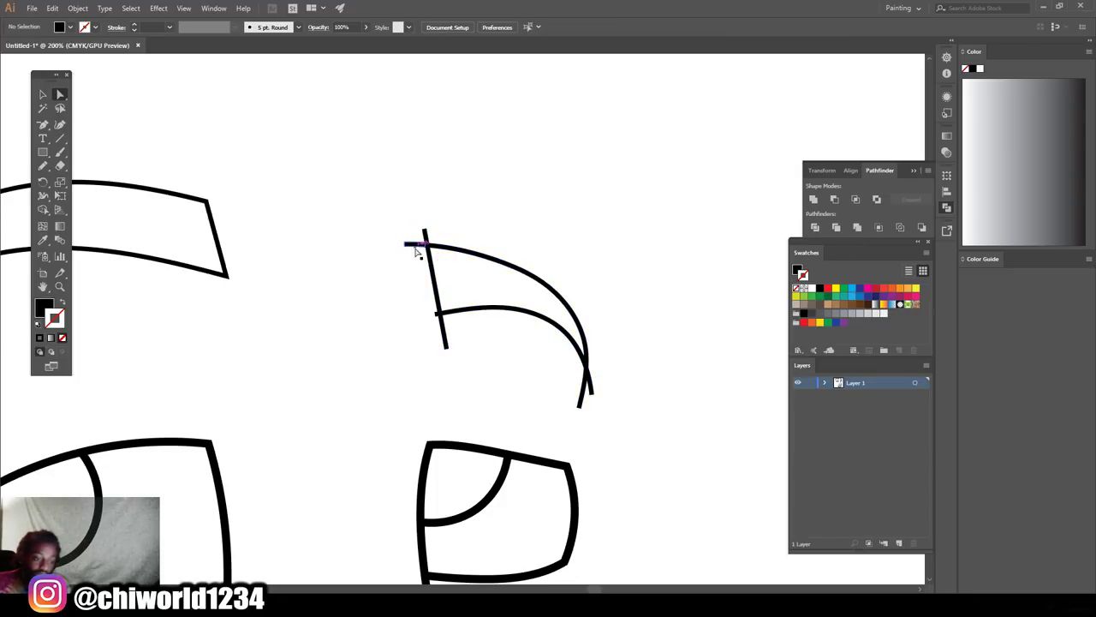
{"action": "left_click", "coordinate": [415, 248]}
{"action": "key", "text": "Delete"}
{"action": "left_click", "coordinate": [424, 233]}
{"action": "key", "text": "Delete"}
{"action": "left_click", "coordinate": [440, 318]}
{"action": "key", "text": "Delete"}
{"action": "left_click", "coordinate": [438, 314]}
{"action": "key", "text": "Delete"}
{"action": "left_click", "coordinate": [591, 392]}
{"action": "key", "text": "Delete"}
{"action": "left_click", "coordinate": [592, 394]}
{"action": "key", "text": "Delete"}
- Draw a short slanted crease under the inner corner of each eye with the Pencil, using a black fill and no stroke
{"action": "key", "text": "ctrl+minus"}
{"action": "key", "text": "ctrl+minus"}
{"action": "key", "text": "ctrl+minus"}
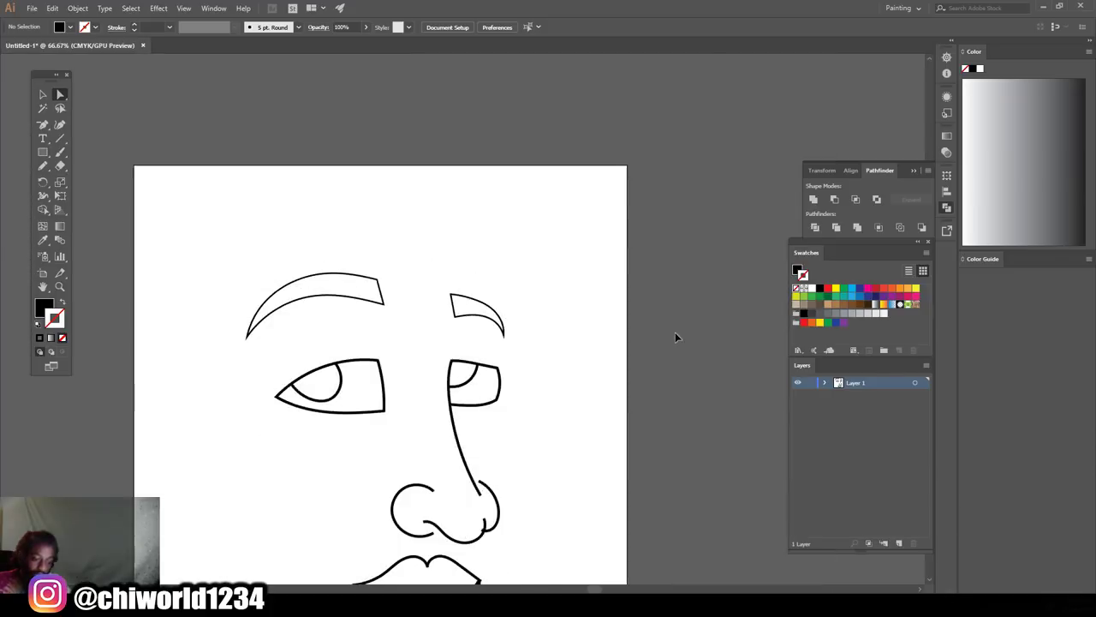
{"action": "key", "text": "ctrl+minus"}
{"action": "scroll", "coordinate": [661, 323], "scroll_direction": "left", "scroll_amount": 1}
{"action": "scroll", "coordinate": [659, 321], "scroll_direction": "down", "scroll_amount": 1}
{"action": "key", "text": "ctrl+plus"}
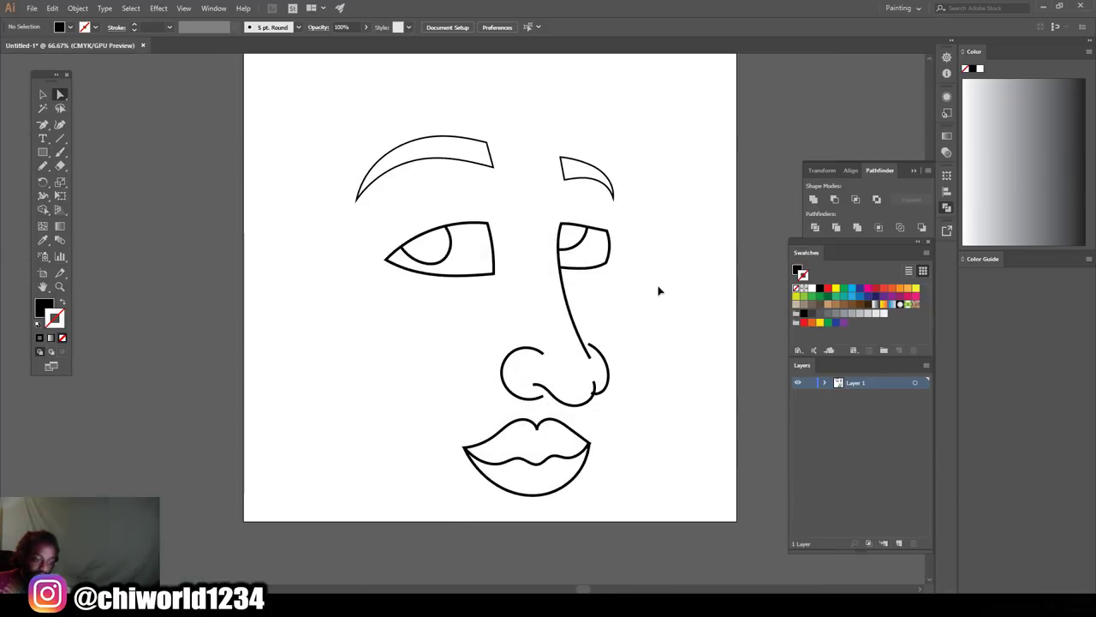
{"action": "key", "text": "ctrl+plus"}
{"action": "scroll", "coordinate": [497, 248], "scroll_direction": "up", "scroll_amount": 1}
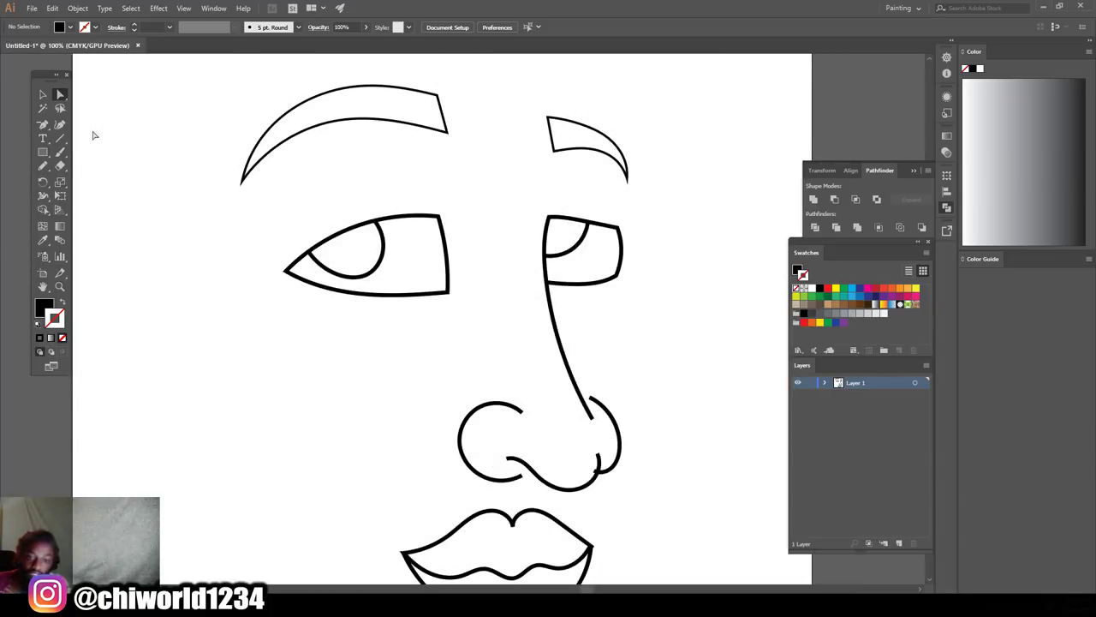
{"action": "left_click", "coordinate": [44, 167]}
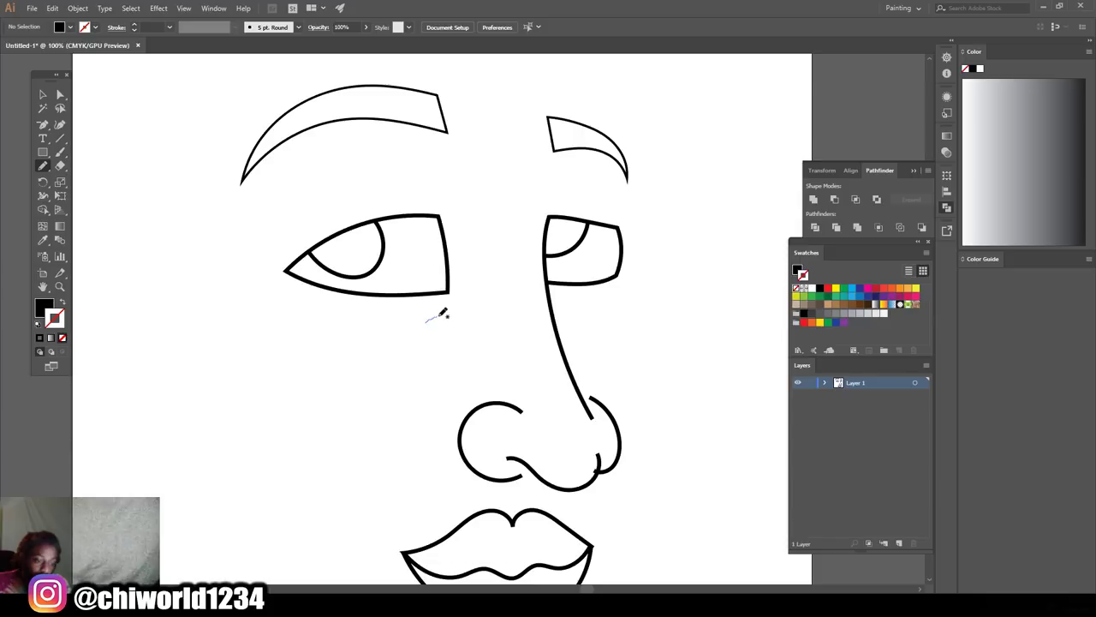
{"action": "left_click_drag", "start_coordinate": [455, 301], "coordinate": [455, 301]}
{"action": "left_click_drag", "start_coordinate": [590, 318], "coordinate": [562, 302]}
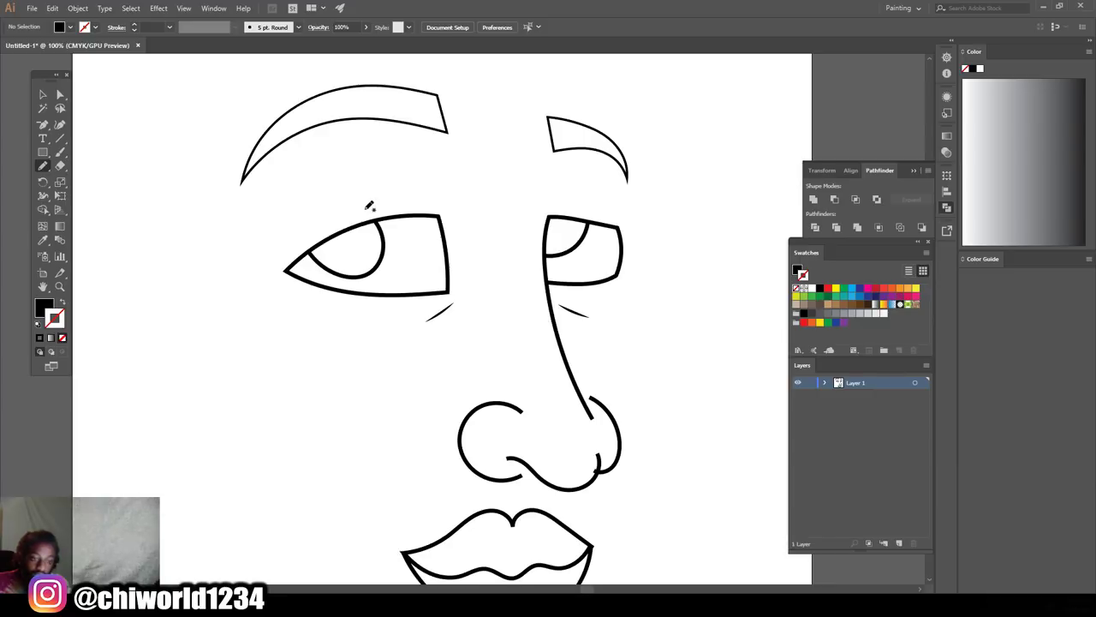
- Try to draw an eyelid crease above the left eye with the Pencil in black fill without stroke
{"action": "key", "text": "ctrl+minus"}
{"action": "left_click_drag", "start_coordinate": [352, 248], "coordinate": [441, 209]}
{"action": "key", "text": "ctrl+plus"}
{"action": "key", "text": "ctrl+plus"}
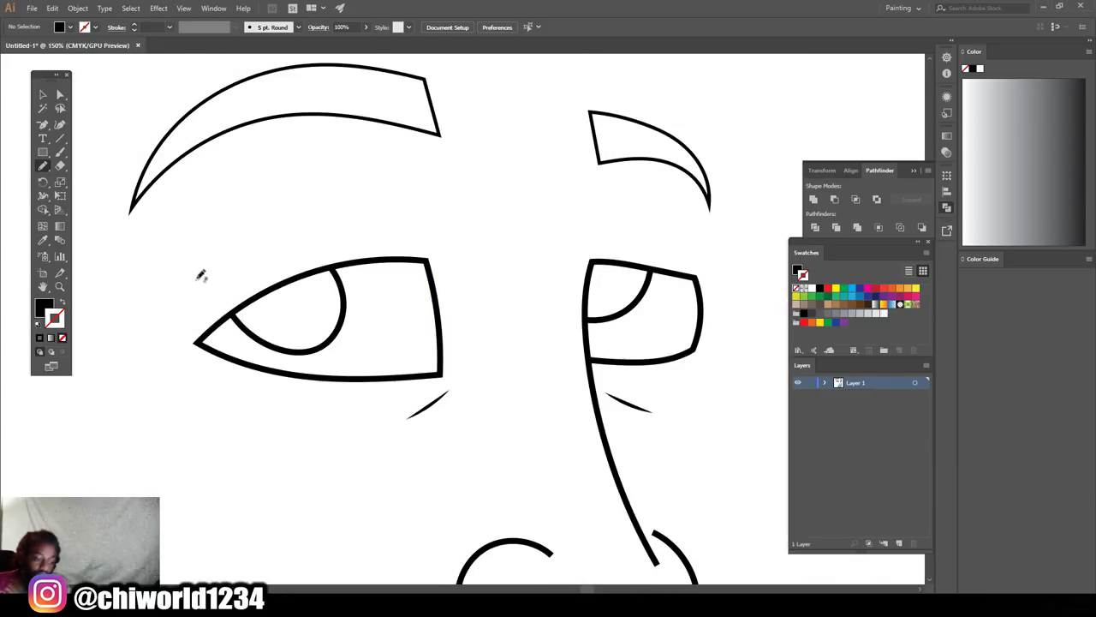
{"action": "mouse_move", "coordinate": [188, 317]}
{"action": "left_mouse_down"}
{"action": "mouse_move", "coordinate": [202, 284]}
{"action": "mouse_move", "coordinate": [258, 238]}
{"action": "mouse_move", "coordinate": [347, 228]}
{"action": "mouse_move", "coordinate": [414, 238]}
{"action": "left_mouse_up"}
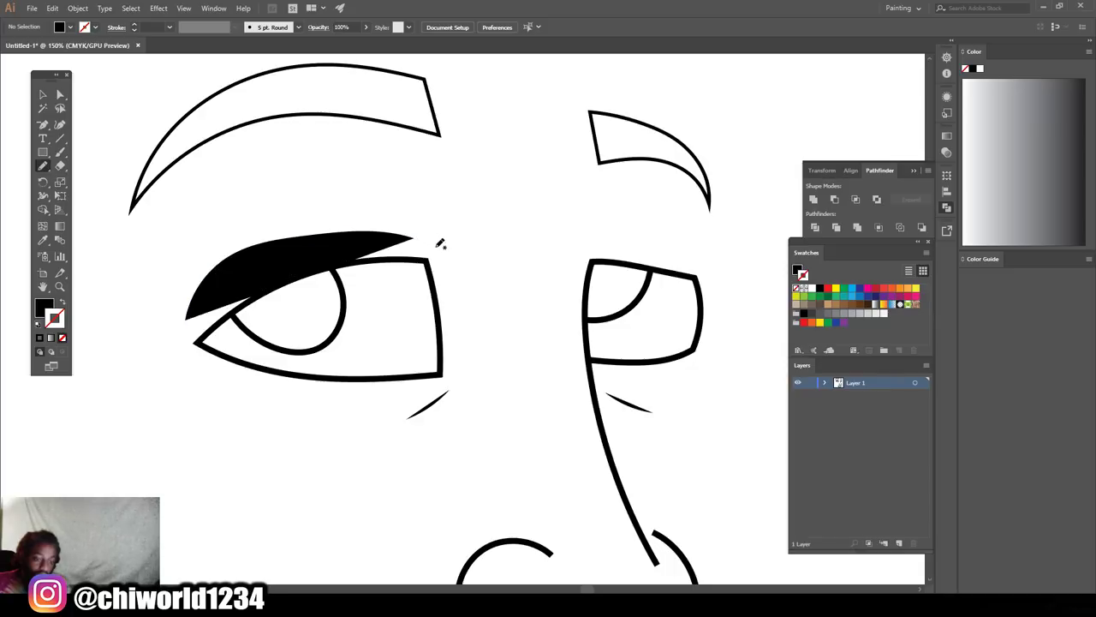
{"action": "key", "text": "ctrl+z"}
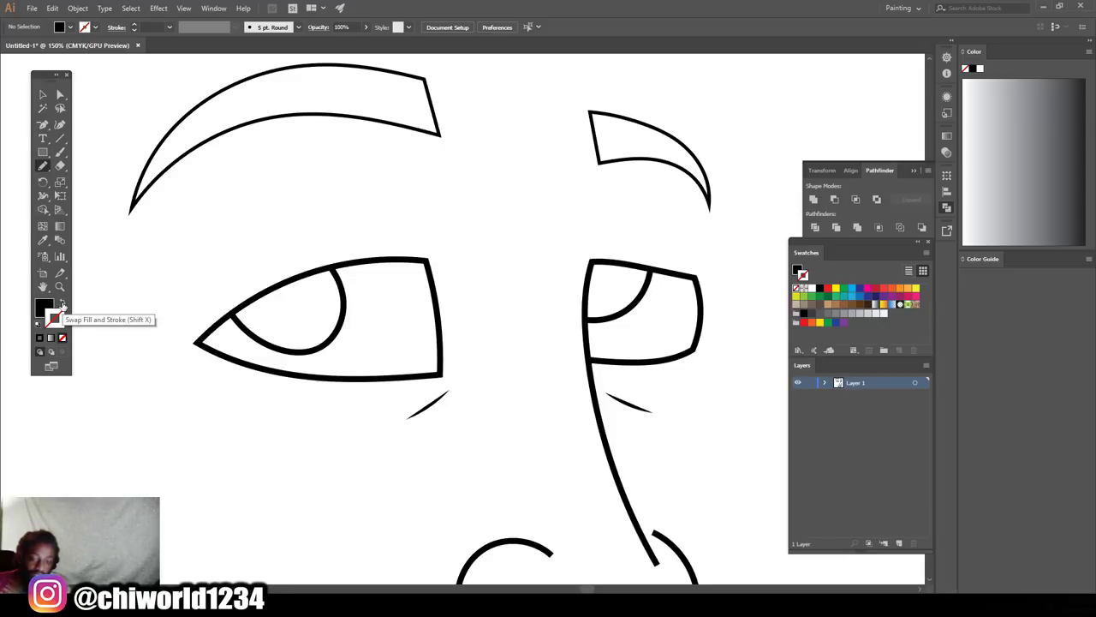
- Swap fill and stroke to get a black stroke without fill, and try a 1 pt eyelid crease above the left eye
{"action": "left_click", "coordinate": [62, 304]}
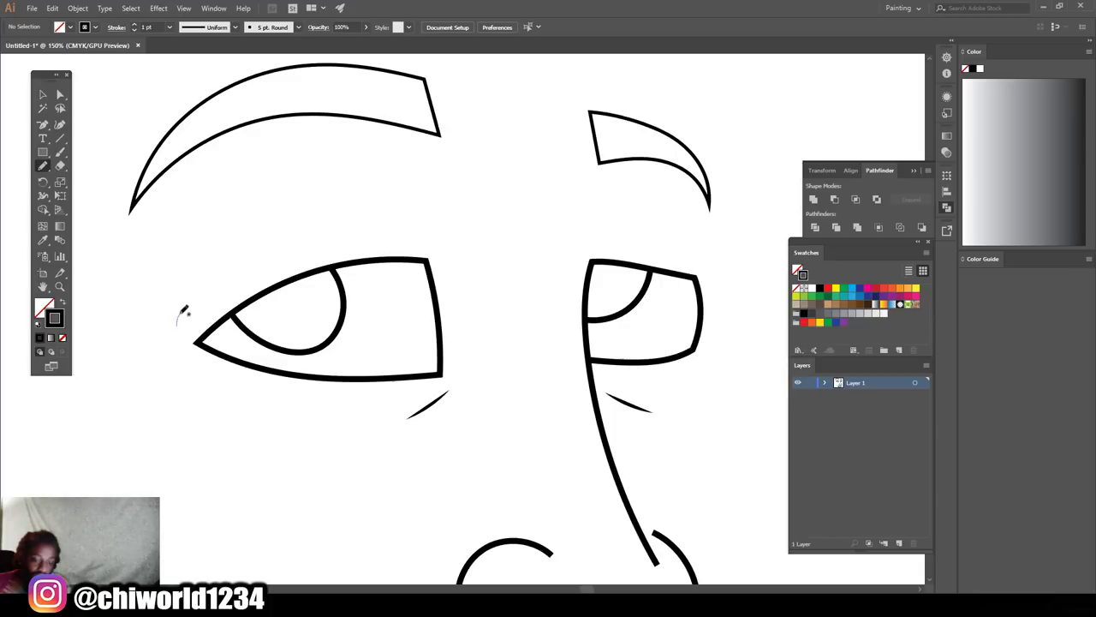
{"action": "left_click_drag", "start_coordinate": [198, 292], "coordinate": [304, 234]}
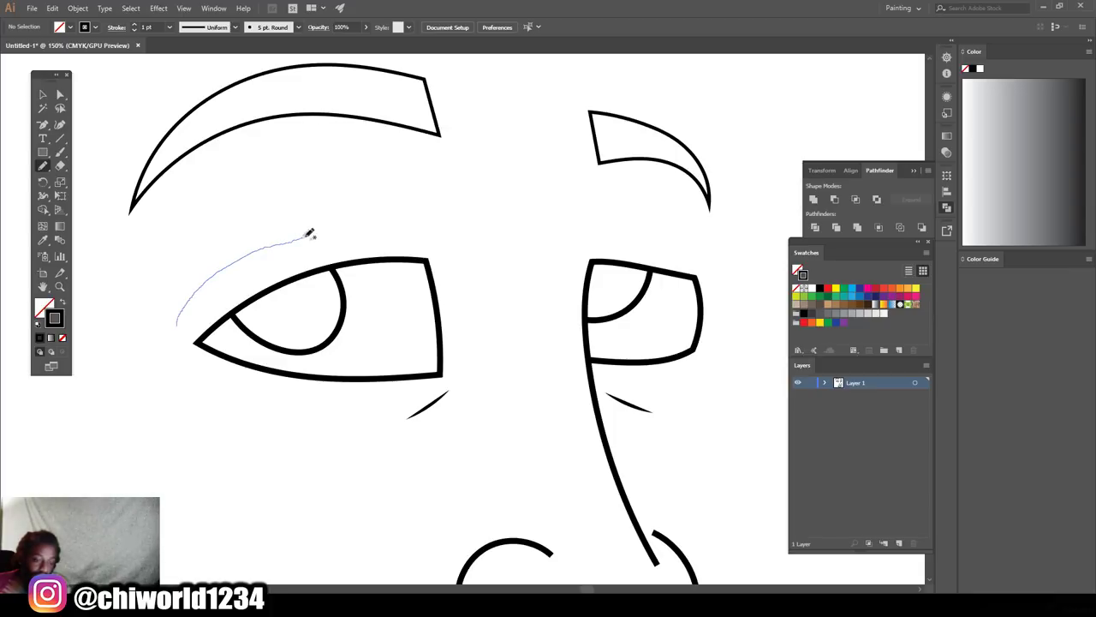
{"action": "left_click_drag", "start_coordinate": [371, 221], "coordinate": [415, 230]}
{"action": "key", "text": "ctrl+z"}
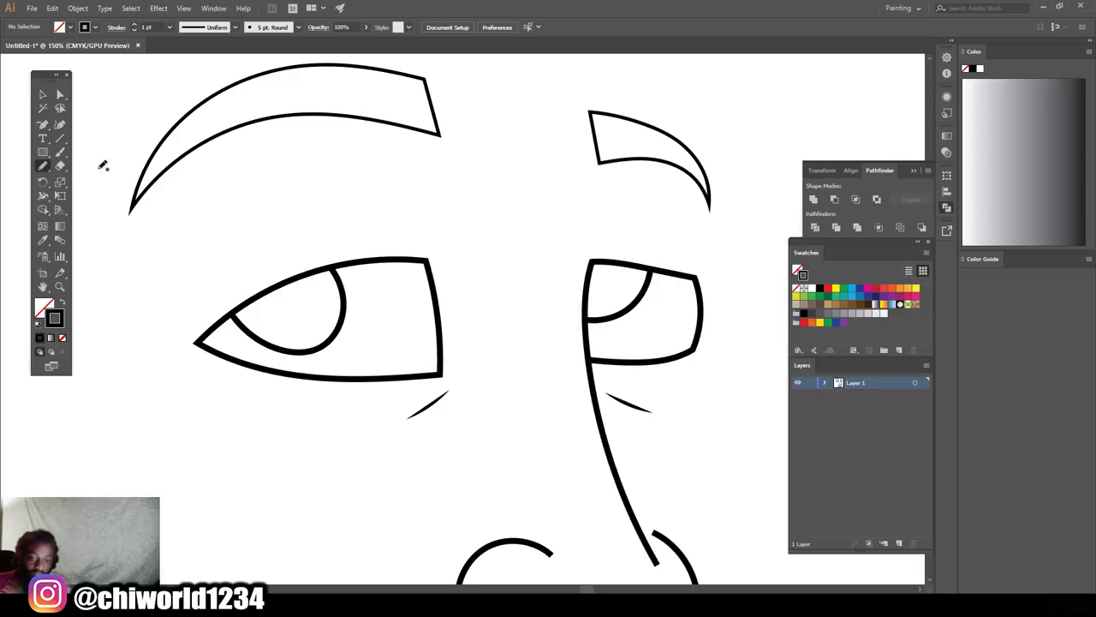
- Keep the Pencil tool options, set the stroke weight to 3 pt, and draw an arched eyelid crease above each eye
{"action": "double_click", "coordinate": [40, 169]}
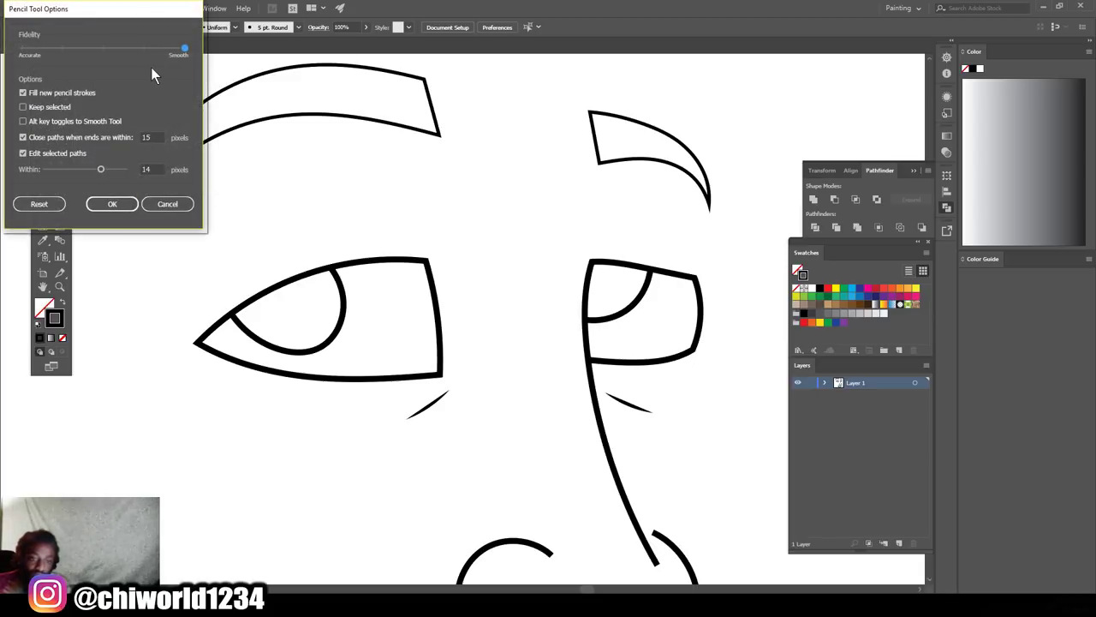
{"action": "left_click", "coordinate": [112, 204]}
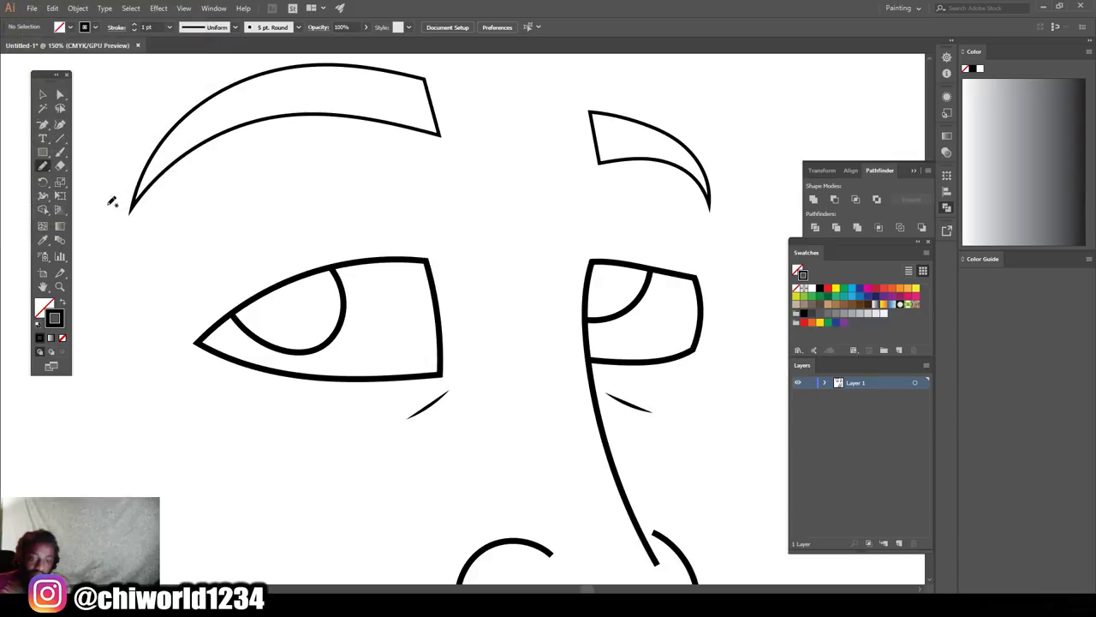
{"action": "left_click", "coordinate": [169, 27]}
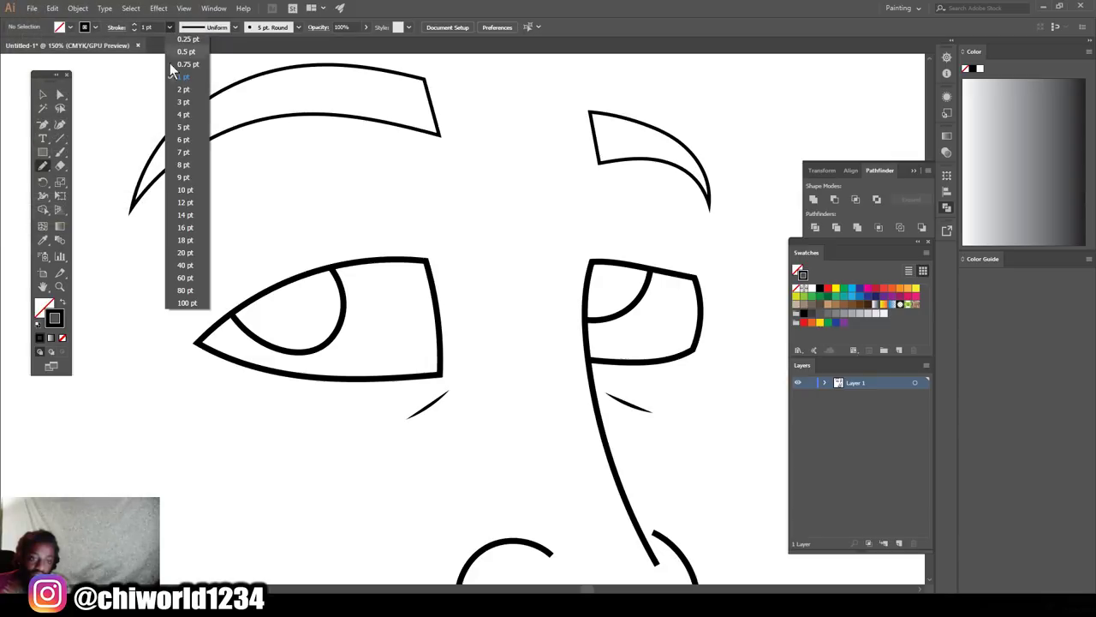
{"action": "left_click", "coordinate": [181, 104]}
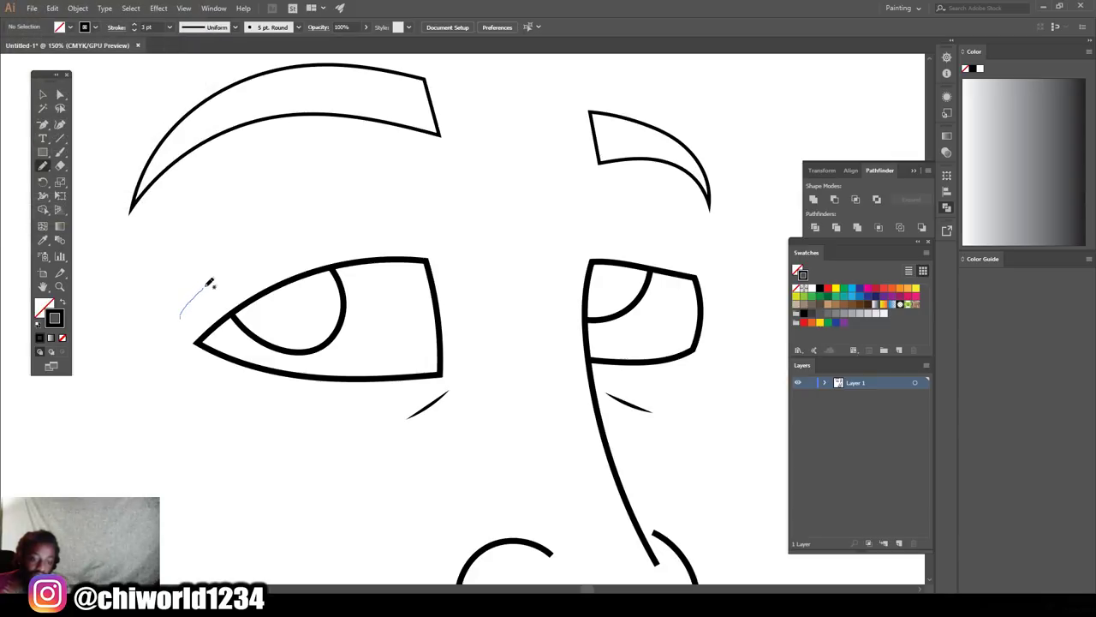
{"action": "left_click_drag", "start_coordinate": [310, 228], "coordinate": [408, 224]}
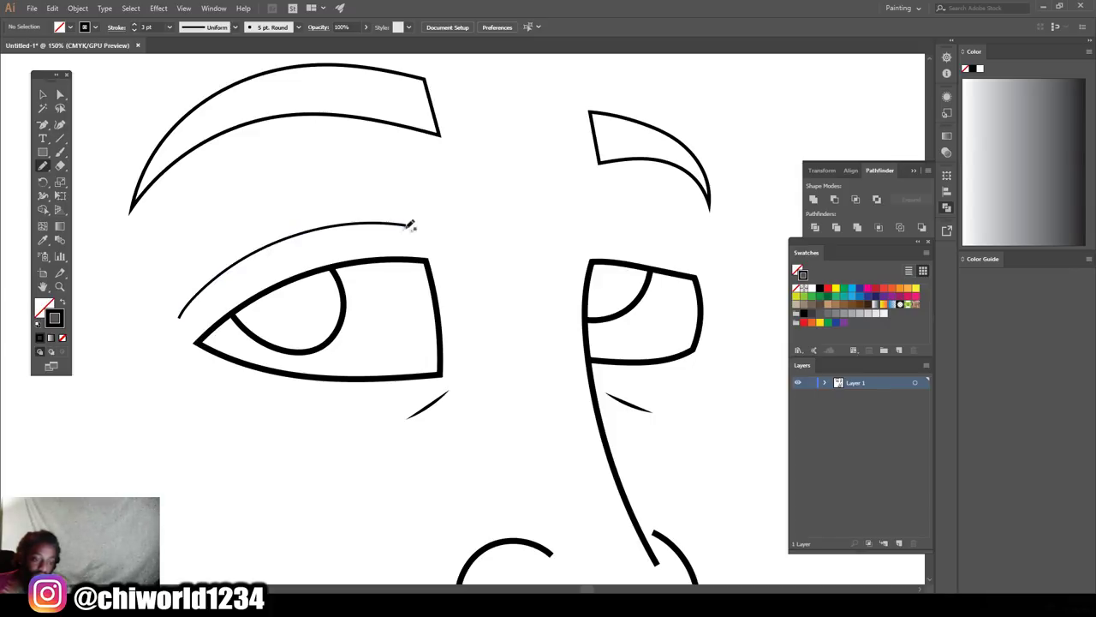
{"action": "left_click_drag", "start_coordinate": [601, 235], "coordinate": [699, 250]}
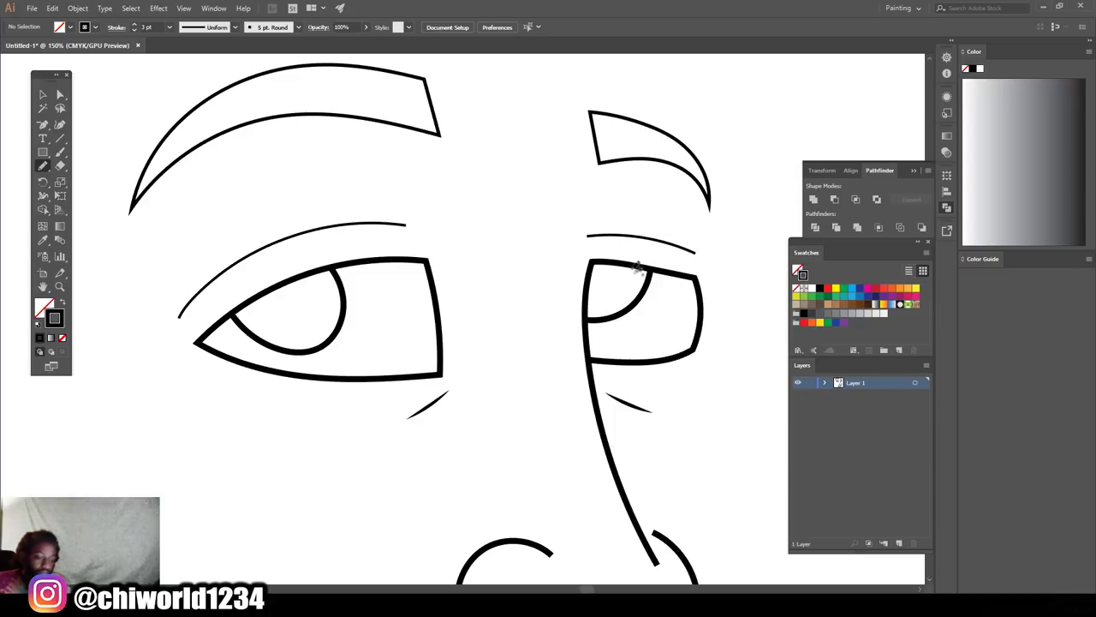
- Draw a small rounded pupil curve with the 3 pt Pencil inside the left eye's iris, hanging from the upper lid line
{"action": "scroll", "coordinate": [671, 295], "scroll_direction": "down", "scroll_amount": 5}
{"action": "scroll", "coordinate": [643, 338], "scroll_direction": "up", "scroll_amount": 5}
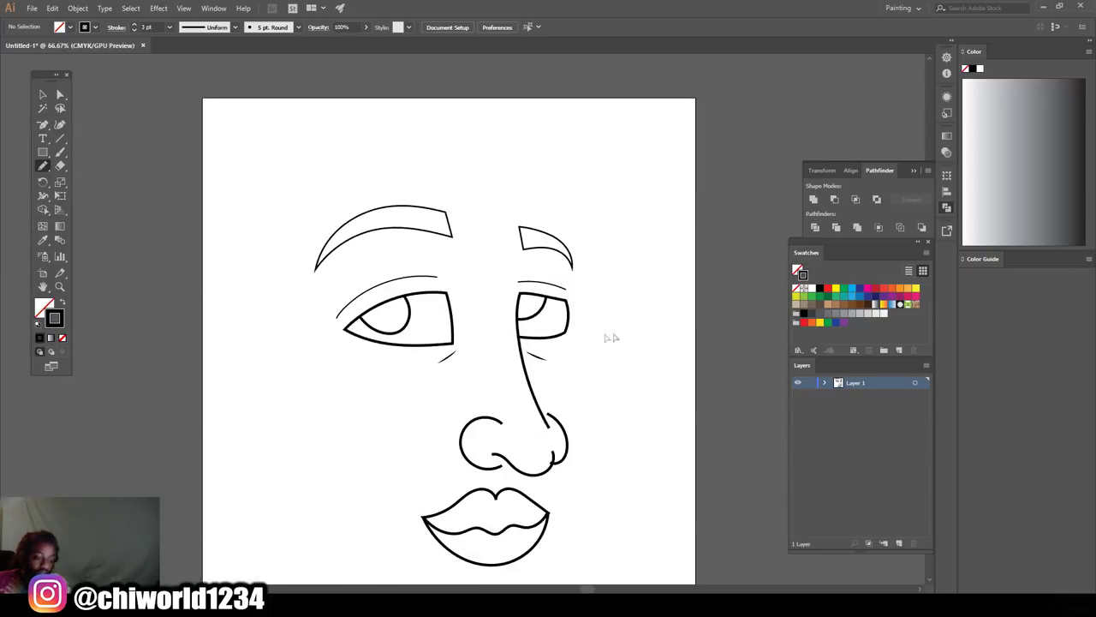
{"action": "scroll", "coordinate": [368, 323], "scroll_direction": "up", "scroll_amount": 5}
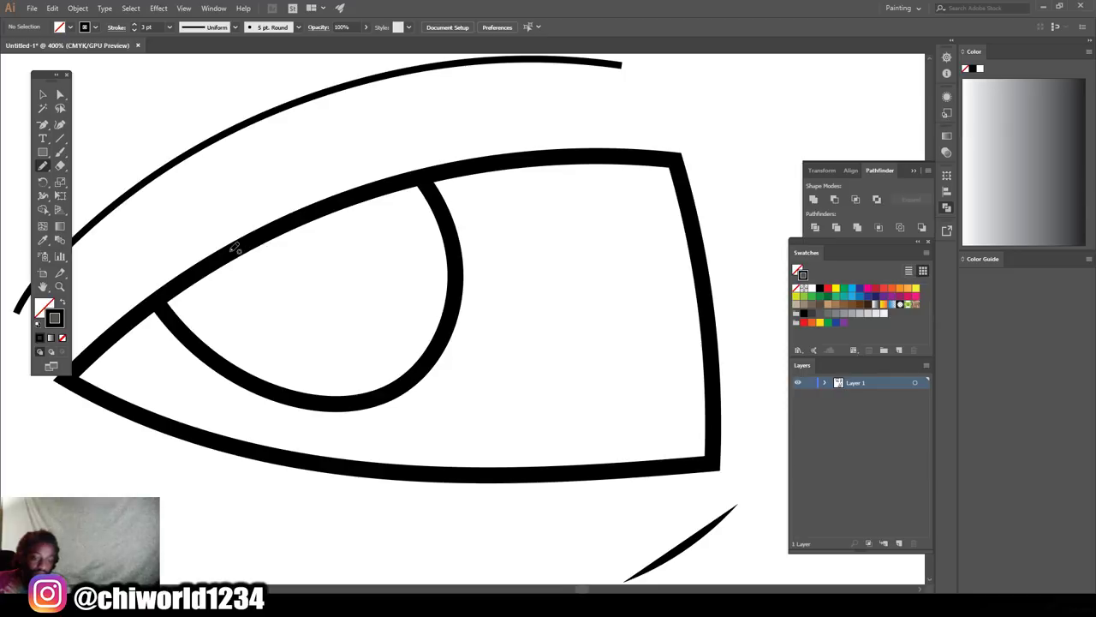
{"action": "mouse_move", "coordinate": [234, 252]}
{"action": "left_mouse_down"}
{"action": "mouse_move", "coordinate": [273, 294]}
{"action": "mouse_move", "coordinate": [346, 294]}
{"action": "mouse_move", "coordinate": [364, 244]}
{"action": "mouse_move", "coordinate": [351, 202]}
{"action": "left_mouse_up"}
{"action": "scroll", "coordinate": [390, 220], "scroll_direction": "down", "scroll_amount": 5}
{"action": "scroll", "coordinate": [521, 254], "scroll_direction": "up", "scroll_amount": 2}
{"action": "scroll", "coordinate": [360, 267], "scroll_direction": "up", "scroll_amount": 5}
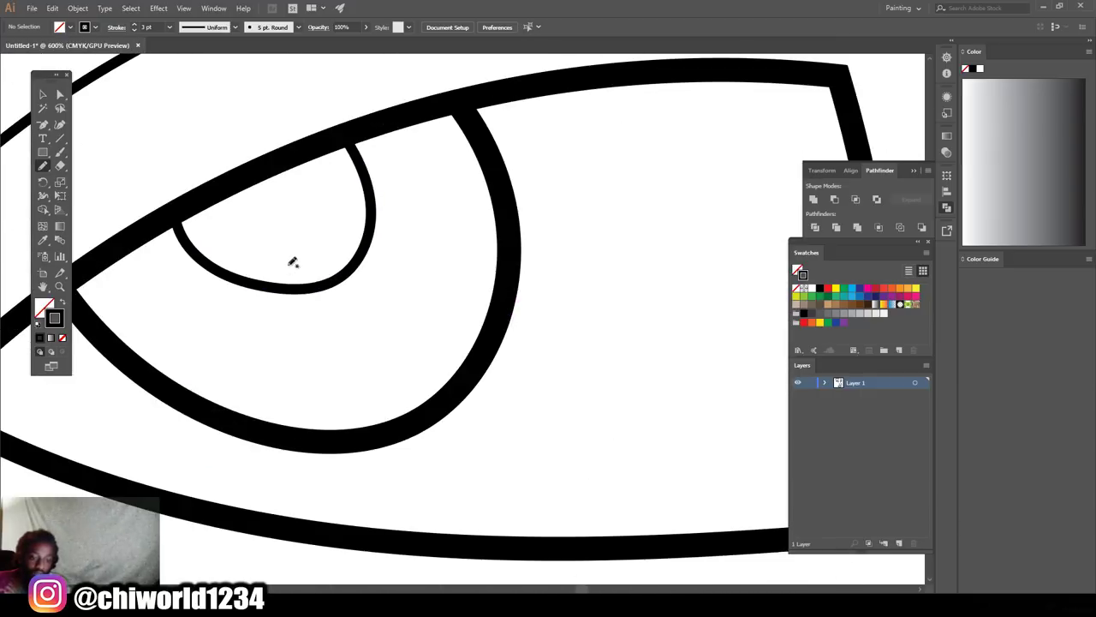
{"action": "key", "text": "ctrl+z"}
{"action": "mouse_move", "coordinate": [175, 219]}
{"action": "left_mouse_down"}
{"action": "mouse_move", "coordinate": [223, 269]}
{"action": "mouse_move", "coordinate": [269, 291]}
{"action": "mouse_move", "coordinate": [335, 296]}
{"action": "mouse_move", "coordinate": [369, 259]}
{"action": "mouse_move", "coordinate": [375, 201]}
{"action": "mouse_move", "coordinate": [341, 137]}
{"action": "left_mouse_up"}
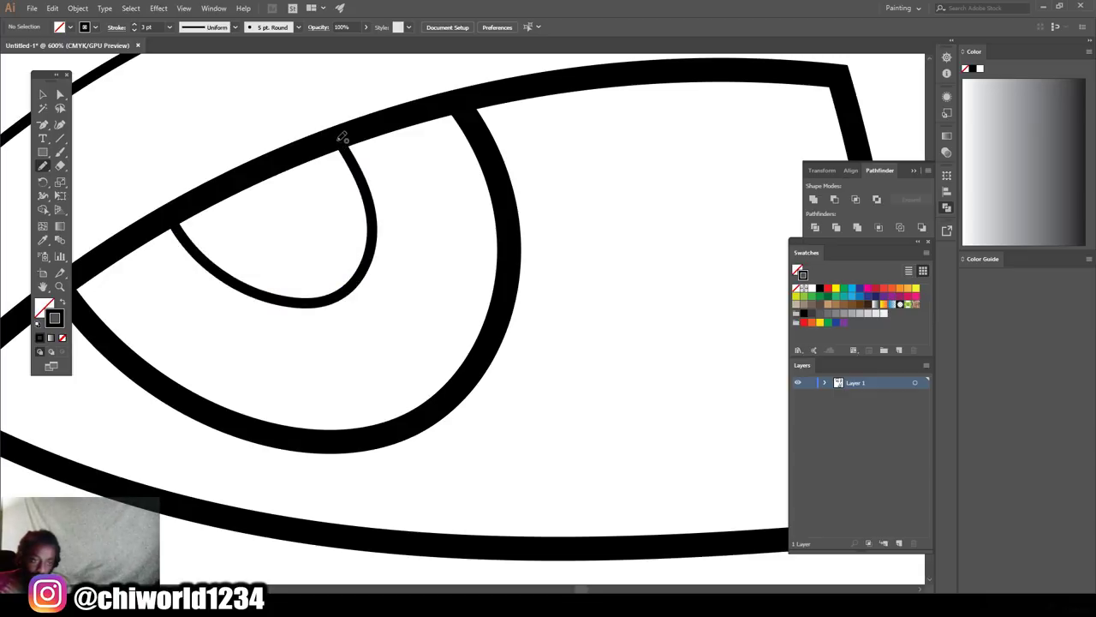
- Draw a small rounded pupil curve inside the right eye's iris, from the nose line up to the upper lid
{"action": "key", "text": "ctrl+minus"}
{"action": "key", "text": "ctrl+minus"}
{"action": "key", "text": "ctrl+minus"}
{"action": "key", "text": "ctrl+minus"}
{"action": "key", "text": "ctrl+minus"}
{"action": "key", "text": "ctrl+minus"}
{"action": "key", "text": "ctrl+minus"}
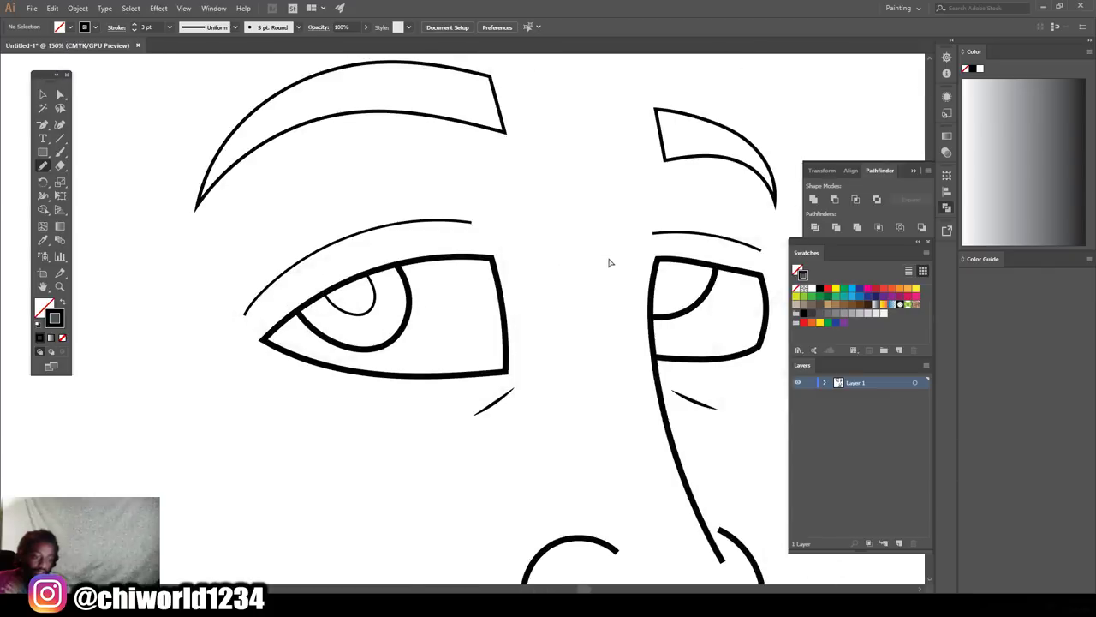
{"action": "scroll", "coordinate": [475, 286], "scroll_direction": "up", "scroll_amount": 6, "text": "alt"}
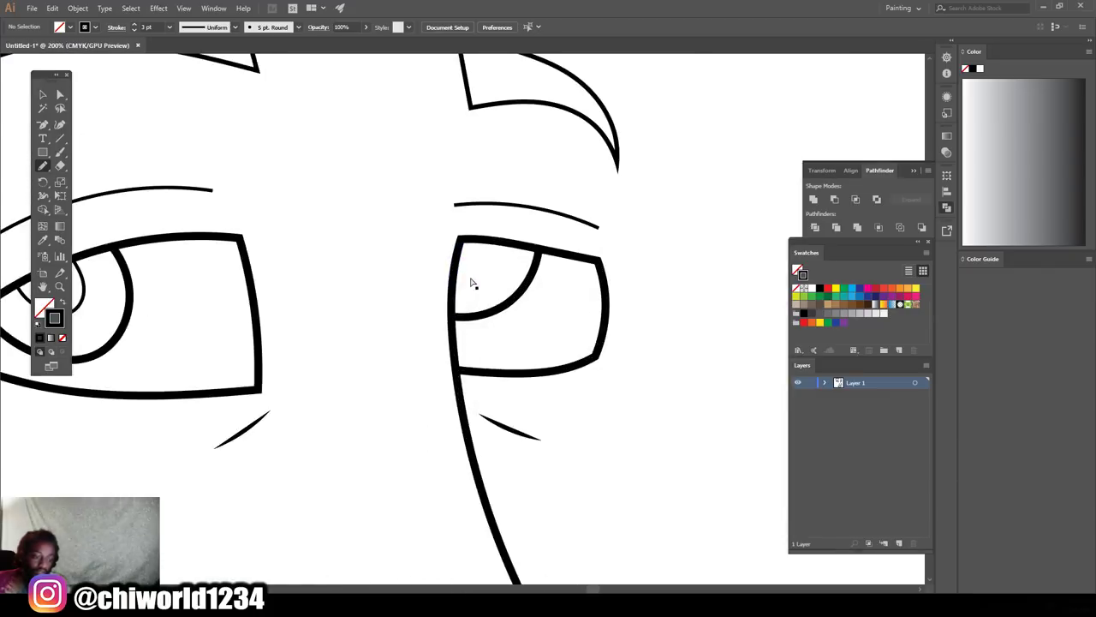
{"action": "mouse_move", "coordinate": [455, 217]}
{"action": "left_mouse_down"}
{"action": "mouse_move", "coordinate": [491, 235]}
{"action": "mouse_move", "coordinate": [534, 185]}
{"action": "mouse_move", "coordinate": [531, 162]}
{"action": "left_mouse_up"}
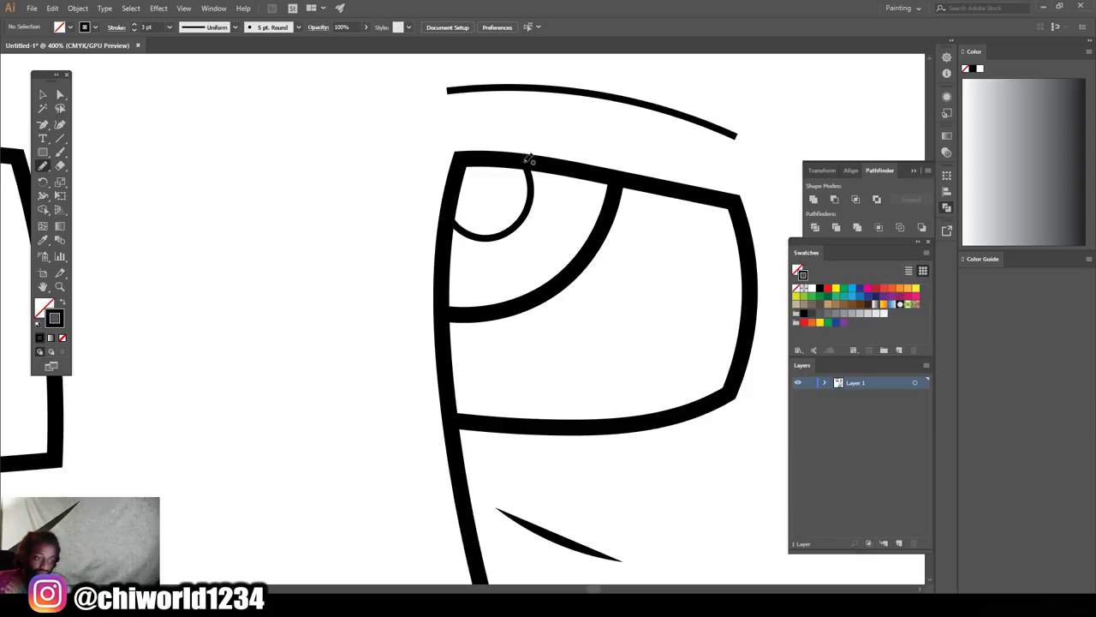
- Examine the whole face and the eyes up close to check the proportions of the drawn features
{"action": "scroll", "coordinate": [611, 233], "scroll_direction": "down", "scroll_amount": 5, "text": "alt"}
{"action": "scroll", "coordinate": [636, 259], "scroll_direction": "down", "scroll_amount": 1, "text": "alt"}
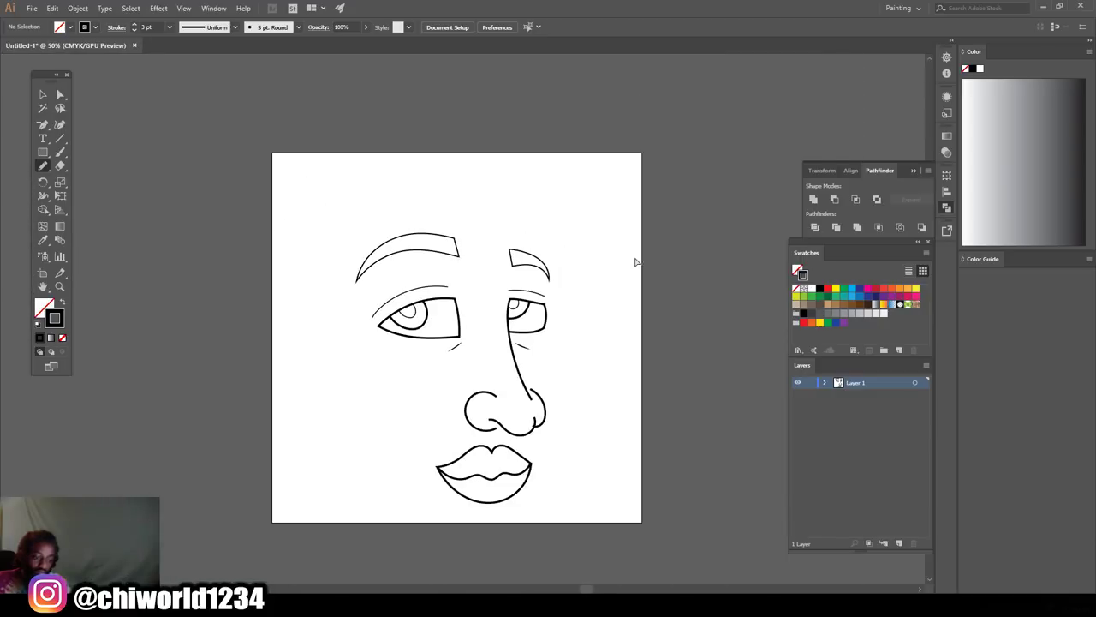
{"action": "scroll", "coordinate": [638, 247], "scroll_direction": "down", "scroll_amount": 2}
{"action": "scroll", "coordinate": [611, 248], "scroll_direction": "up", "scroll_amount": 2, "text": "alt"}
{"action": "scroll", "coordinate": [585, 270], "scroll_direction": "up", "scroll_amount": 1}
{"action": "scroll", "coordinate": [591, 274], "scroll_direction": "down", "scroll_amount": 1}
{"action": "scroll", "coordinate": [488, 285], "scroll_direction": "up", "scroll_amount": 2, "text": "alt"}
{"action": "scroll", "coordinate": [466, 272], "scroll_direction": "down", "scroll_amount": 3, "text": "alt"}
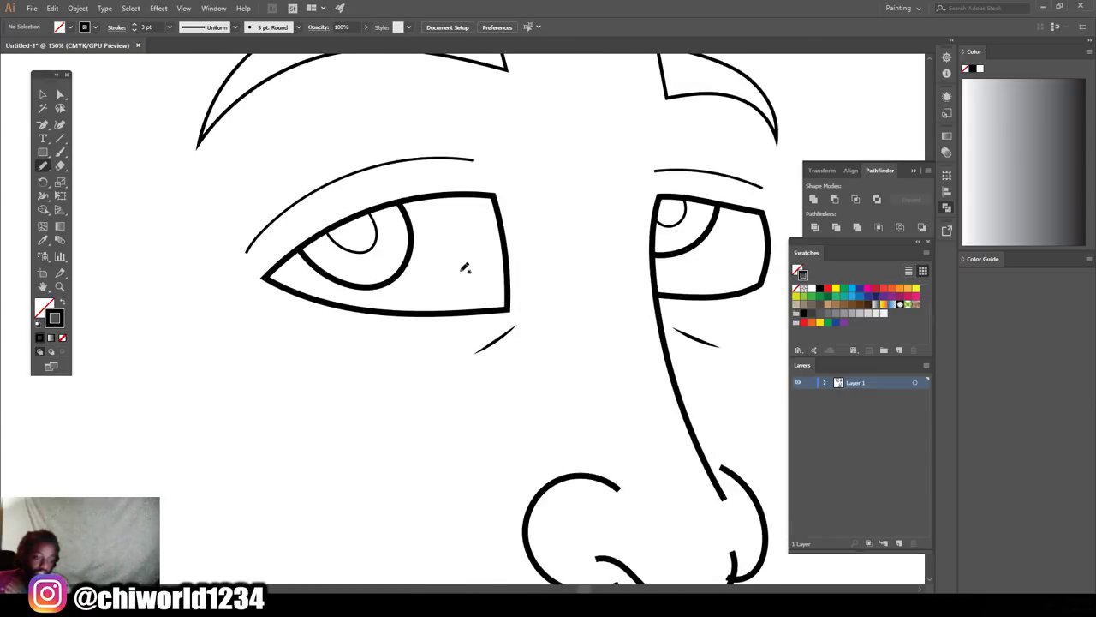
{"action": "scroll", "coordinate": [479, 254], "scroll_direction": "up", "scroll_amount": 2, "text": "alt"}
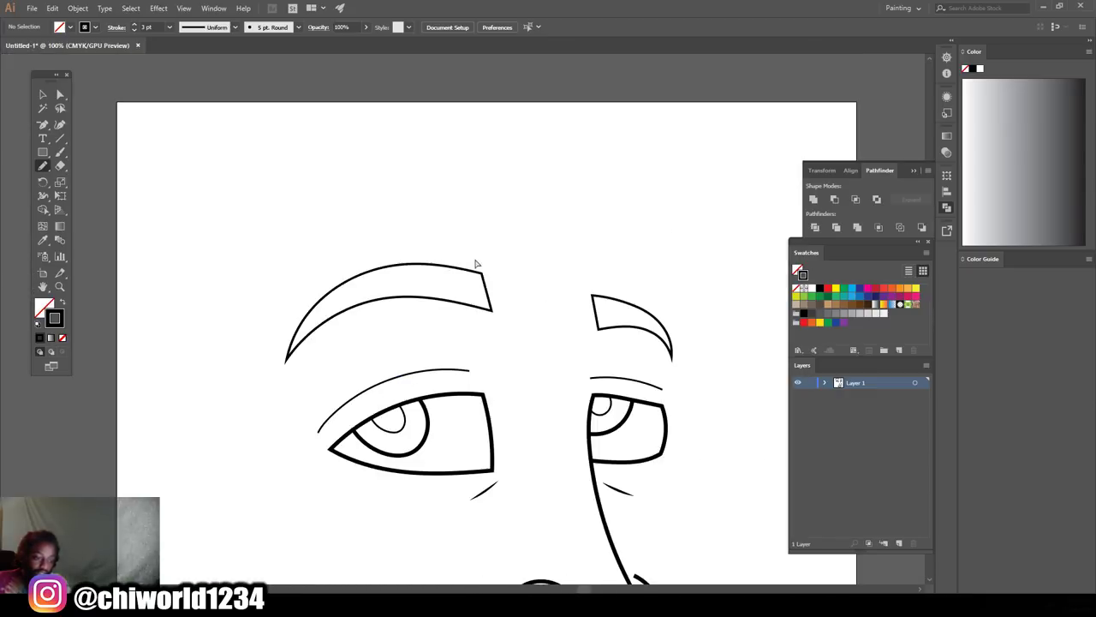
{"action": "scroll", "coordinate": [480, 252], "scroll_direction": "down", "scroll_amount": 1}
{"action": "scroll", "coordinate": [483, 261], "scroll_direction": "down", "scroll_amount": 2, "text": "alt"}
{"action": "scroll", "coordinate": [483, 270], "scroll_direction": "down", "scroll_amount": 3}
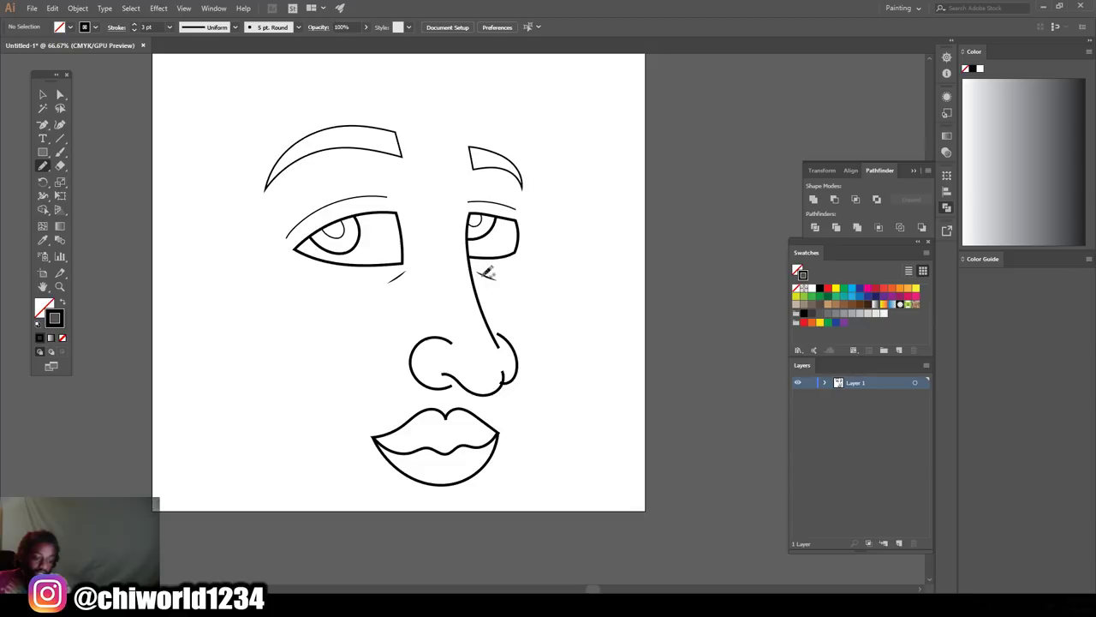
{"action": "scroll", "coordinate": [436, 312], "scroll_direction": "up", "scroll_amount": 1}
{"action": "scroll", "coordinate": [372, 318], "scroll_direction": "left", "scroll_amount": 2}
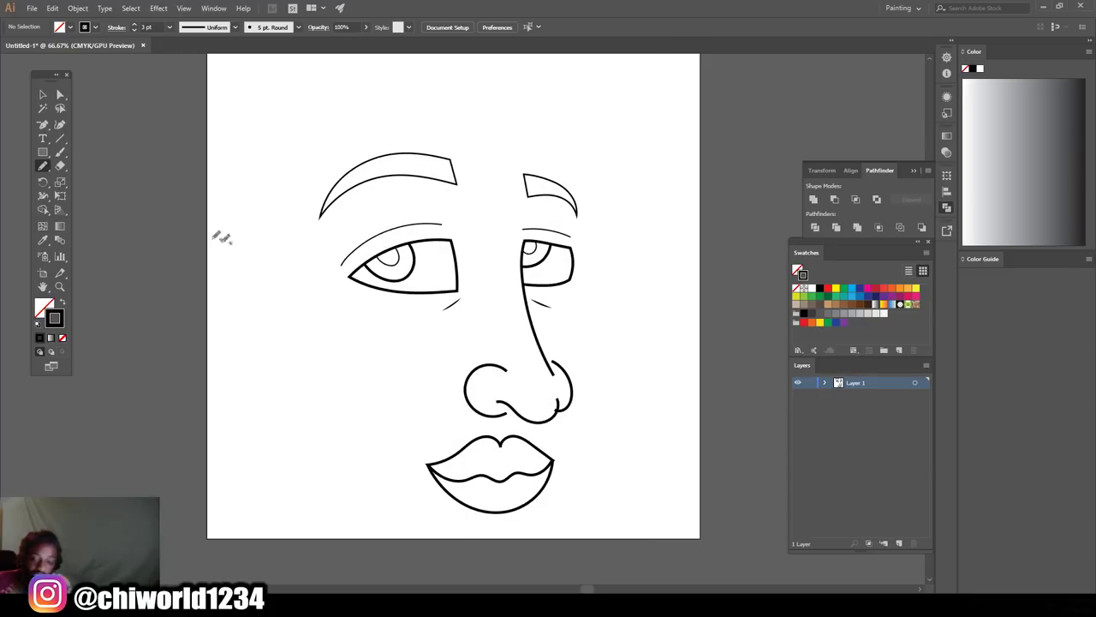
- Set the stroke weight to 5 pt and draw the right face contour from the chin past the cheek to the forehead
{"action": "left_click", "coordinate": [169, 27]}
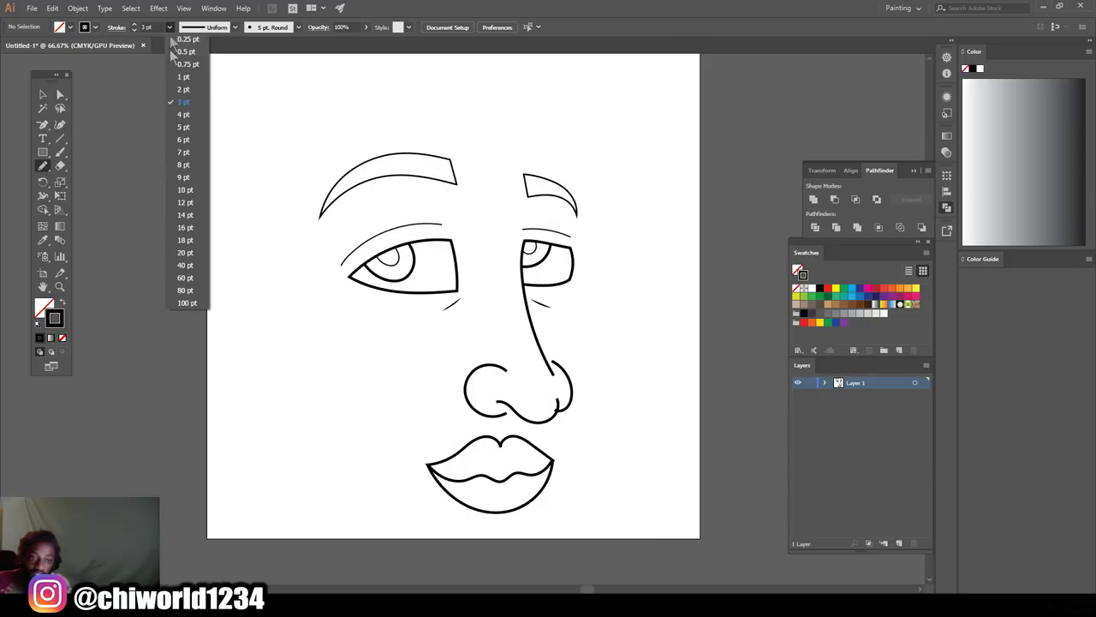
{"action": "left_click", "coordinate": [182, 127]}
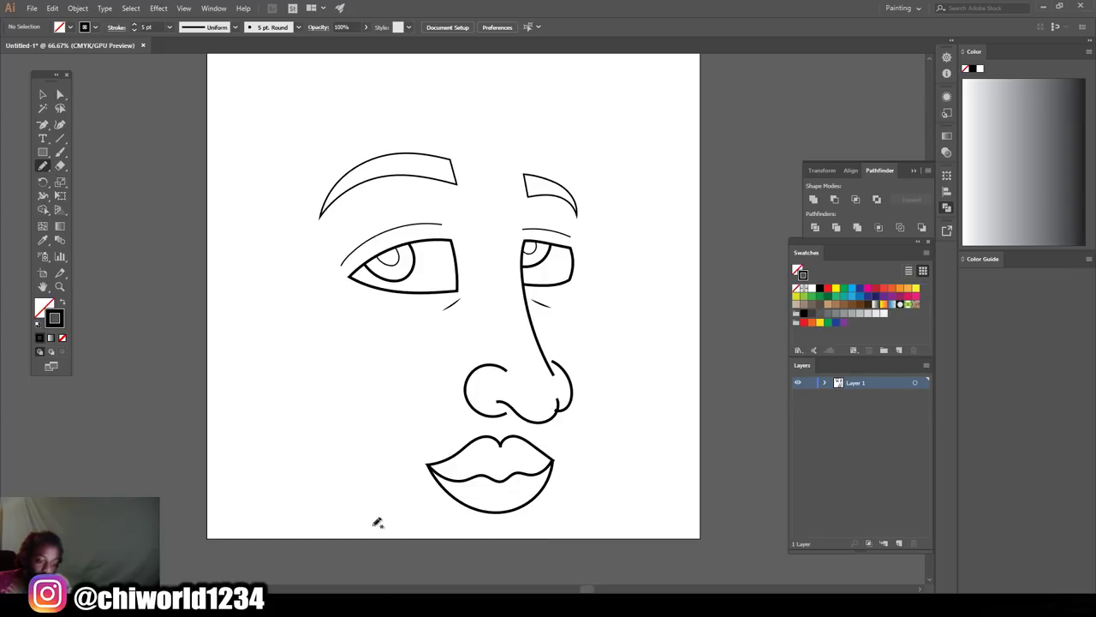
{"action": "mouse_move", "coordinate": [561, 516]}
{"action": "left_mouse_down"}
{"action": "mouse_move", "coordinate": [605, 401]}
{"action": "mouse_move", "coordinate": [581, 289]}
{"action": "left_mouse_up"}
{"action": "left_click_drag", "start_coordinate": [587, 203], "coordinate": [565, 128]}
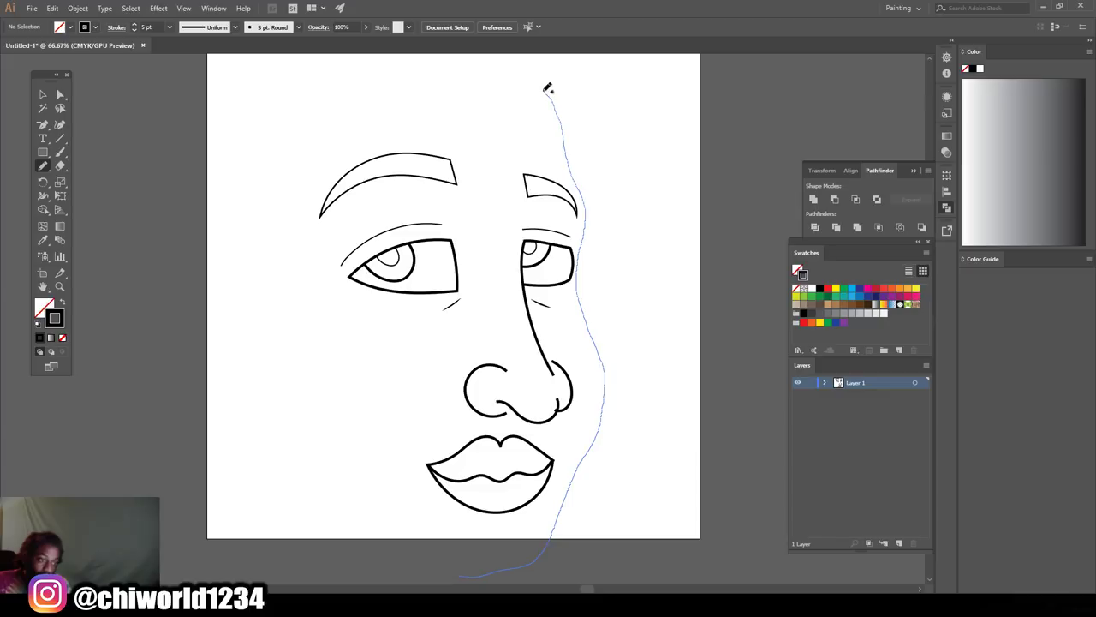
{"action": "left_click_drag", "start_coordinate": [535, 75], "coordinate": [528, 72]}
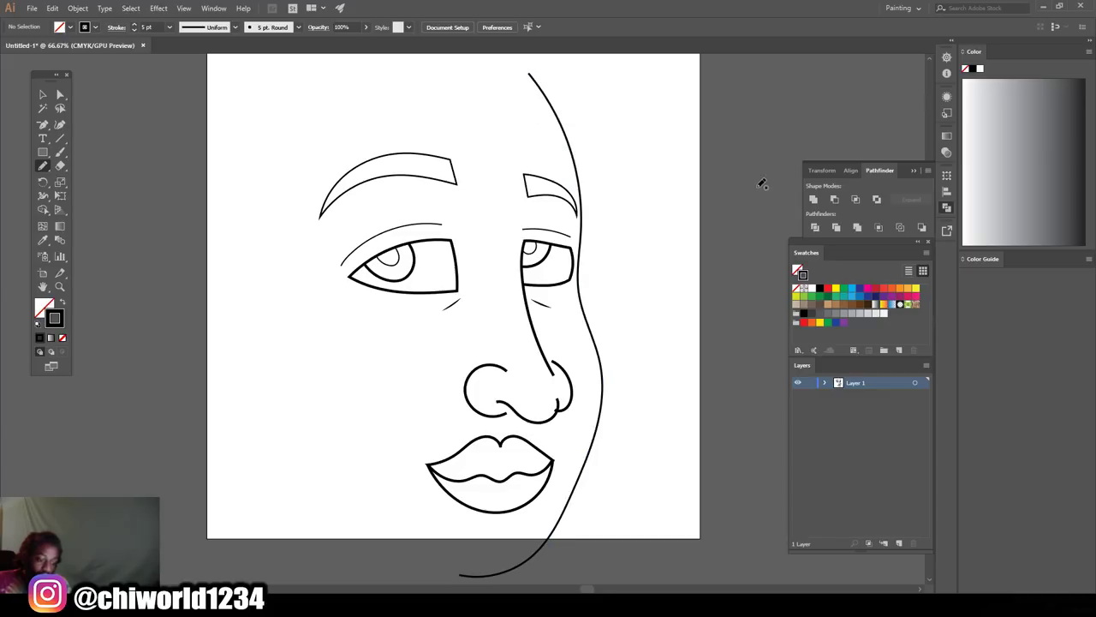
- Draw a nearly straight horizontal line just below the artboard, crossing the chin end of the face contour
{"action": "scroll", "coordinate": [502, 420], "scroll_direction": "down", "scroll_amount": 2}
{"action": "left_click_drag", "start_coordinate": [532, 495], "coordinate": [406, 499]}
{"action": "left_click_drag", "start_coordinate": [214, 494], "coordinate": [211, 496]}
{"action": "scroll", "coordinate": [446, 517], "scroll_direction": "up", "scroll_amount": 2}
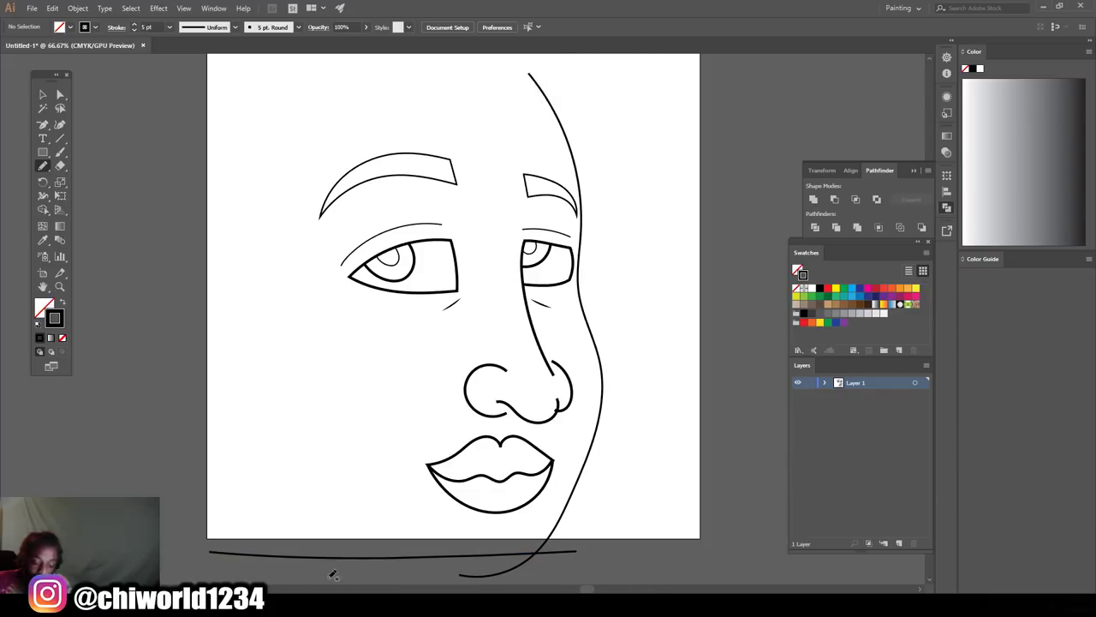
- Try to draw the left jawline with a 5 pt stroke from the chin up to the cheek
{"action": "left_click_drag", "start_coordinate": [335, 535], "coordinate": [289, 454]}
{"action": "left_click_drag", "start_coordinate": [266, 397], "coordinate": [265, 397]}
{"action": "key", "text": "ctrl+1"}
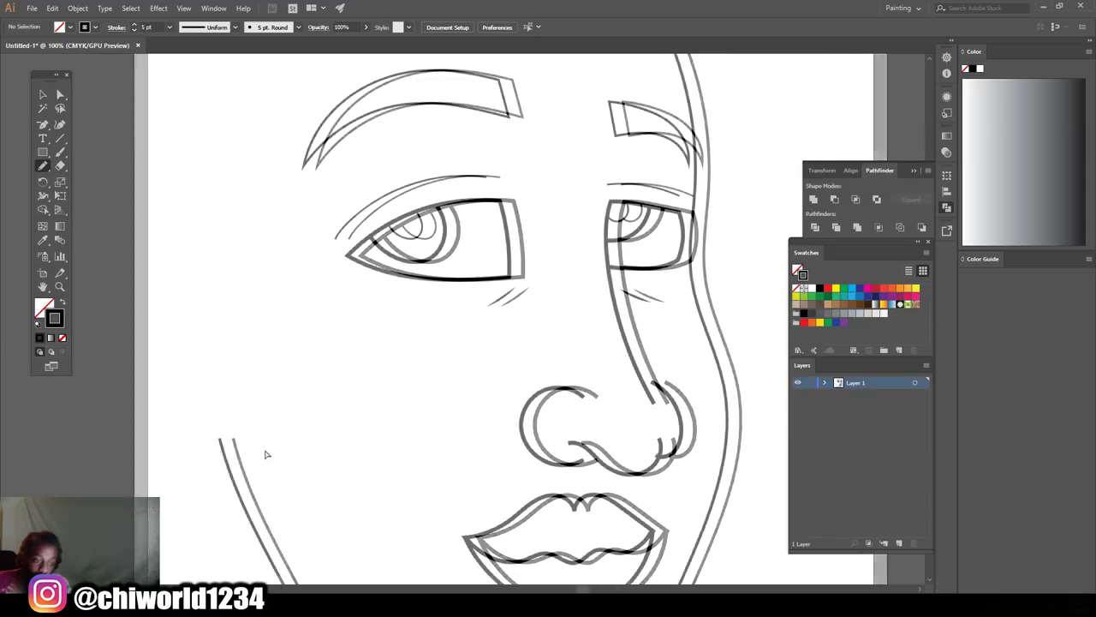
{"action": "key", "text": "ctrl+minus"}
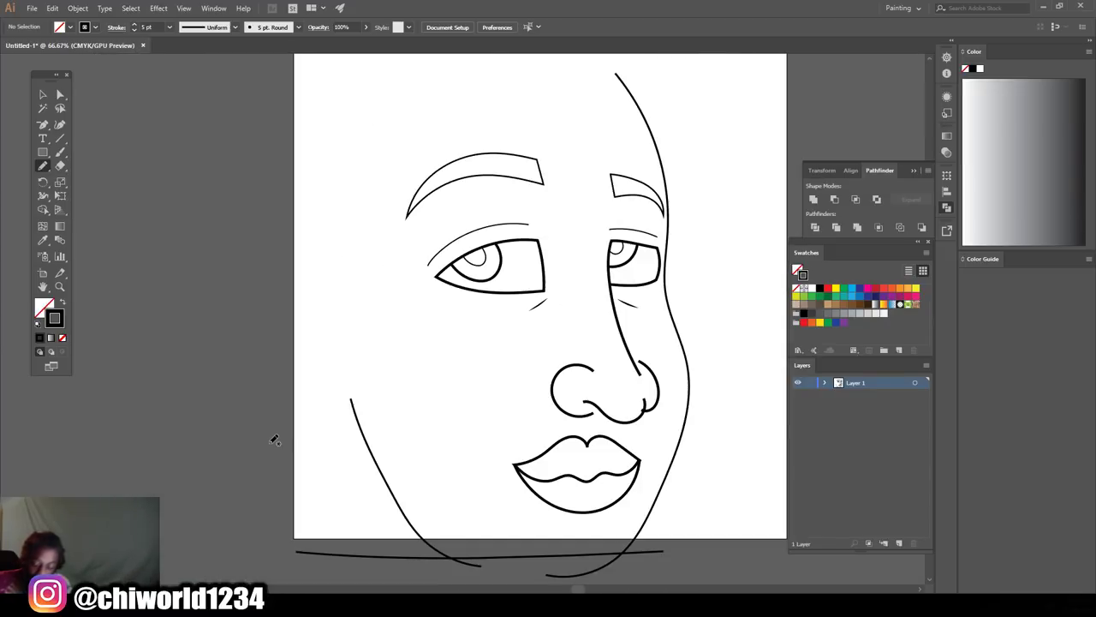
- Set the stroke weight to 6 pt, draw the left jawline down to the chin, and outline the left ear from lobe to top
{"action": "left_click", "coordinate": [169, 27]}
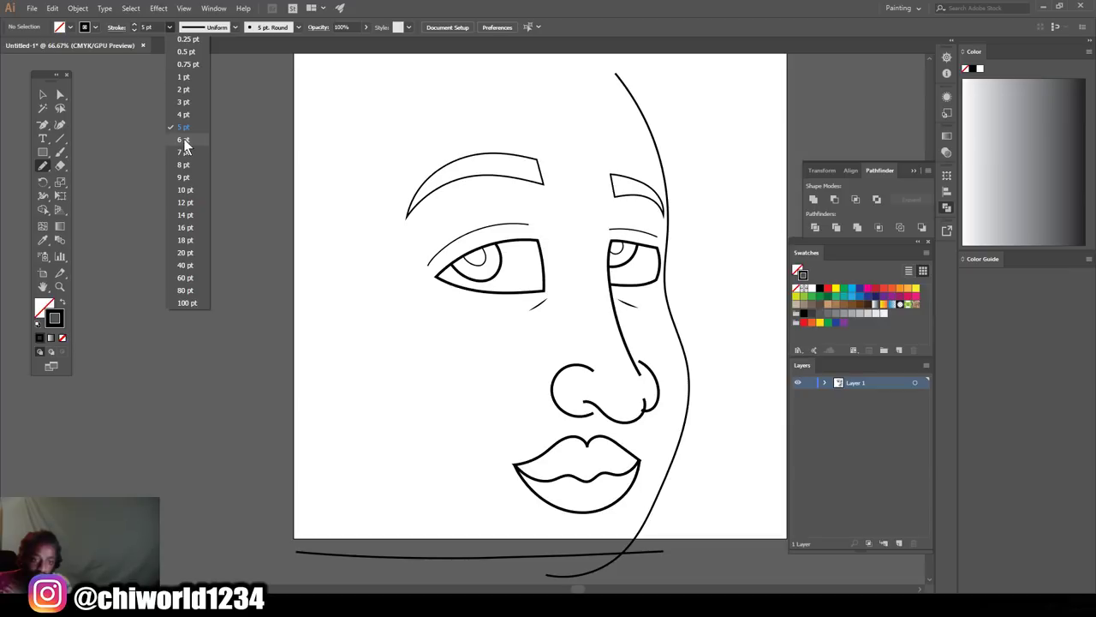
{"action": "left_click", "coordinate": [185, 140]}
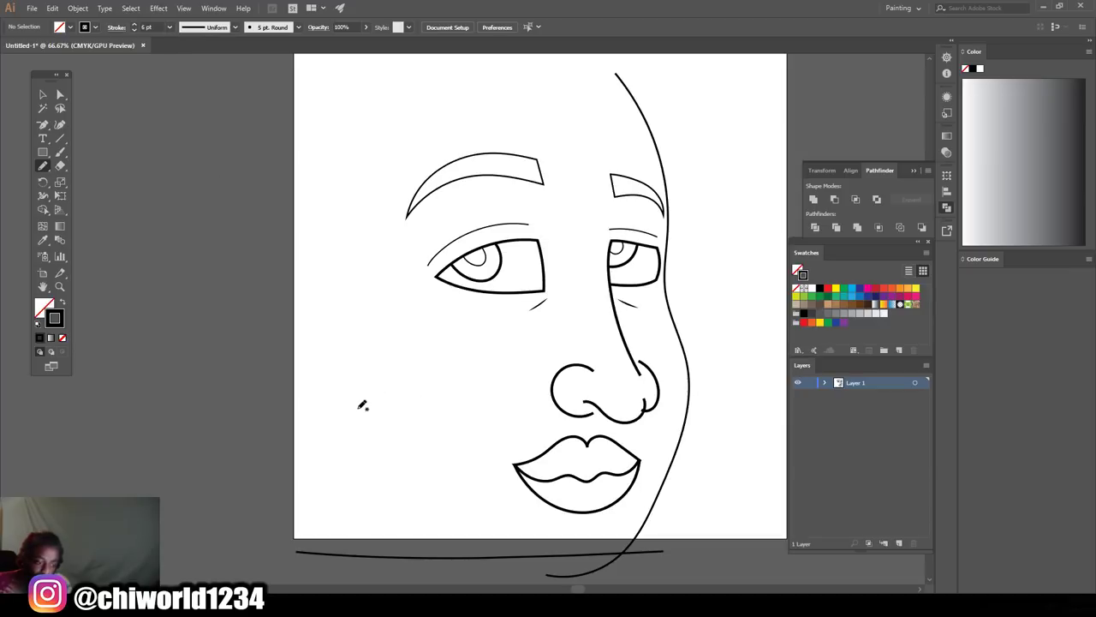
{"action": "mouse_move", "coordinate": [353, 387]}
{"action": "left_mouse_down"}
{"action": "mouse_move", "coordinate": [387, 483]}
{"action": "mouse_move", "coordinate": [449, 550]}
{"action": "mouse_move", "coordinate": [494, 581]}
{"action": "left_mouse_up"}
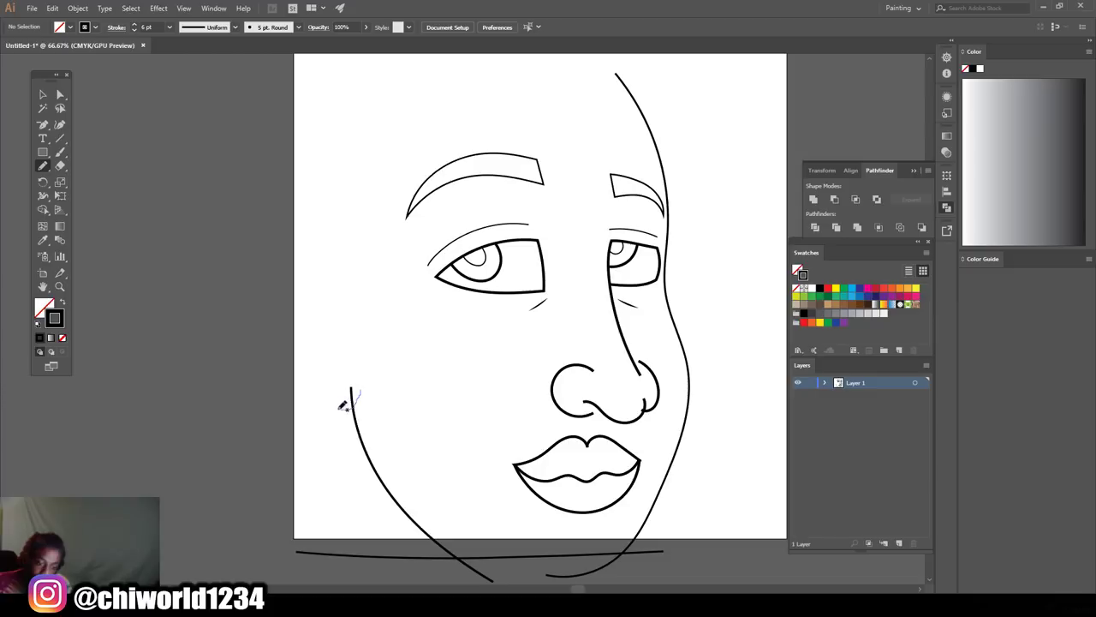
{"action": "left_click_drag", "start_coordinate": [319, 392], "coordinate": [289, 363]}
{"action": "left_click_drag", "start_coordinate": [356, 268], "coordinate": [354, 285]}
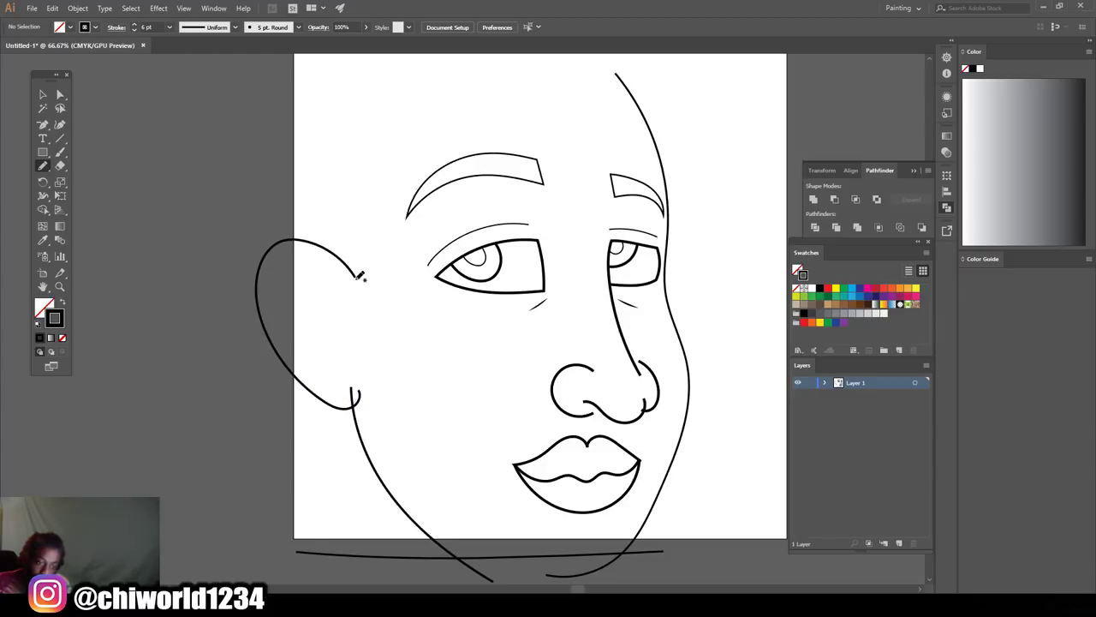
- Try to draw the skull outline from the ear over the head to the right contour, plus a hairline across the forehead
{"action": "scroll", "coordinate": [342, 326], "scroll_direction": "up", "scroll_amount": 3}
{"action": "left_click_drag", "start_coordinate": [325, 380], "coordinate": [293, 283]}
{"action": "left_click_drag", "start_coordinate": [291, 221], "coordinate": [308, 157]}
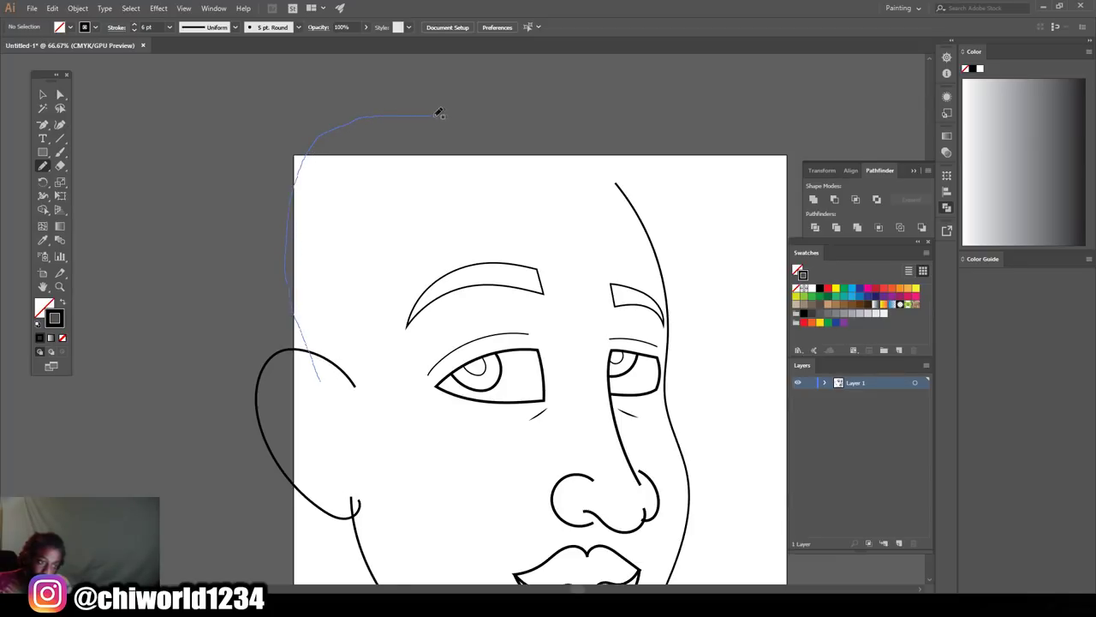
{"action": "left_click_drag", "start_coordinate": [574, 140], "coordinate": [601, 161]}
{"action": "left_click_drag", "start_coordinate": [625, 186], "coordinate": [630, 191]}
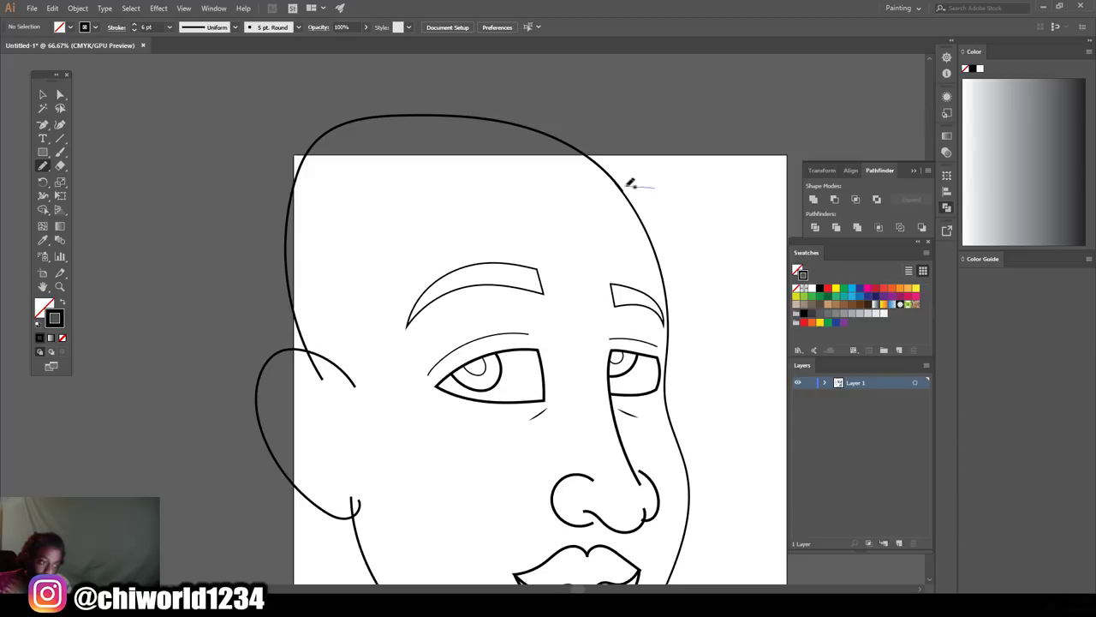
{"action": "left_click_drag", "start_coordinate": [514, 185], "coordinate": [453, 183]}
{"action": "key", "text": "ctrl+z"}
{"action": "key", "text": "ctrl+z"}
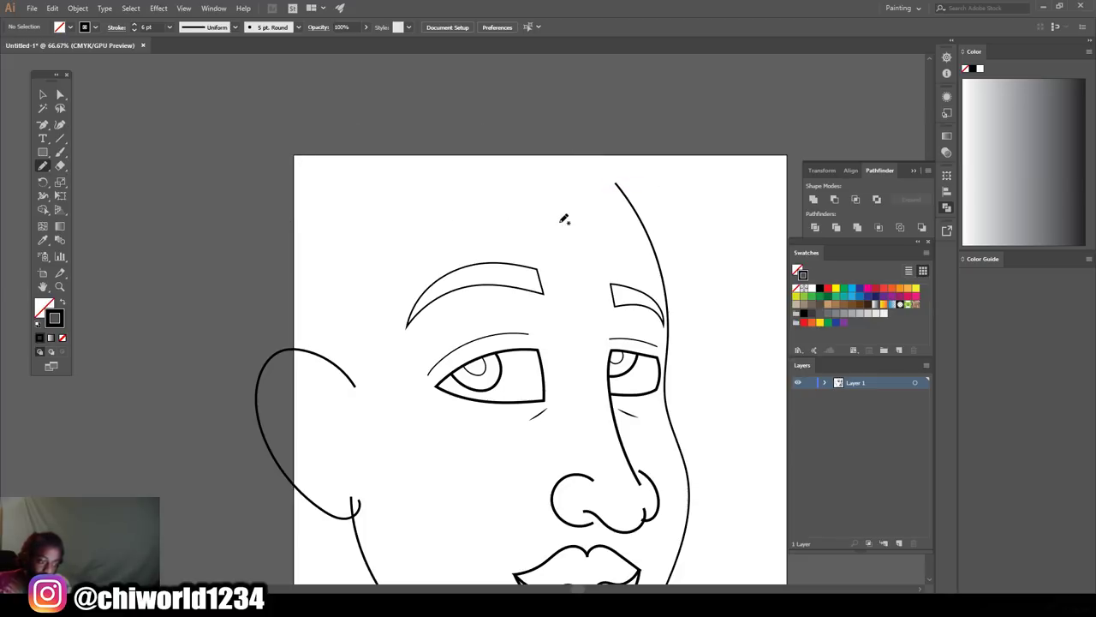
- Try to draw a flat hairline across the forehead with a curved left end
{"action": "key", "text": "ctrl+equal"}
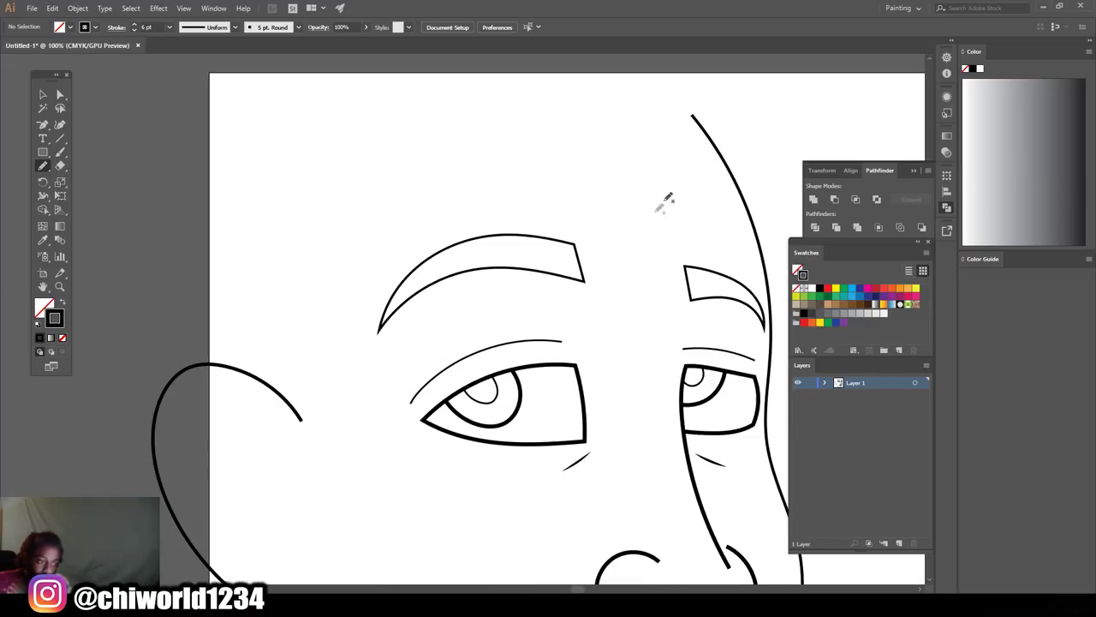
{"action": "mouse_move", "coordinate": [724, 120]}
{"action": "left_mouse_down"}
{"action": "mouse_move", "coordinate": [413, 119]}
{"action": "mouse_move", "coordinate": [325, 147]}
{"action": "left_mouse_up"}
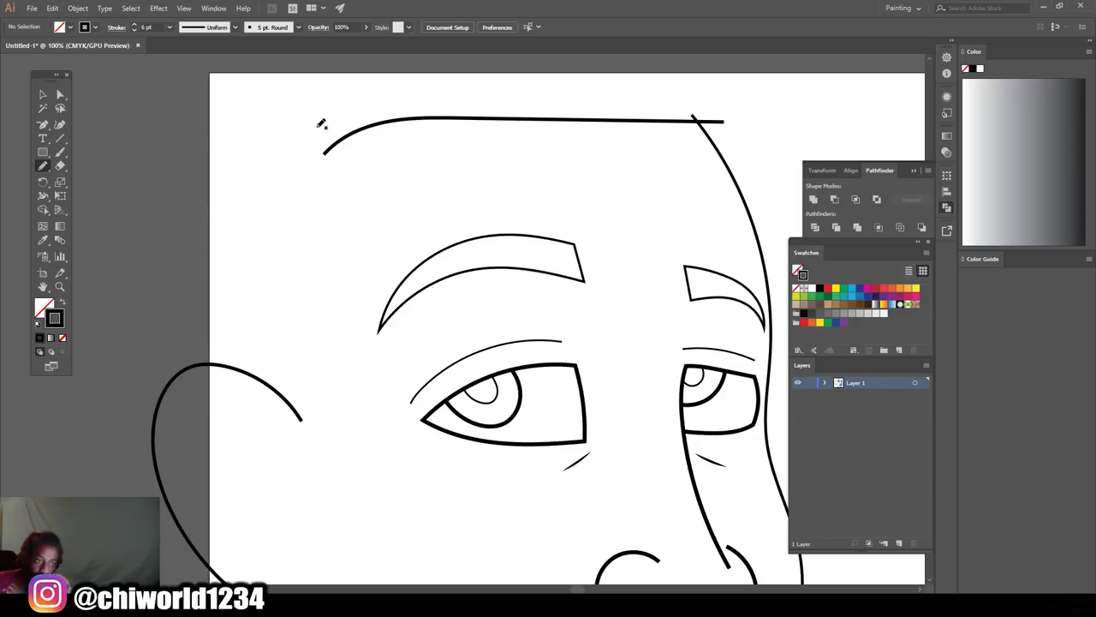
{"action": "key", "text": "ctrl+minus"}
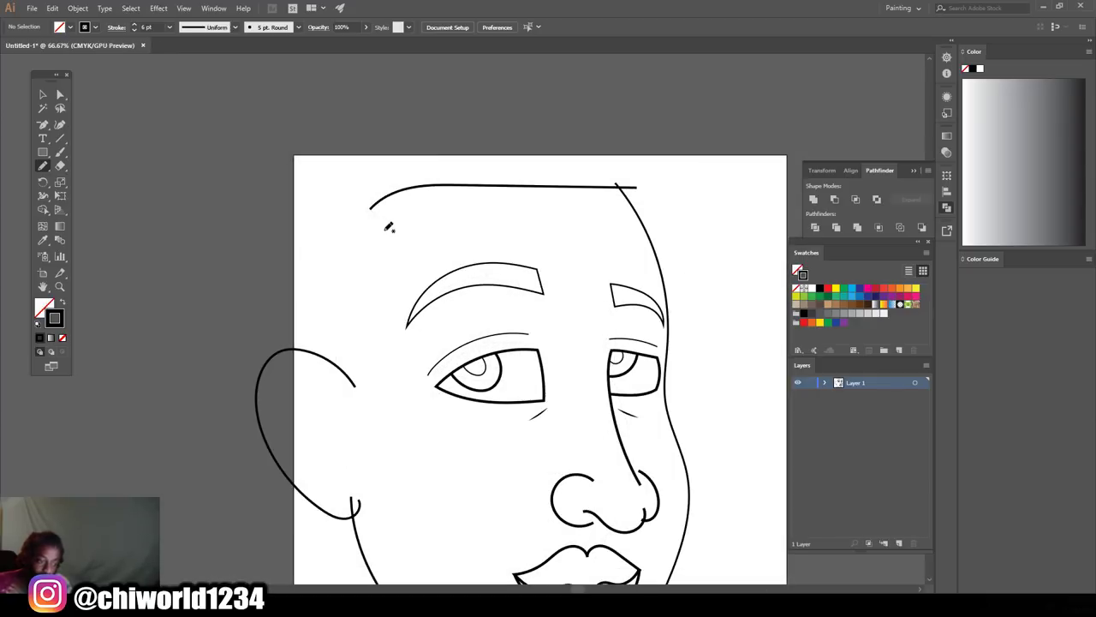
{"action": "key", "text": "ctrl+z"}
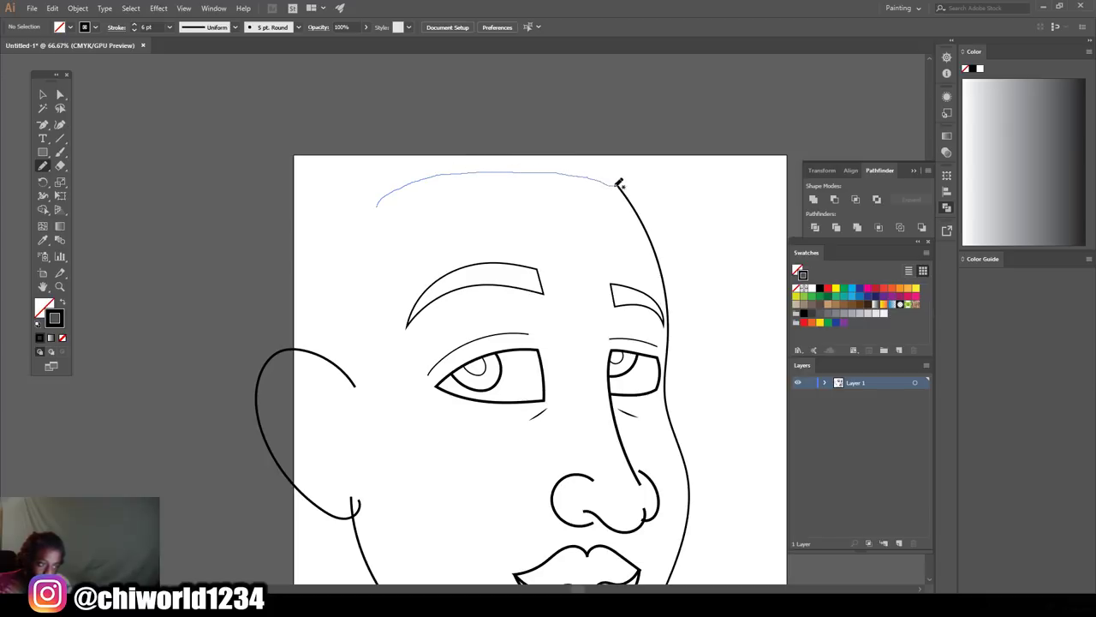
- Draw an arched hairline across the forehead, the angled left temple and sideburn edges, and a curved stroke over the ear's inner top
{"action": "left_click_drag", "start_coordinate": [645, 194], "coordinate": [651, 203]}
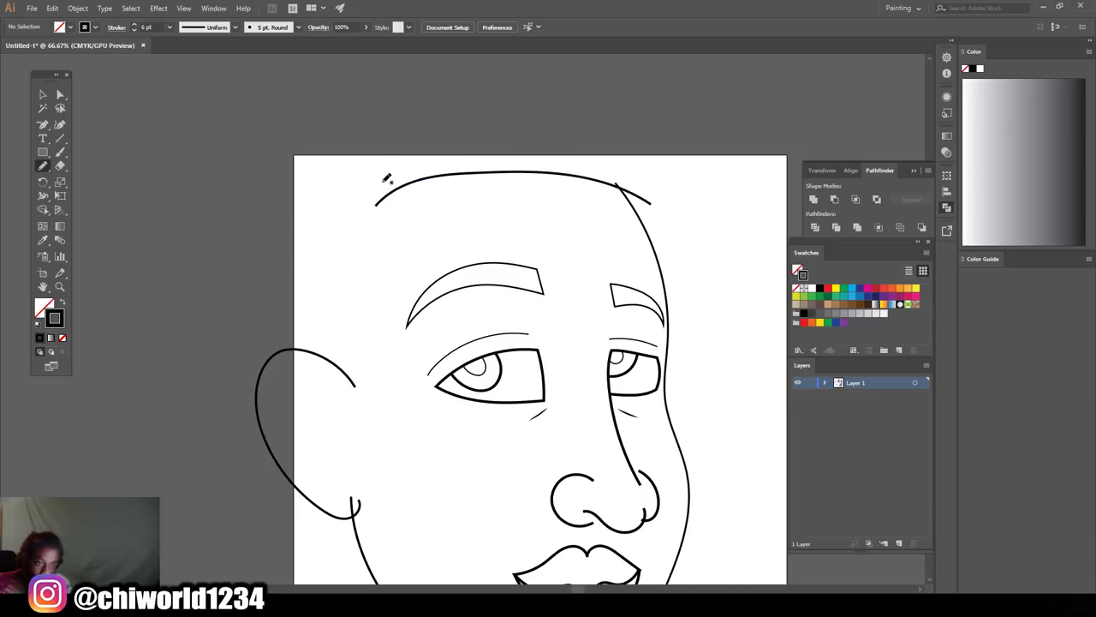
{"action": "left_click_drag", "start_coordinate": [382, 182], "coordinate": [412, 263]}
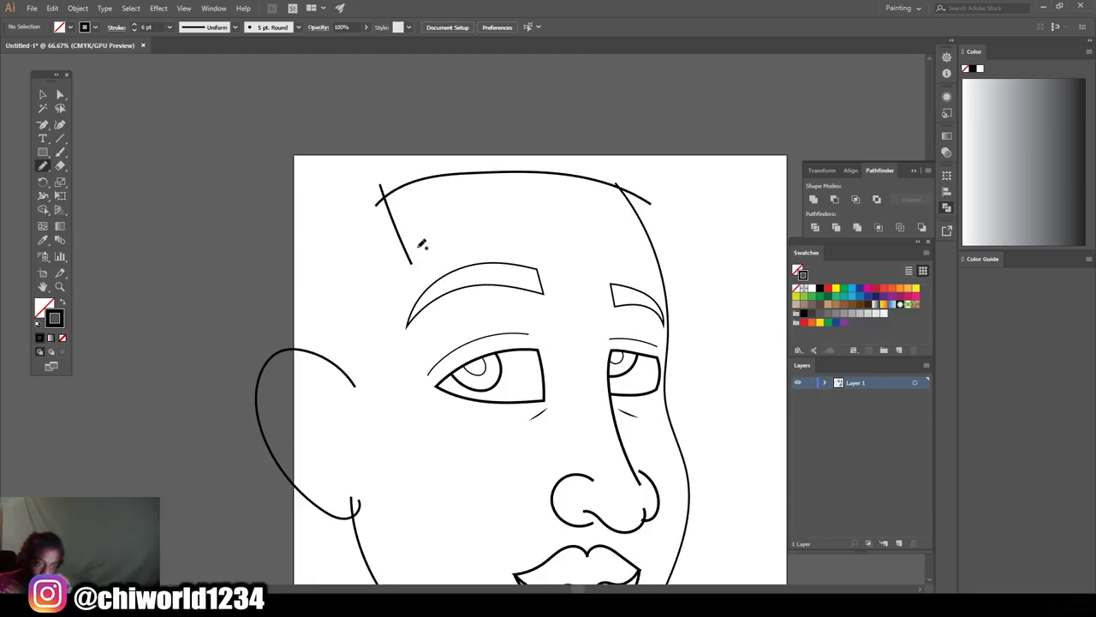
{"action": "left_click_drag", "start_coordinate": [380, 283], "coordinate": [375, 426]}
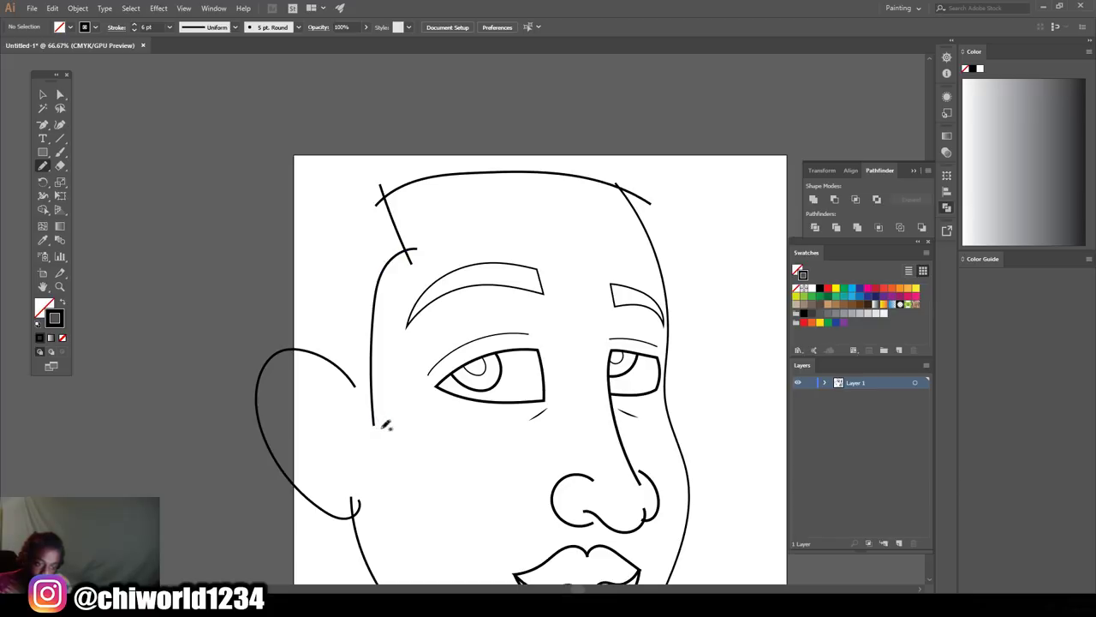
{"action": "mouse_move", "coordinate": [377, 392]}
{"action": "left_mouse_down"}
{"action": "mouse_move", "coordinate": [340, 350]}
{"action": "mouse_move", "coordinate": [306, 383]}
{"action": "left_mouse_up"}
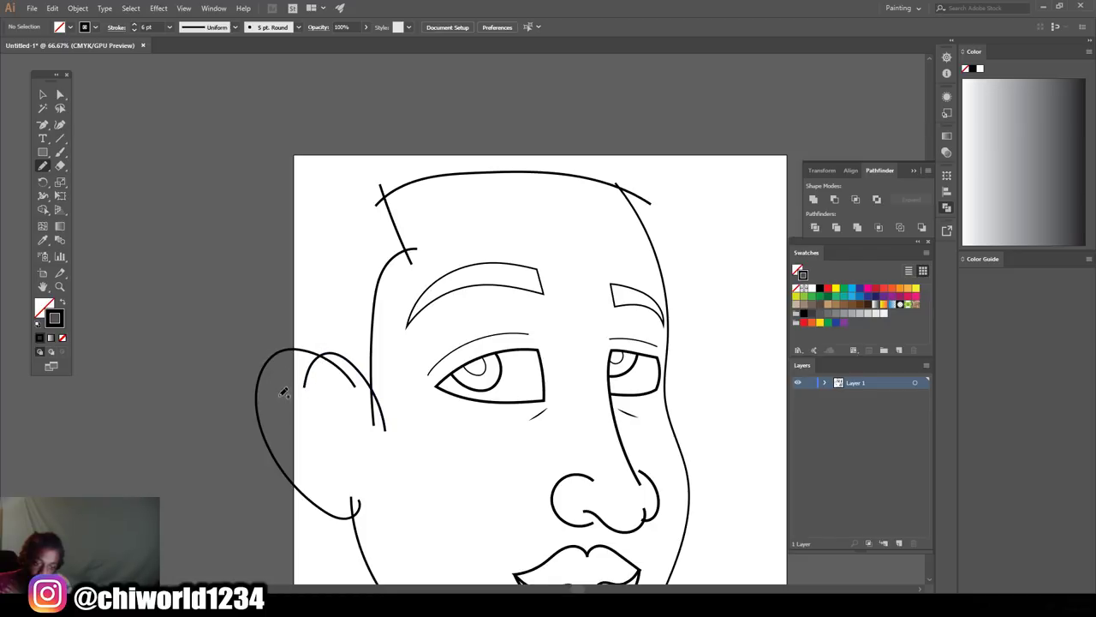
- Draw the outer hair outline from the left ear up over the head, ending in a jagged front edge at the right contour
{"action": "left_click_drag", "start_coordinate": [276, 396], "coordinate": [182, 223]}
{"action": "mouse_move", "coordinate": [374, 66]}
{"action": "left_mouse_down"}
{"action": "mouse_move", "coordinate": [580, 49]}
{"action": "mouse_move", "coordinate": [596, 97]}
{"action": "mouse_move", "coordinate": [680, 153]}
{"action": "mouse_move", "coordinate": [684, 175]}
{"action": "mouse_move", "coordinate": [654, 185]}
{"action": "left_mouse_up"}
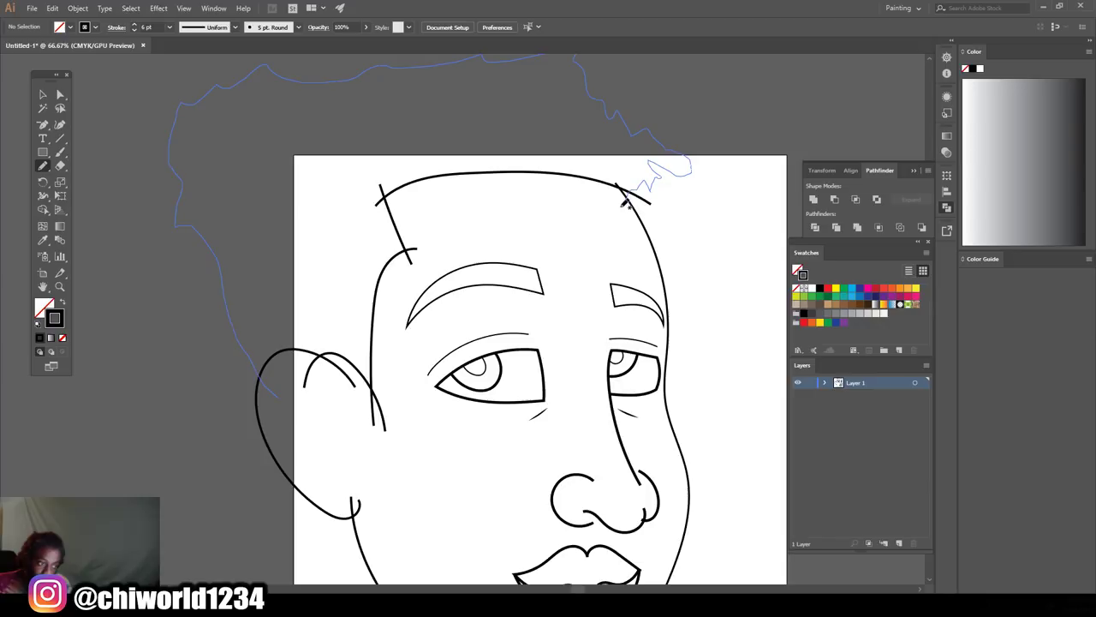
{"action": "left_click_drag", "start_coordinate": [625, 202], "coordinate": [626, 204]}
{"action": "key", "text": "ctrl+minus"}
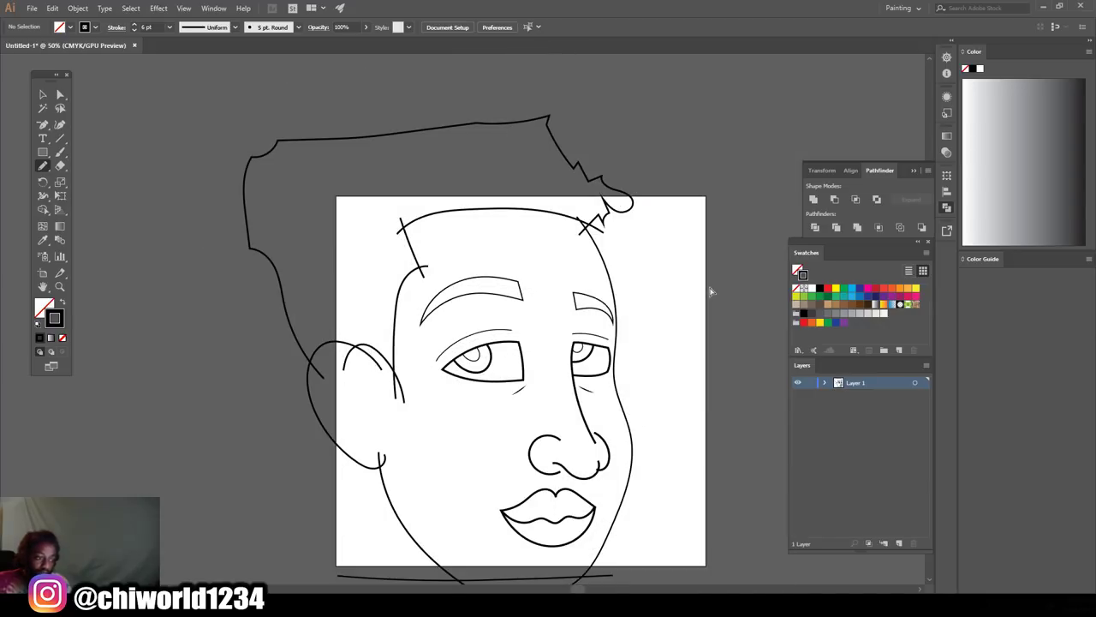
{"action": "key", "text": "ctrl+minus"}
{"action": "key", "text": "ctrl+plus"}
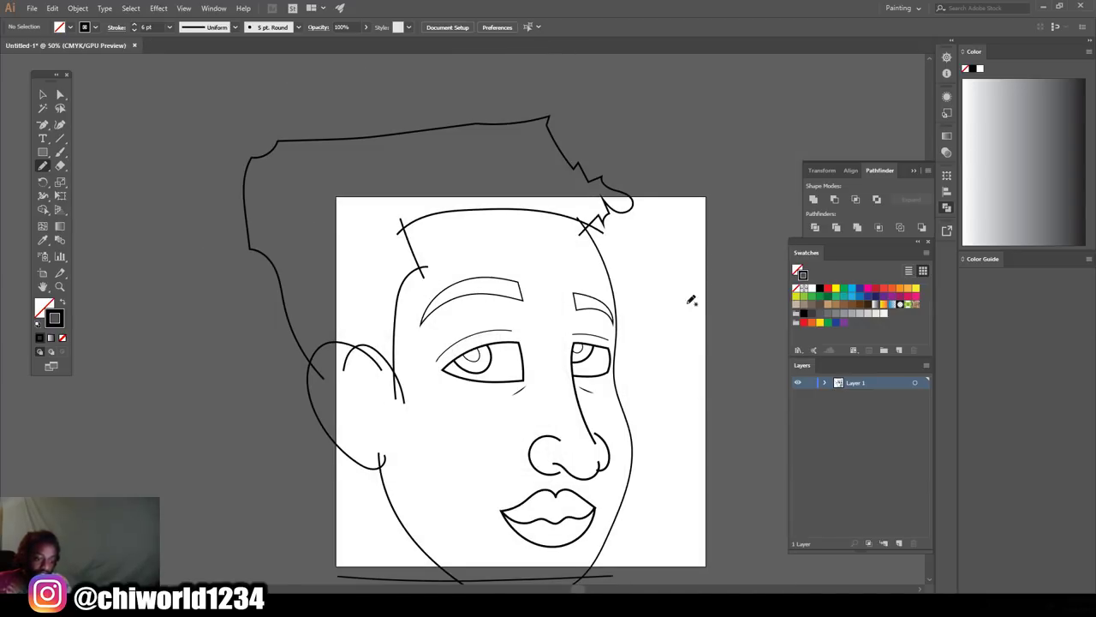
{"action": "scroll", "coordinate": [508, 293], "scroll_direction": "down", "scroll_amount": 3}
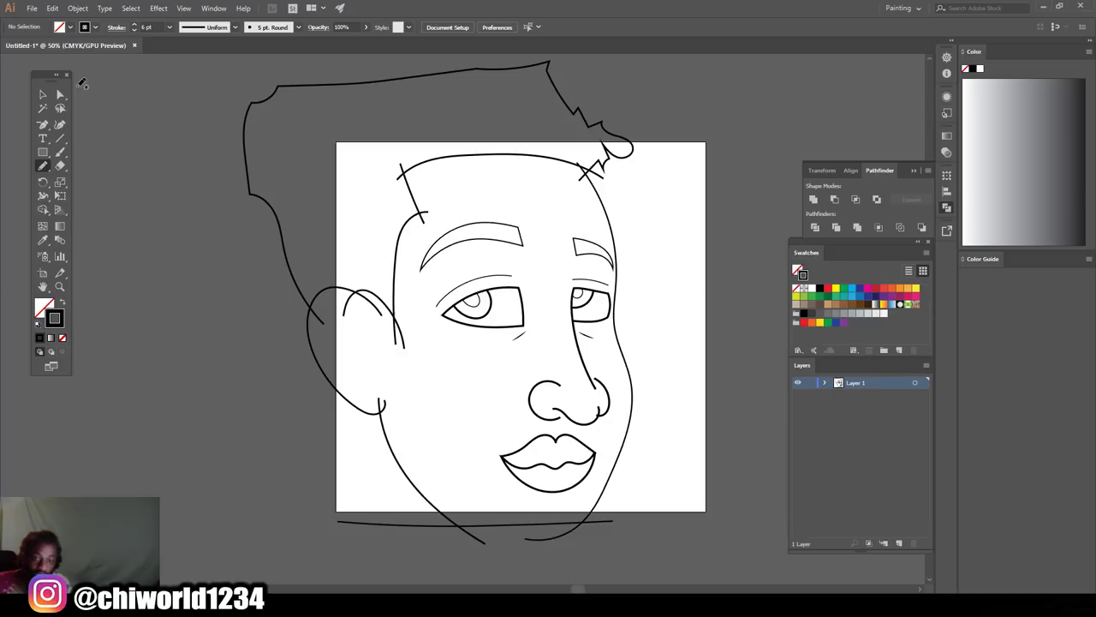
- Select the whole drawing, expand its strokes, and split the overlapping shapes with Pathfinder Divide
{"action": "left_click", "coordinate": [43, 95]}
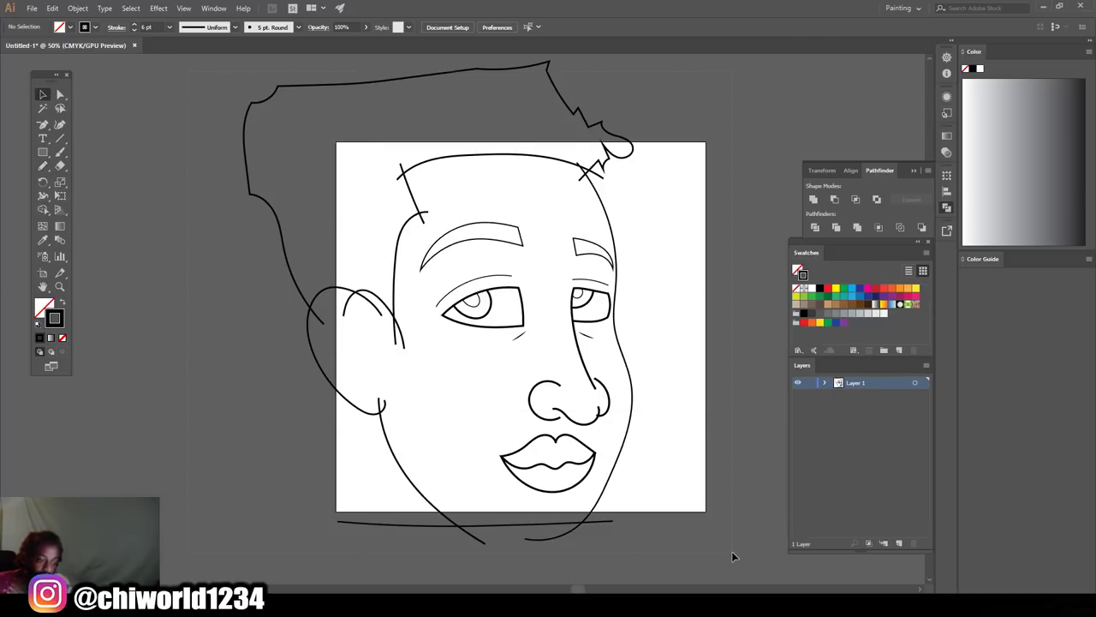
{"action": "key", "text": "ctrl+a"}
{"action": "key", "text": "ctrl+plus"}
{"action": "scroll", "coordinate": [585, 383], "scroll_direction": "up", "scroll_amount": 3}
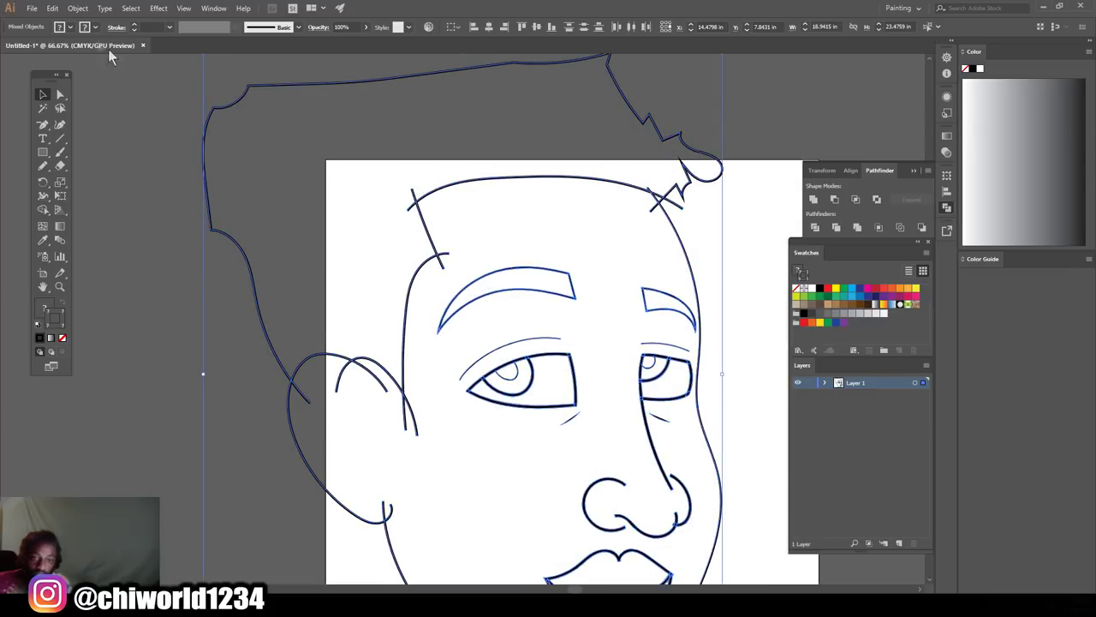
{"action": "left_click", "coordinate": [78, 8]}
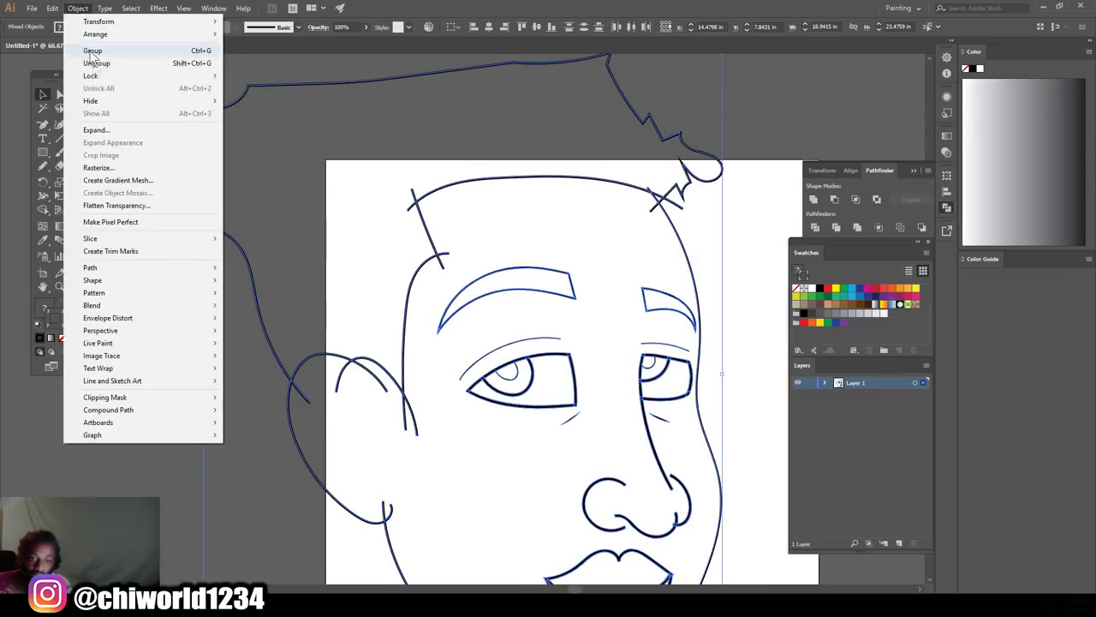
{"action": "left_click", "coordinate": [96, 129]}
{"action": "left_click", "coordinate": [50, 167]}
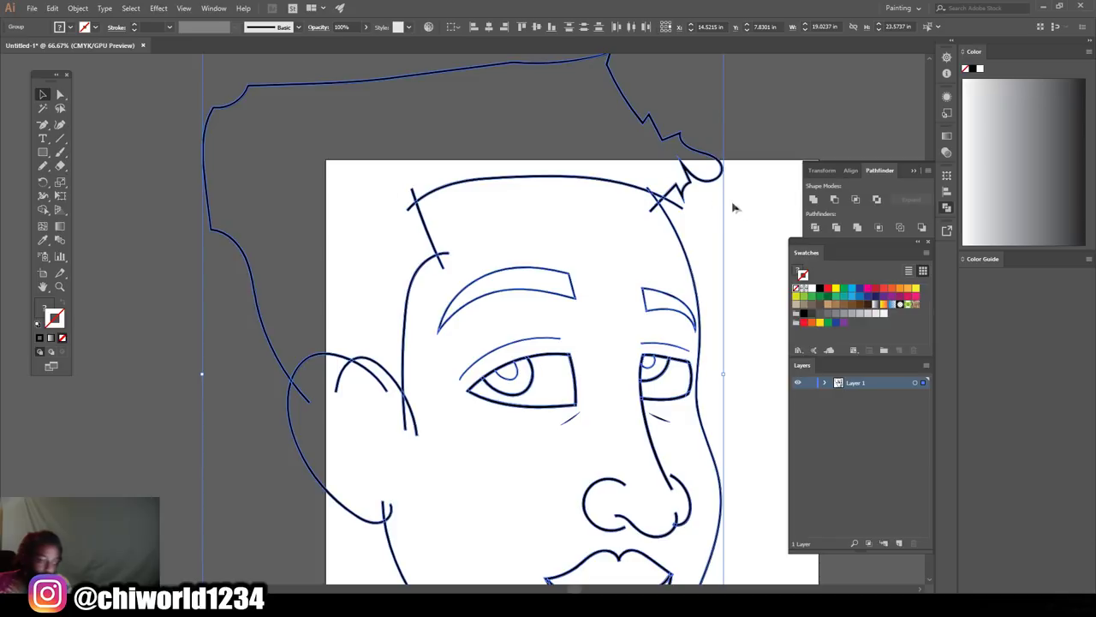
{"action": "left_click", "coordinate": [814, 228]}
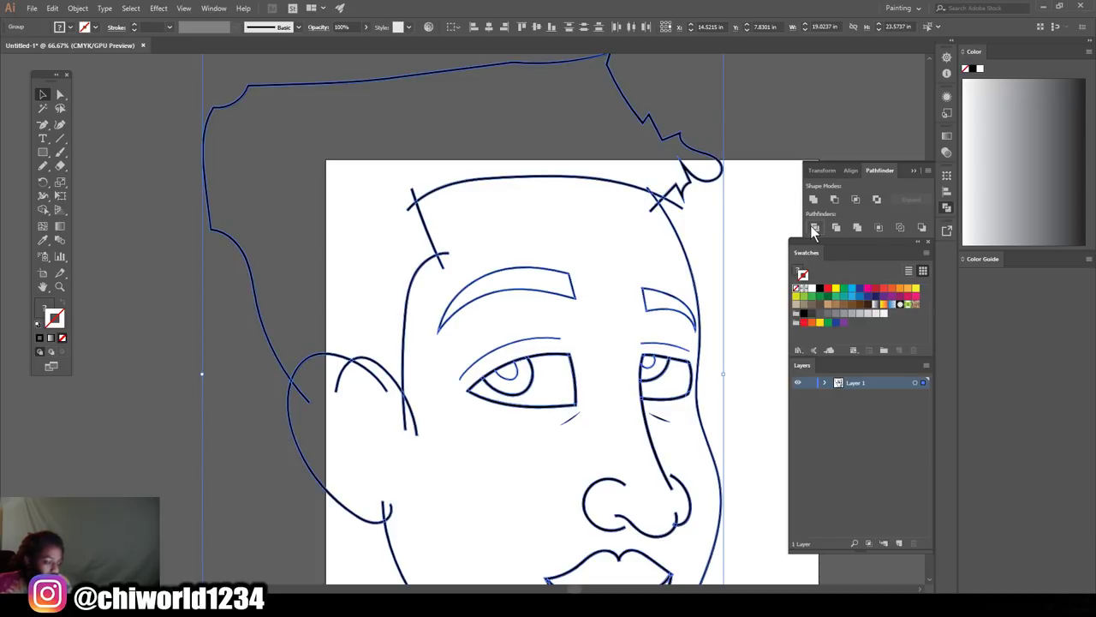
- Delete the four overhanging line ends where the hairline, left temple edge and sideburn cross, using Direct Selection
{"action": "key", "text": "ctrl+equal"}
{"action": "key", "text": "ctrl+equal"}
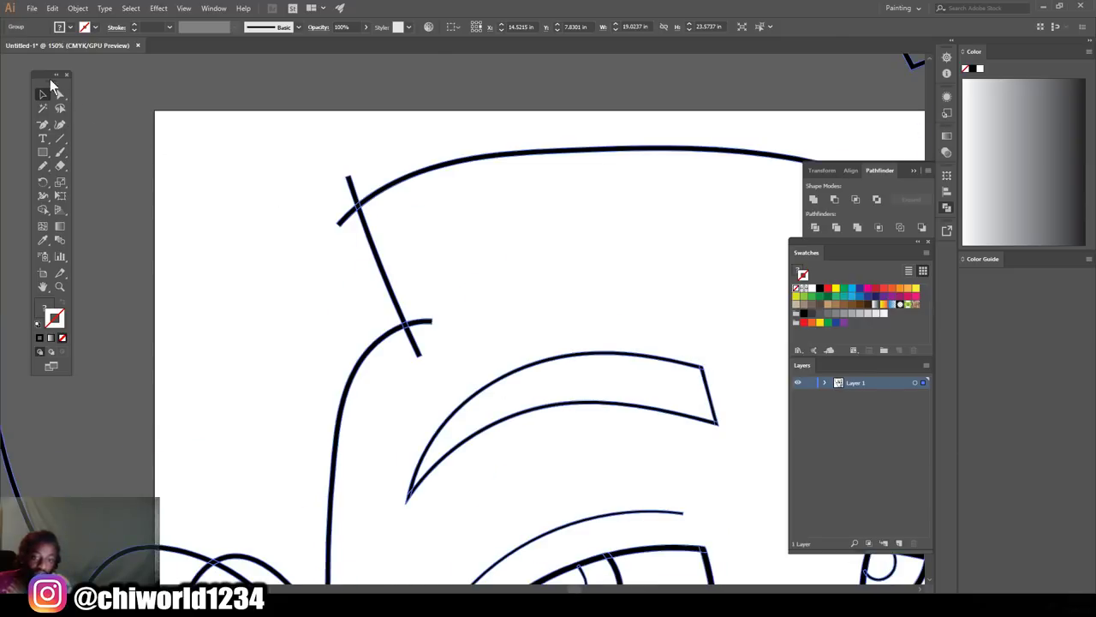
{"action": "left_click", "coordinate": [60, 94]}
{"action": "left_click", "coordinate": [171, 179]}
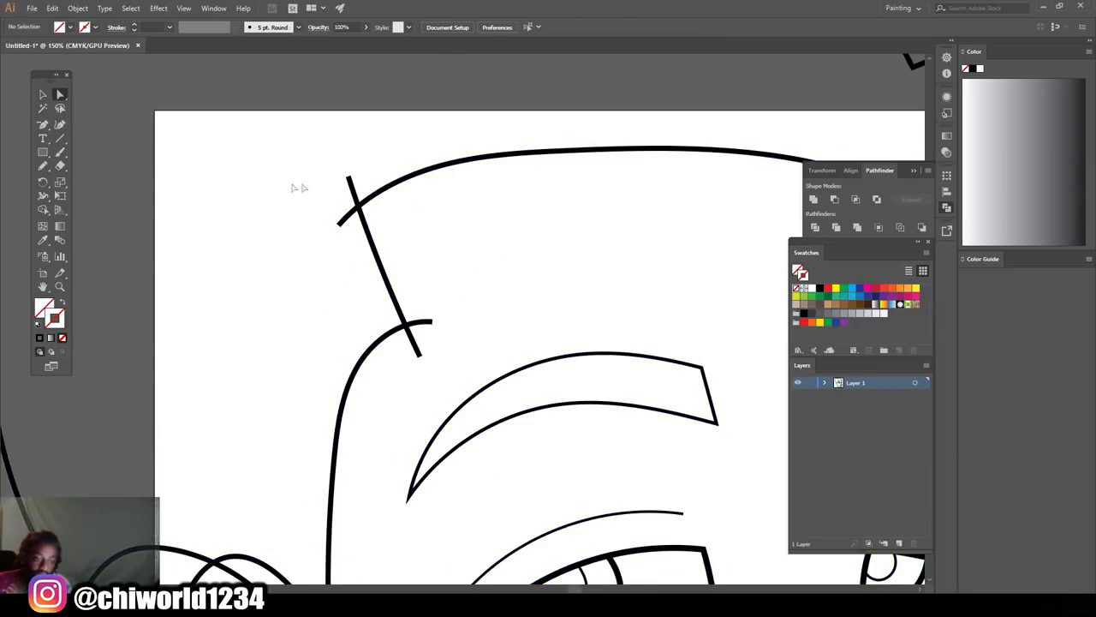
{"action": "left_click", "coordinate": [350, 183]}
{"action": "key", "text": "Delete"}
{"action": "left_click", "coordinate": [341, 221]}
{"action": "key", "text": "Delete"}
{"action": "left_click", "coordinate": [424, 321]}
{"action": "key", "text": "Delete"}
{"action": "left_click", "coordinate": [420, 349]}
{"action": "key", "text": "Delete"}
- Delete the overhanging sideburn tip and both excess ends of the curved stroke over the ear's top
{"action": "key", "text": "ctrl+minus"}
{"action": "key", "text": "ctrl+minus"}
{"action": "key", "text": "ctrl+minus"}
{"action": "key", "text": "ctrl+minus"}
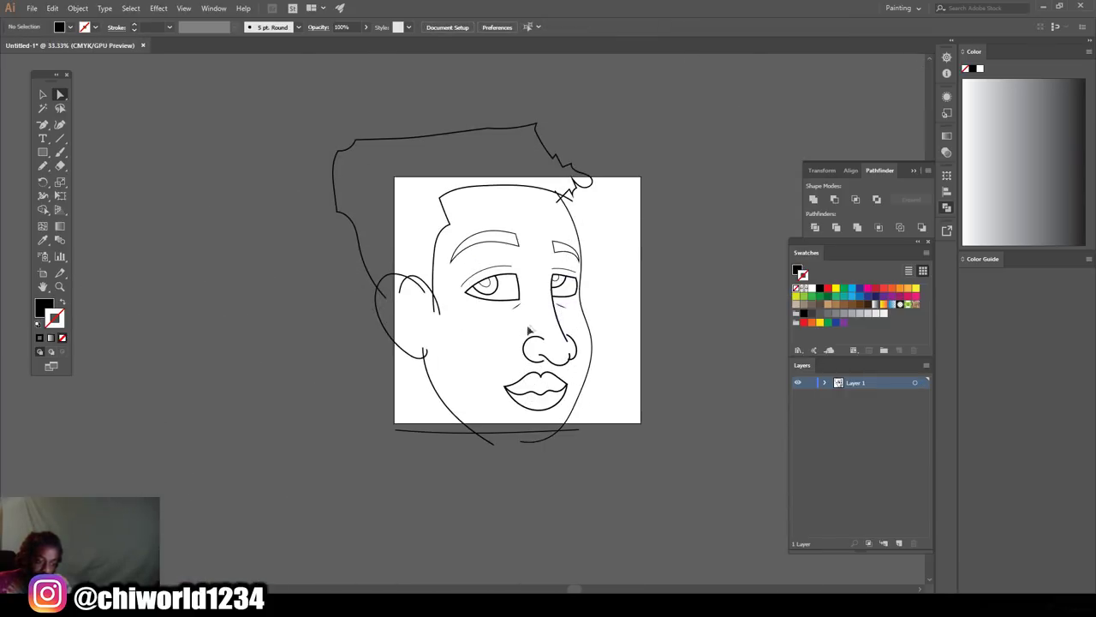
{"action": "scroll", "coordinate": [506, 321], "scroll_direction": "up", "scroll_amount": 4}
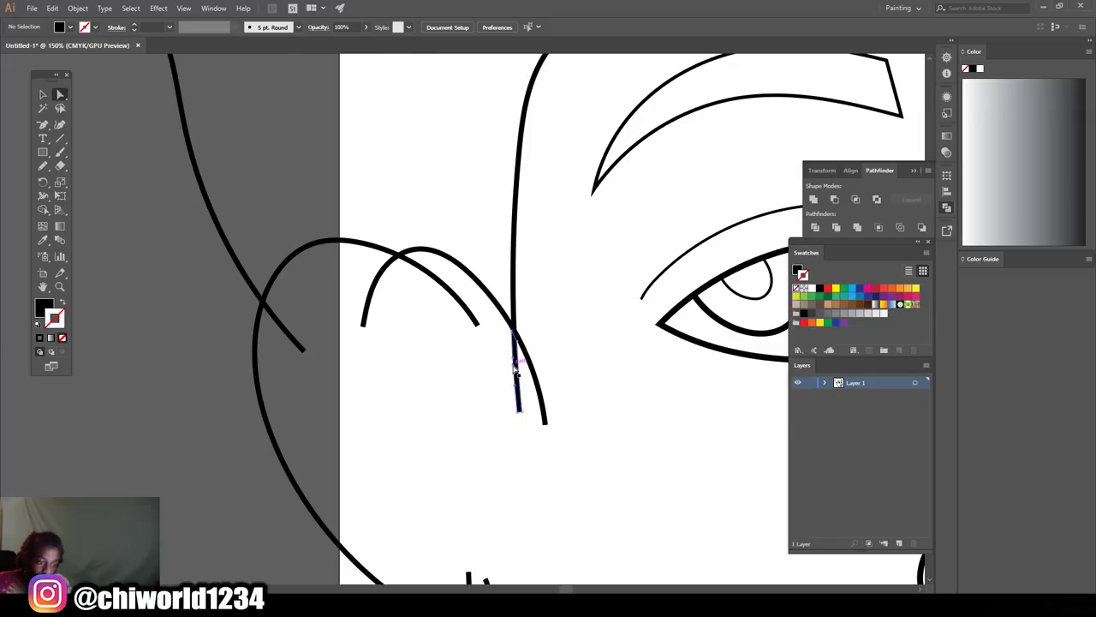
{"action": "left_click", "coordinate": [515, 367]}
{"action": "left_click", "coordinate": [533, 377]}
{"action": "key", "text": "Delete"}
{"action": "left_click", "coordinate": [373, 299]}
{"action": "key", "text": "Delete"}
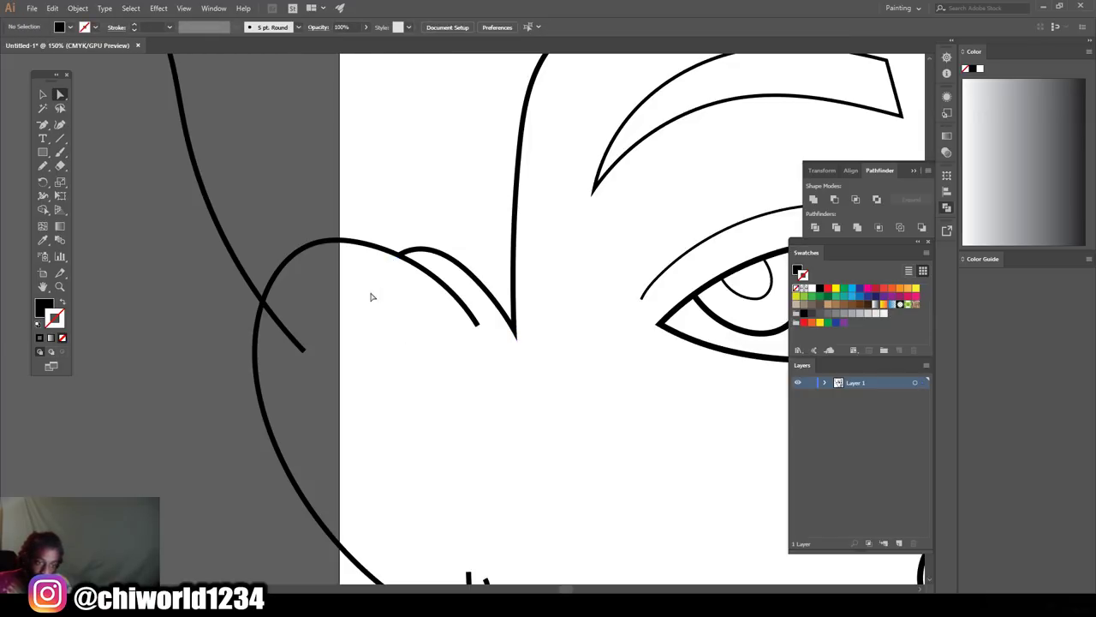
- Delete the hair outline's end inside the ear and the jawline stub above the earlobe
{"action": "left_click", "coordinate": [283, 319]}
{"action": "key", "text": "Delete"}
{"action": "key", "text": "ctrl+0"}
{"action": "key", "text": "ctrl+1"}
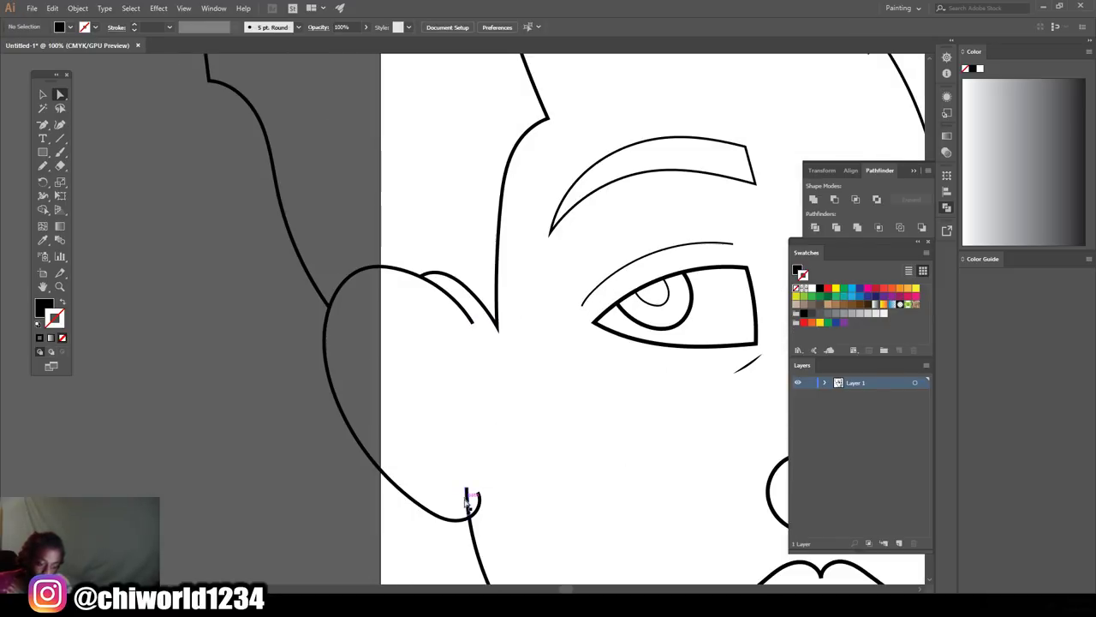
{"action": "left_click", "coordinate": [468, 502]}
{"action": "key", "text": "Delete"}
- Delete the overhanging ends where the hairline, right face contour and jagged hair edge cross
{"action": "key", "text": "ctrl+minus"}
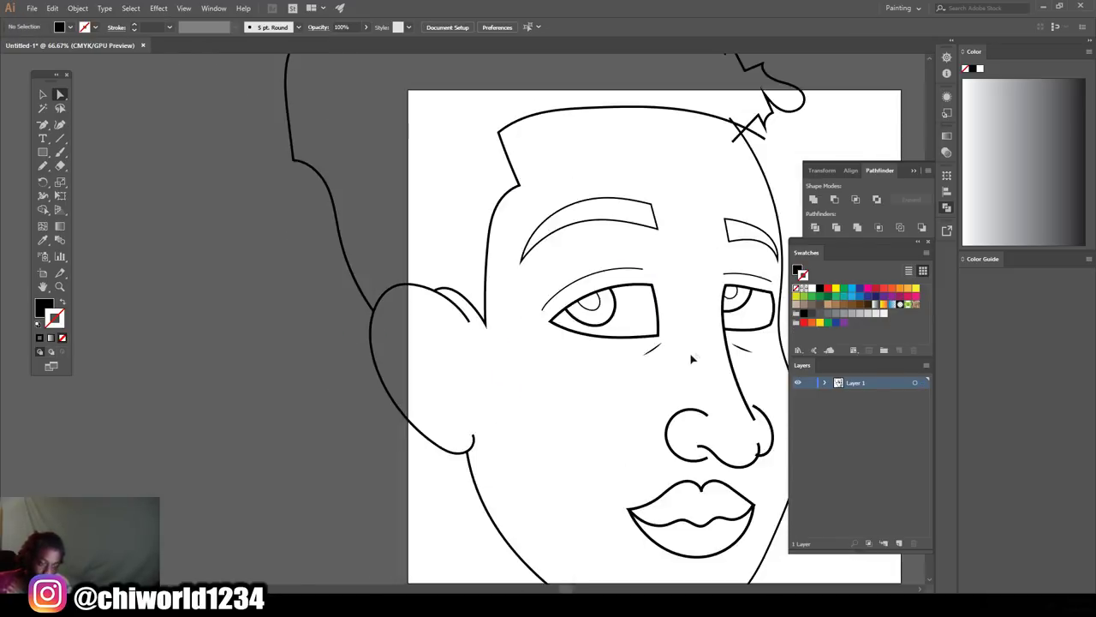
{"action": "scroll", "coordinate": [697, 340], "scroll_direction": "down", "scroll_amount": 2}
{"action": "scroll", "coordinate": [697, 340], "scroll_direction": "up", "scroll_amount": 5}
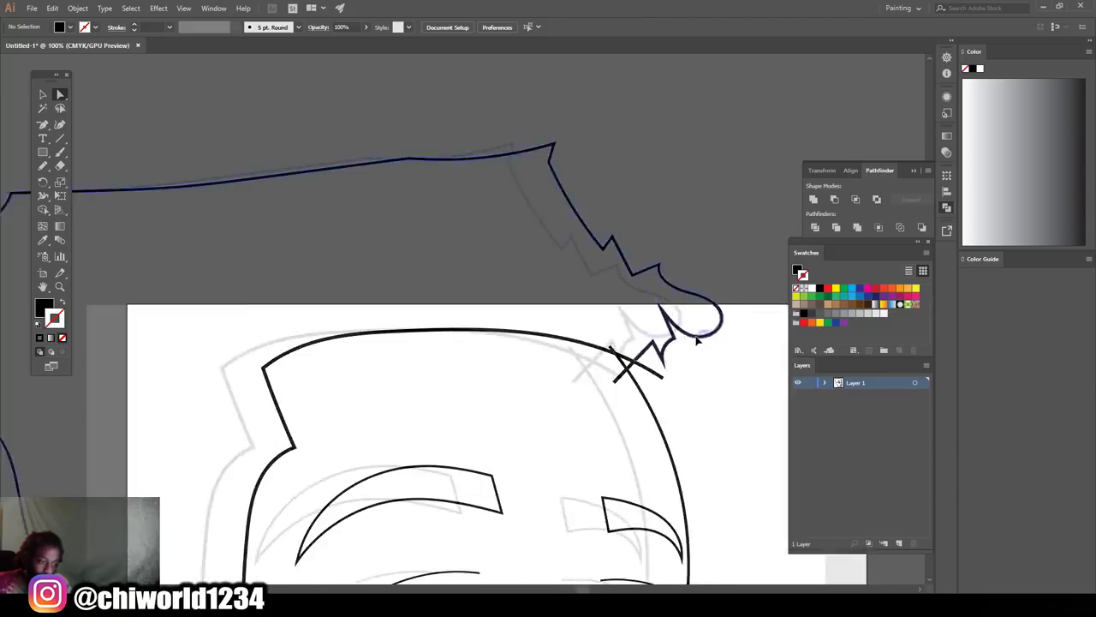
{"action": "scroll", "coordinate": [697, 340], "scroll_direction": "up", "scroll_amount": 4}
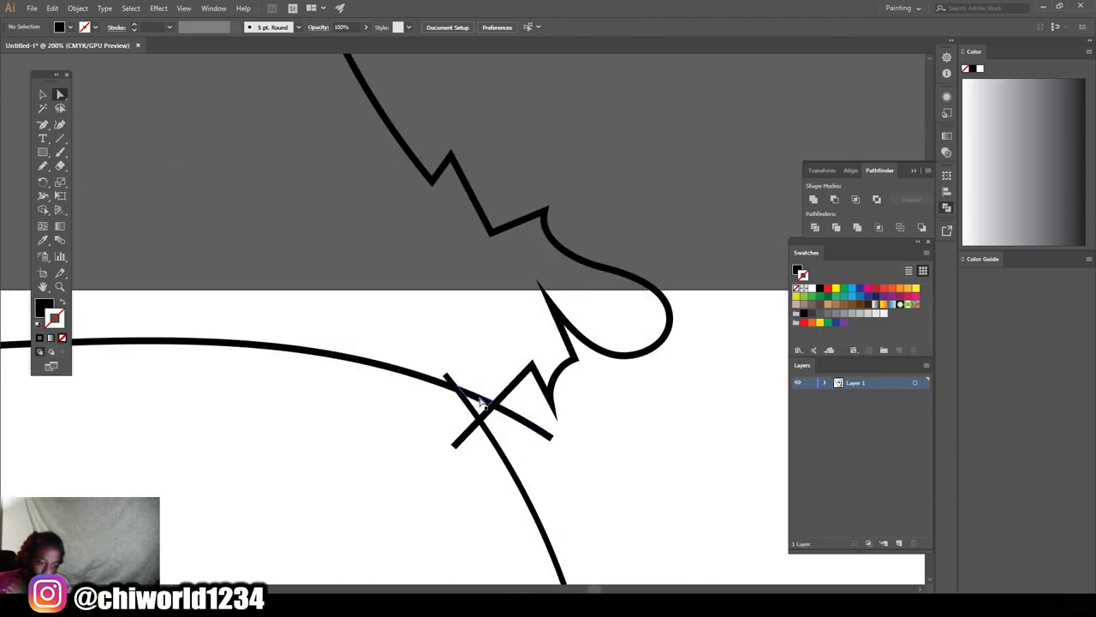
{"action": "left_click", "coordinate": [449, 379]}
{"action": "left_click", "coordinate": [542, 429]}
{"action": "key", "text": "Delete"}
{"action": "left_click", "coordinate": [460, 441]}
{"action": "key", "text": "Delete"}
- Return to the Pencil tool and swap fill and stroke for a black stroke with no fill
{"action": "scroll", "coordinate": [636, 362], "scroll_direction": "down", "scroll_amount": 5, "text": "alt"}
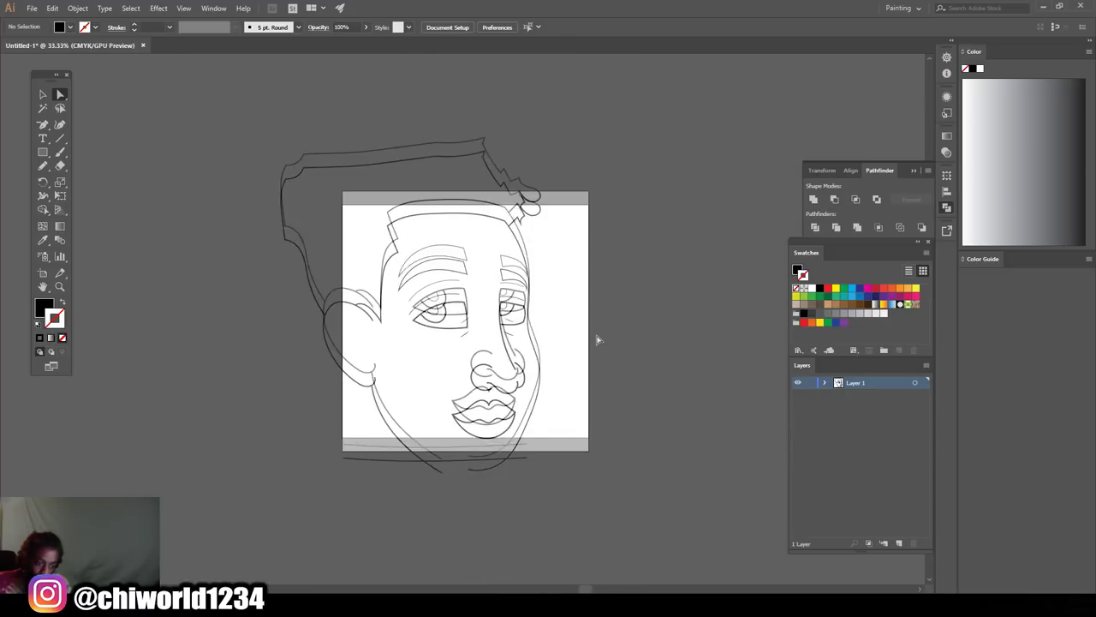
{"action": "scroll", "coordinate": [598, 340], "scroll_direction": "up", "scroll_amount": 3, "text": "alt"}
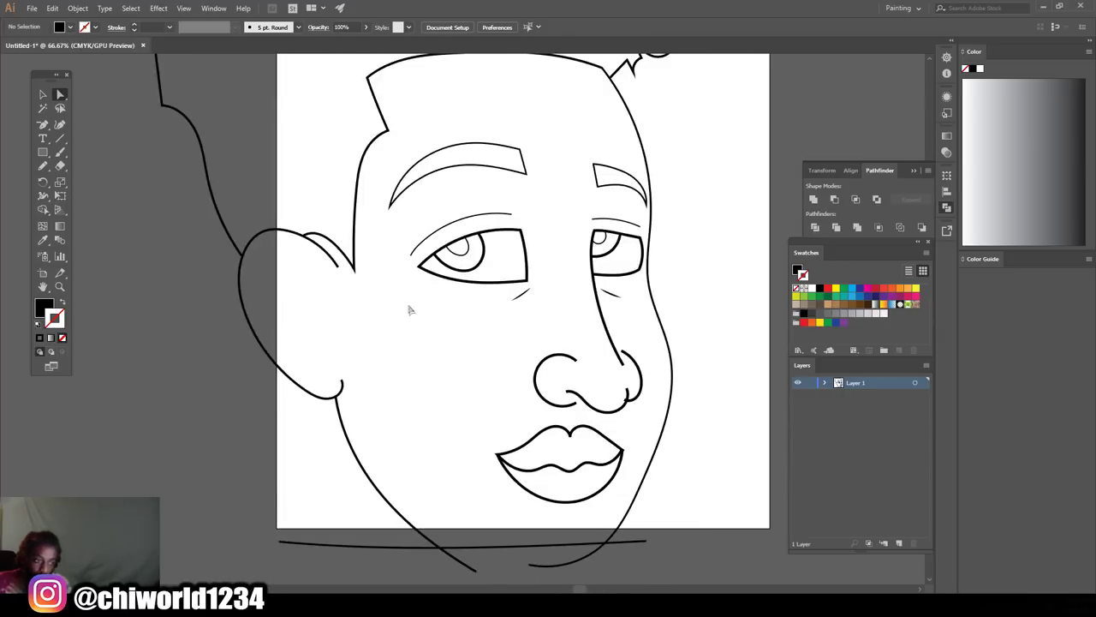
{"action": "scroll", "coordinate": [390, 320], "scroll_direction": "down", "scroll_amount": 1, "text": "alt"}
{"action": "left_click", "coordinate": [43, 164]}
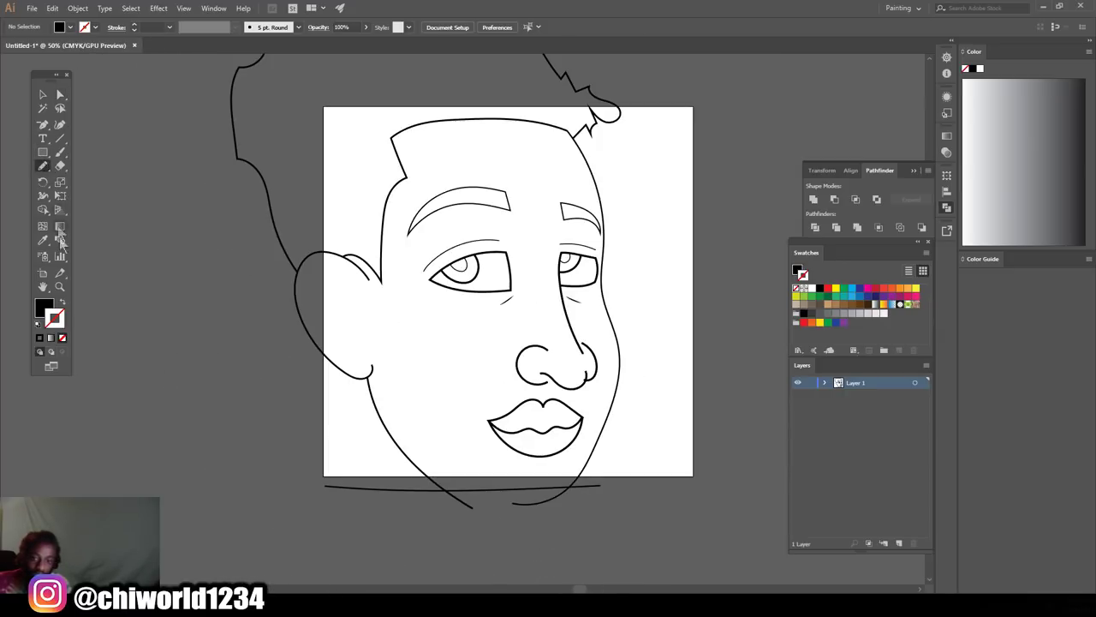
{"action": "left_click", "coordinate": [62, 304]}
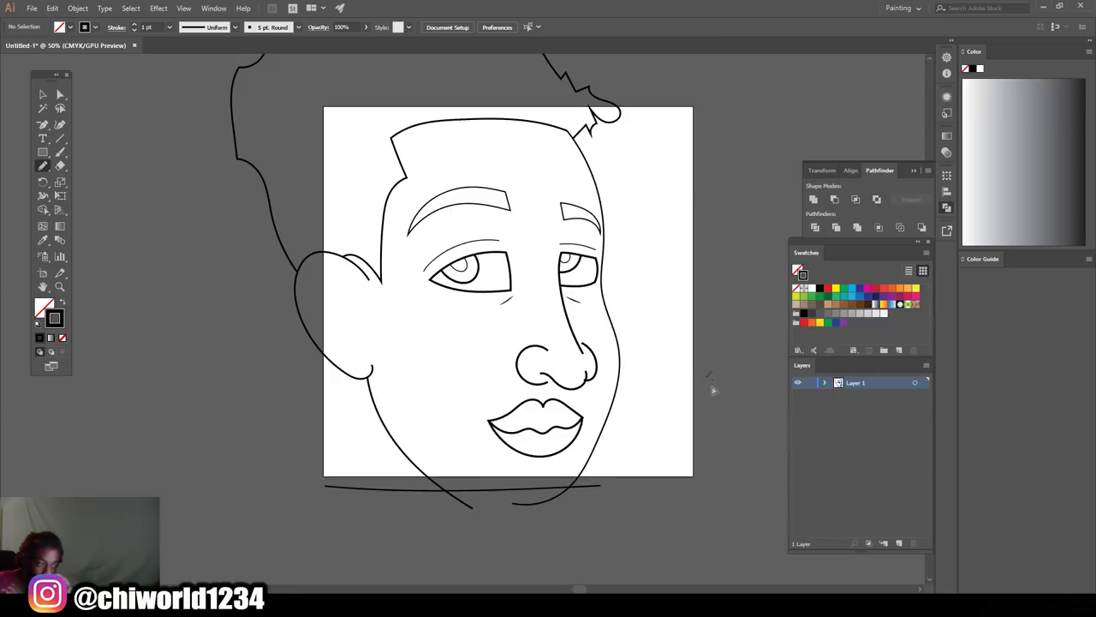
{"action": "scroll", "coordinate": [350, 311], "scroll_direction": "up", "scroll_amount": 5}
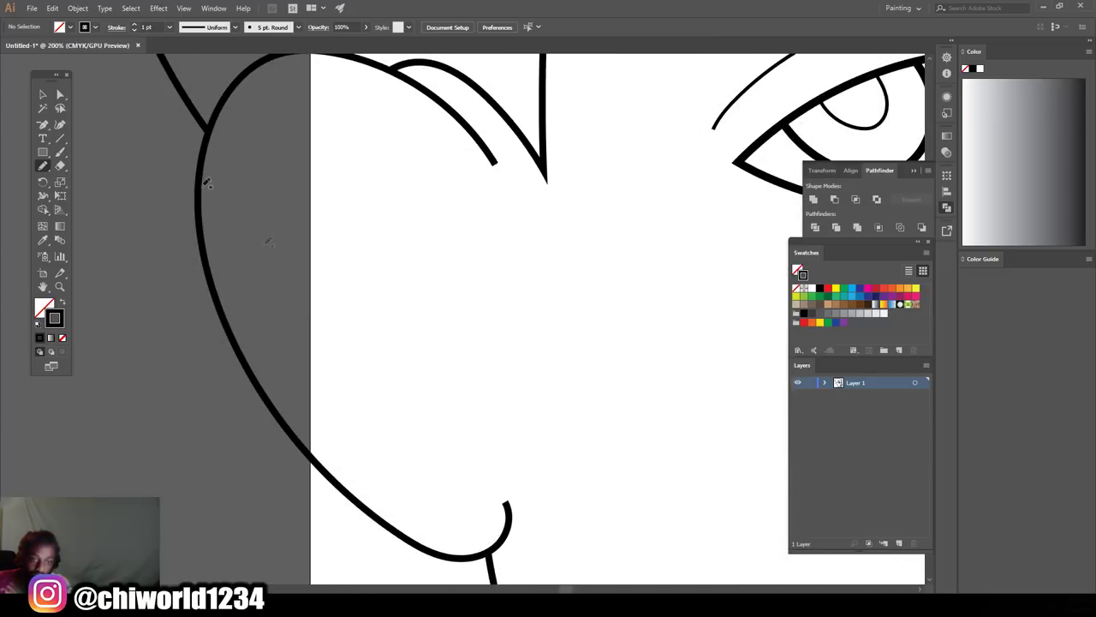
- Try to draw the inner ear folds with a 3 pt stroke: the ear opening, upper rim, middle fold and lower curve
{"action": "left_click", "coordinate": [169, 26]}
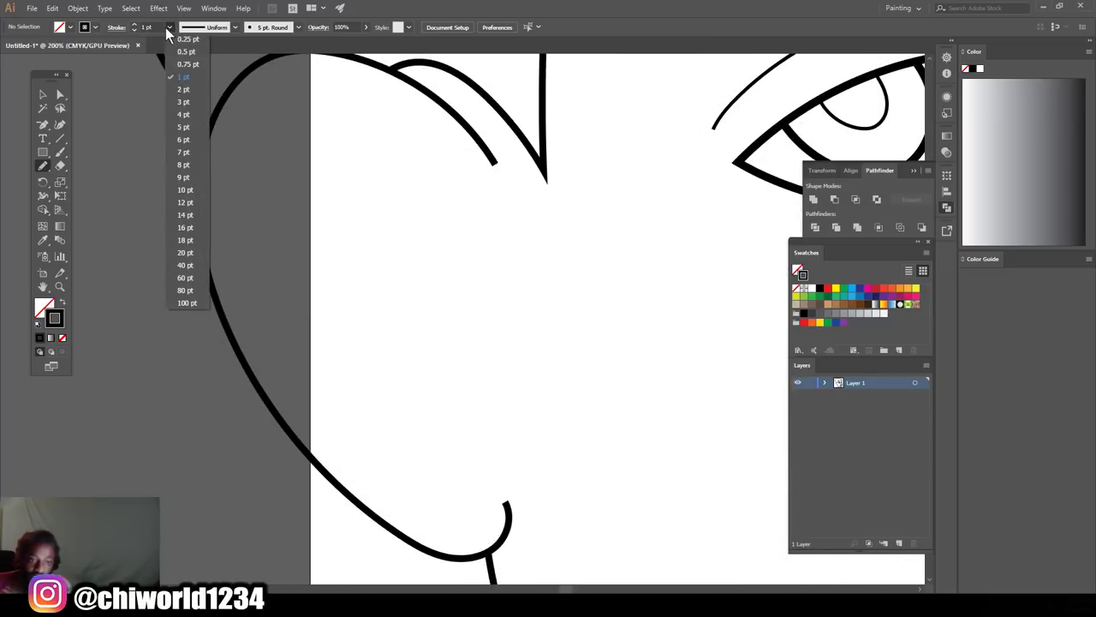
{"action": "left_click", "coordinate": [184, 102]}
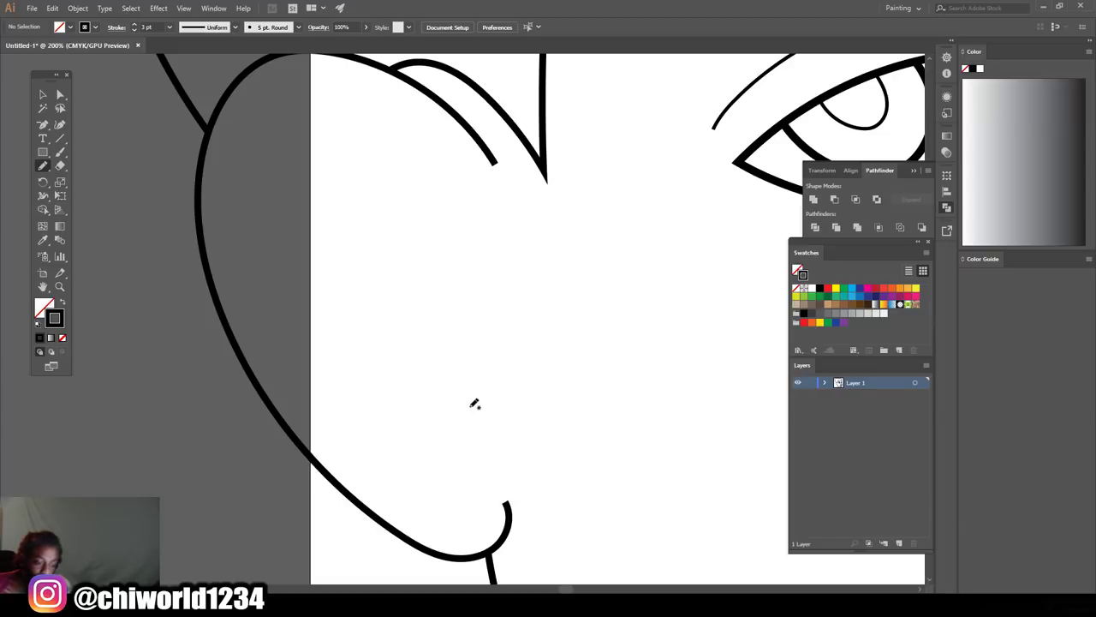
{"action": "left_click_drag", "start_coordinate": [472, 422], "coordinate": [421, 409]}
{"action": "mouse_move", "coordinate": [420, 291]}
{"action": "left_mouse_down"}
{"action": "mouse_move", "coordinate": [474, 300]}
{"action": "mouse_move", "coordinate": [494, 316]}
{"action": "mouse_move", "coordinate": [454, 286]}
{"action": "mouse_move", "coordinate": [428, 221]}
{"action": "mouse_move", "coordinate": [362, 152]}
{"action": "mouse_move", "coordinate": [312, 130]}
{"action": "mouse_move", "coordinate": [263, 170]}
{"action": "left_mouse_up"}
{"action": "left_click_drag", "start_coordinate": [253, 214], "coordinate": [261, 269]}
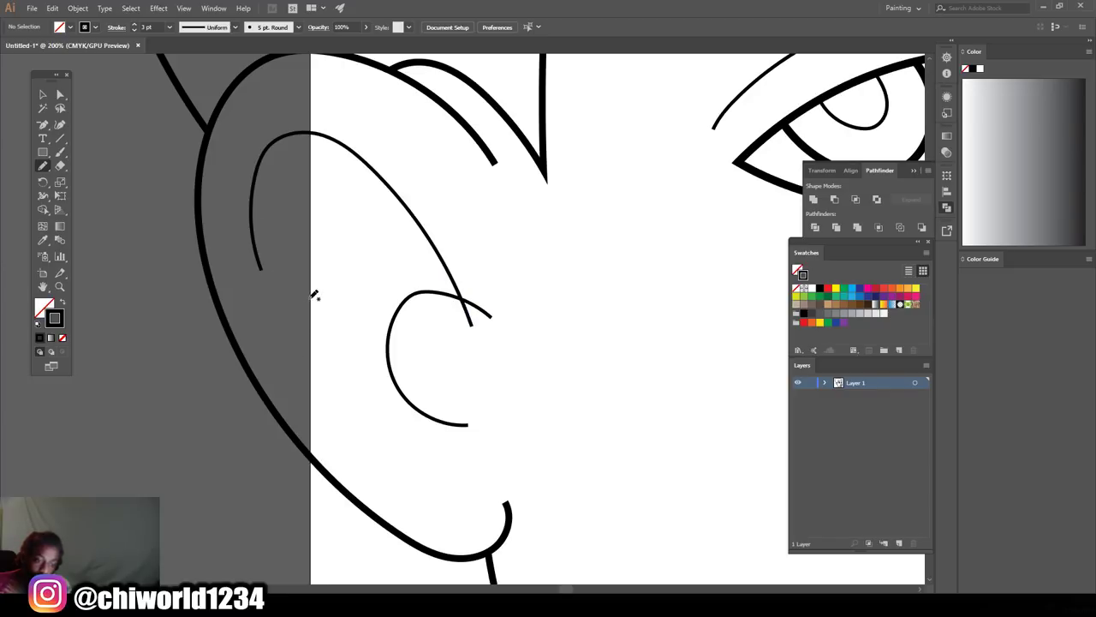
{"action": "mouse_move", "coordinate": [340, 260]}
{"action": "left_mouse_down"}
{"action": "mouse_move", "coordinate": [372, 215]}
{"action": "mouse_move", "coordinate": [385, 161]}
{"action": "left_mouse_up"}
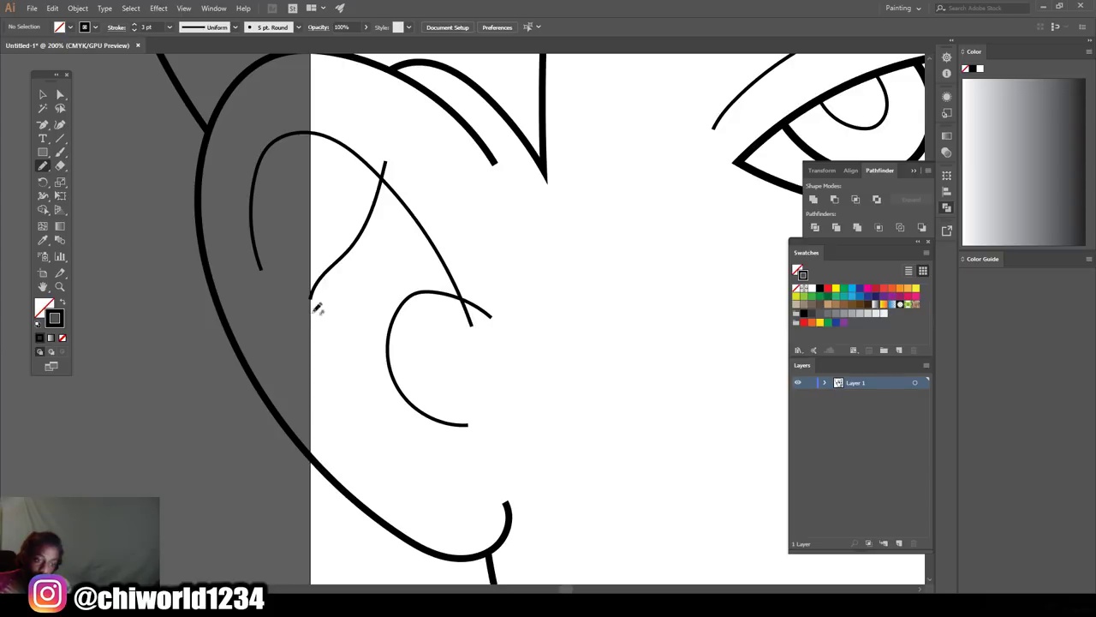
{"action": "mouse_move", "coordinate": [309, 326]}
{"action": "left_mouse_down"}
{"action": "mouse_move", "coordinate": [352, 402]}
{"action": "mouse_move", "coordinate": [394, 429]}
{"action": "mouse_move", "coordinate": [422, 424]}
{"action": "mouse_move", "coordinate": [464, 461]}
{"action": "left_mouse_up"}
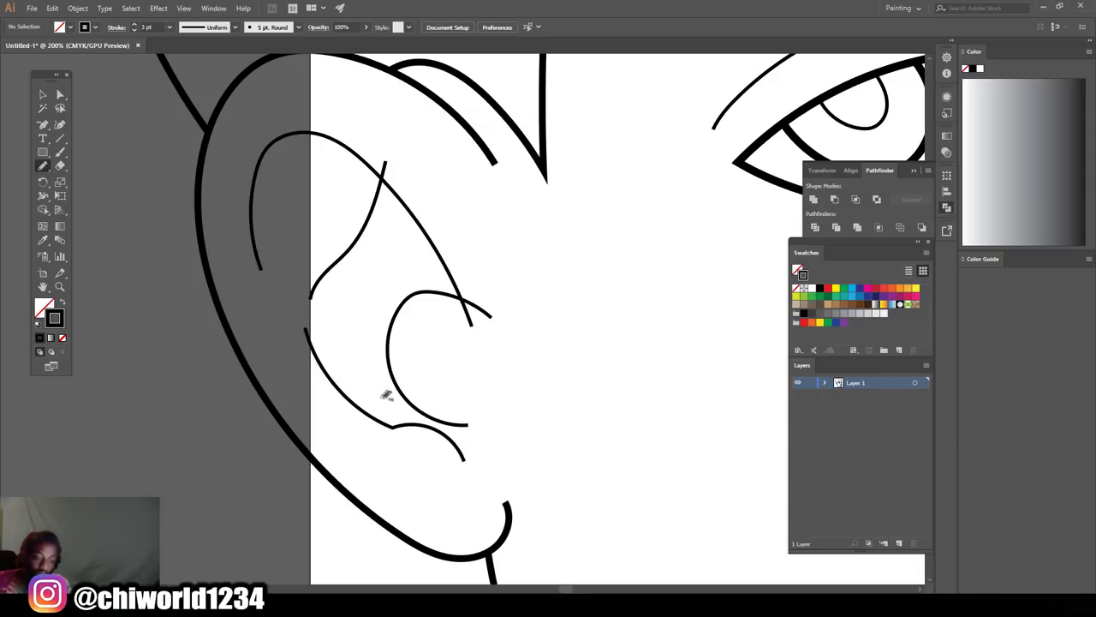
{"action": "mouse_move", "coordinate": [390, 390]}
{"action": "left_mouse_down"}
{"action": "mouse_move", "coordinate": [394, 286]}
{"action": "mouse_move", "coordinate": [428, 209]}
{"action": "left_mouse_up"}
- Check the inner ear lines against the whole face and undo all of the 3 pt strokes
{"action": "key", "text": "ctrl+minus"}
{"action": "key", "text": "ctrl+minus"}
{"action": "key", "text": "ctrl+minus"}
{"action": "key", "text": "ctrl+minus"}
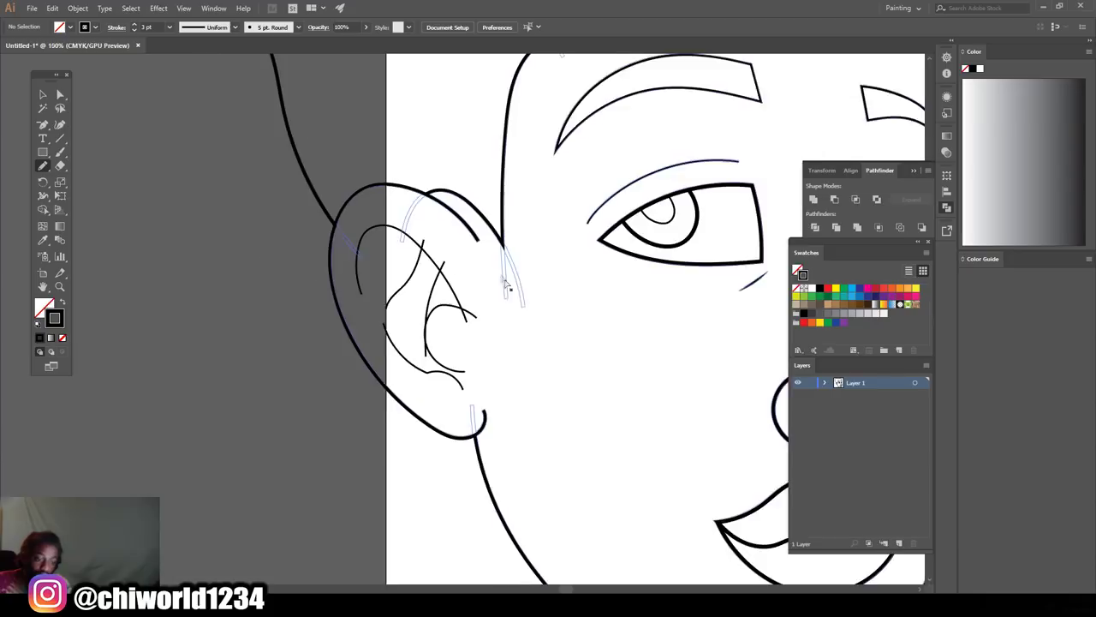
{"action": "key", "text": "ctrl+plus"}
{"action": "key", "text": "ctrl+plus"}
{"action": "key", "text": "ctrl+plus"}
{"action": "key", "text": "ctrl+plus"}
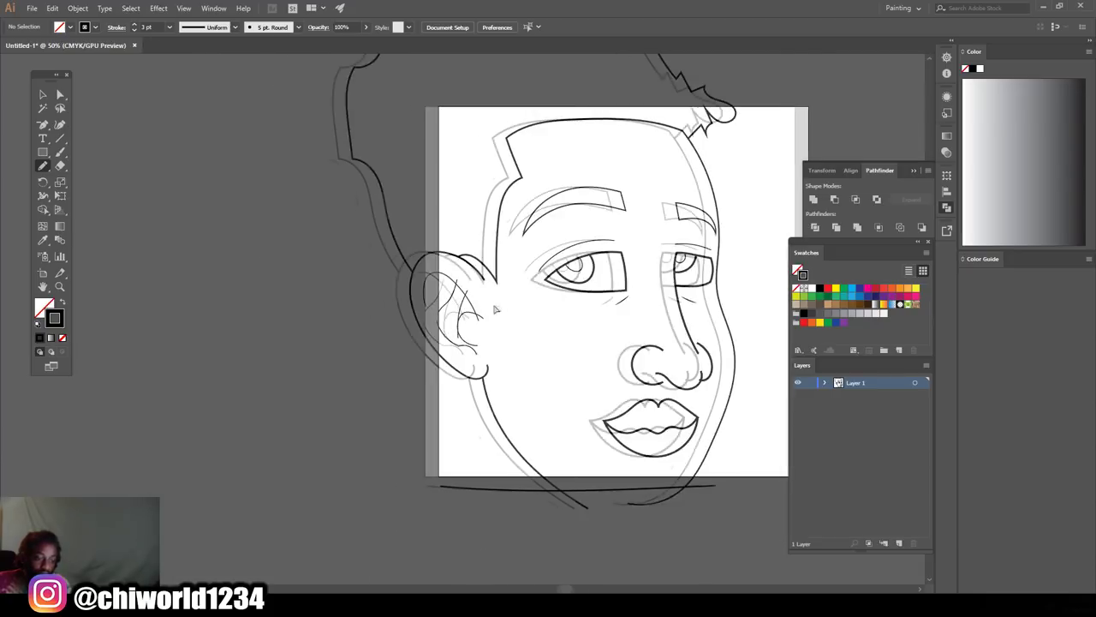
{"action": "key", "text": "ctrl+z"}
{"action": "key", "text": "ctrl+z"}
{"action": "key", "text": "ctrl+z"}
{"action": "key", "text": "ctrl+z"}
{"action": "key", "text": "ctrl+z"}
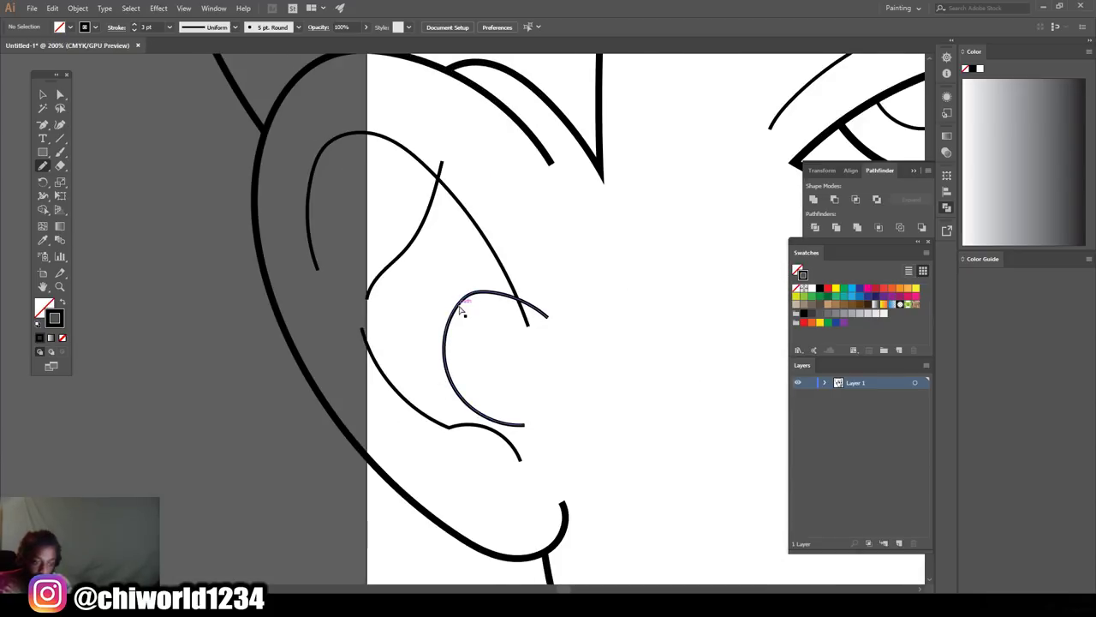
{"action": "key", "text": "ctrl+z"}
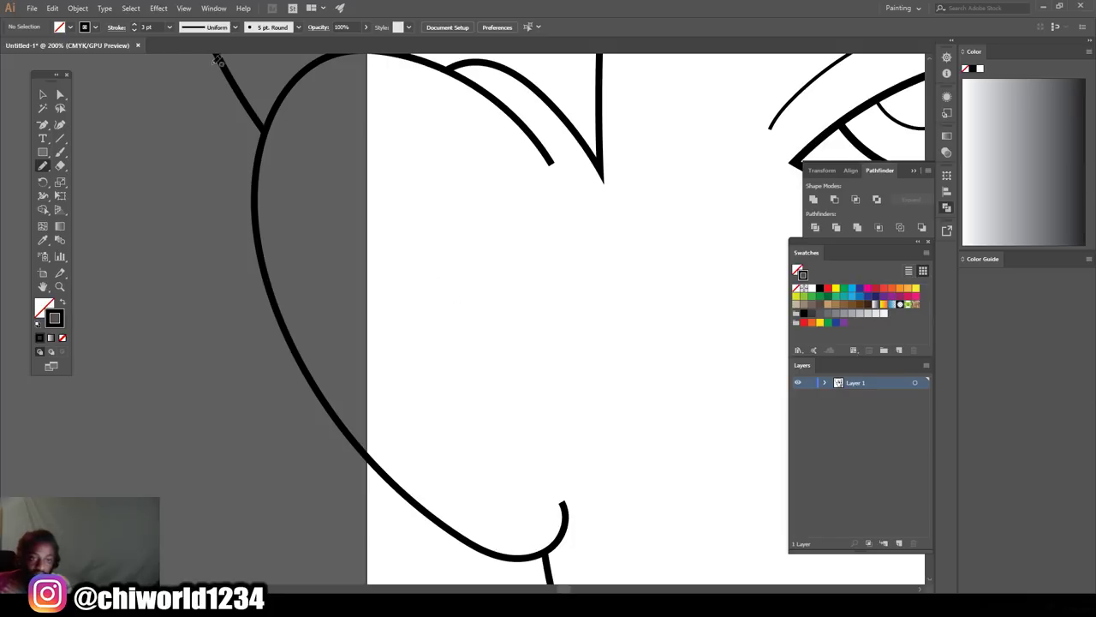
- Set the stroke weight to 5 pt and draw a C-shaped curve for the ear opening inside the left ear
{"action": "left_click", "coordinate": [169, 29]}
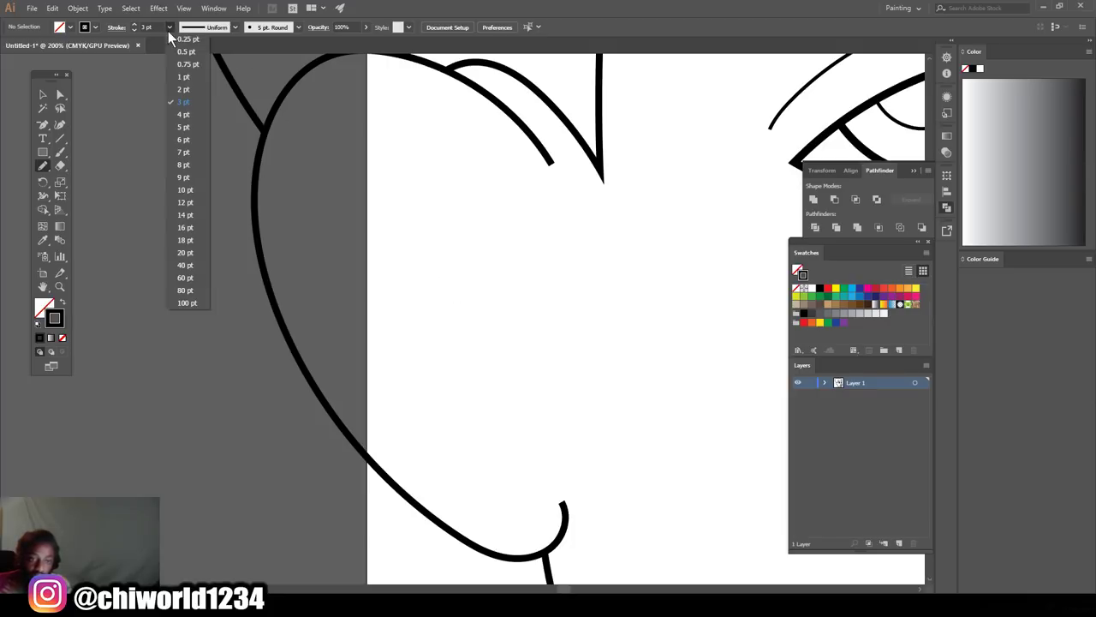
{"action": "left_click", "coordinate": [183, 127]}
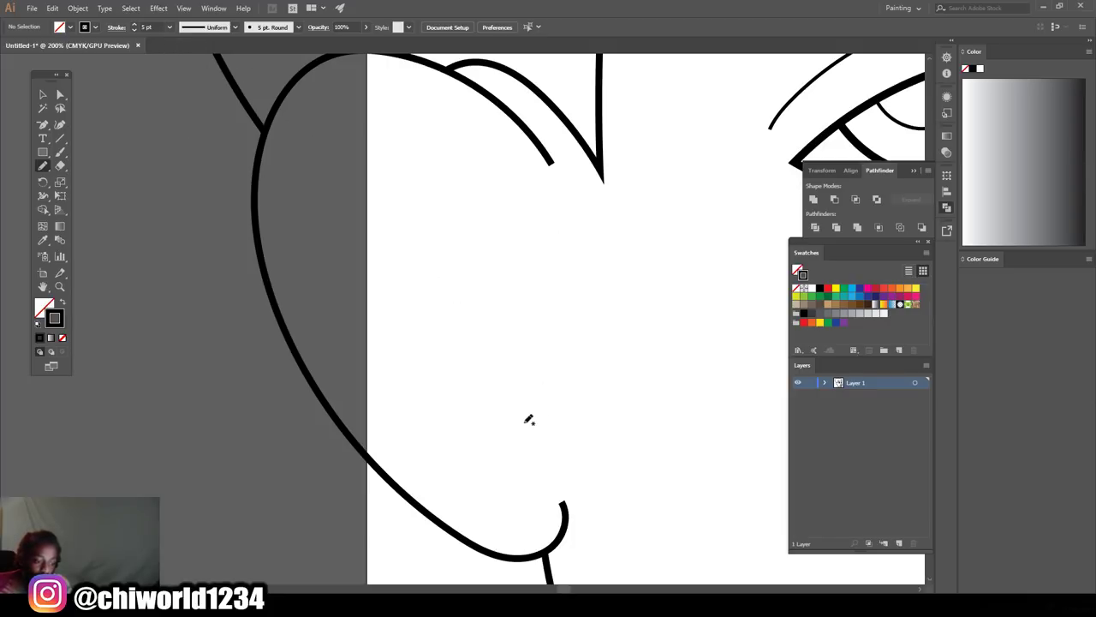
{"action": "left_click_drag", "start_coordinate": [512, 426], "coordinate": [461, 405]}
{"action": "mouse_move", "coordinate": [435, 368]}
{"action": "left_mouse_down"}
{"action": "mouse_move", "coordinate": [430, 316]}
{"action": "mouse_move", "coordinate": [514, 316]}
{"action": "mouse_move", "coordinate": [513, 326]}
{"action": "left_mouse_up"}
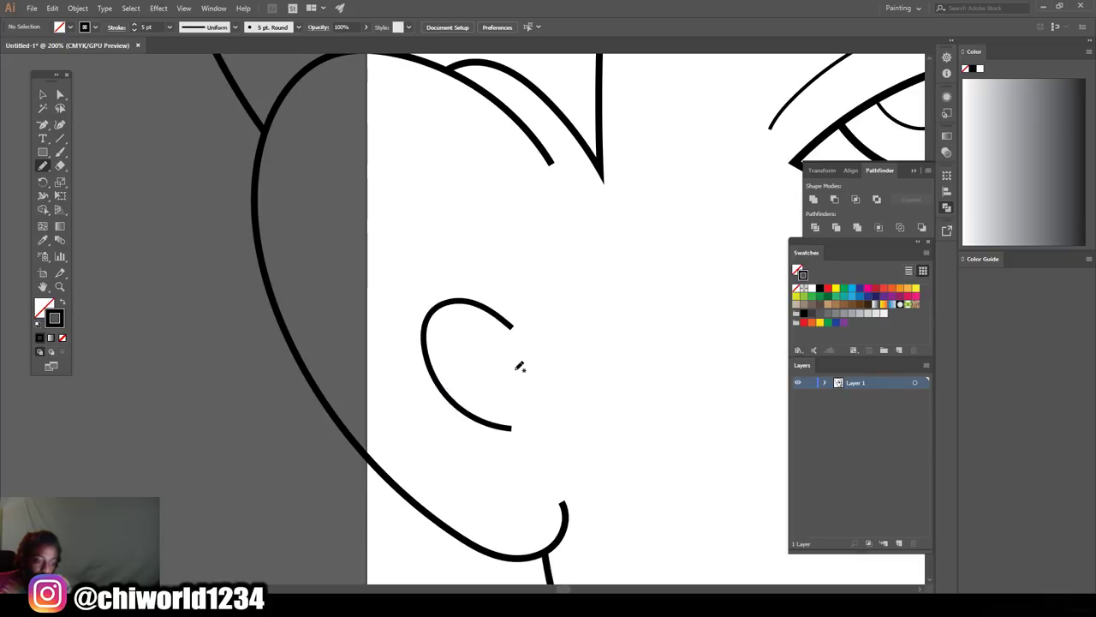
- Draw the curved upper rim and the S-shaped middle fold inside the left ear with the 5 pt black stroke
{"action": "mouse_move", "coordinate": [511, 370]}
{"action": "left_mouse_down"}
{"action": "mouse_move", "coordinate": [495, 269]}
{"action": "mouse_move", "coordinate": [439, 169]}
{"action": "mouse_move", "coordinate": [399, 138]}
{"action": "mouse_move", "coordinate": [344, 141]}
{"action": "left_mouse_up"}
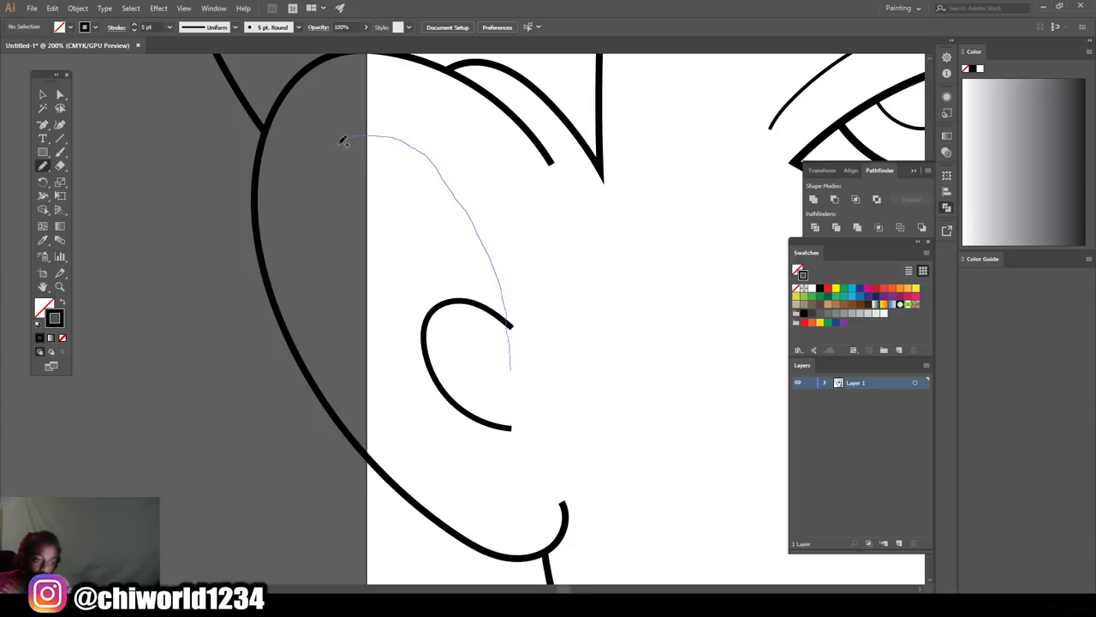
{"action": "left_click_drag", "start_coordinate": [340, 242], "coordinate": [339, 244]}
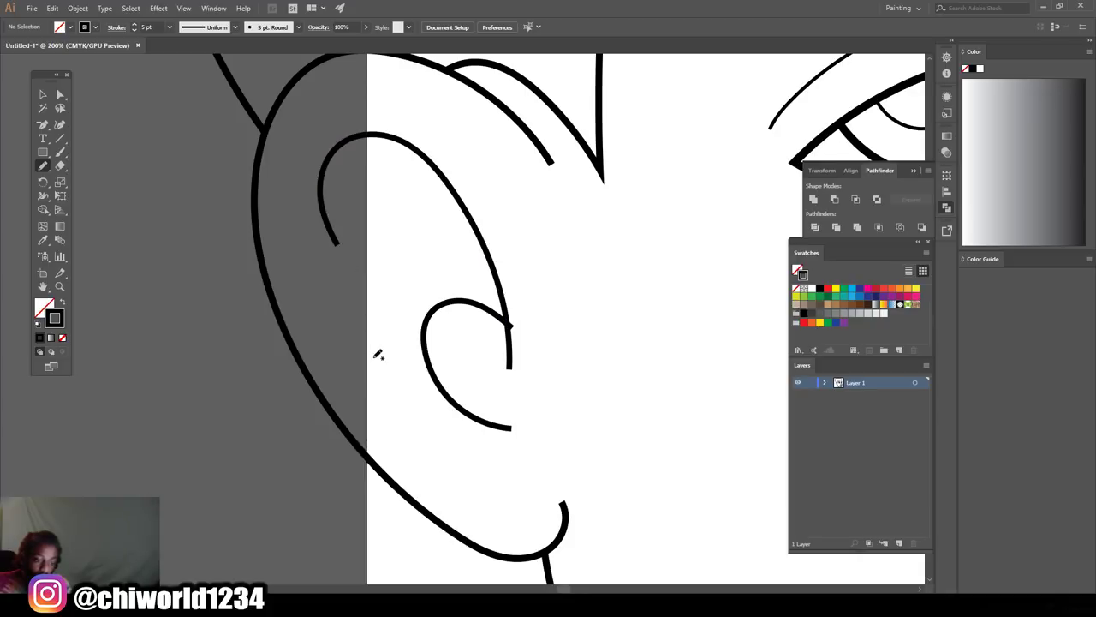
{"action": "mouse_move", "coordinate": [375, 333]}
{"action": "left_mouse_down"}
{"action": "mouse_move", "coordinate": [373, 287]}
{"action": "mouse_move", "coordinate": [418, 228]}
{"action": "mouse_move", "coordinate": [447, 150]}
{"action": "left_mouse_up"}
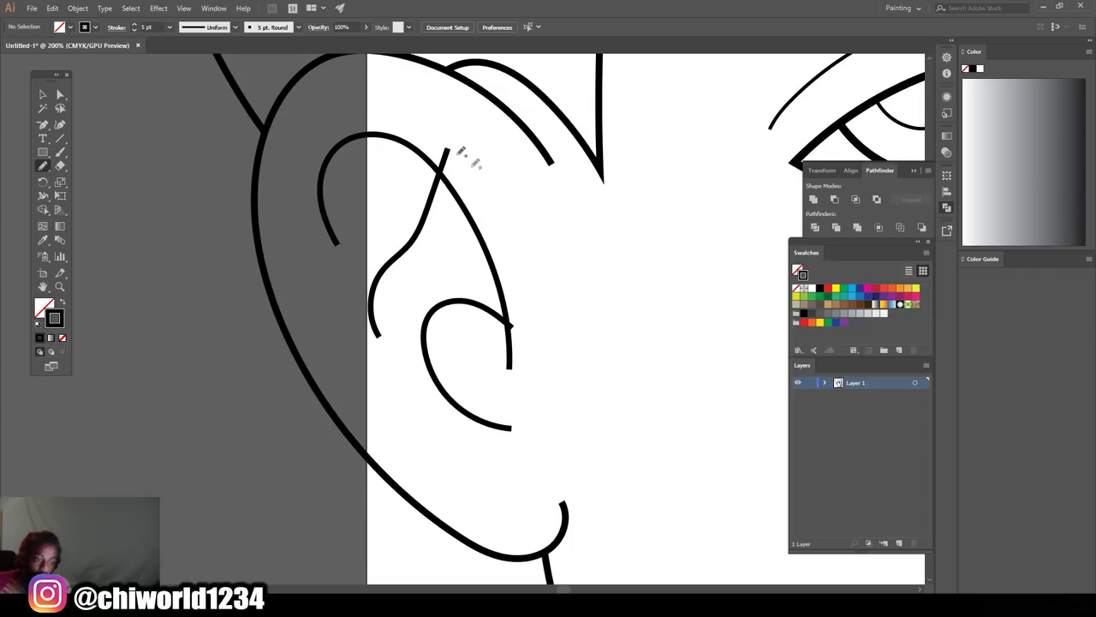
- Select all the face line art, expand its fill and stroke, and split it with the Pathfinder Divide operation
{"action": "scroll", "coordinate": [571, 261], "scroll_direction": "down", "scroll_amount": 4}
{"action": "scroll", "coordinate": [502, 293], "scroll_direction": "up", "scroll_amount": 4}
{"action": "left_click", "coordinate": [43, 94]}
{"action": "mouse_move", "coordinate": [484, 224]}
{"action": "left_mouse_down"}
{"action": "mouse_move", "coordinate": [609, 386]}
{"action": "mouse_move", "coordinate": [580, 387]}
{"action": "left_mouse_up"}
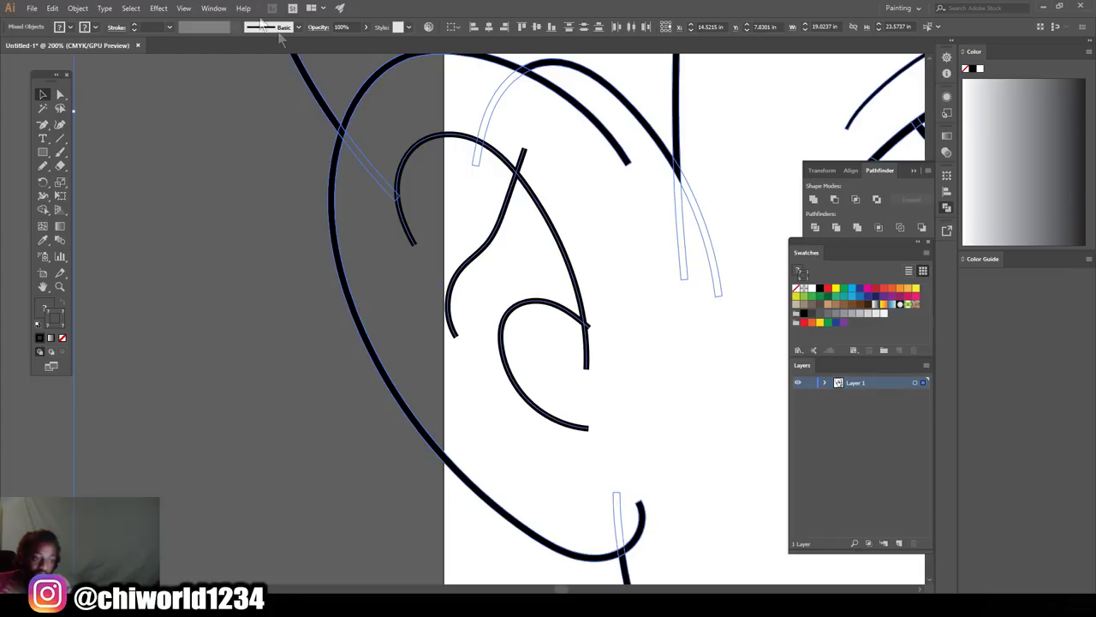
{"action": "left_click", "coordinate": [78, 8]}
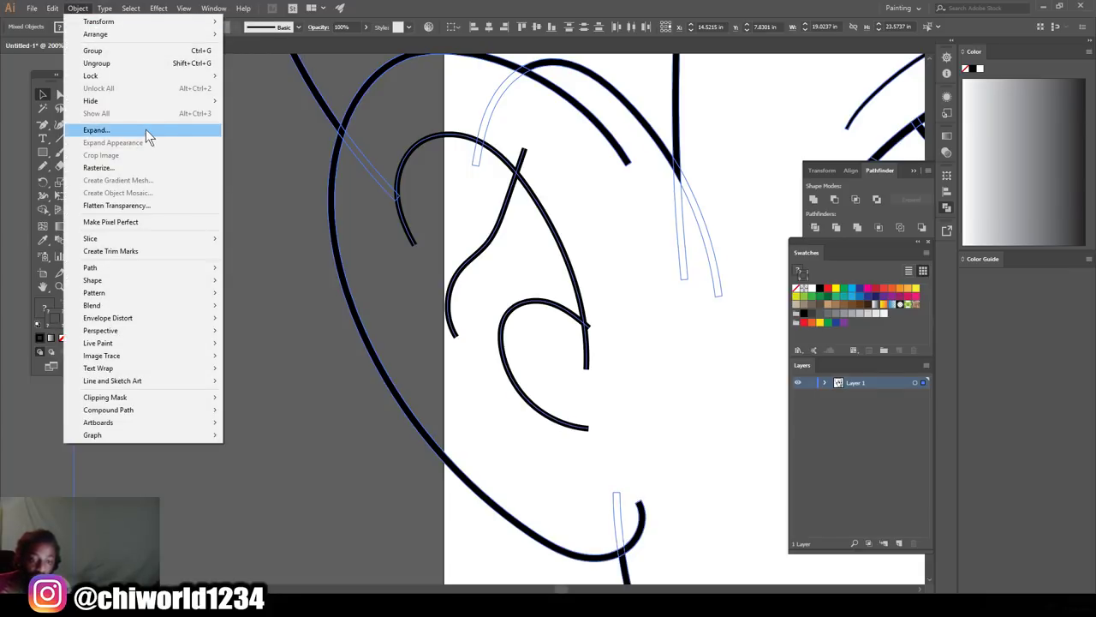
{"action": "left_click", "coordinate": [146, 129]}
{"action": "left_click", "coordinate": [39, 165]}
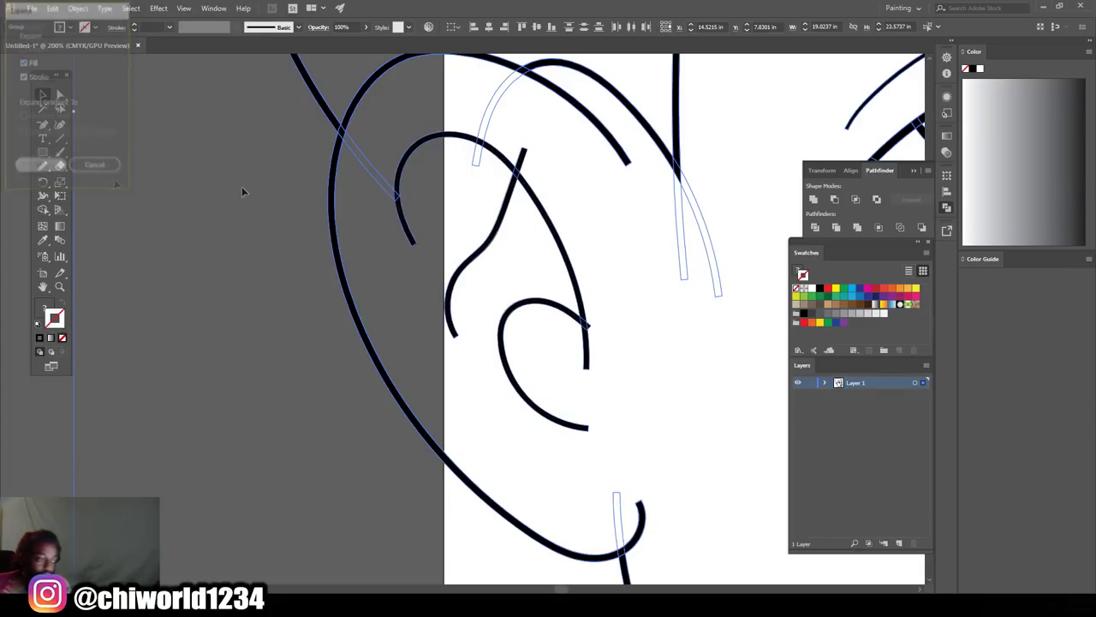
{"action": "left_click", "coordinate": [816, 227]}
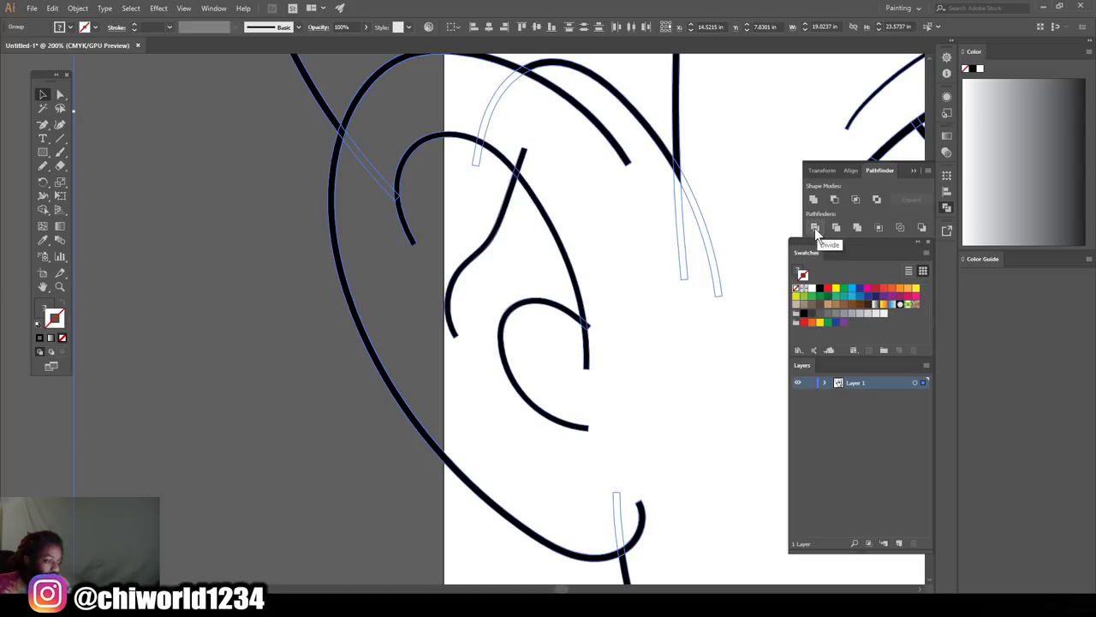
- Delete the overhanging end of the middle fold above the ear rim and the tip of the ear opening curve past the rim
{"action": "left_click", "coordinate": [60, 96]}
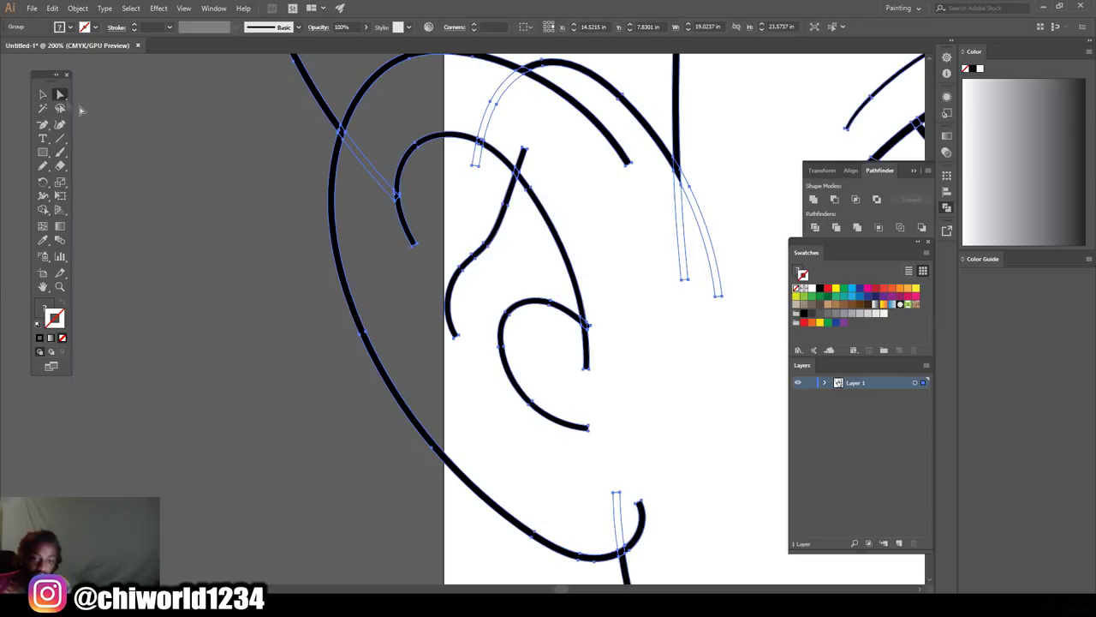
{"action": "left_click", "coordinate": [209, 204]}
{"action": "left_click", "coordinate": [524, 154]}
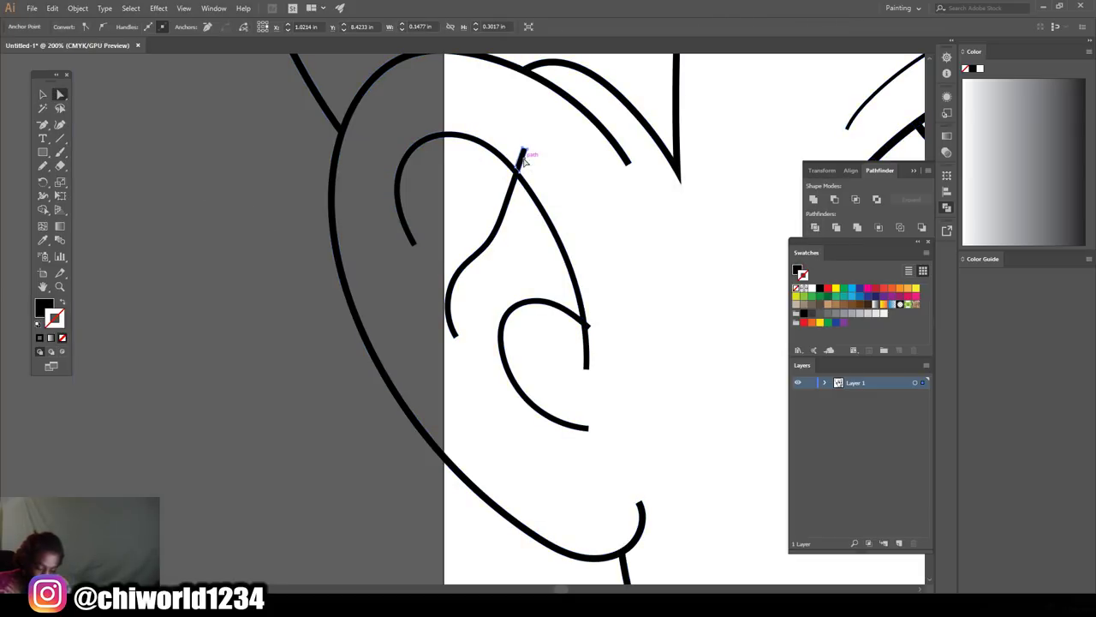
{"action": "key", "text": "Delete"}
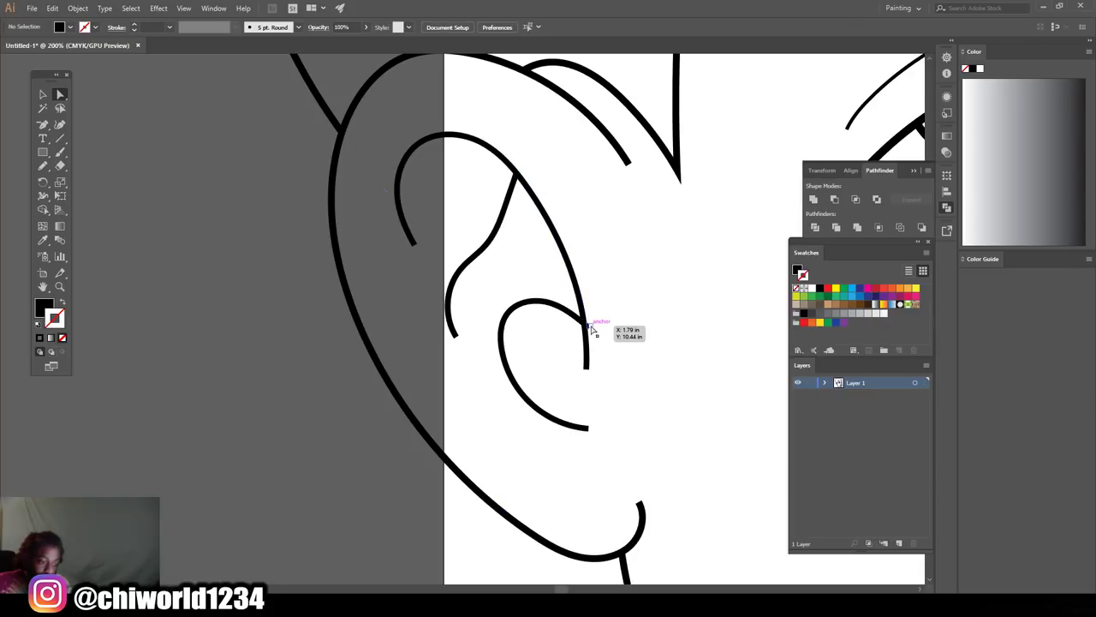
{"action": "left_click", "coordinate": [615, 349]}
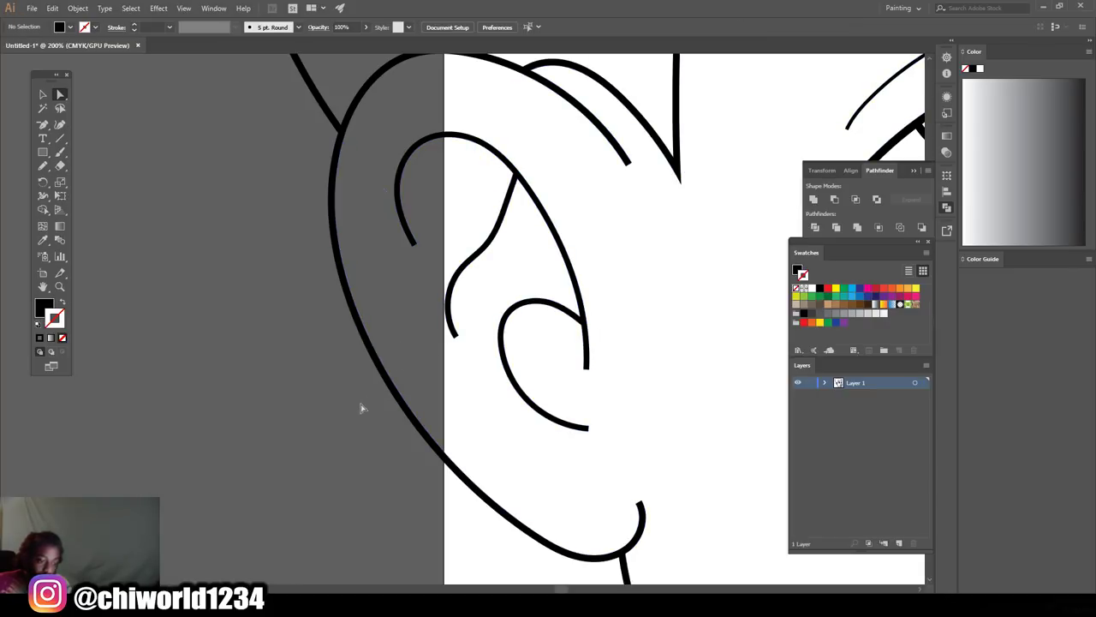
- Select the whole face drawing, expand it, combine its pieces with the Pathfinder Merge operation, and deselect it
{"action": "scroll", "coordinate": [291, 401], "scroll_direction": "down", "scroll_amount": 5}
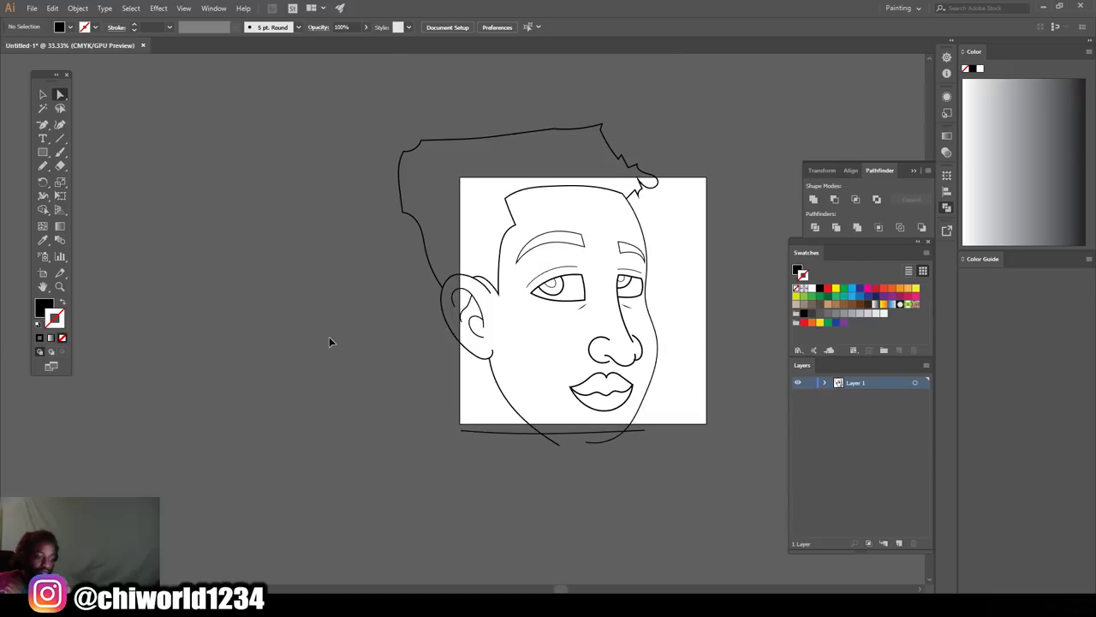
{"action": "scroll", "coordinate": [330, 341], "scroll_direction": "up", "scroll_amount": 1}
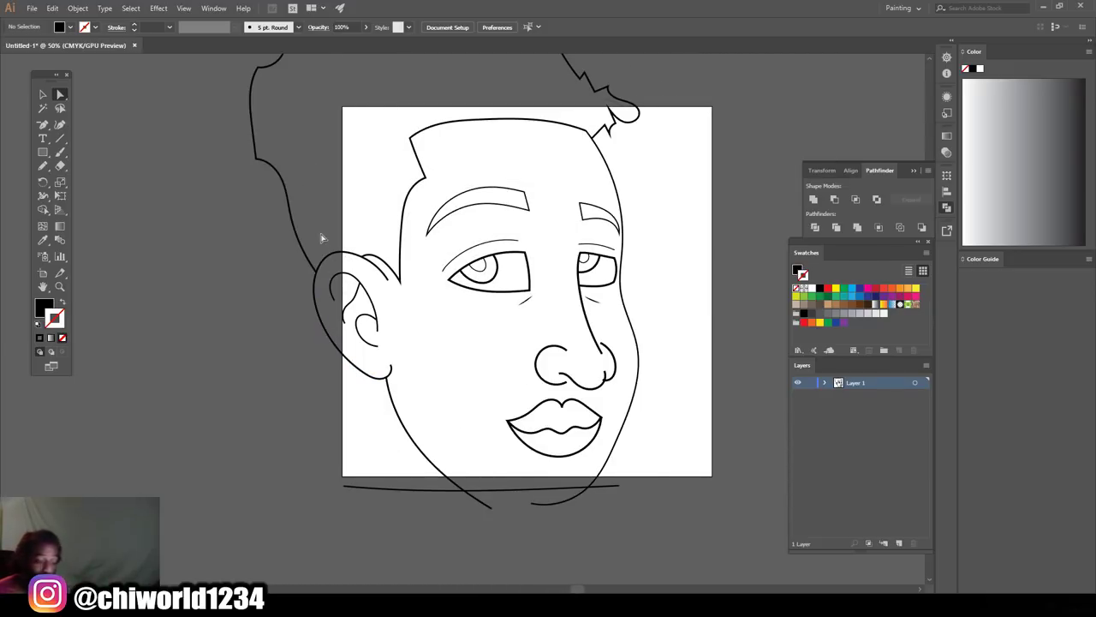
{"action": "scroll", "coordinate": [317, 231], "scroll_direction": "up", "scroll_amount": 2}
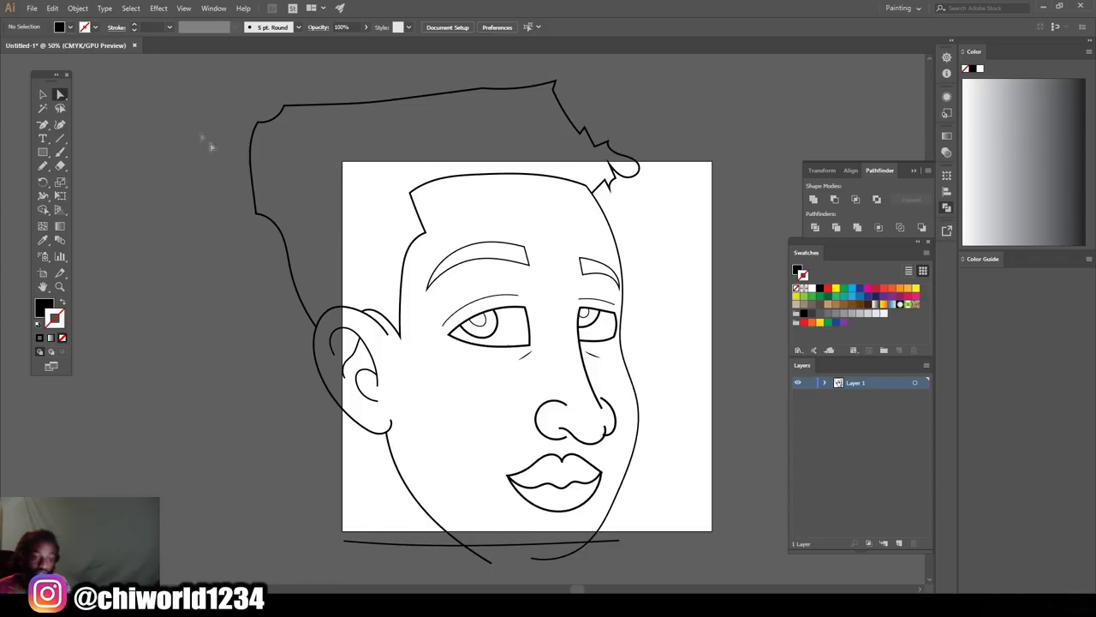
{"action": "left_click", "coordinate": [43, 95]}
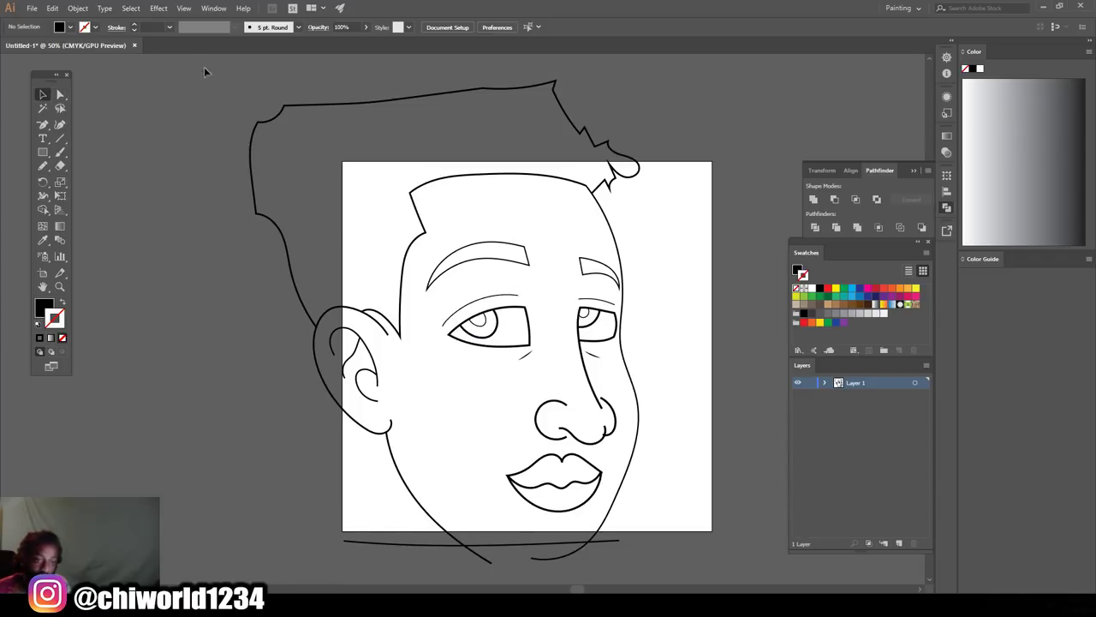
{"action": "scroll", "coordinate": [600, 386], "scroll_direction": "down", "scroll_amount": 3}
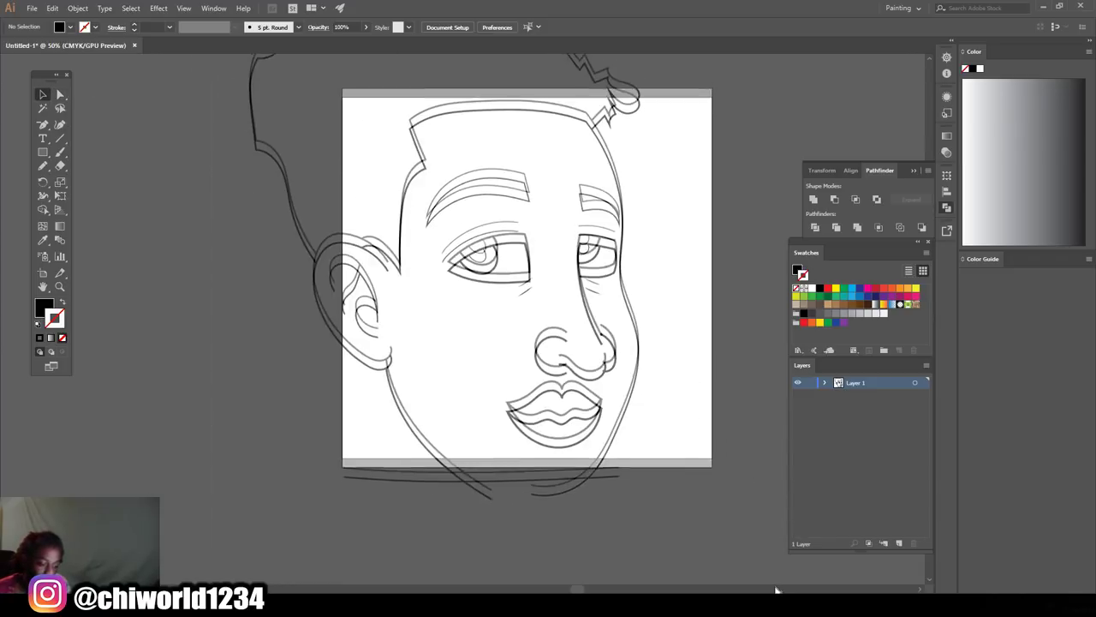
{"action": "left_click", "coordinate": [557, 308]}
{"action": "scroll", "coordinate": [555, 303], "scroll_direction": "up", "scroll_amount": 5}
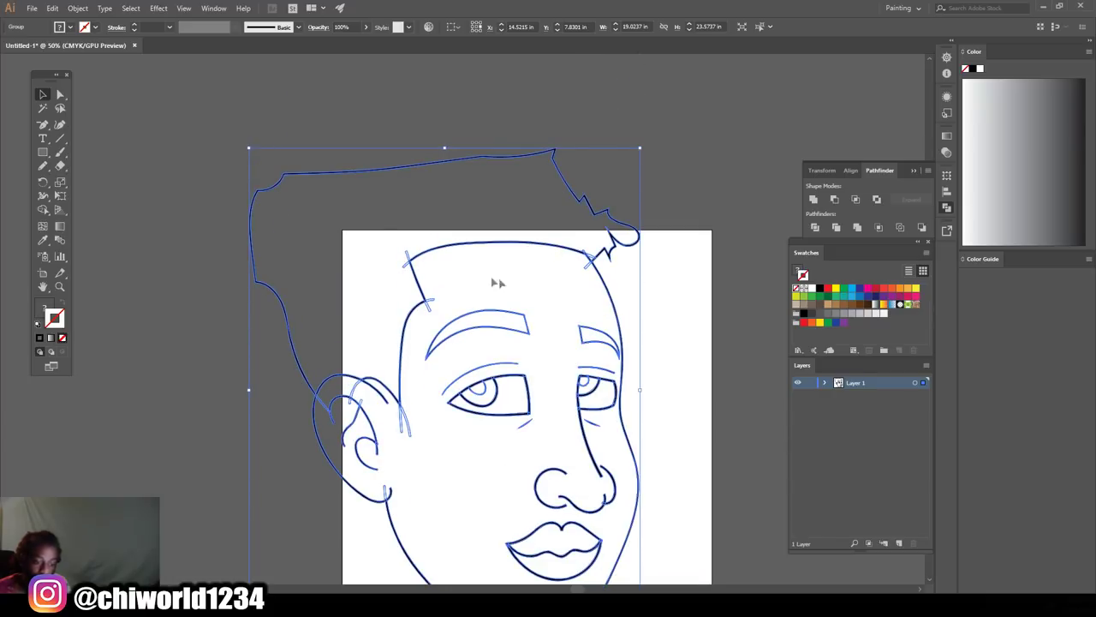
{"action": "left_click", "coordinate": [75, 9]}
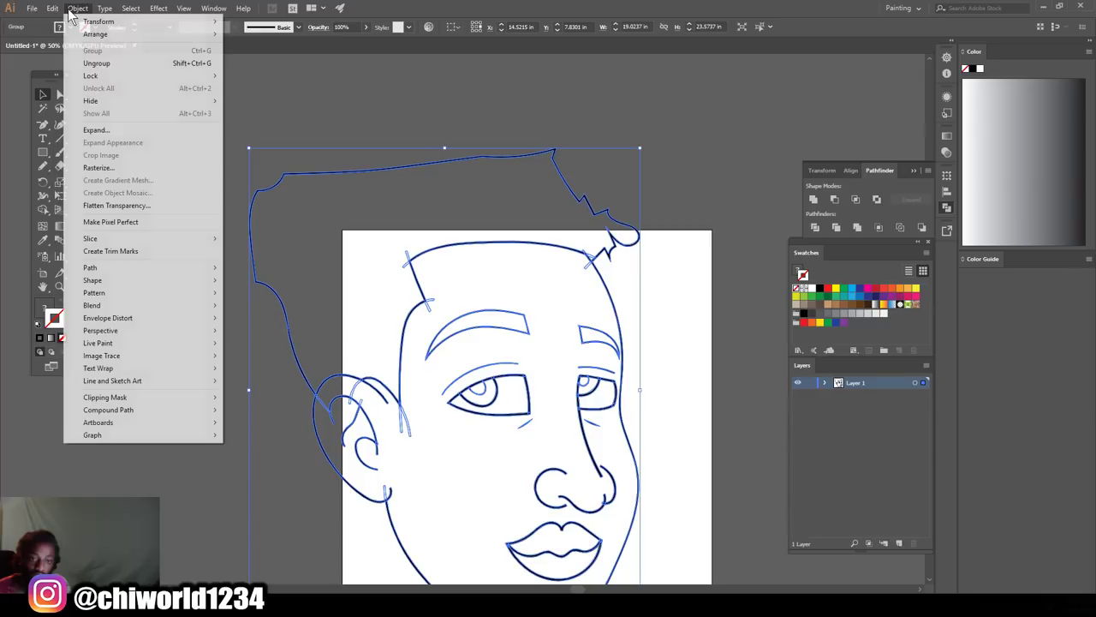
{"action": "left_click", "coordinate": [101, 128]}
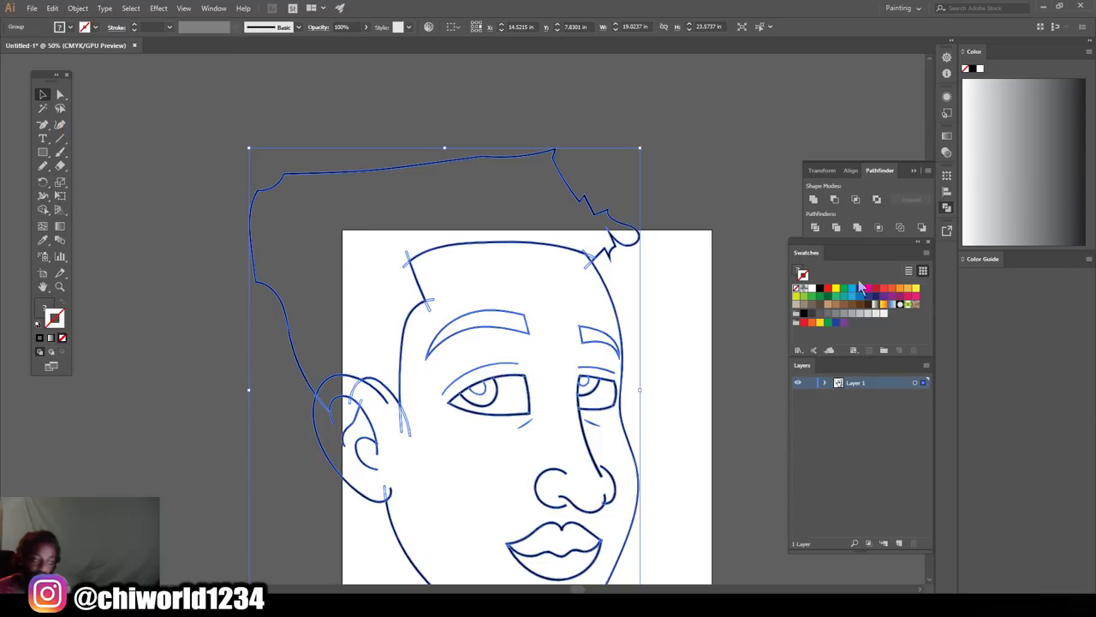
{"action": "left_click", "coordinate": [857, 227]}
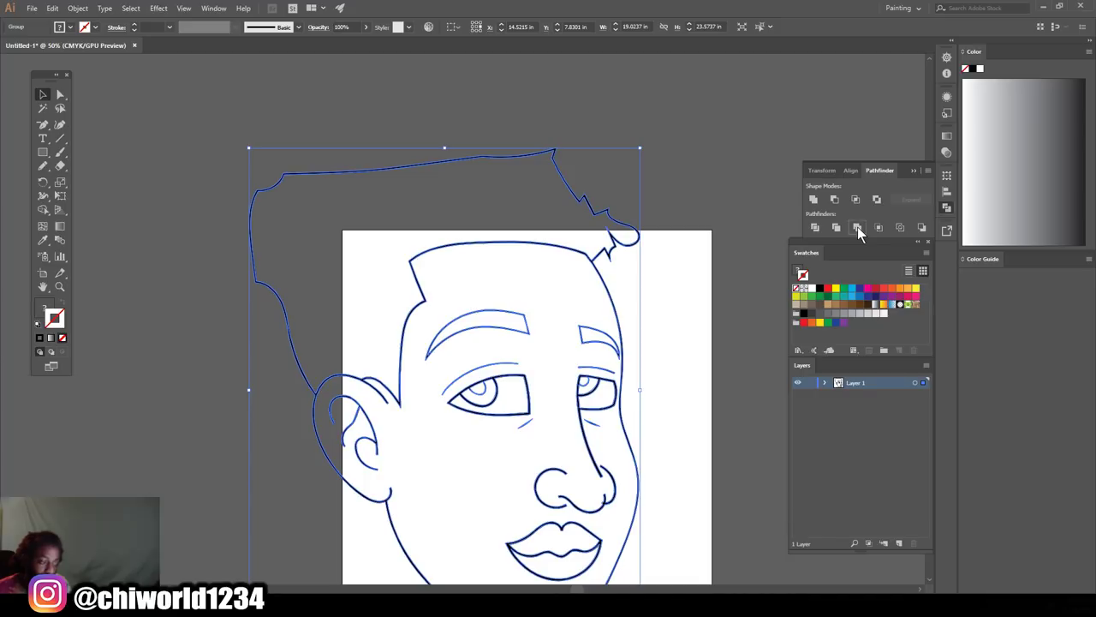
{"action": "scroll", "coordinate": [762, 332], "scroll_direction": "down", "scroll_amount": 2}
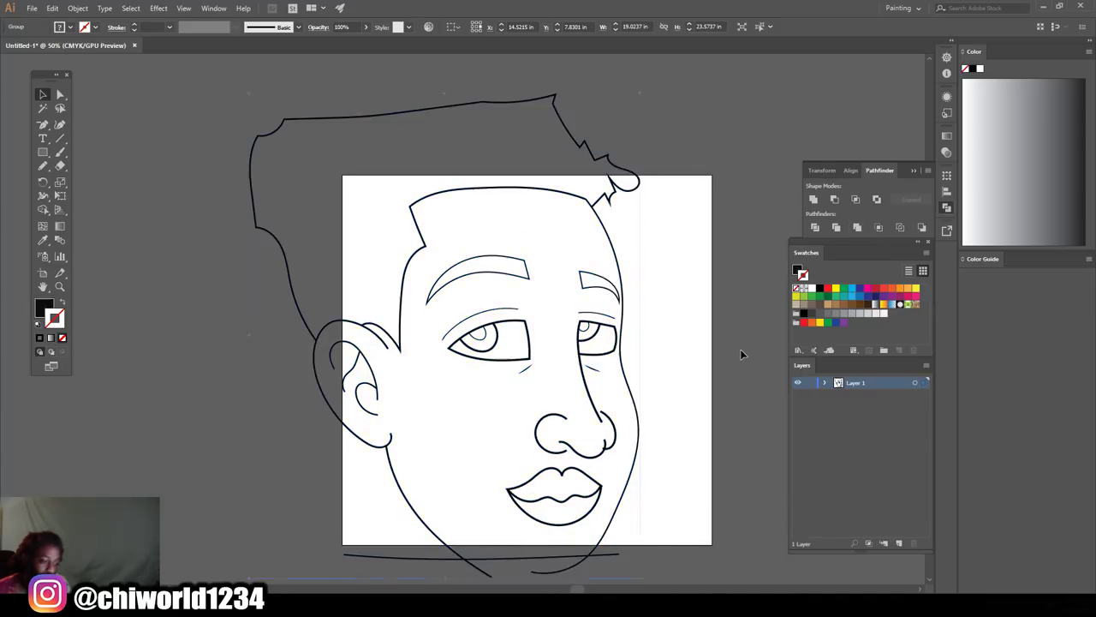
{"action": "left_click", "coordinate": [741, 354]}
- Duplicate Layer 1, lock the copy above it, and make the original Layer 1 the active layer
{"action": "scroll", "coordinate": [742, 354], "scroll_direction": "down", "scroll_amount": 3}
{"action": "left_click_drag", "start_coordinate": [874, 387], "coordinate": [900, 543]}
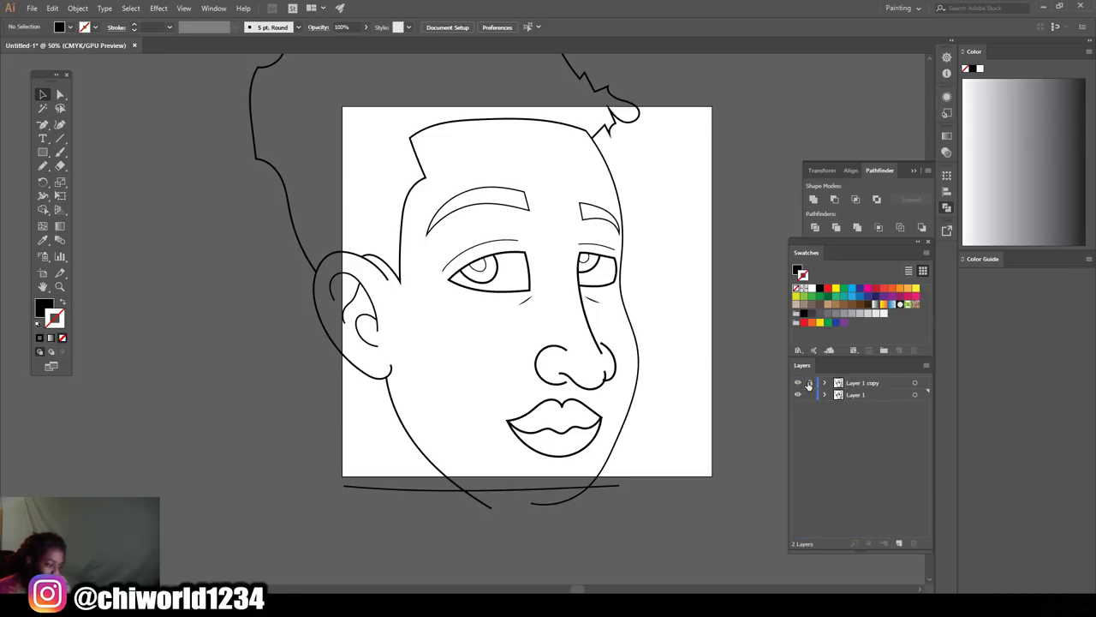
{"action": "left_click", "coordinate": [866, 392]}
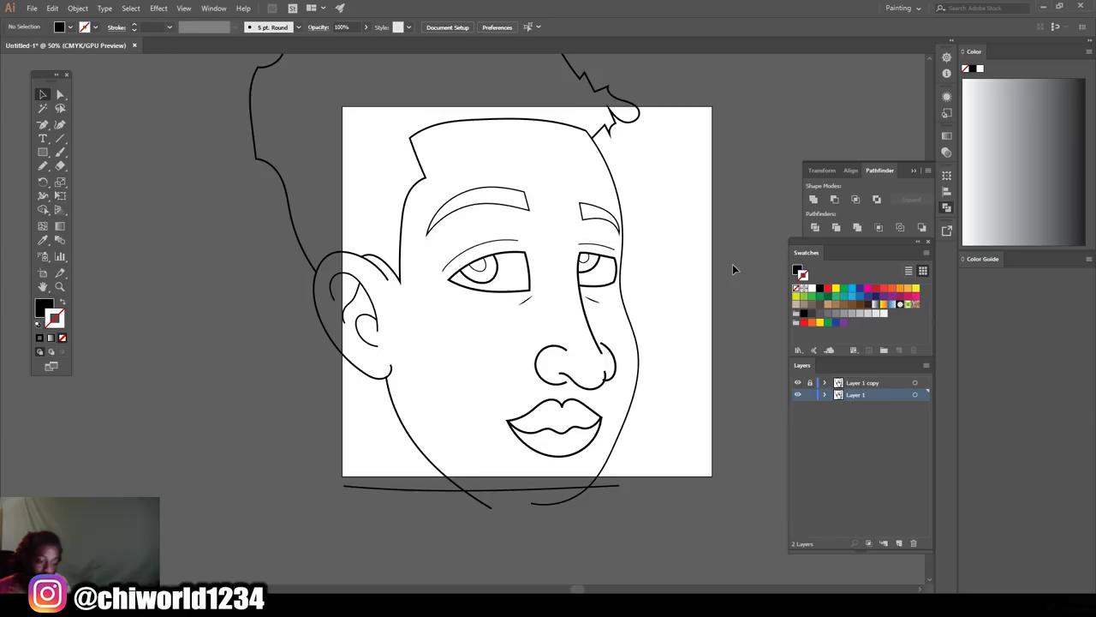
{"action": "scroll", "coordinate": [768, 342], "scroll_direction": "up", "scroll_amount": 1}
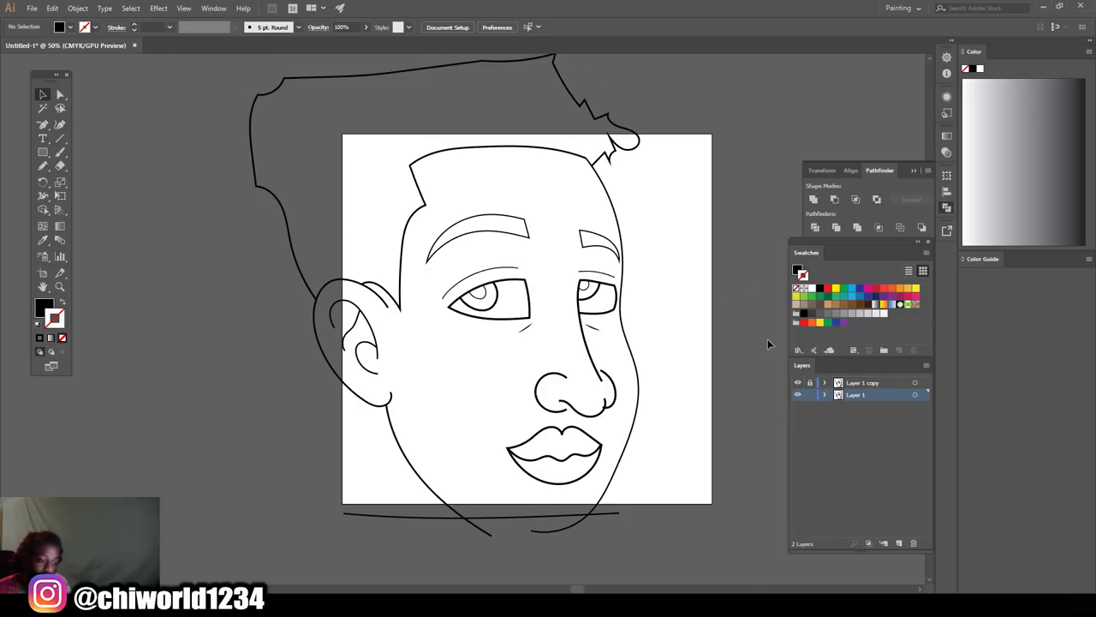
- Apply a light brown swatch to the stroke and adjust it in the Color Picker to the peach skin tone F4BC9D
{"action": "left_click", "coordinate": [829, 305]}
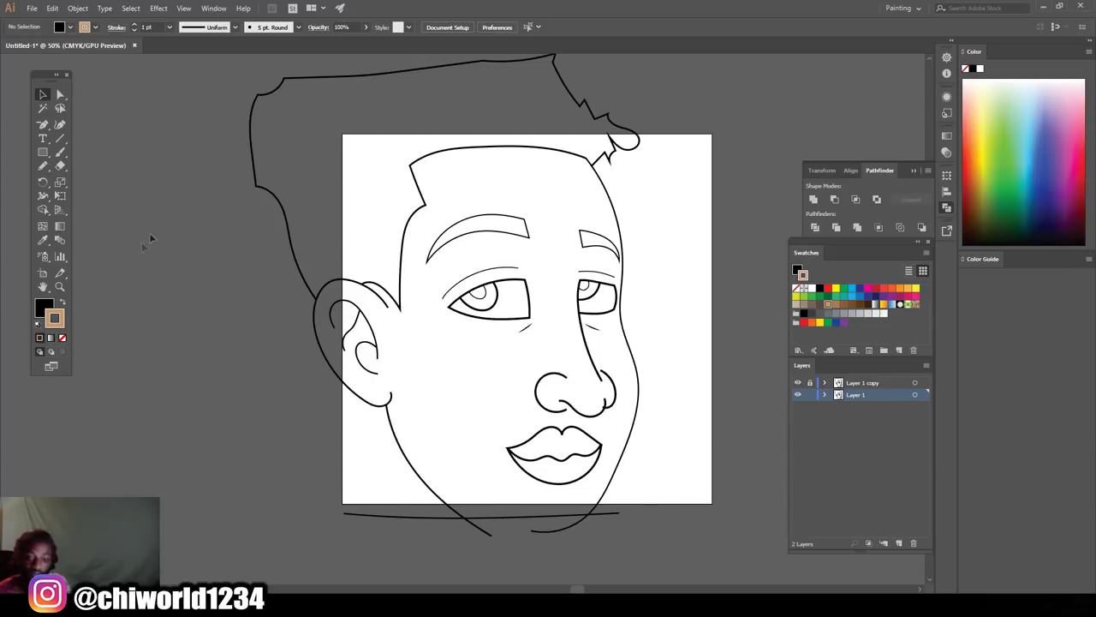
{"action": "double_click", "coordinate": [54, 319]}
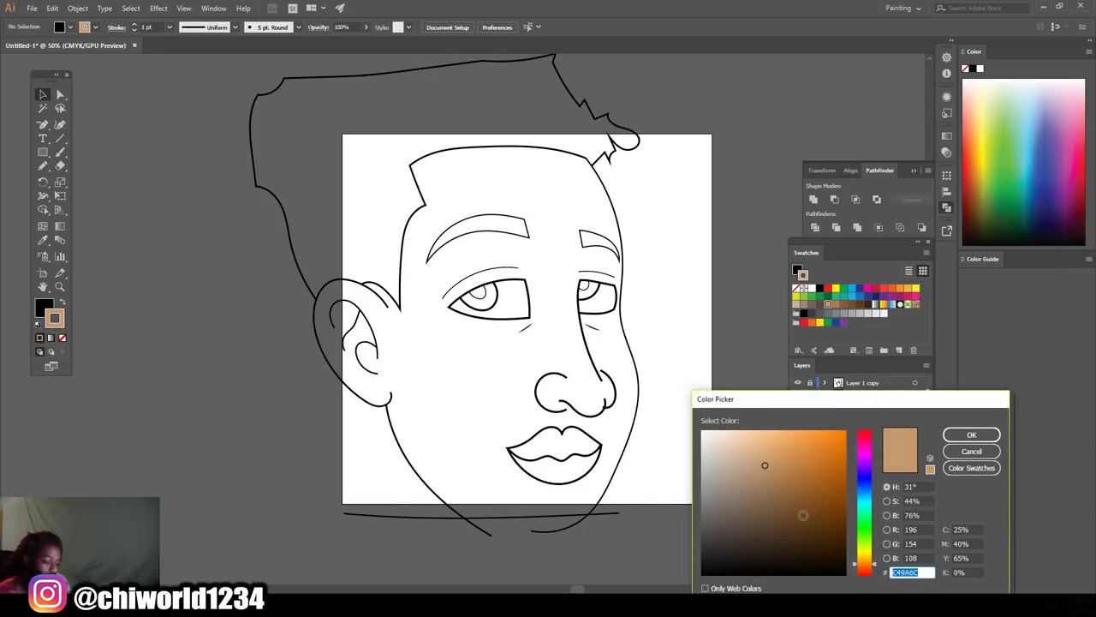
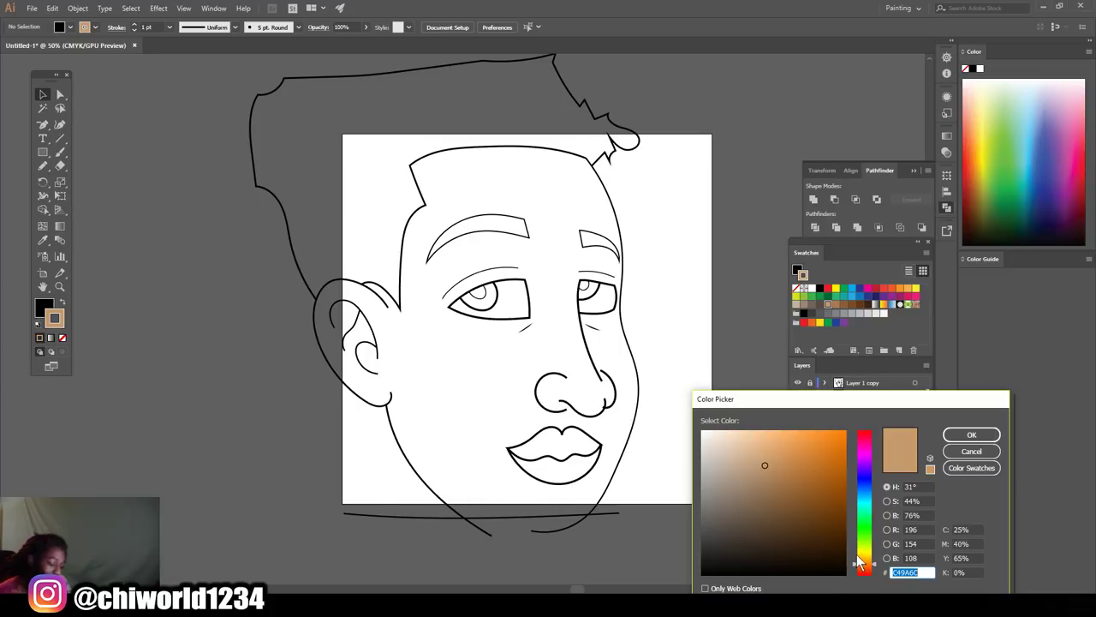
{"action": "left_click", "coordinate": [858, 564]}
{"action": "left_click", "coordinate": [860, 565]}
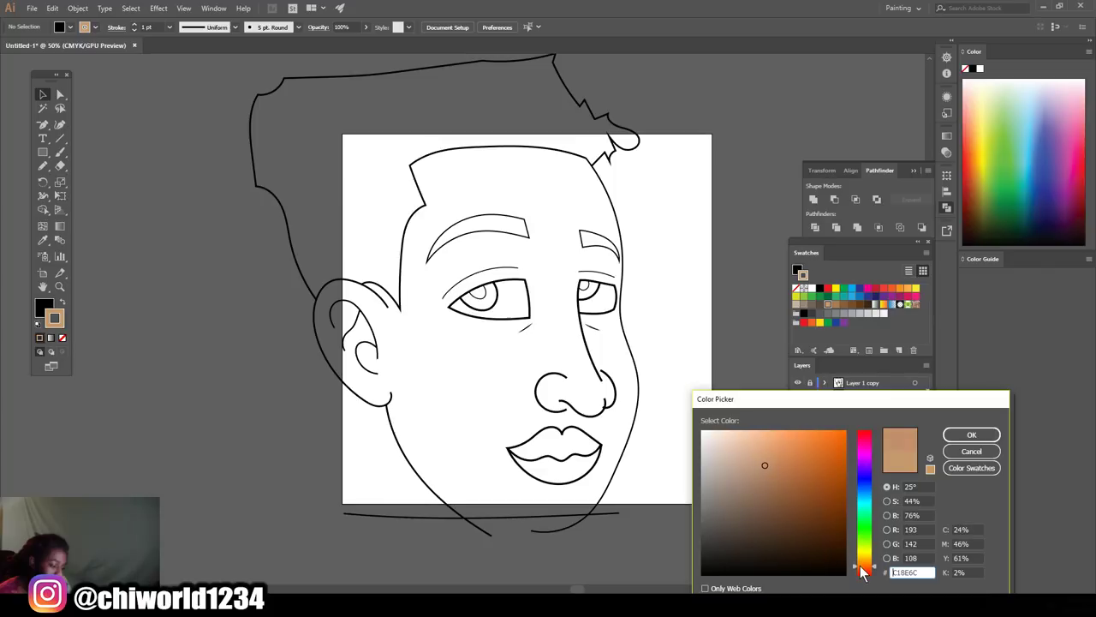
{"action": "mouse_move", "coordinate": [761, 456]}
{"action": "left_mouse_down"}
{"action": "mouse_move", "coordinate": [782, 448]}
{"action": "mouse_move", "coordinate": [764, 455]}
{"action": "mouse_move", "coordinate": [769, 467]}
{"action": "mouse_move", "coordinate": [787, 446]}
{"action": "mouse_move", "coordinate": [770, 450]}
{"action": "mouse_move", "coordinate": [769, 467]}
{"action": "mouse_move", "coordinate": [753, 436]}
{"action": "left_mouse_up"}
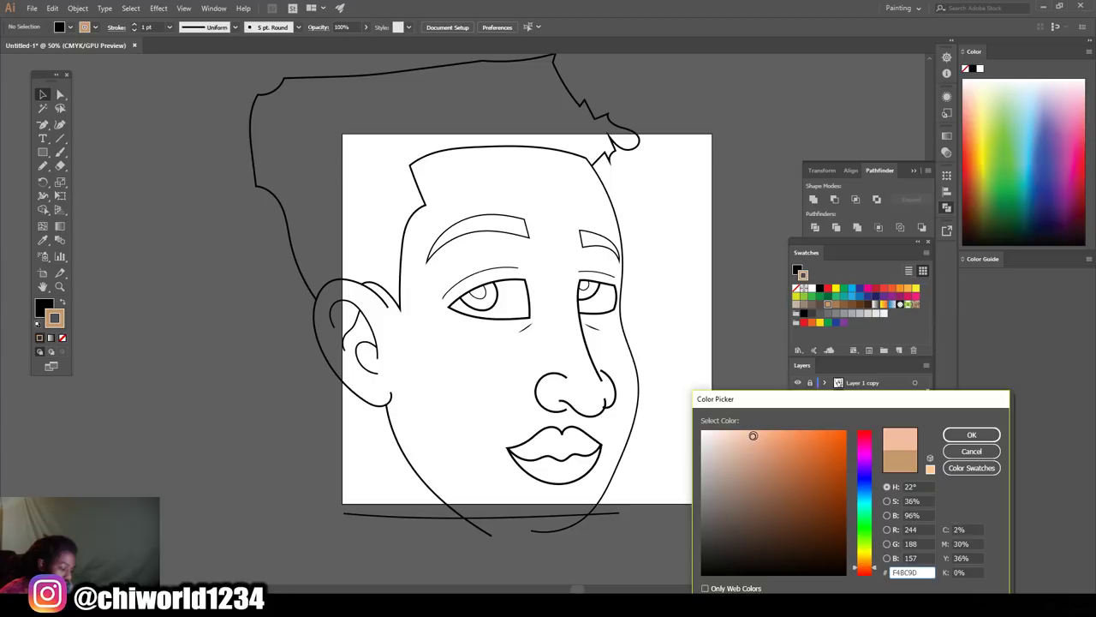
- Set the stroke colour to a warm tan skin tone, E09068
{"action": "left_click_drag", "start_coordinate": [859, 565], "coordinate": [863, 564]}
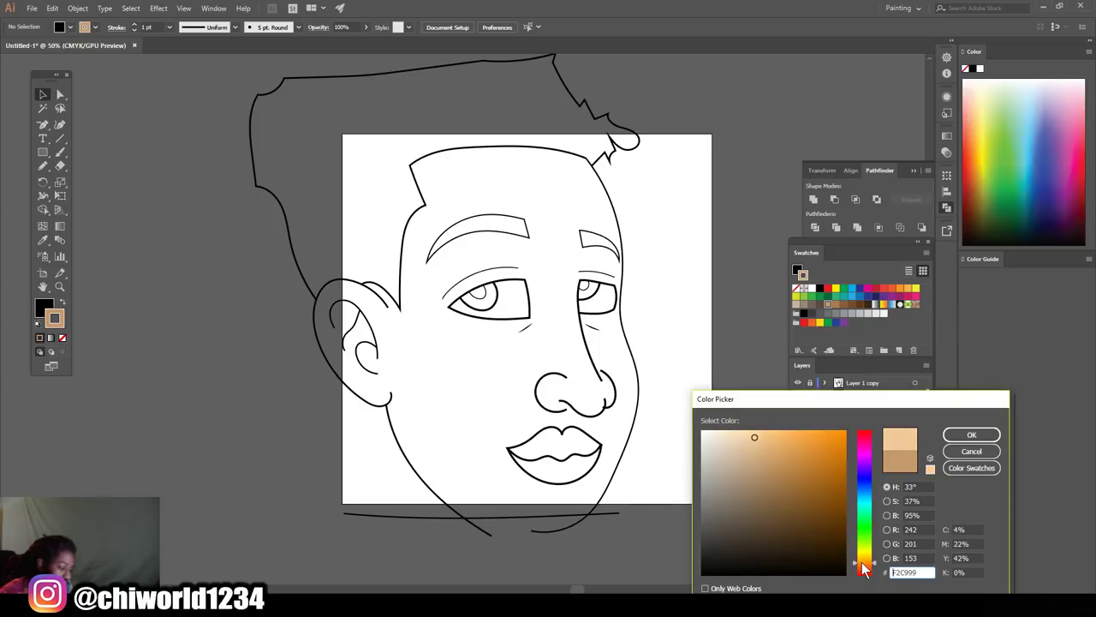
{"action": "mouse_move", "coordinate": [755, 438]}
{"action": "left_mouse_down"}
{"action": "mouse_move", "coordinate": [745, 438]}
{"action": "mouse_move", "coordinate": [754, 428]}
{"action": "left_mouse_up"}
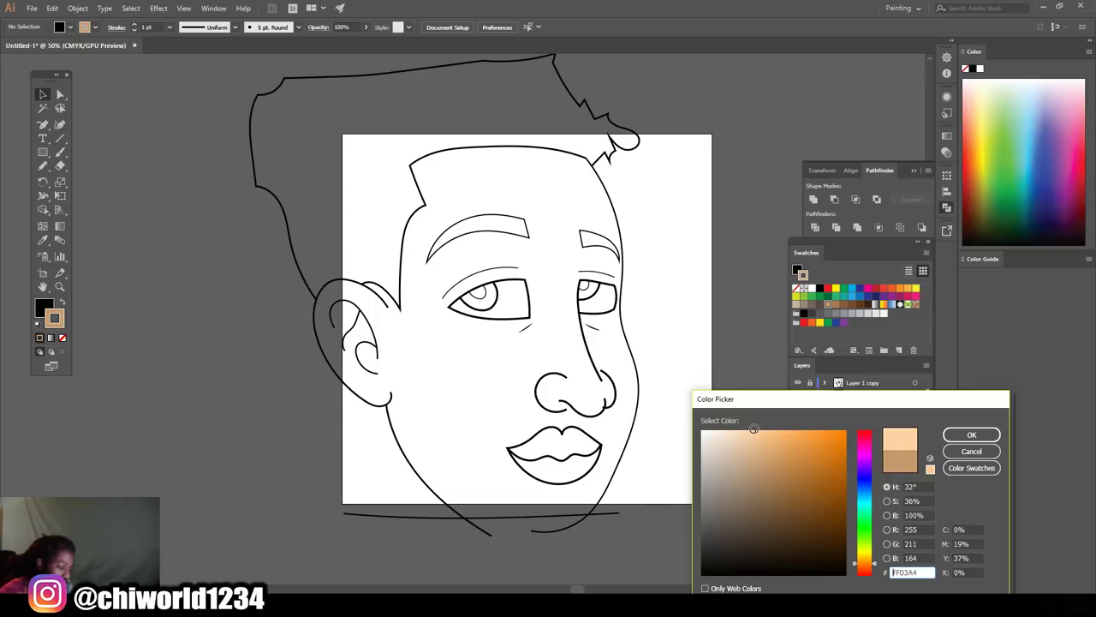
{"action": "left_click_drag", "start_coordinate": [854, 561], "coordinate": [856, 565]}
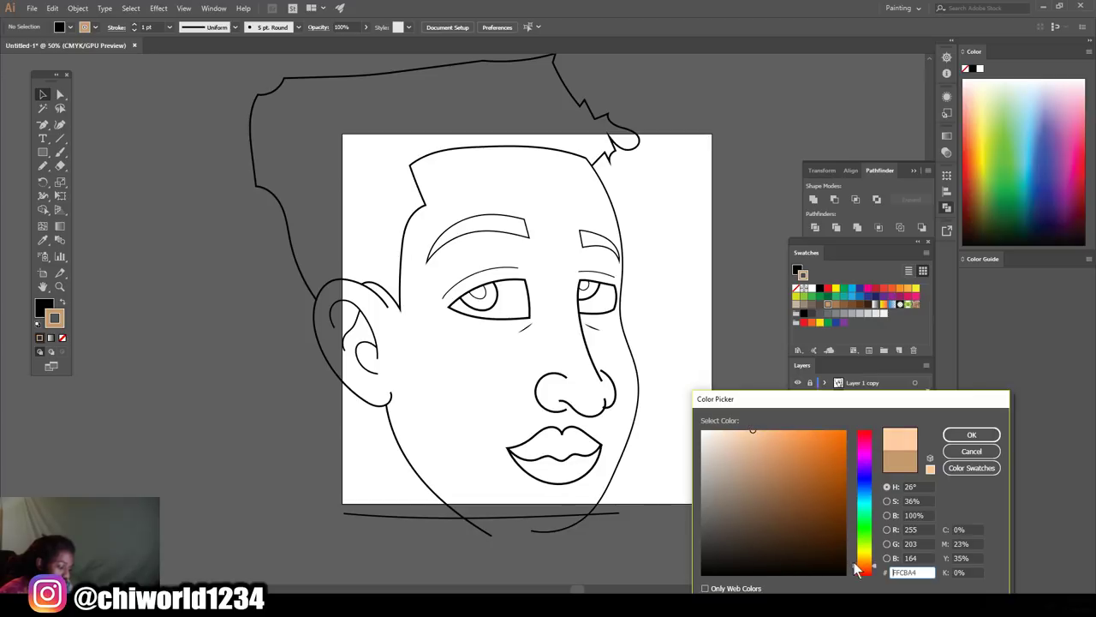
{"action": "left_click_drag", "start_coordinate": [753, 432], "coordinate": [761, 434]}
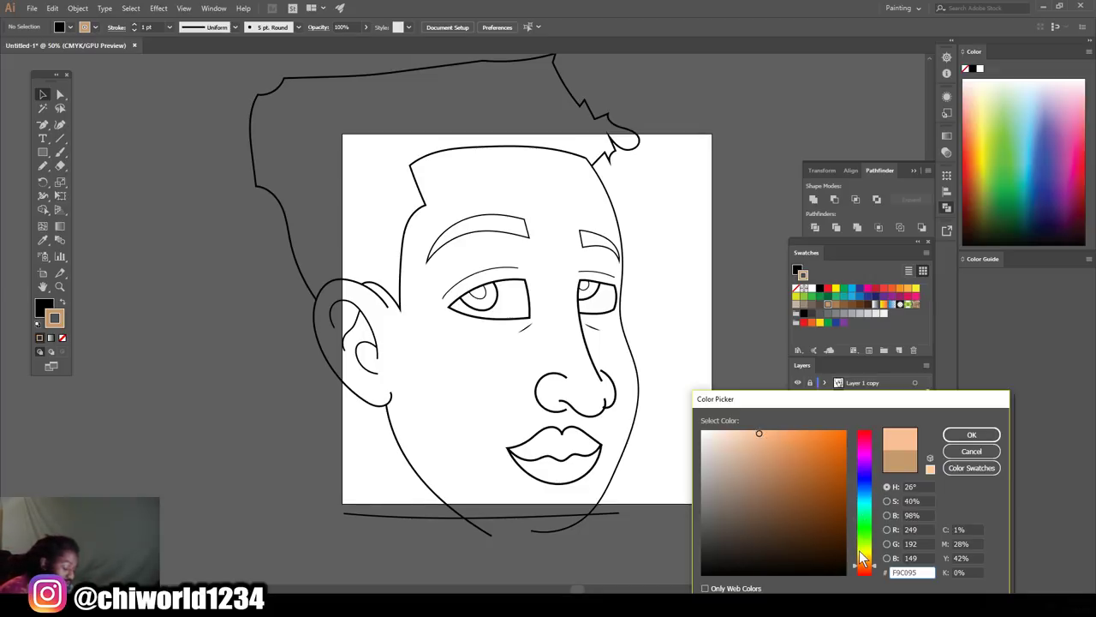
{"action": "left_click_drag", "start_coordinate": [860, 563], "coordinate": [856, 567]}
{"action": "left_click_drag", "start_coordinate": [761, 442], "coordinate": [775, 444]}
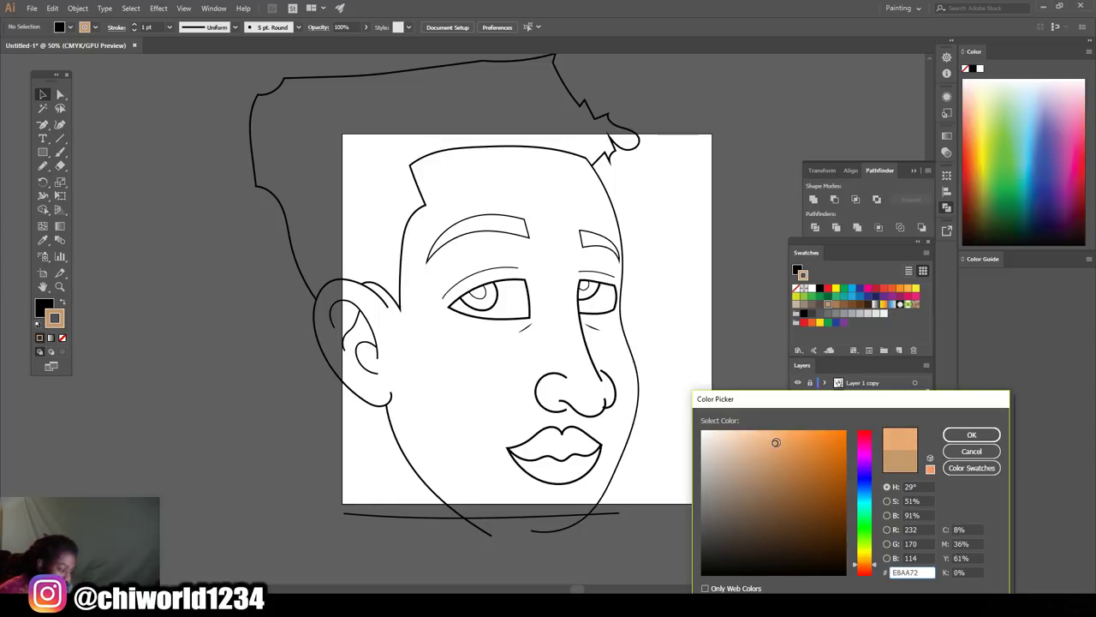
{"action": "left_click_drag", "start_coordinate": [862, 569], "coordinate": [863, 575]}
{"action": "mouse_move", "coordinate": [776, 446]}
{"action": "left_mouse_down"}
{"action": "mouse_move", "coordinate": [795, 451]}
{"action": "mouse_move", "coordinate": [780, 456]}
{"action": "mouse_move", "coordinate": [780, 448]}
{"action": "left_mouse_up"}
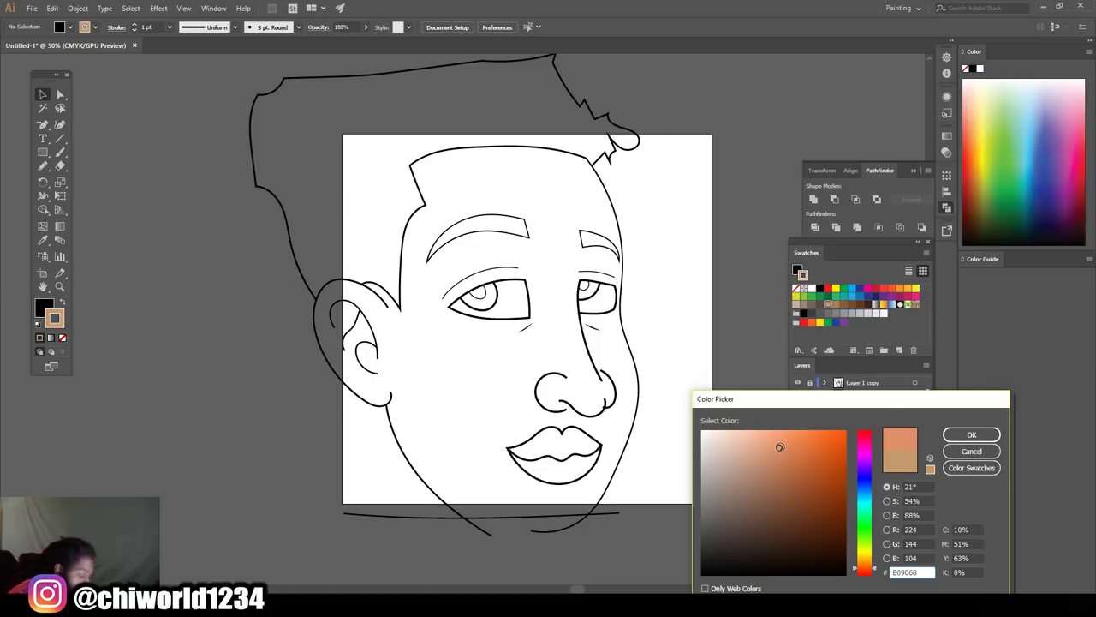
{"action": "left_click", "coordinate": [958, 435]}
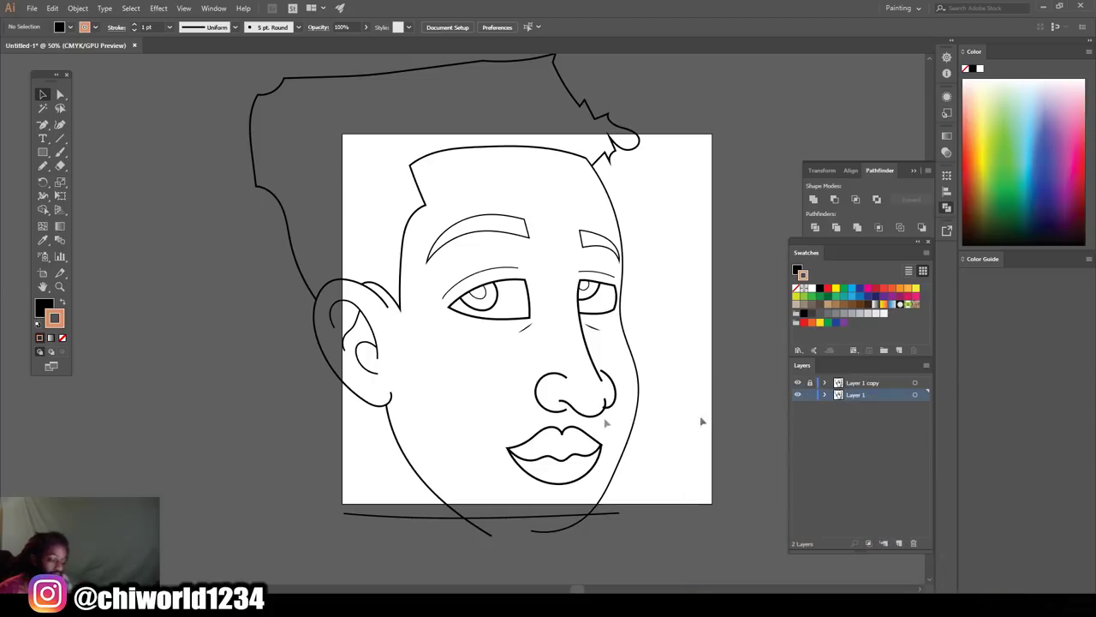
- Draw a rectangle about 30.3 by 25.1 in covering the whole head drawing and swap its colours so the skin tone fills it
{"action": "left_click", "coordinate": [42, 152]}
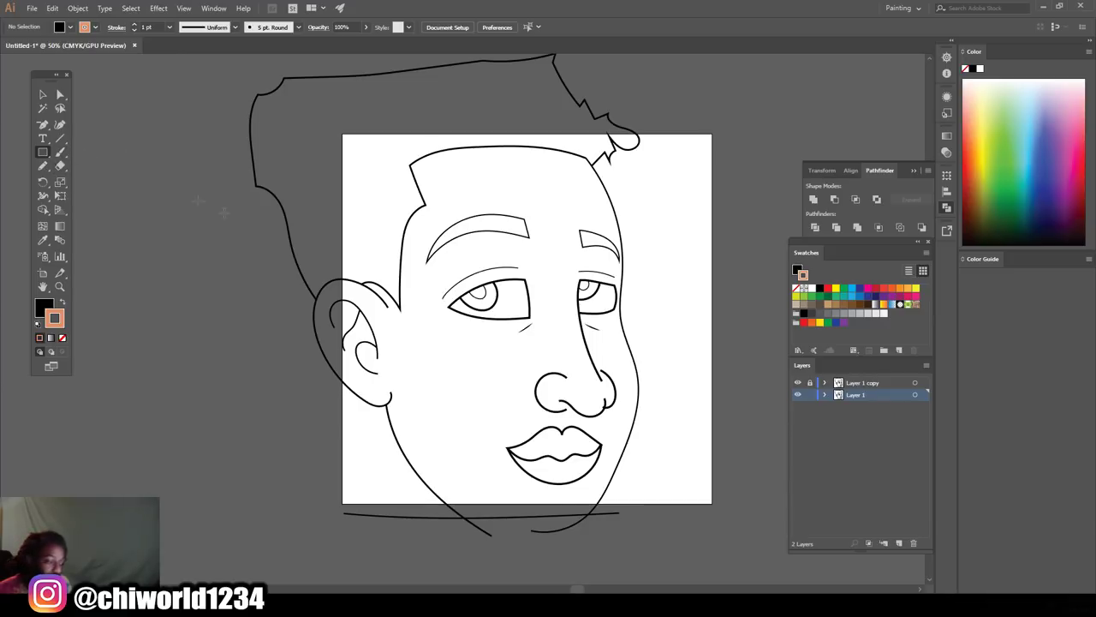
{"action": "scroll", "coordinate": [162, 107], "scroll_direction": "up", "scroll_amount": 2}
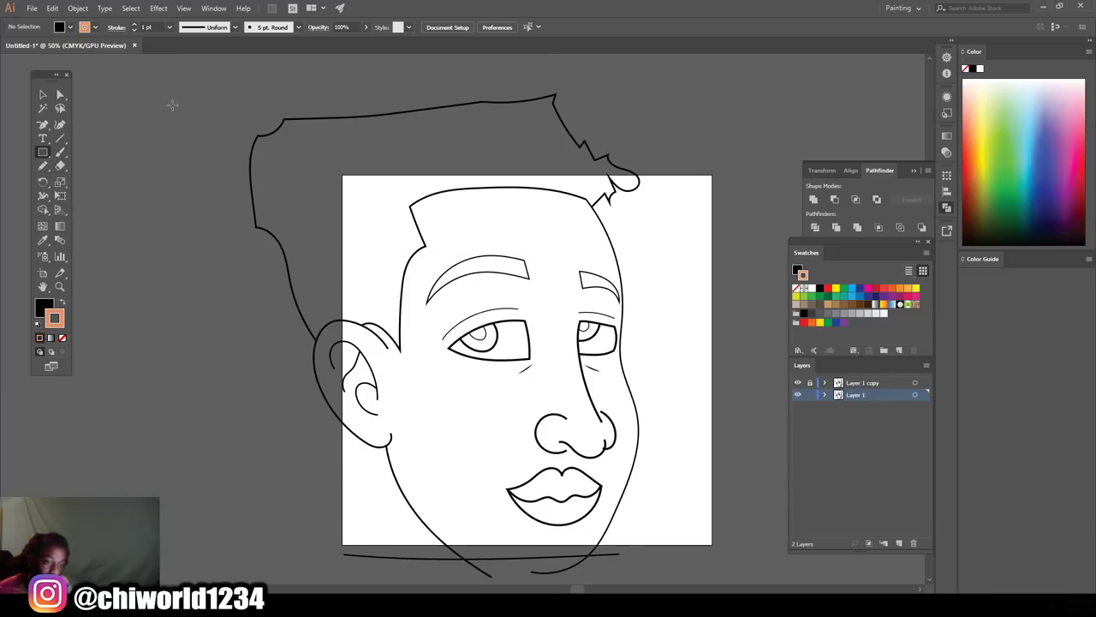
{"action": "left_click_drag", "start_coordinate": [154, 72], "coordinate": [780, 470]}
{"action": "scroll", "coordinate": [702, 493], "scroll_direction": "up", "scroll_amount": 2}
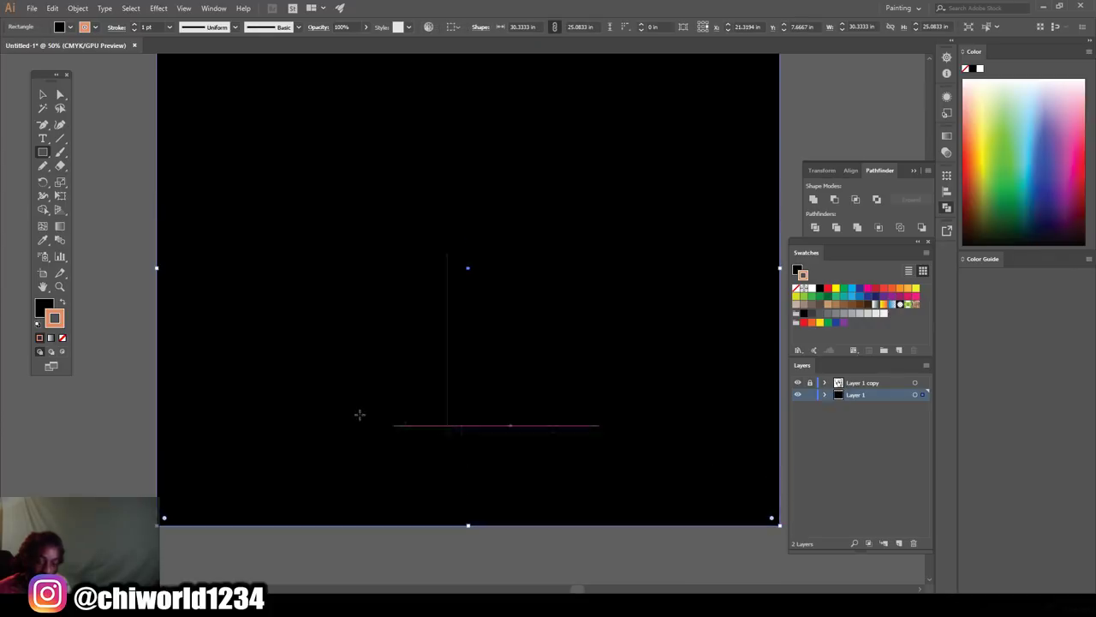
{"action": "left_click", "coordinate": [63, 305]}
{"action": "scroll", "coordinate": [102, 321], "scroll_direction": "up", "scroll_amount": 2}
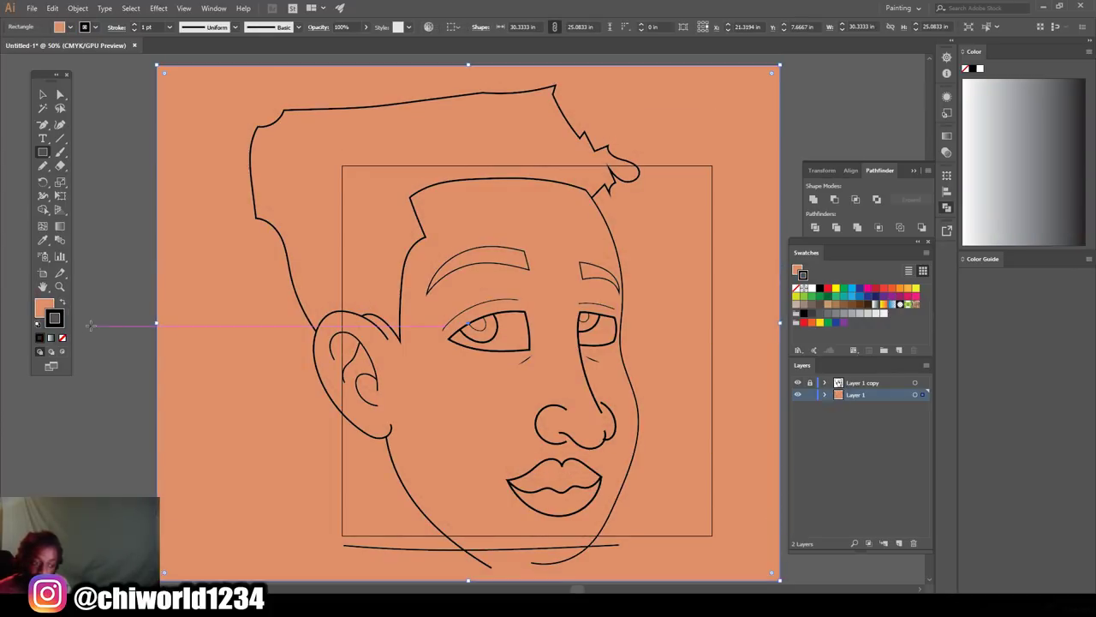
- Send the skin-coloured rectangle to the back, behind the line art, and deselect it
{"action": "left_click", "coordinate": [42, 97]}
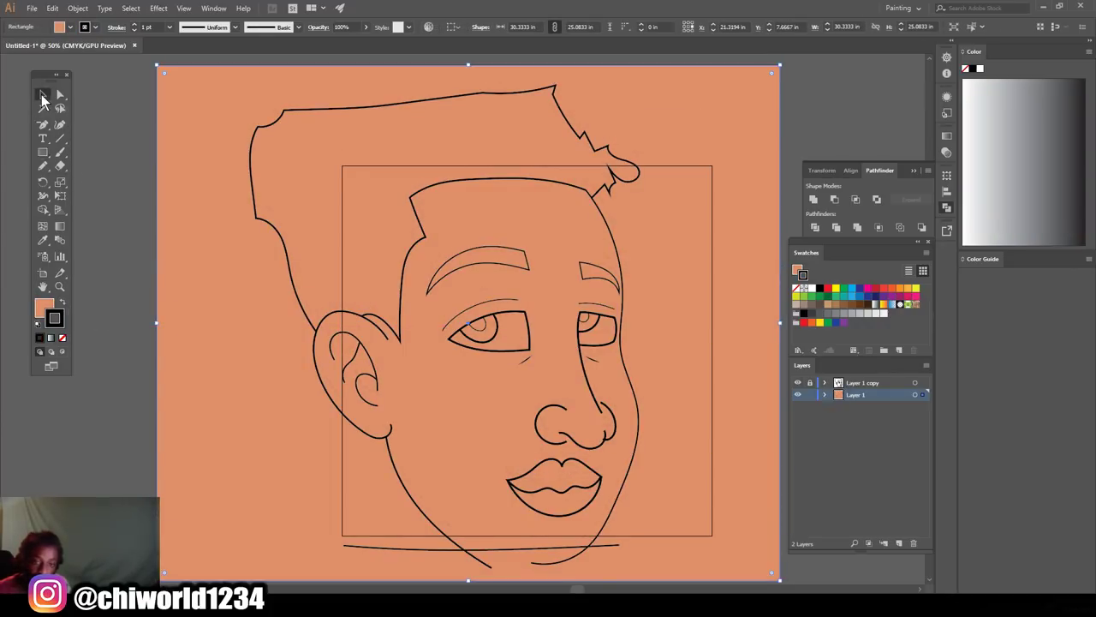
{"action": "right_click", "coordinate": [179, 190]}
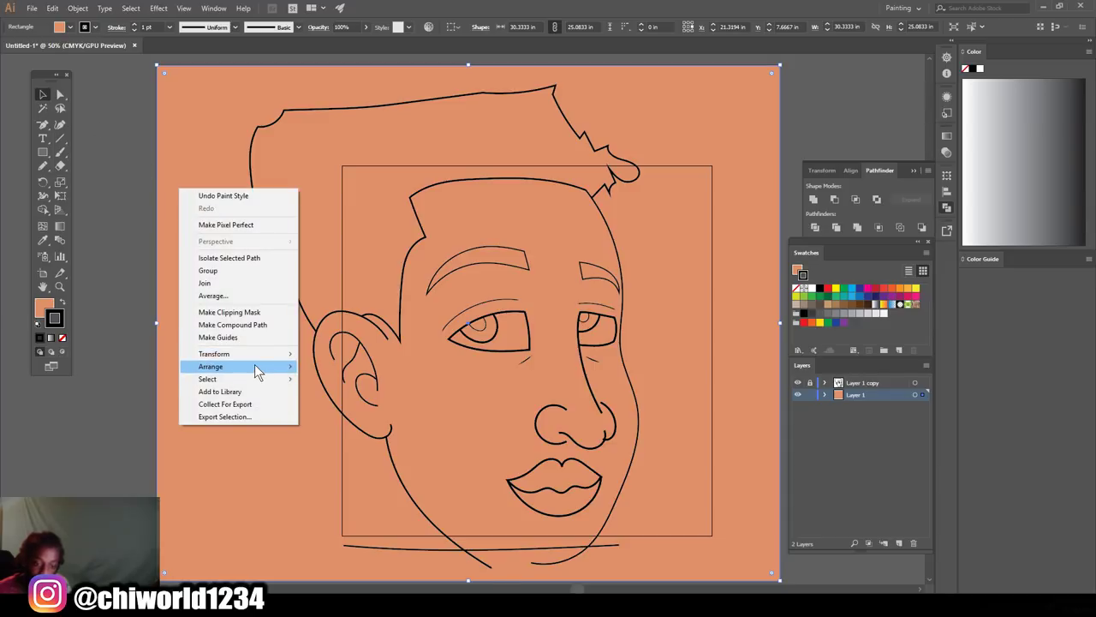
{"action": "mouse_move", "coordinate": [254, 365]}
{"action": "left_click", "coordinate": [357, 403]}
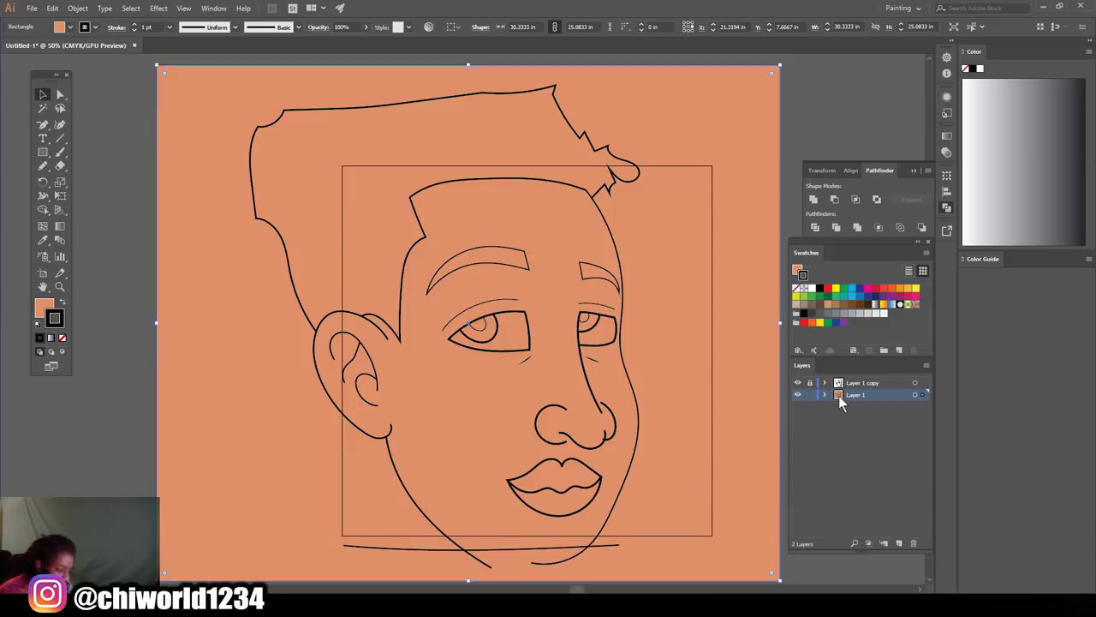
{"action": "scroll", "coordinate": [774, 431], "scroll_direction": "up", "scroll_amount": 3}
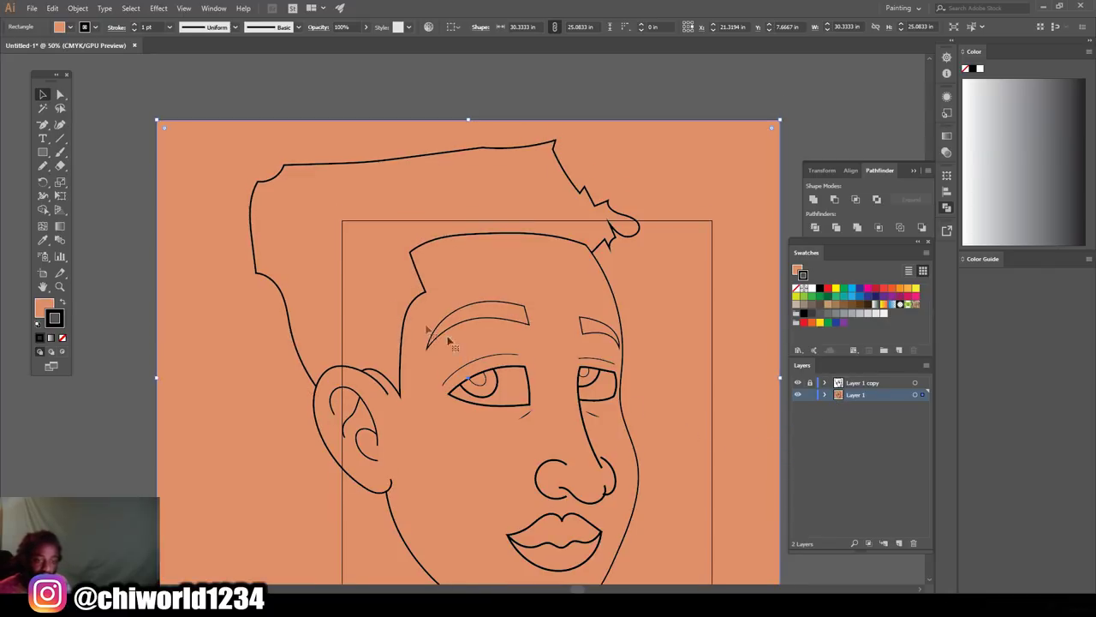
{"action": "scroll", "coordinate": [175, 97], "scroll_direction": "down", "scroll_amount": 2}
{"action": "left_click", "coordinate": [196, 70]}
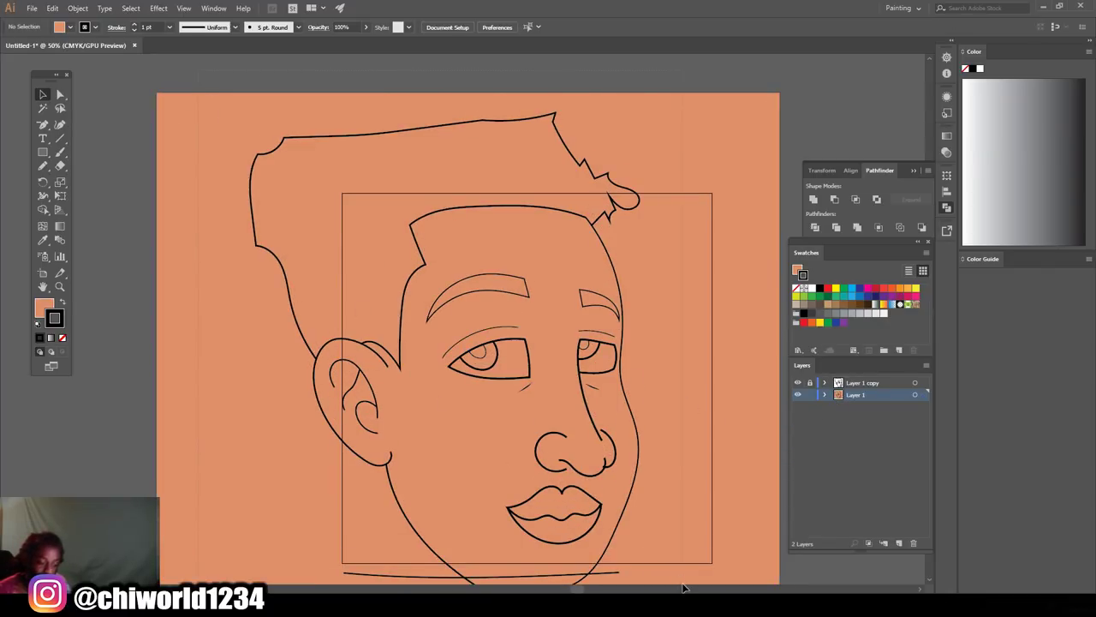
- Select all the artwork, expand its fills and strokes, and combine it with the Pathfinder Merge operation
{"action": "key", "text": "ctrl+a"}
{"action": "left_click", "coordinate": [78, 8]}
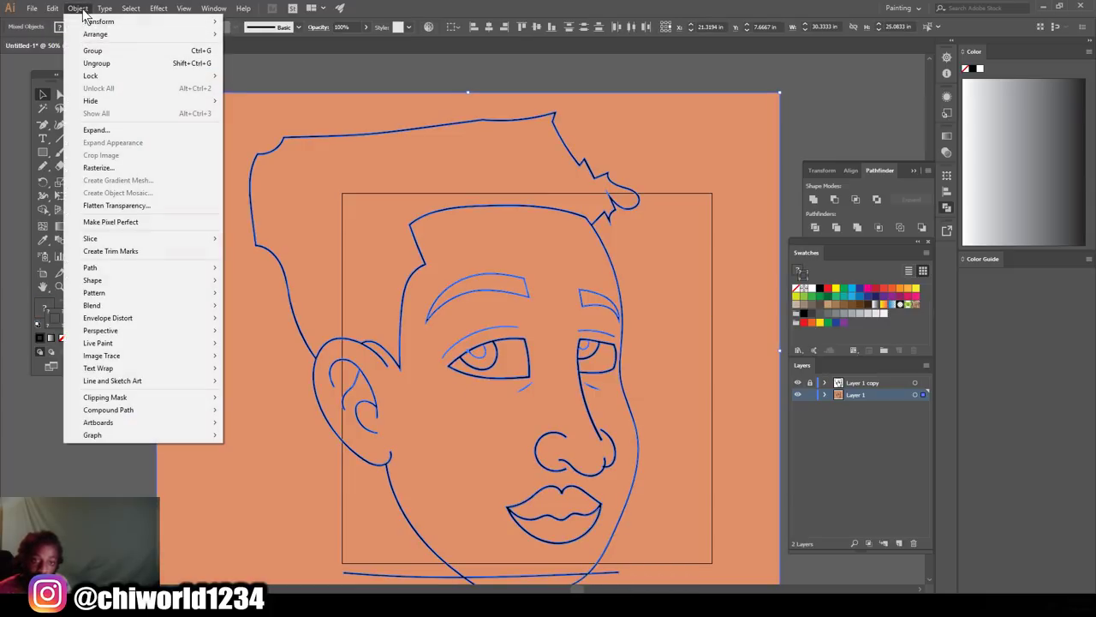
{"action": "left_click", "coordinate": [111, 129]}
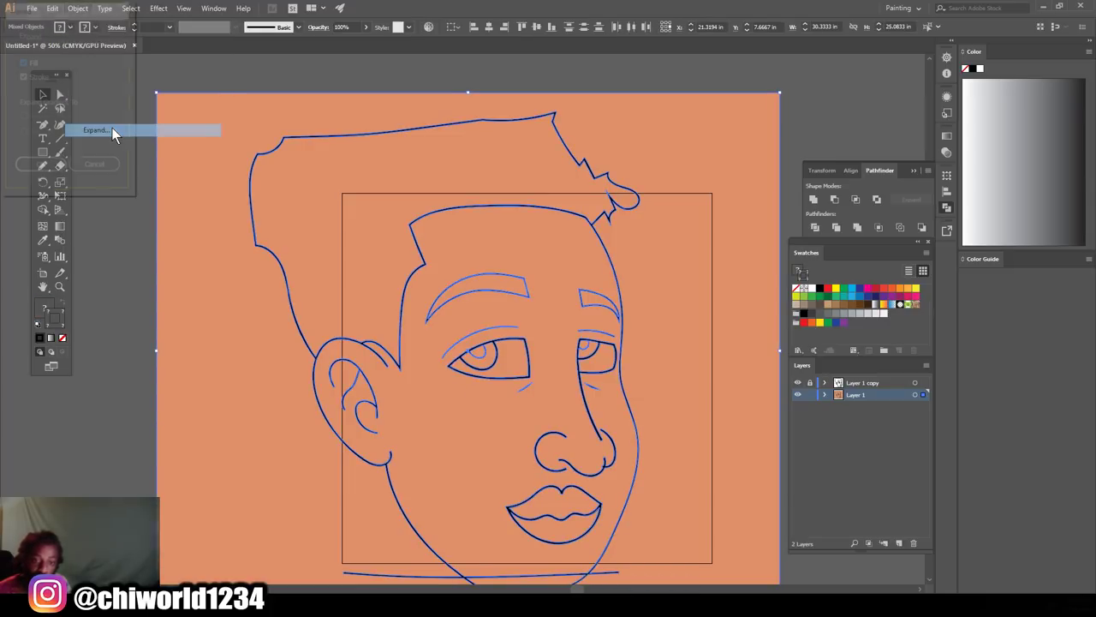
{"action": "left_click", "coordinate": [39, 166]}
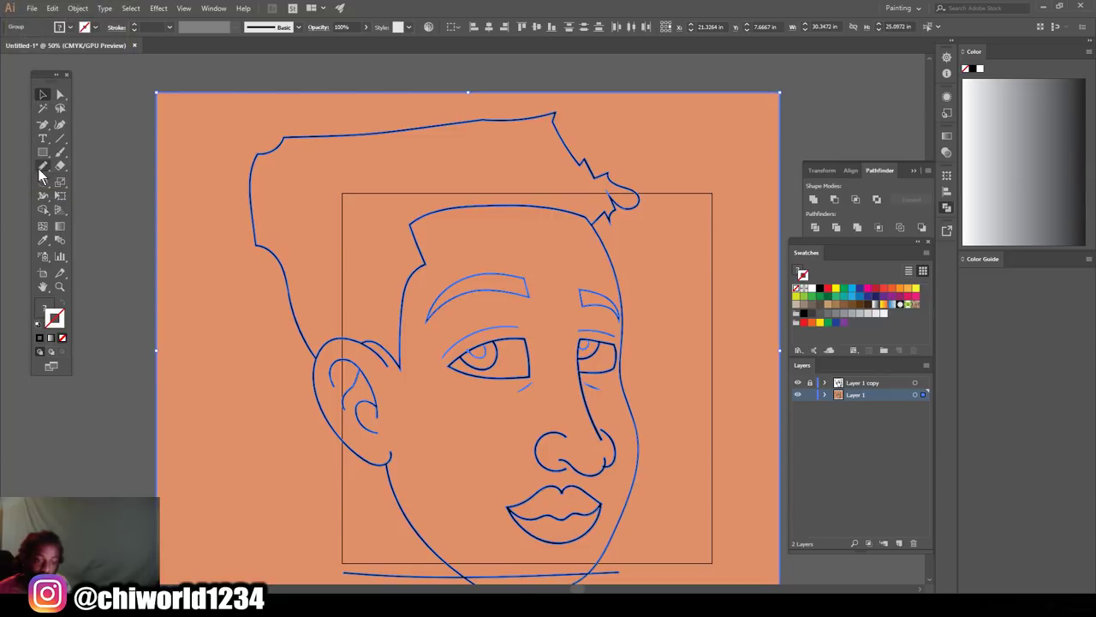
{"action": "left_click", "coordinate": [858, 228]}
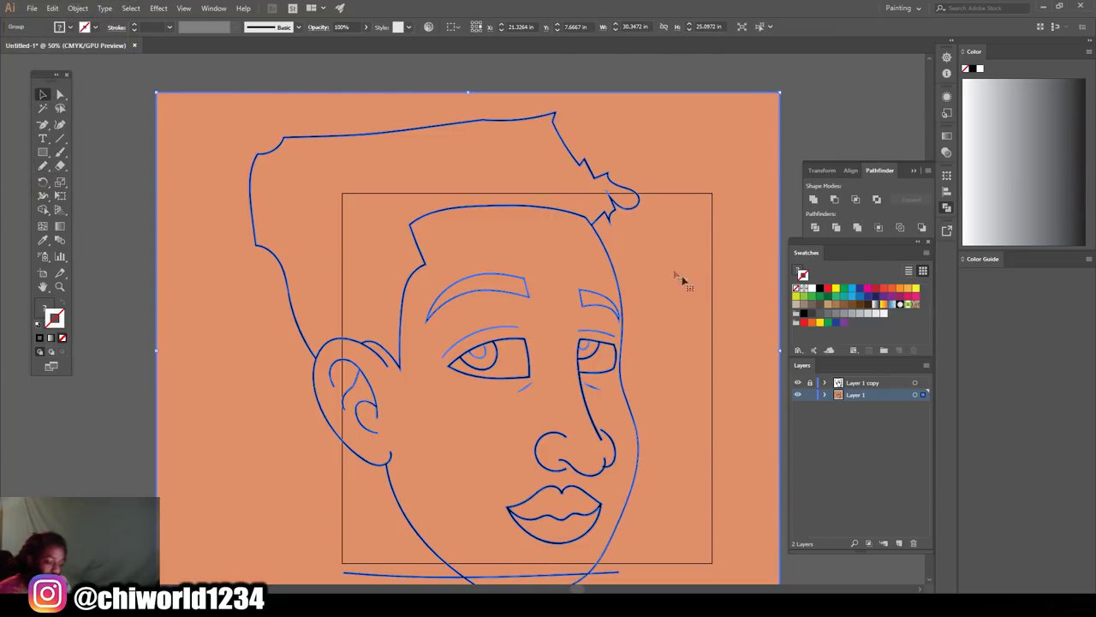
- Isolate the merged group and delete the skin-coloured background area outside the head outline
{"action": "scroll", "coordinate": [713, 283], "scroll_direction": "down", "scroll_amount": 2}
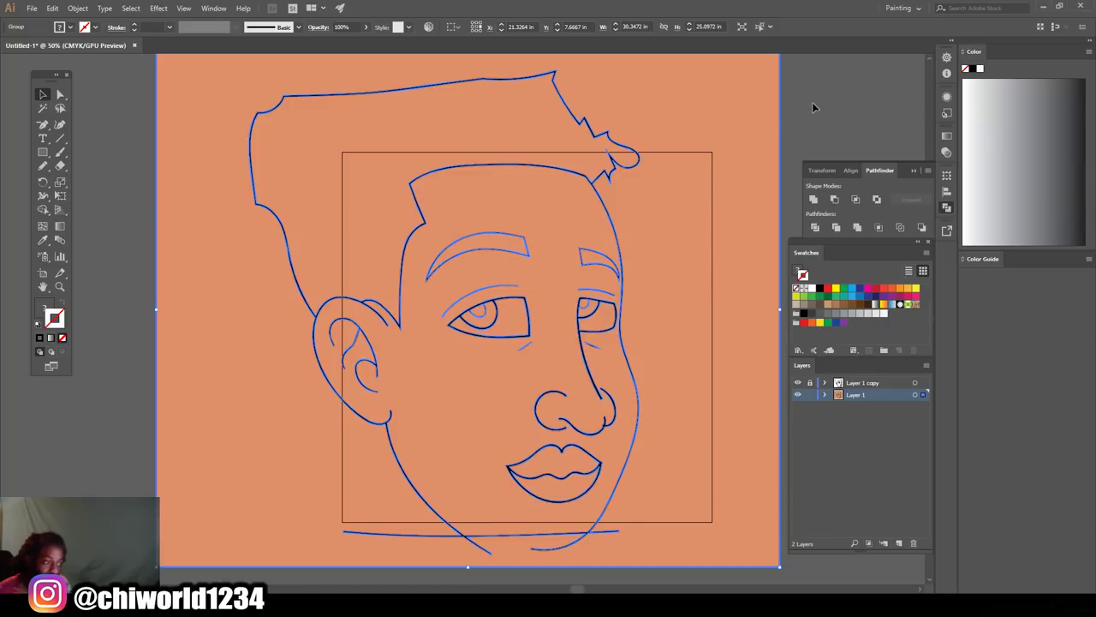
{"action": "left_click", "coordinate": [791, 110]}
{"action": "left_click", "coordinate": [682, 117]}
{"action": "right_click", "coordinate": [680, 111]}
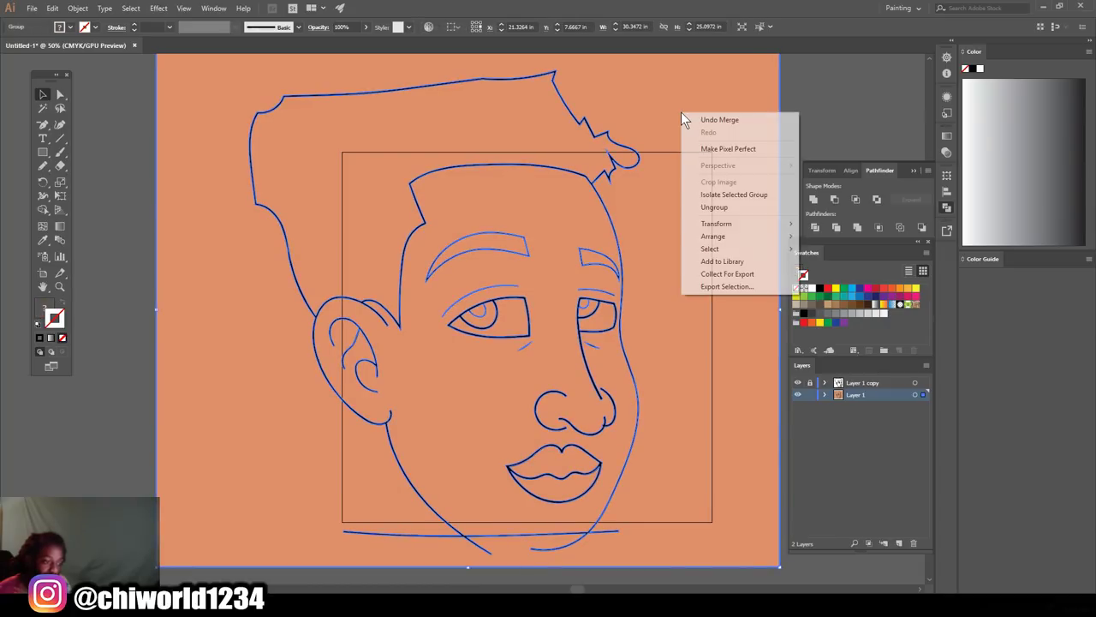
{"action": "left_click", "coordinate": [710, 197]}
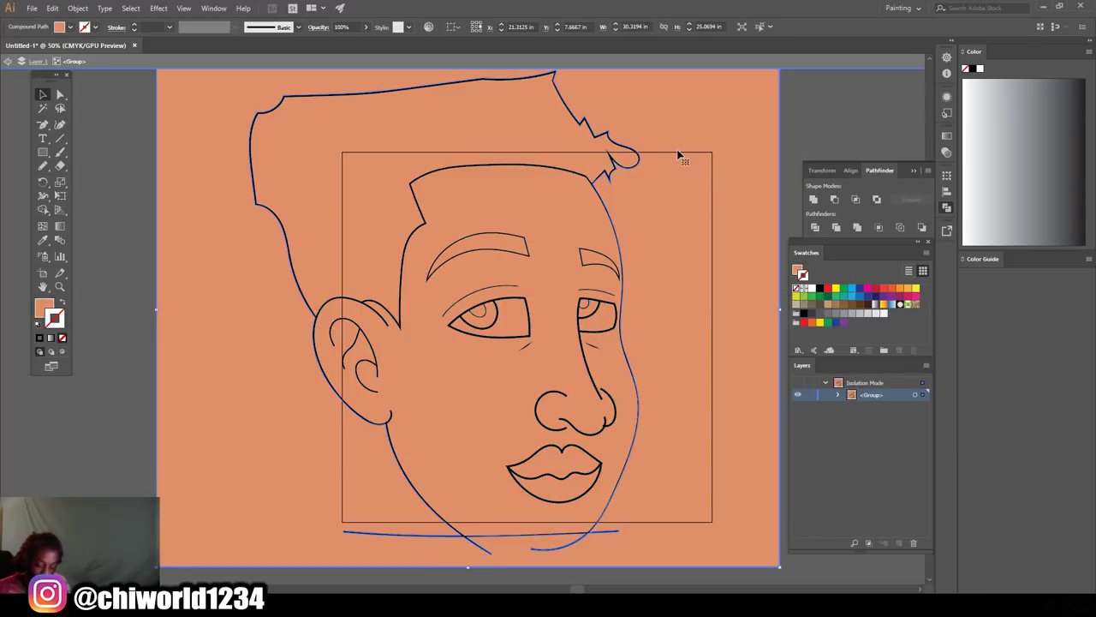
{"action": "scroll", "coordinate": [465, 166], "scroll_direction": "up", "scroll_amount": 2}
- Fill the hair shape with dark brown, 2B180F
{"action": "left_click", "coordinate": [459, 163]}
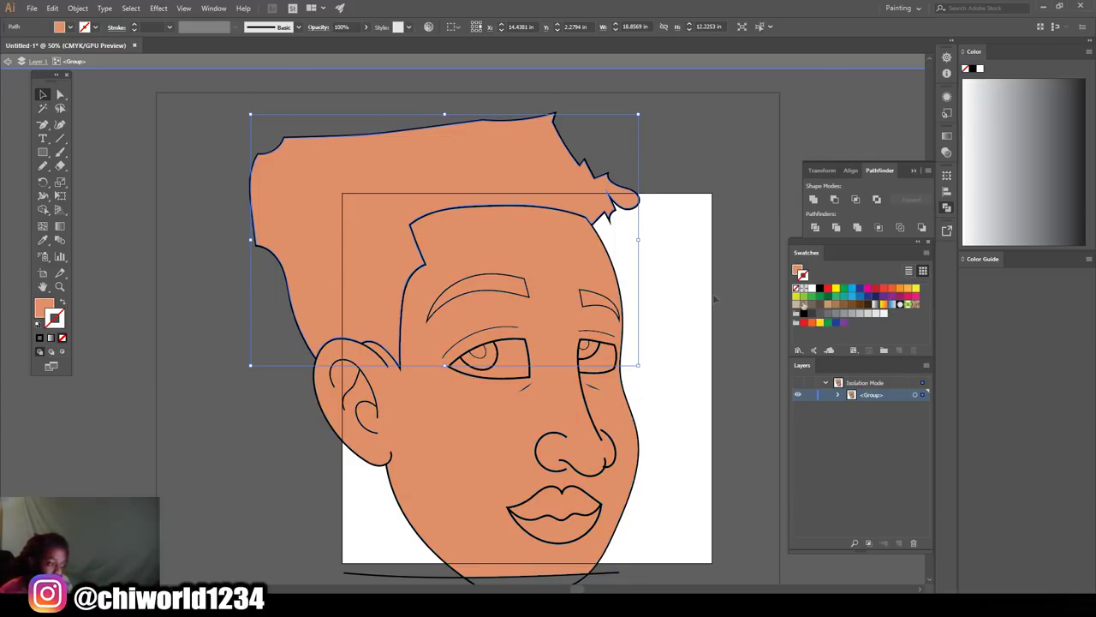
{"action": "double_click", "coordinate": [43, 307]}
{"action": "left_click_drag", "start_coordinate": [761, 505], "coordinate": [795, 551]}
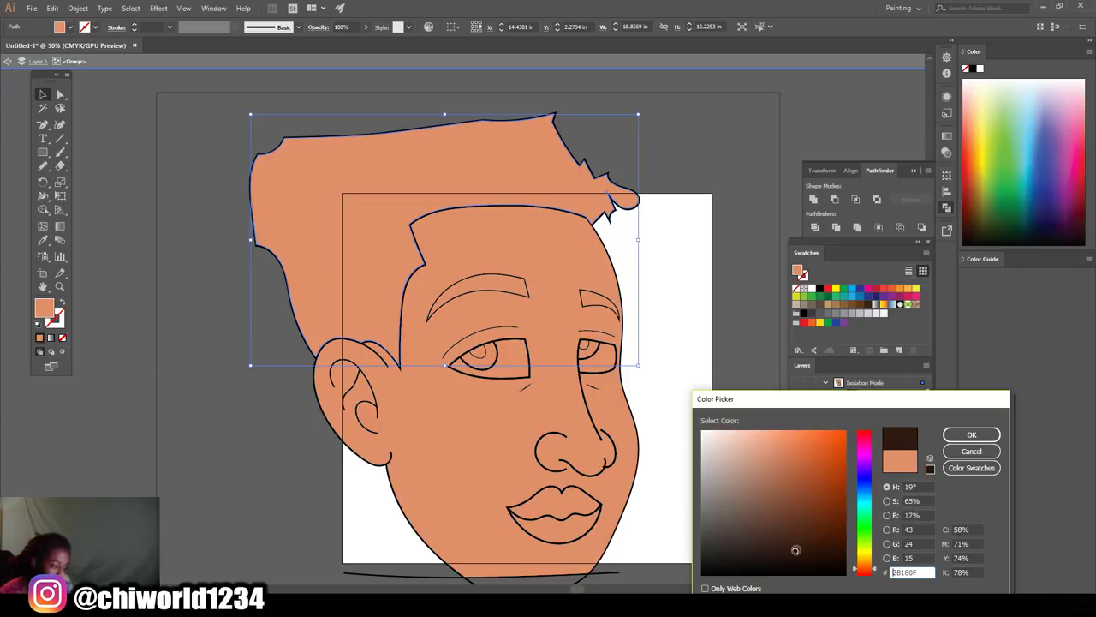
{"action": "left_click", "coordinate": [972, 435]}
{"action": "left_click", "coordinate": [722, 360]}
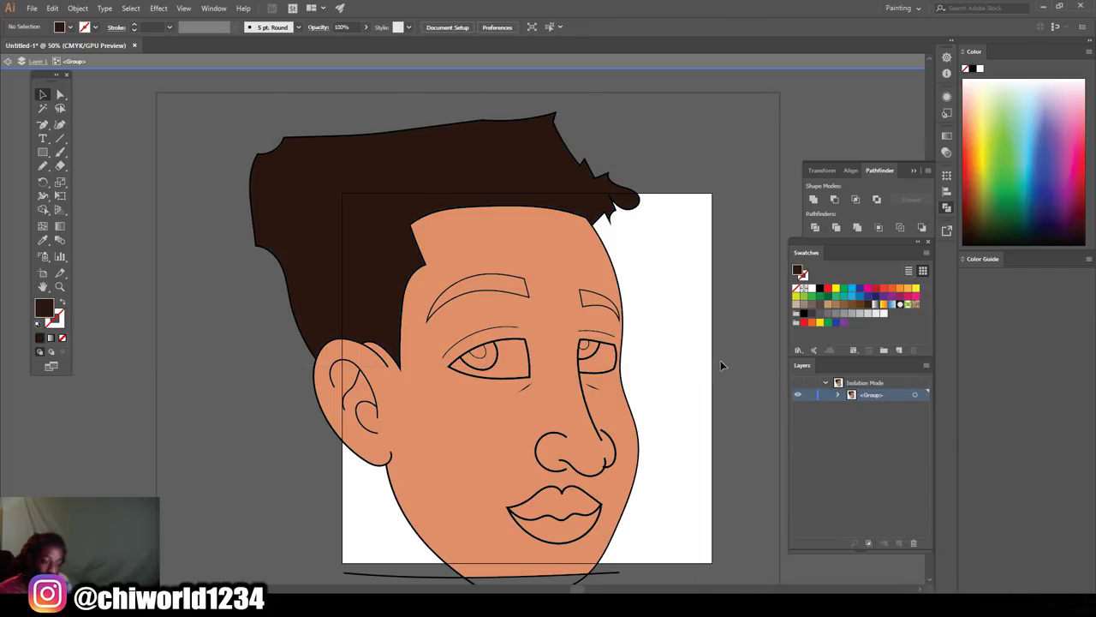
- Change the hair shape's fill to a near-black brown
{"action": "key", "text": "ctrl+1"}
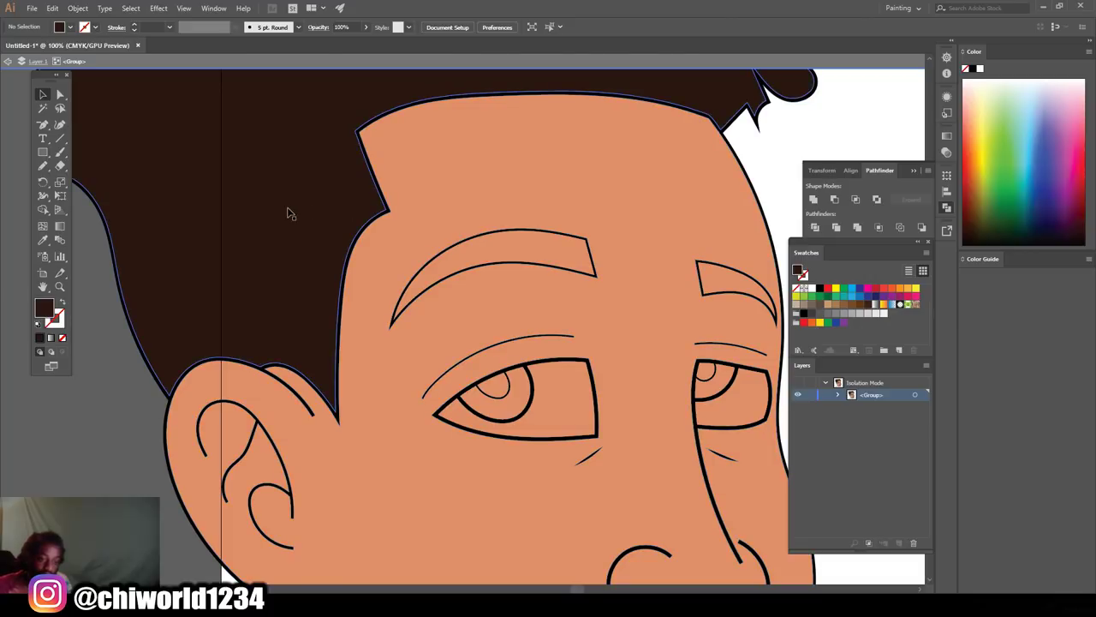
{"action": "left_click", "coordinate": [287, 213]}
{"action": "double_click", "coordinate": [42, 308]}
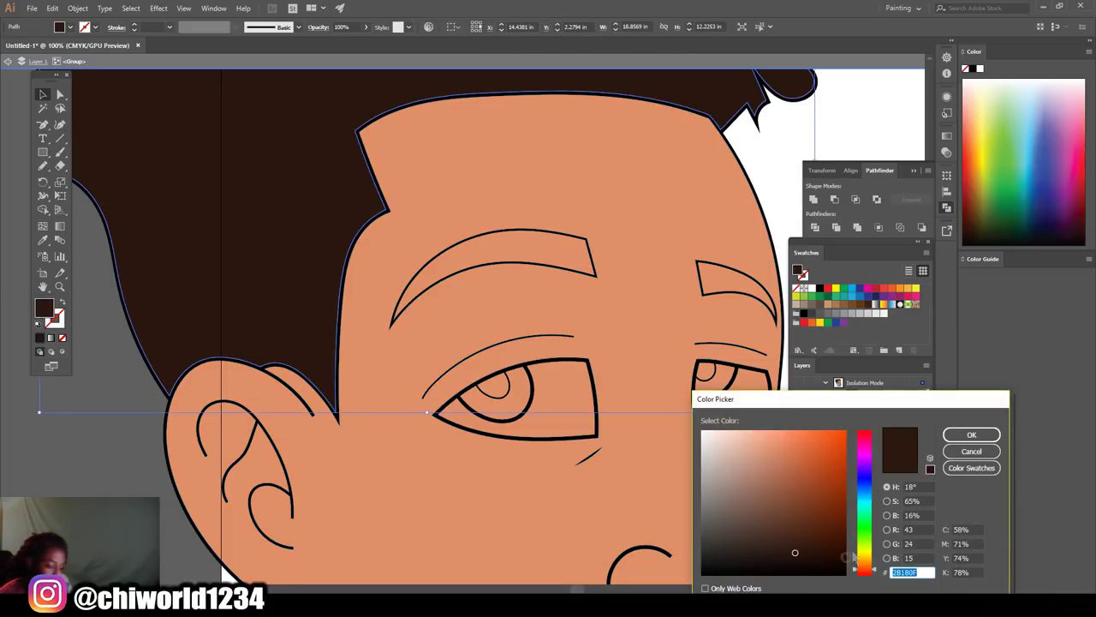
{"action": "left_click", "coordinate": [804, 566]}
{"action": "left_click", "coordinate": [974, 435]}
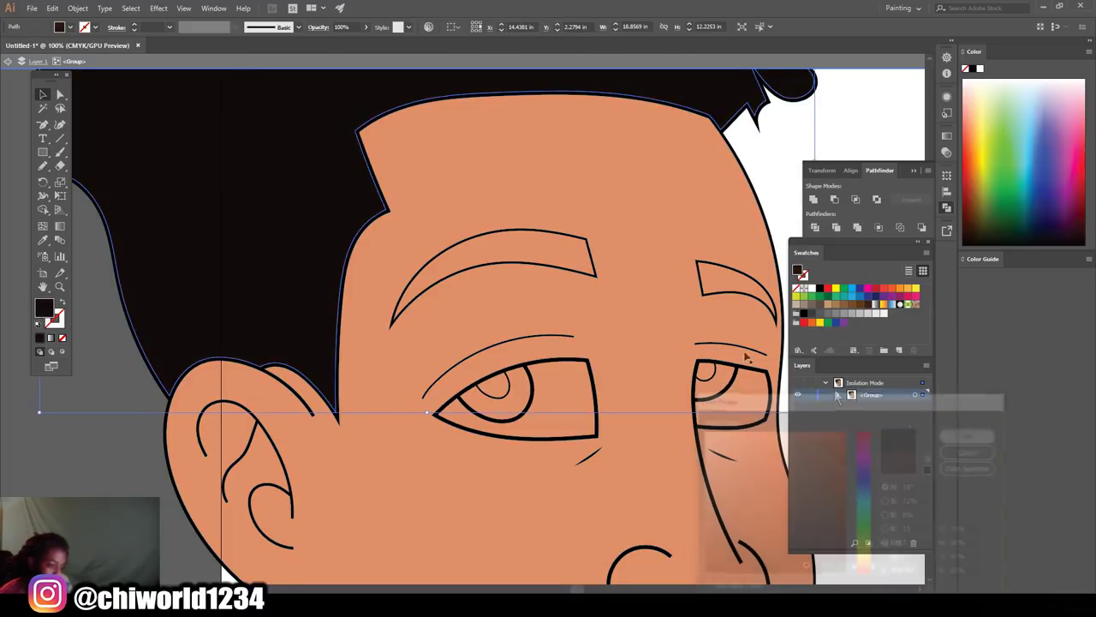
- Fill both eyebrows with the hair colour, sampled with the Eyedropper, and deselect them
{"action": "left_click", "coordinate": [552, 258]}
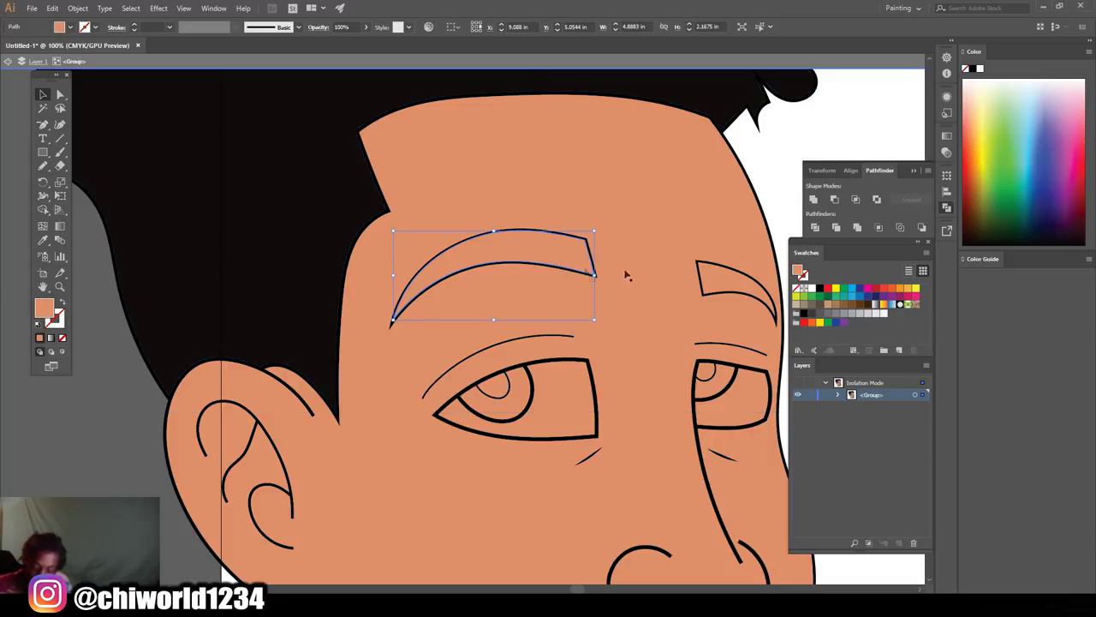
{"action": "left_click", "coordinate": [713, 283], "text": "shift"}
{"action": "left_click", "coordinate": [43, 240]}
{"action": "left_click", "coordinate": [211, 208]}
{"action": "left_click", "coordinate": [43, 93]}
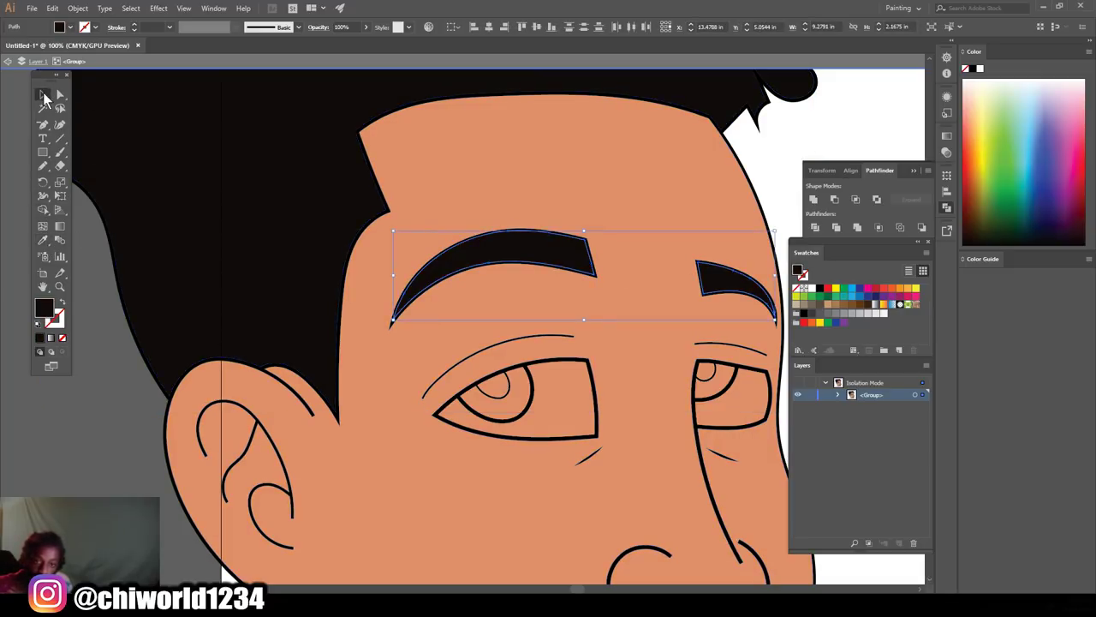
{"action": "left_click", "coordinate": [96, 441]}
- Fill the pupils of both eyes with black
{"action": "left_click", "coordinate": [504, 391]}
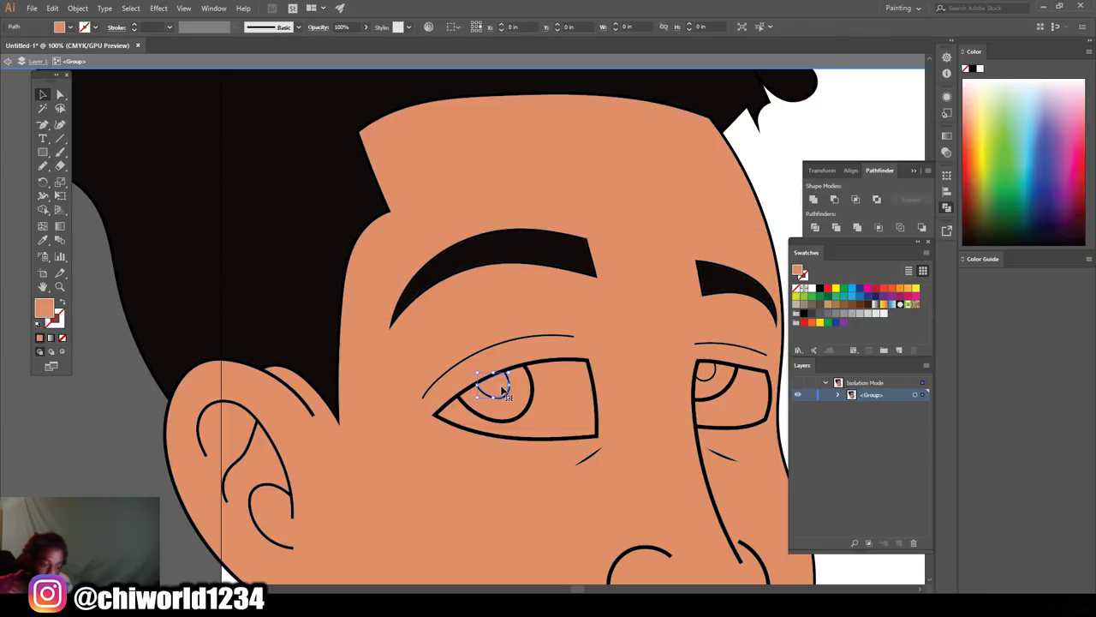
{"action": "left_click", "coordinate": [706, 372], "text": "shift"}
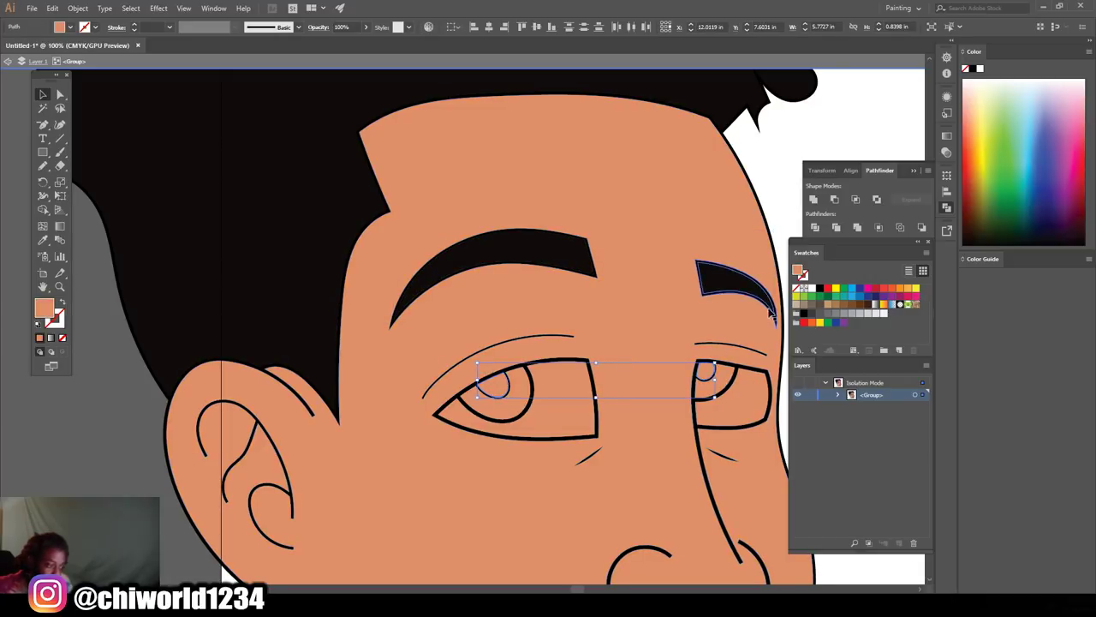
{"action": "left_click", "coordinate": [803, 313]}
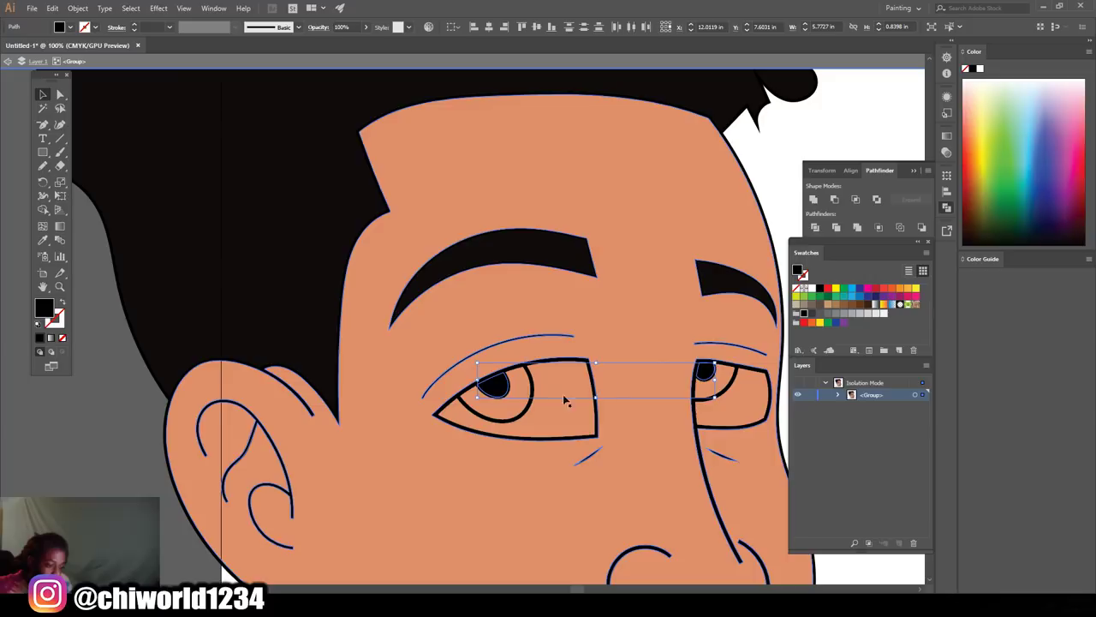
- Fill the irises of both eyes with reddish brown, 924121
{"action": "left_click", "coordinate": [518, 407]}
{"action": "left_click", "coordinate": [713, 392], "text": "shift"}
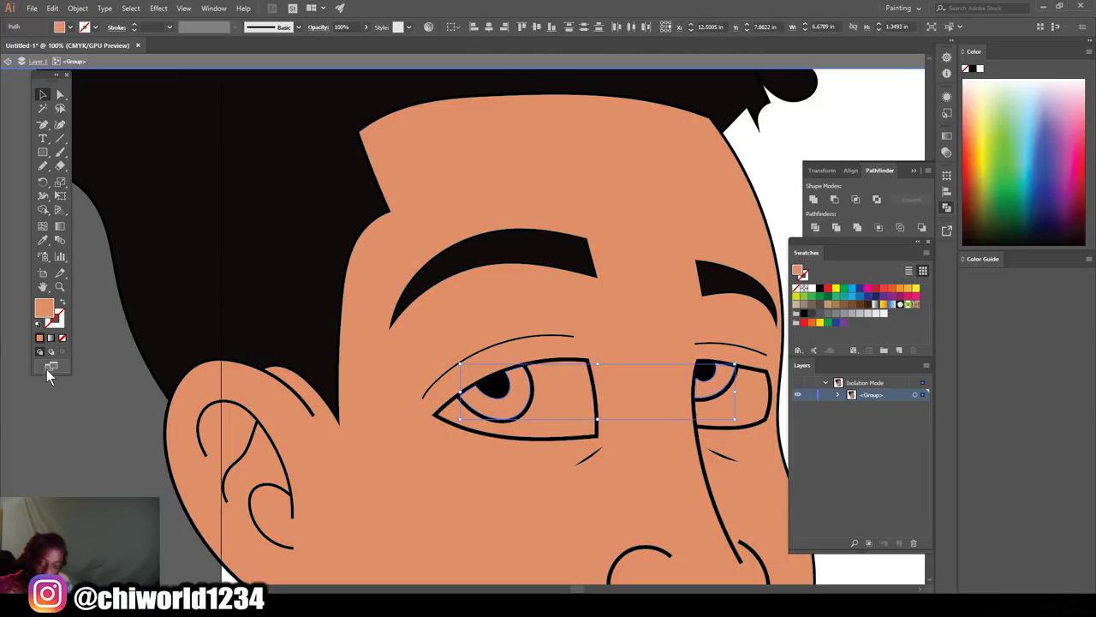
{"action": "double_click", "coordinate": [43, 308]}
{"action": "mouse_move", "coordinate": [813, 517]}
{"action": "left_mouse_down"}
{"action": "mouse_move", "coordinate": [790, 508]}
{"action": "mouse_move", "coordinate": [814, 490]}
{"action": "left_mouse_up"}
{"action": "left_click", "coordinate": [969, 435]}
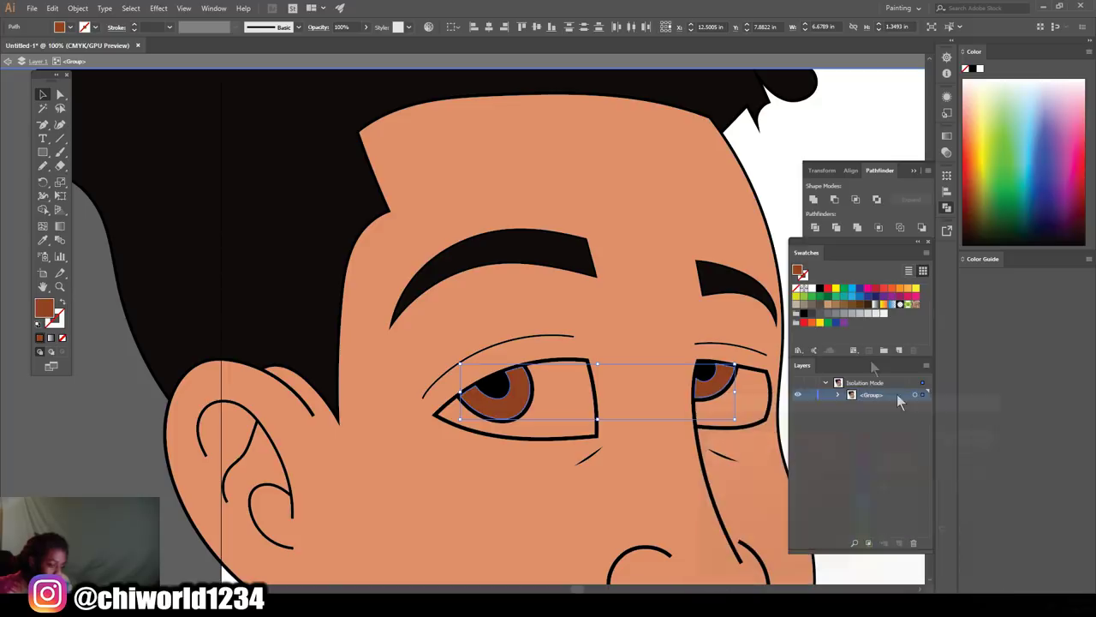
- Fill the whites of both eyes with the off-white swatch and deselect them
{"action": "left_click", "coordinate": [743, 404]}
{"action": "left_click", "coordinate": [572, 413], "text": "shift"}
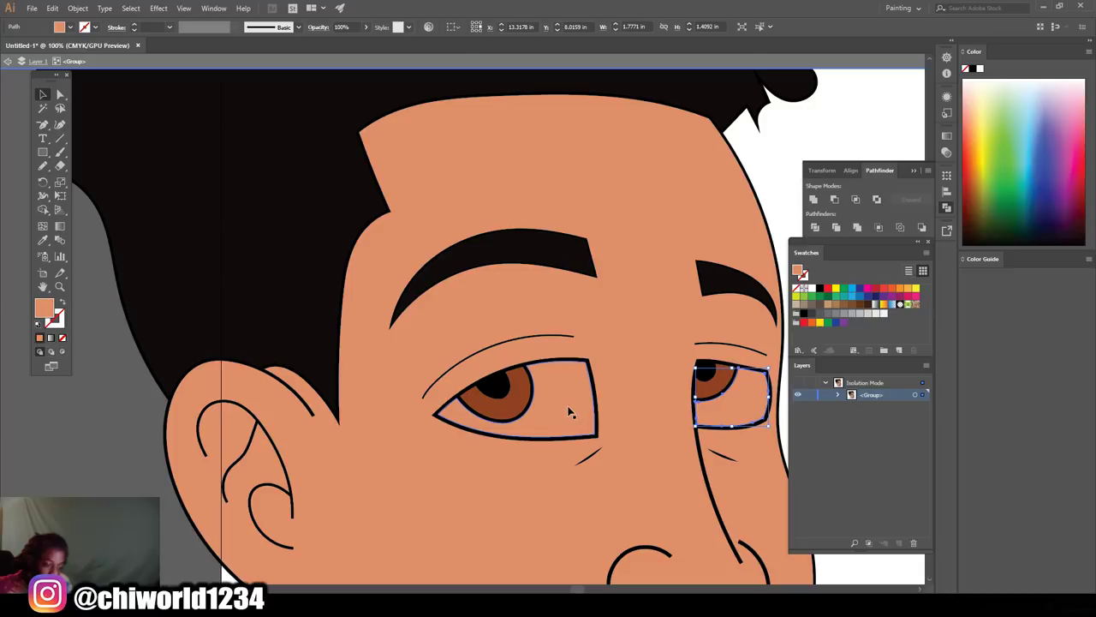
{"action": "left_click", "coordinate": [884, 314]}
{"action": "left_click", "coordinate": [751, 163]}
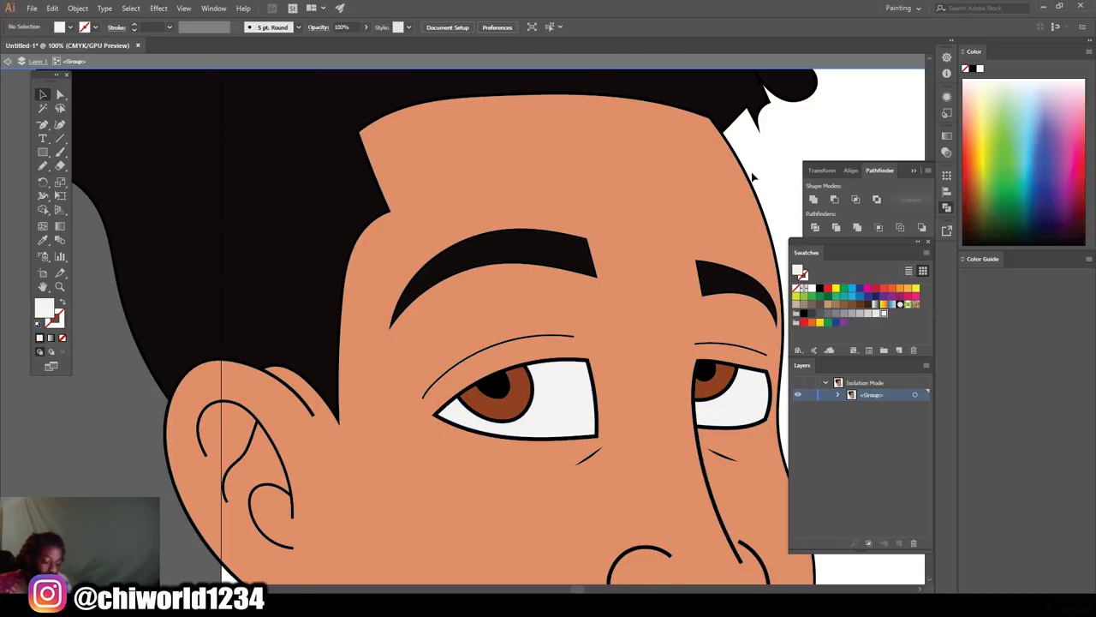
- Fill the upper lip with a muted reddish pink, B7675C
{"action": "scroll", "coordinate": [751, 175], "scroll_direction": "down", "scroll_amount": 5}
{"action": "scroll", "coordinate": [651, 289], "scroll_direction": "up", "scroll_amount": 3}
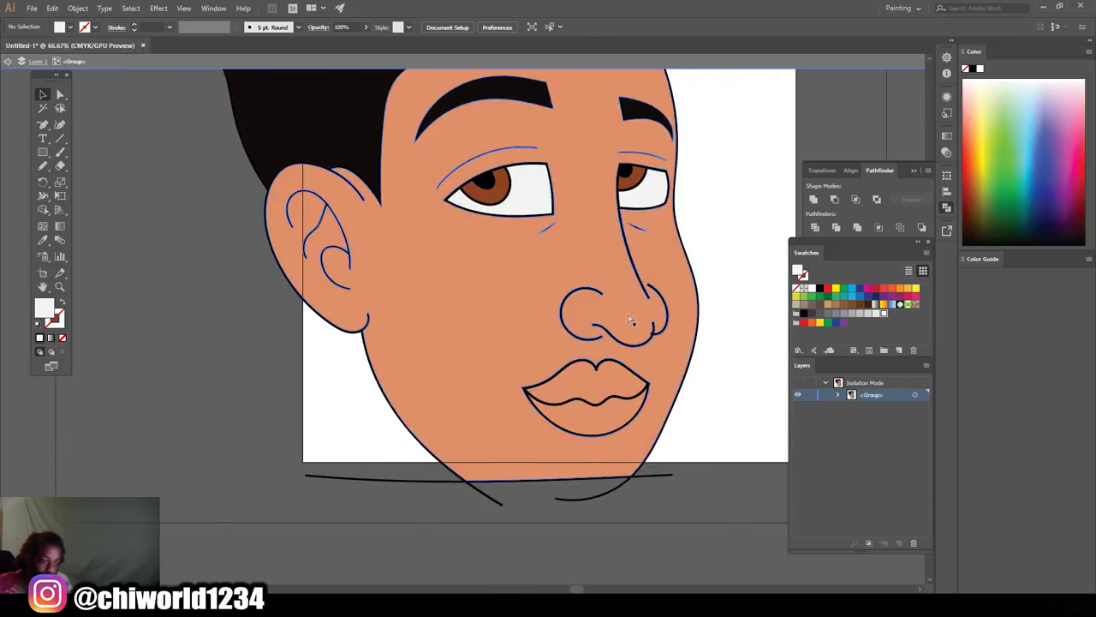
{"action": "scroll", "coordinate": [633, 318], "scroll_direction": "up", "scroll_amount": 1}
{"action": "left_click", "coordinate": [586, 429]}
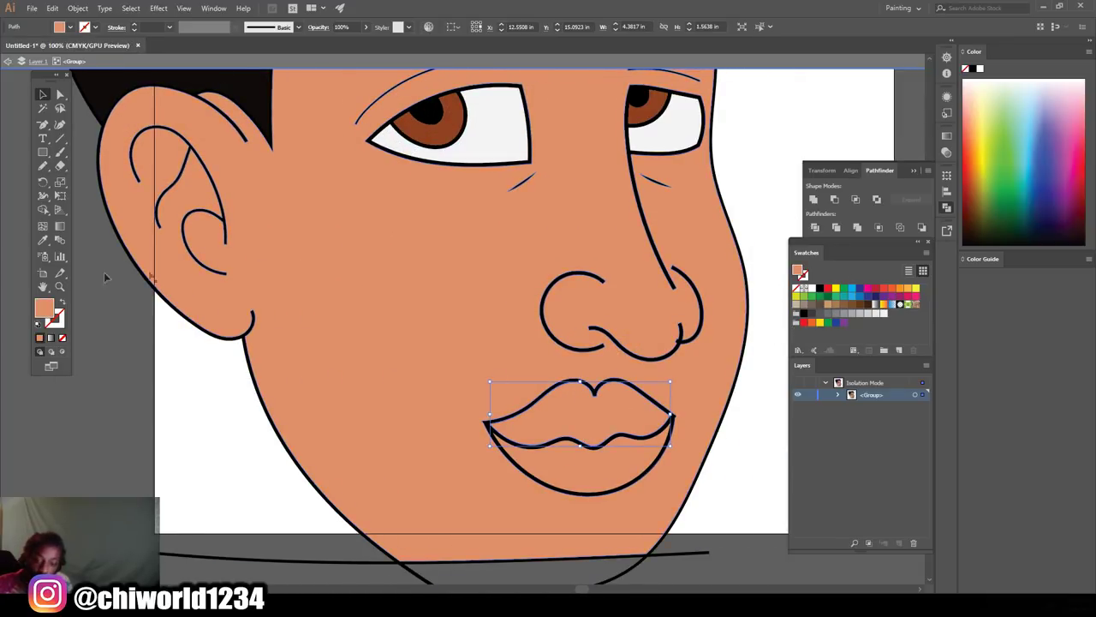
{"action": "double_click", "coordinate": [43, 311]}
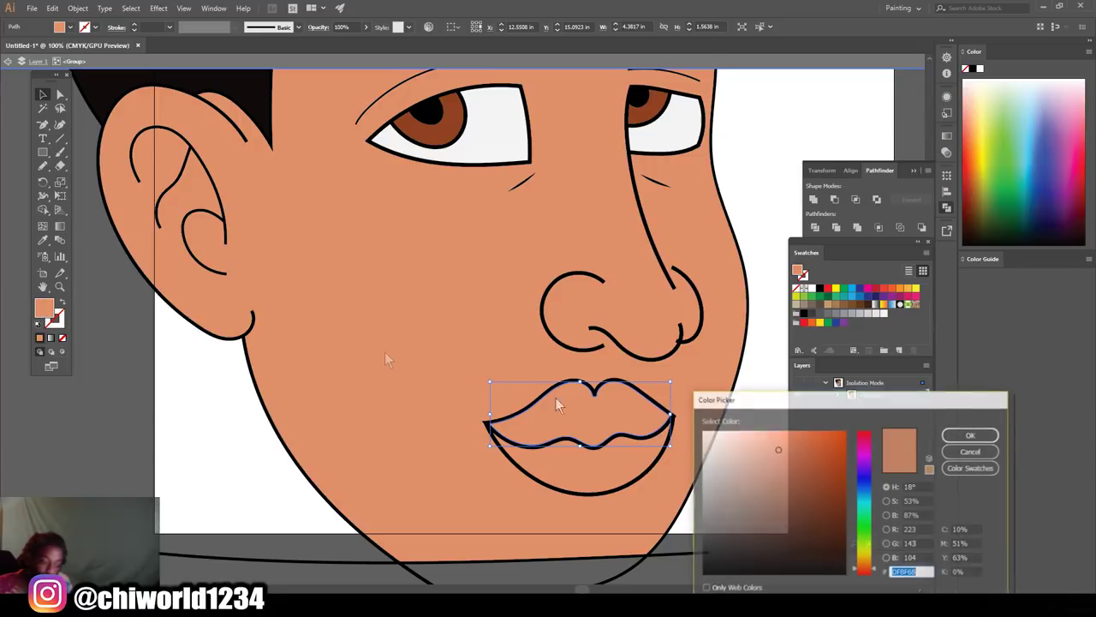
{"action": "left_click", "coordinate": [865, 572]}
{"action": "mouse_move", "coordinate": [844, 550]}
{"action": "left_mouse_down"}
{"action": "mouse_move", "coordinate": [785, 496]}
{"action": "mouse_move", "coordinate": [788, 483]}
{"action": "left_mouse_up"}
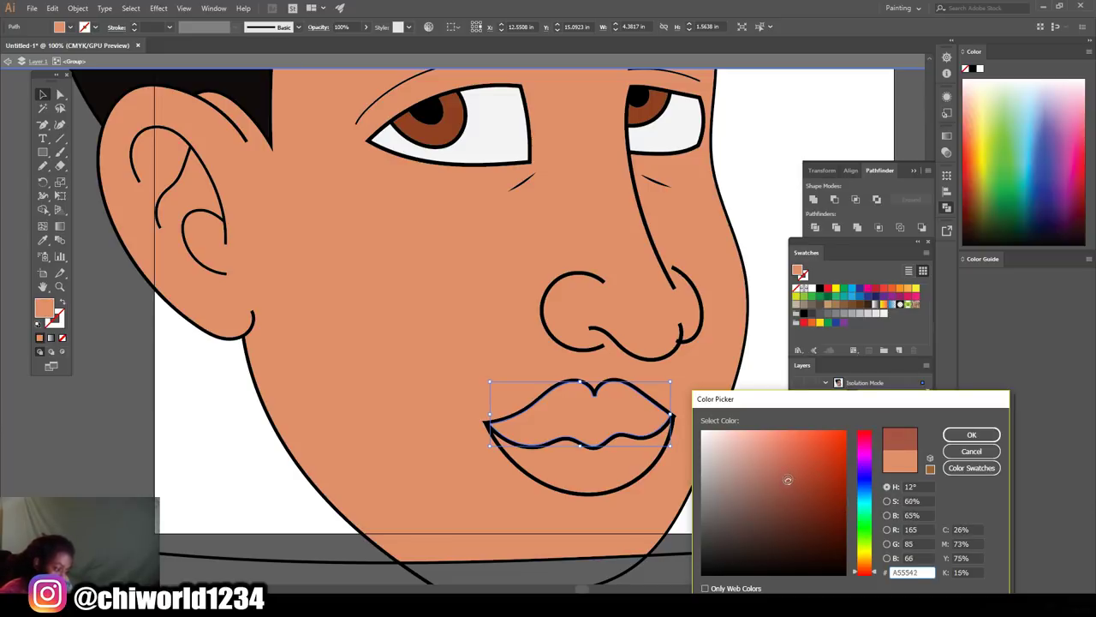
{"action": "left_click_drag", "start_coordinate": [856, 553], "coordinate": [857, 573]}
{"action": "left_click_drag", "start_coordinate": [788, 478], "coordinate": [780, 475]}
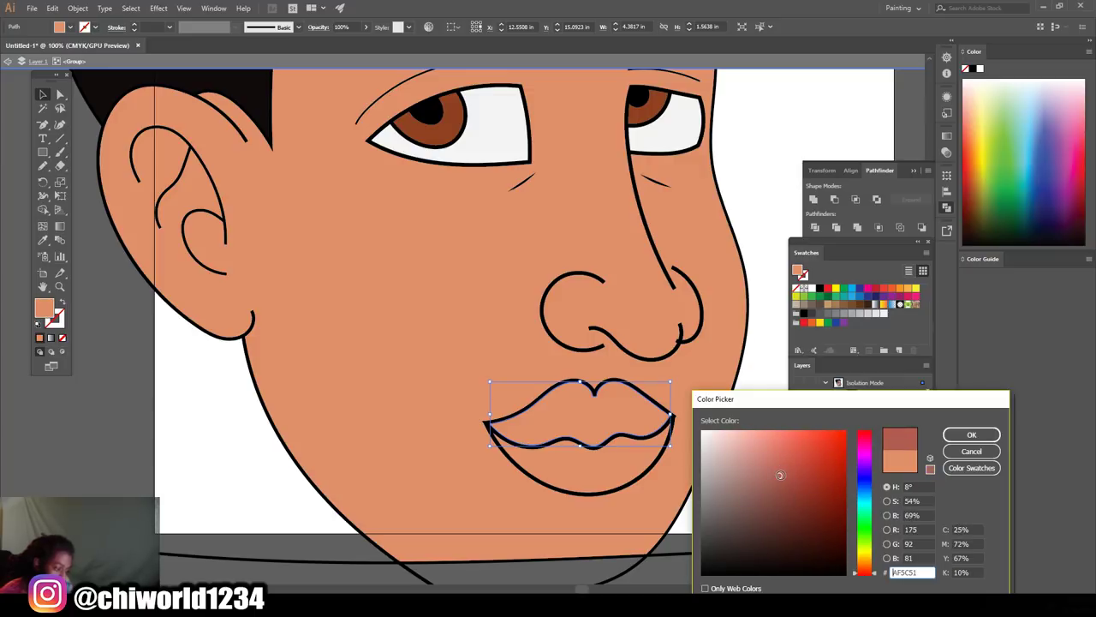
{"action": "left_click_drag", "start_coordinate": [778, 475], "coordinate": [774, 470]}
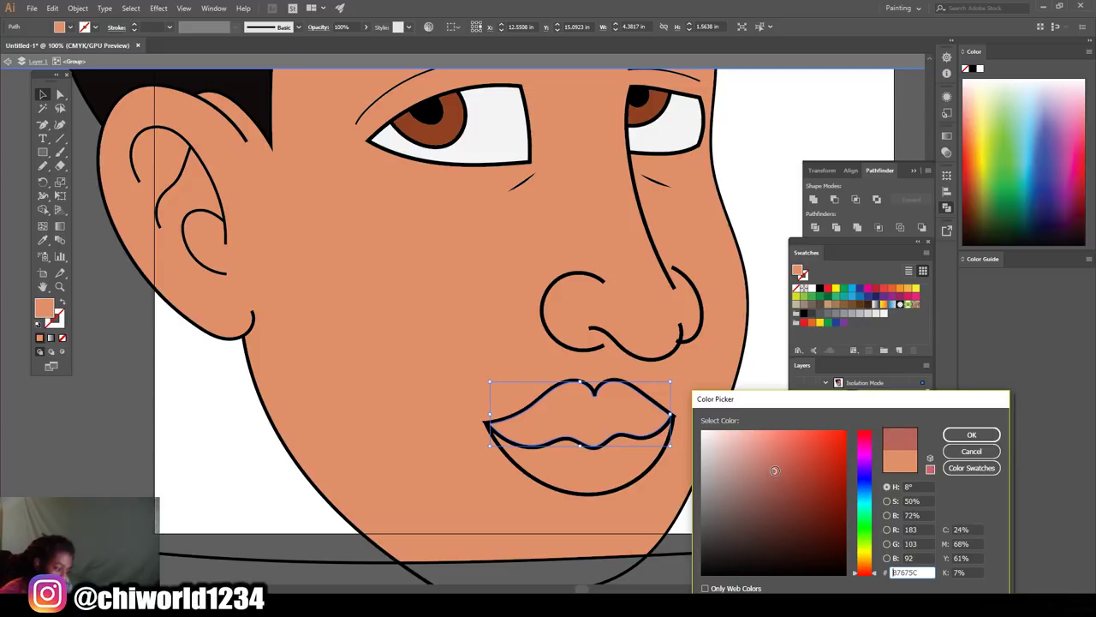
{"action": "left_click", "coordinate": [972, 434]}
- Fill the lower lip with a light salmon pink and deselect it
{"action": "left_click", "coordinate": [543, 469]}
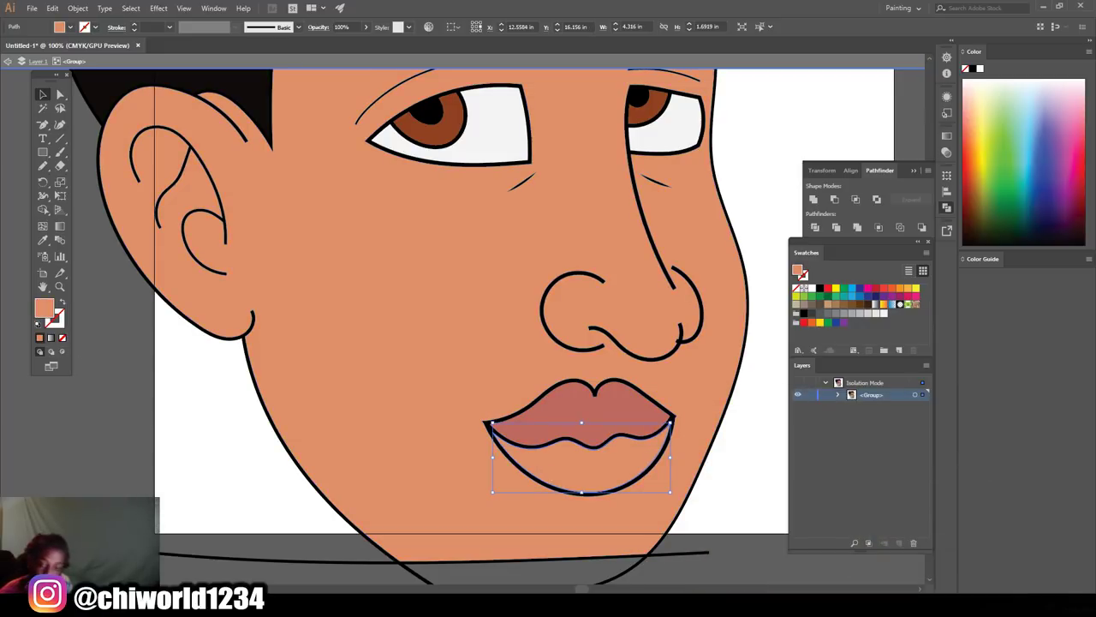
{"action": "double_click", "coordinate": [43, 308]}
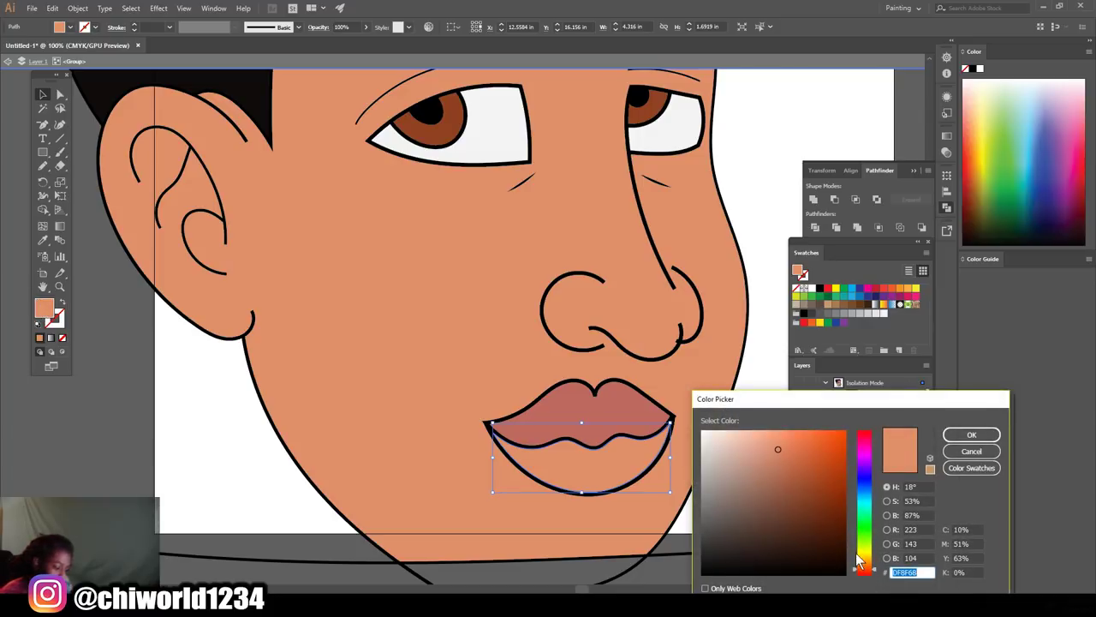
{"action": "left_click_drag", "start_coordinate": [865, 567], "coordinate": [865, 570]}
{"action": "left_click_drag", "start_coordinate": [778, 449], "coordinate": [765, 430]}
{"action": "left_click", "coordinate": [971, 435]}
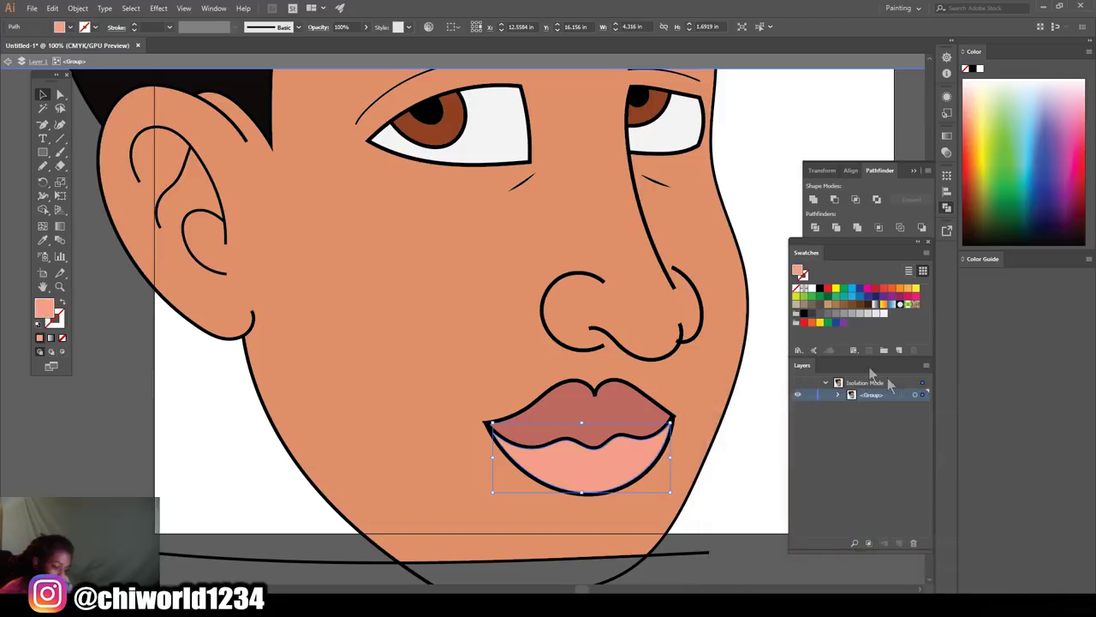
{"action": "left_click", "coordinate": [757, 221]}
- Examine the coloured portrait as a whole and inspect the nose outline up close
{"action": "scroll", "coordinate": [765, 239], "scroll_direction": "down", "scroll_amount": 3}
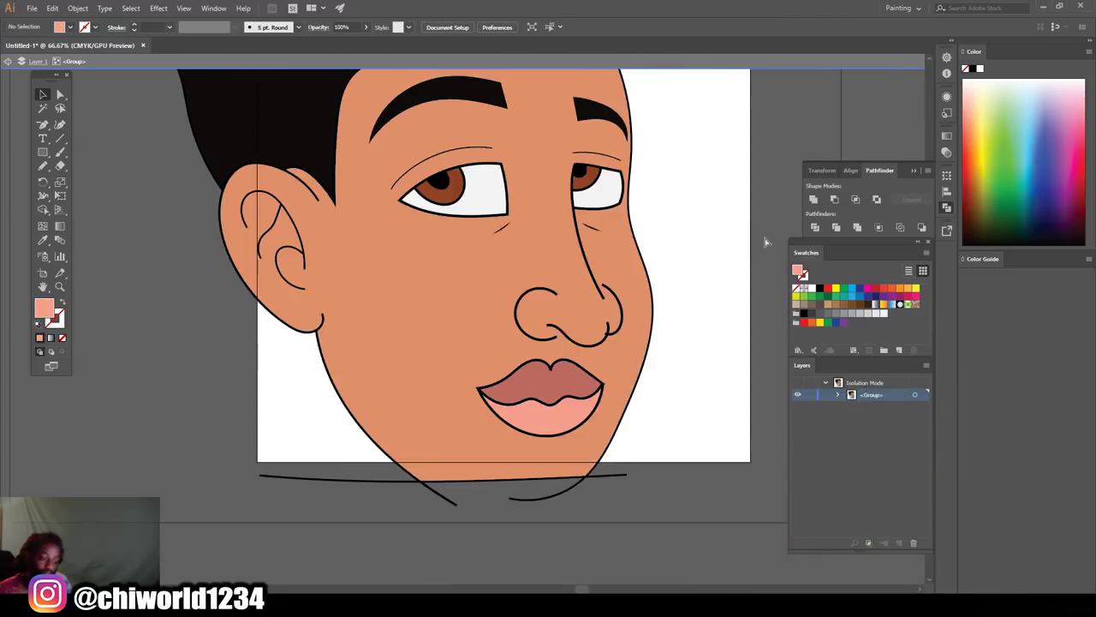
{"action": "scroll", "coordinate": [718, 351], "scroll_direction": "up", "scroll_amount": 1}
{"action": "scroll", "coordinate": [716, 364], "scroll_direction": "up", "scroll_amount": 1}
{"action": "scroll", "coordinate": [711, 368], "scroll_direction": "up", "scroll_amount": 1}
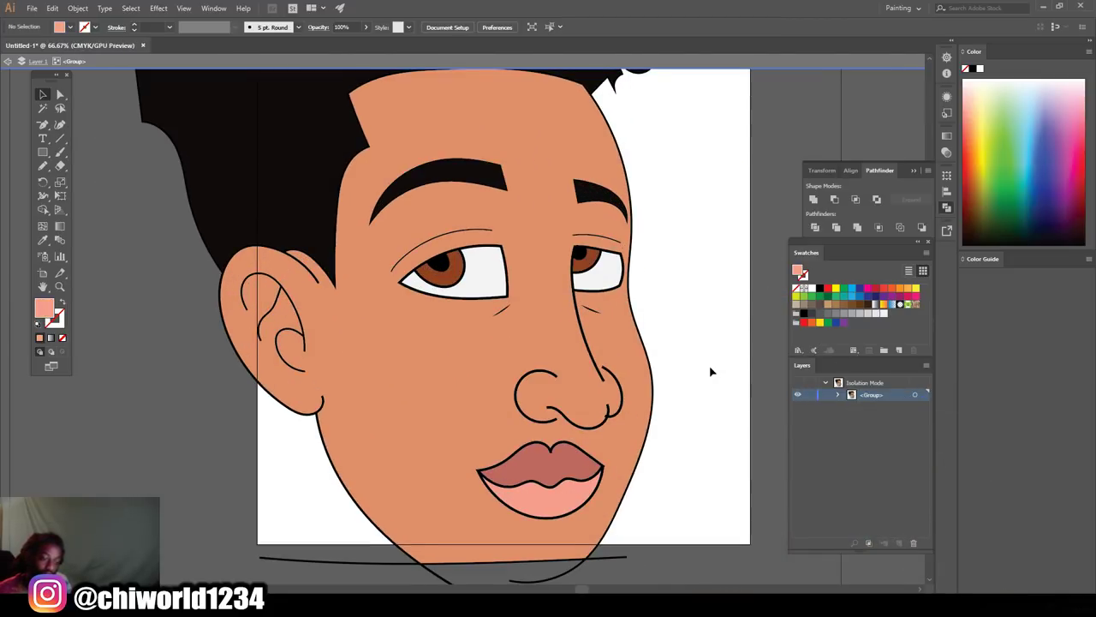
{"action": "scroll", "coordinate": [709, 373], "scroll_direction": "down", "scroll_amount": 1}
{"action": "scroll", "coordinate": [709, 394], "scroll_direction": "up", "scroll_amount": 3}
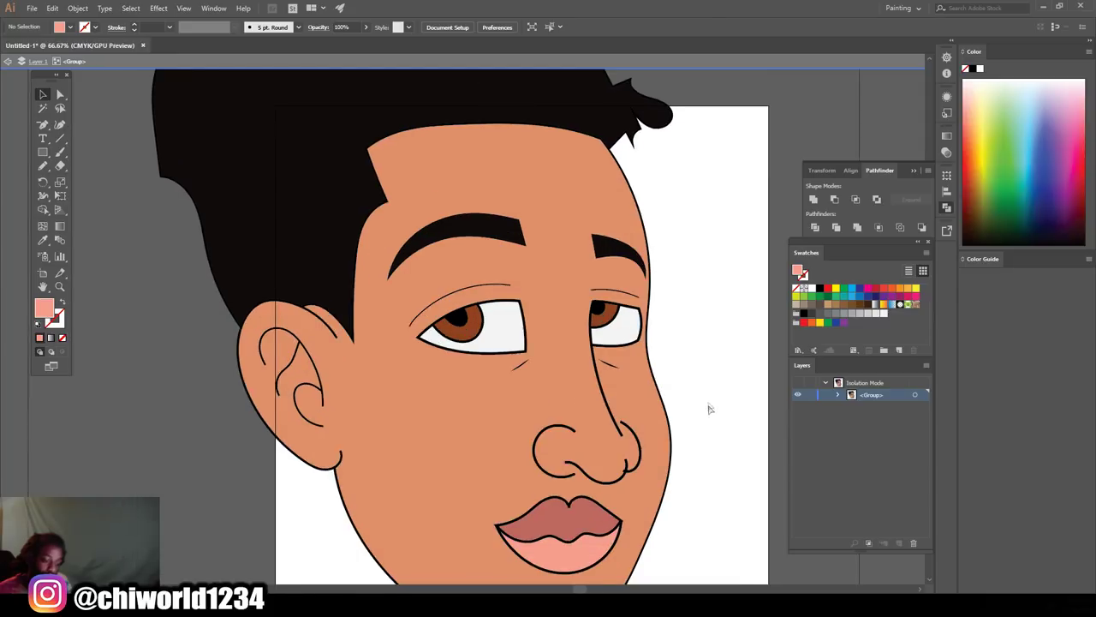
{"action": "scroll", "coordinate": [714, 440], "scroll_direction": "up", "scroll_amount": 2}
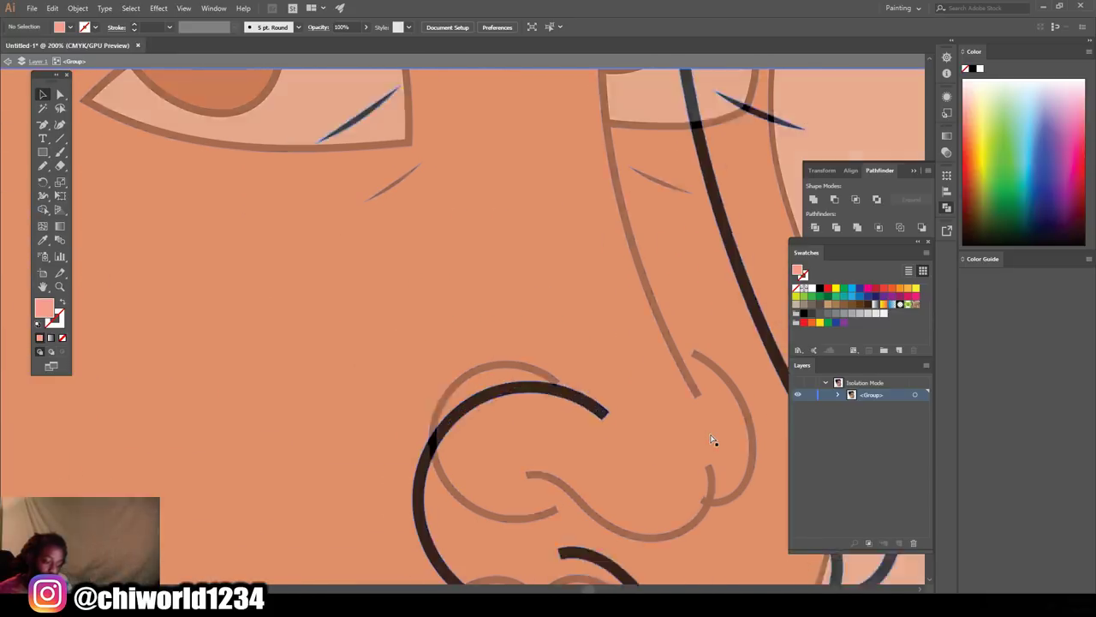
{"action": "scroll", "coordinate": [714, 444], "scroll_direction": "down", "scroll_amount": 1}
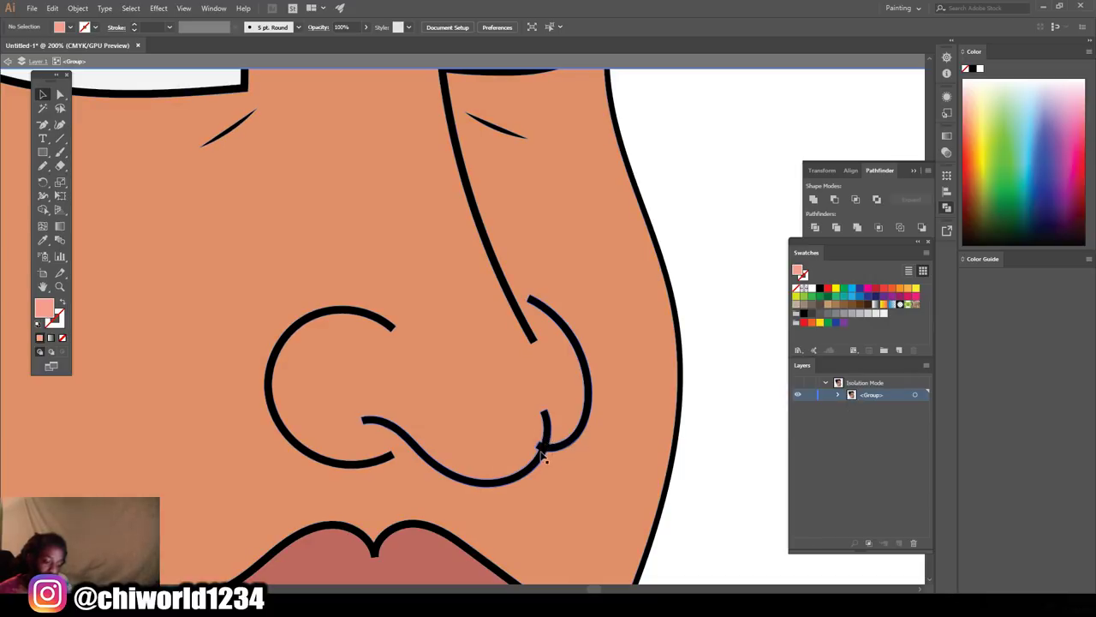
{"action": "scroll", "coordinate": [536, 471], "scroll_direction": "down", "scroll_amount": 1}
{"action": "scroll", "coordinate": [531, 506], "scroll_direction": "up", "scroll_amount": 2}
{"action": "key", "text": "ctrl+1"}
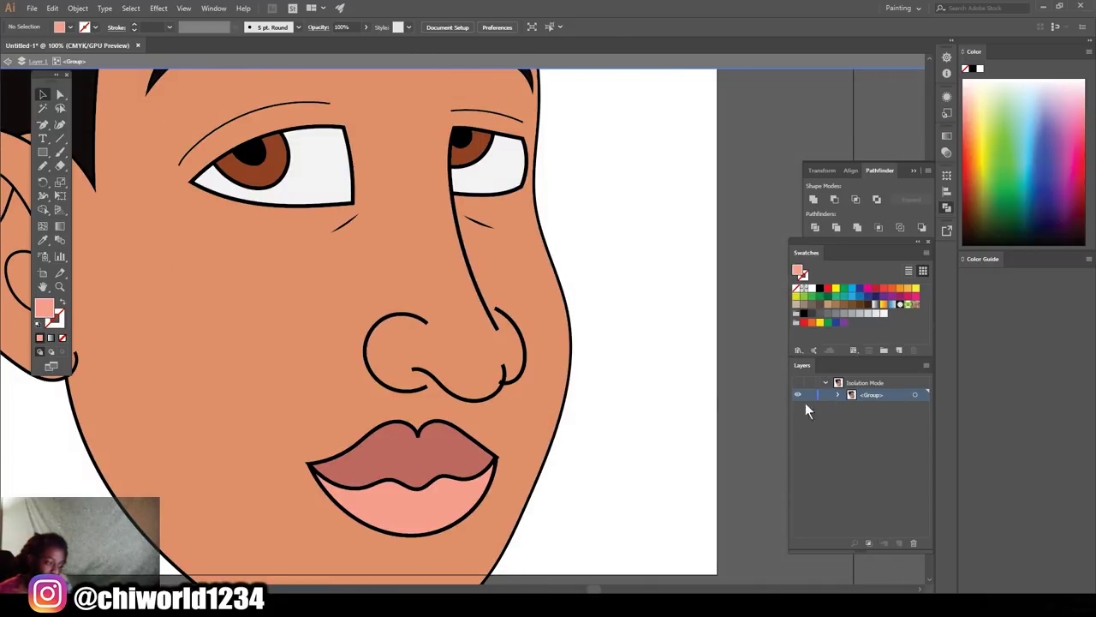
{"action": "scroll", "coordinate": [653, 471], "scroll_direction": "down", "scroll_amount": 2}
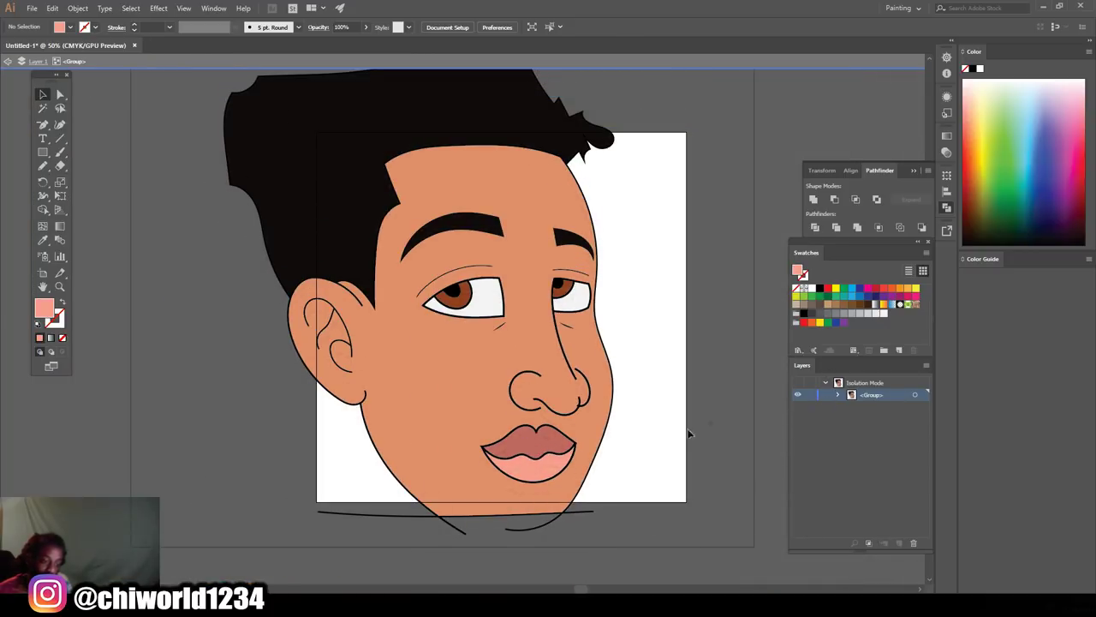
- Exit the isolated group and add a new layer directly above the locked Layer 1
{"action": "double_click", "coordinate": [733, 424]}
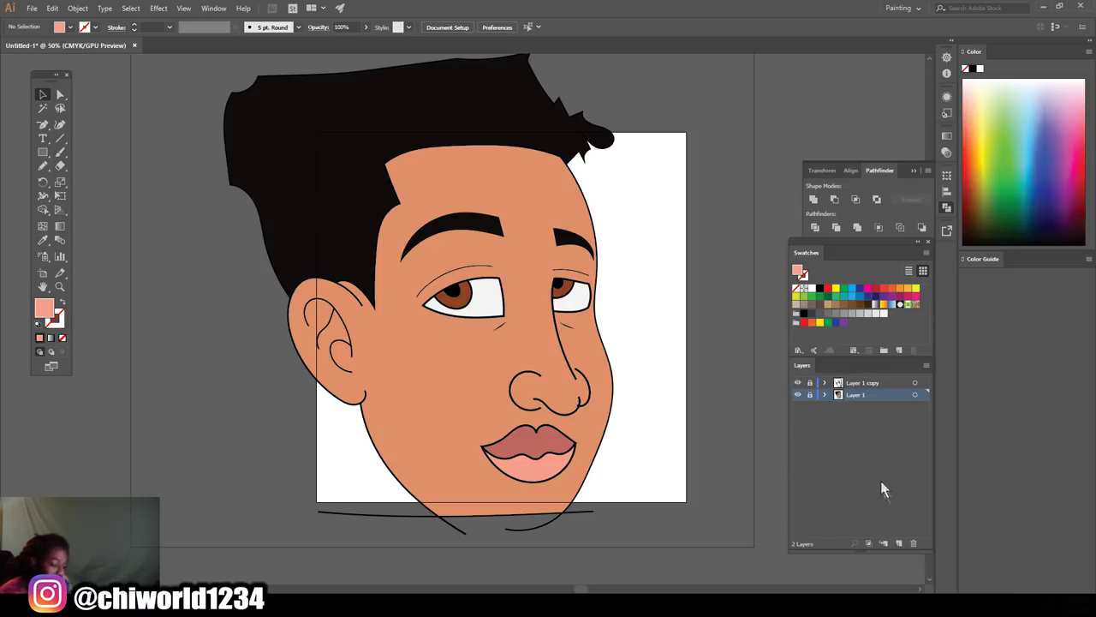
{"action": "left_click", "coordinate": [898, 543]}
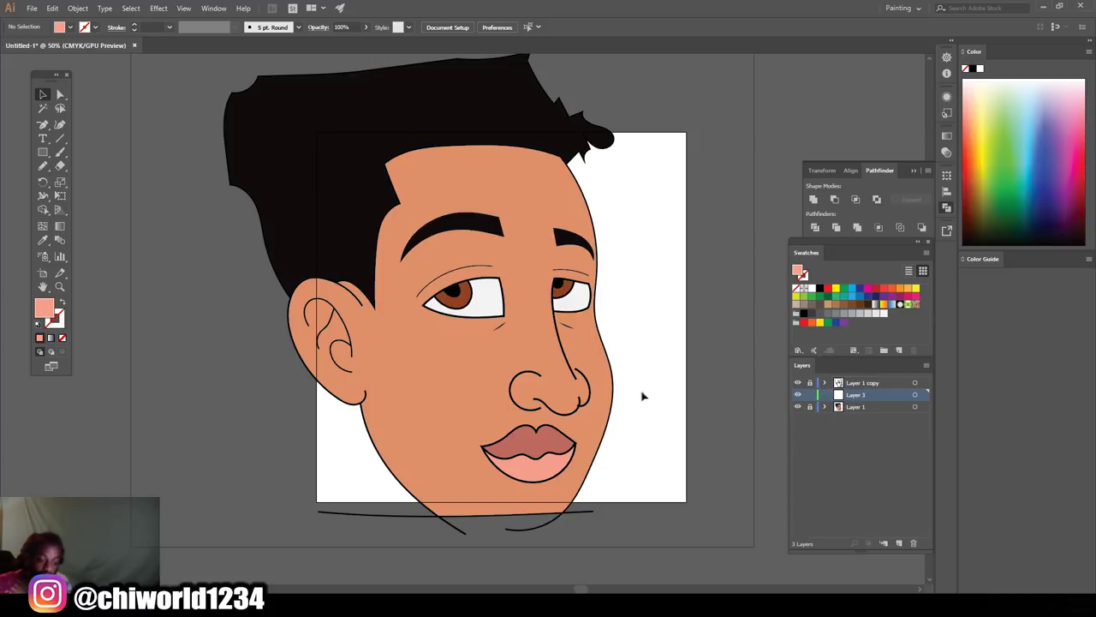
{"action": "key", "text": "ctrl+equal"}
{"action": "key", "text": "ctrl+equal"}
{"action": "key", "text": "ctrl+equal"}
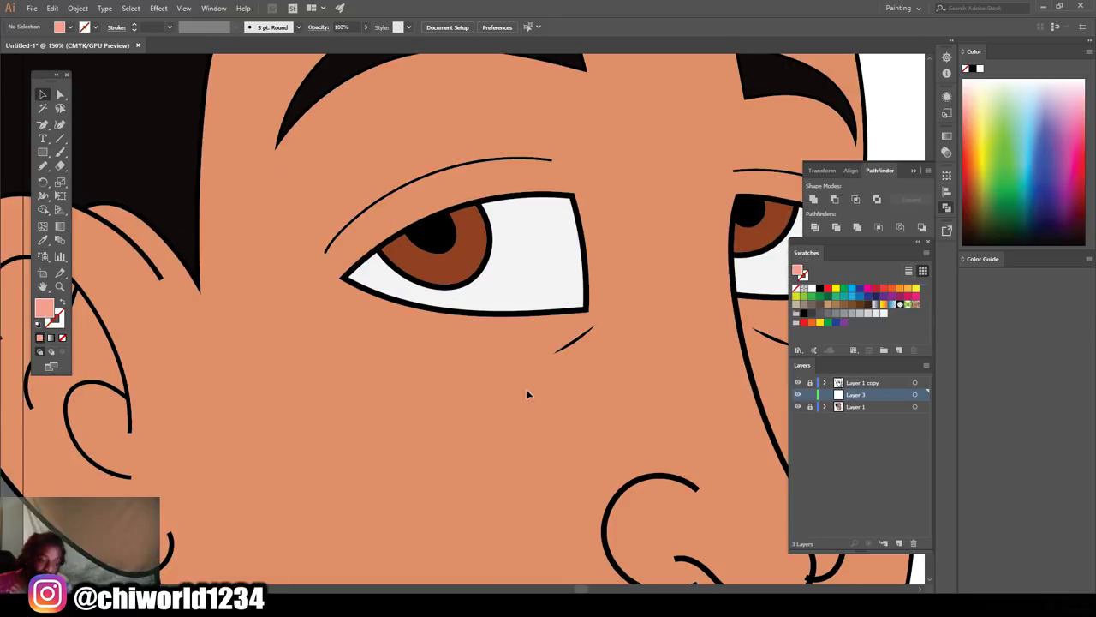
{"action": "key", "text": "ctrl+equal"}
{"action": "key", "text": "ctrl+equal"}
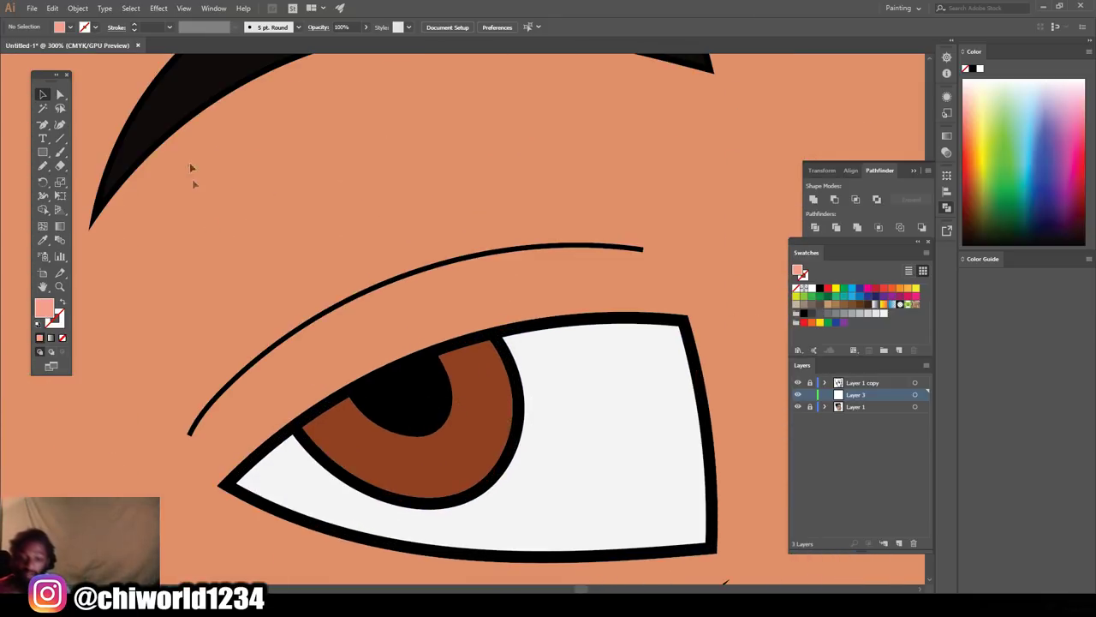
{"action": "left_click", "coordinate": [43, 168]}
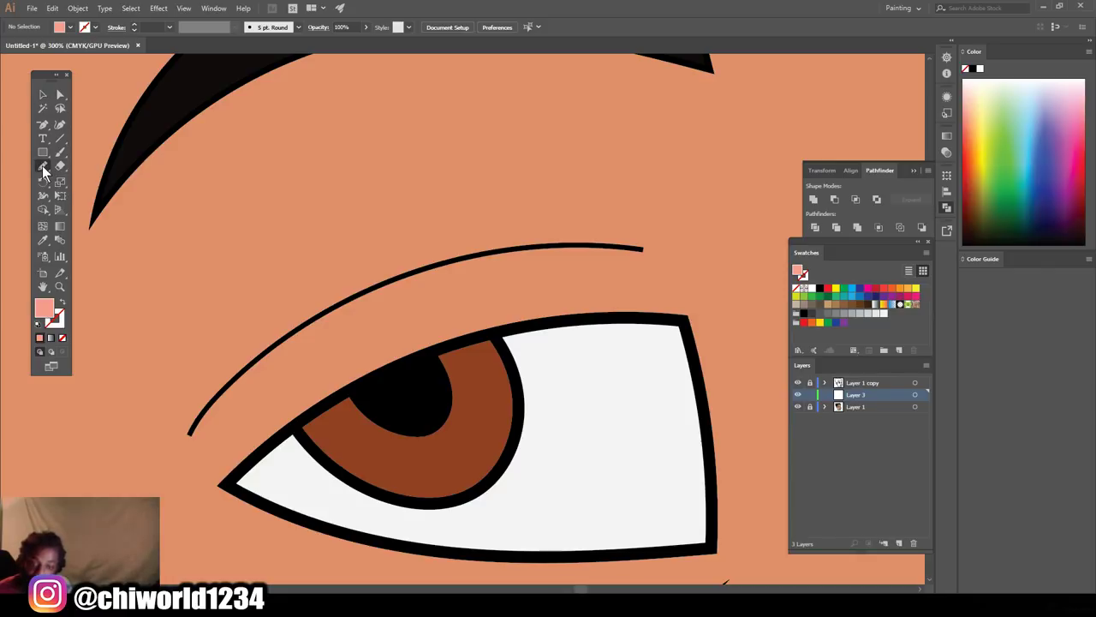
{"action": "left_click", "coordinate": [61, 304]}
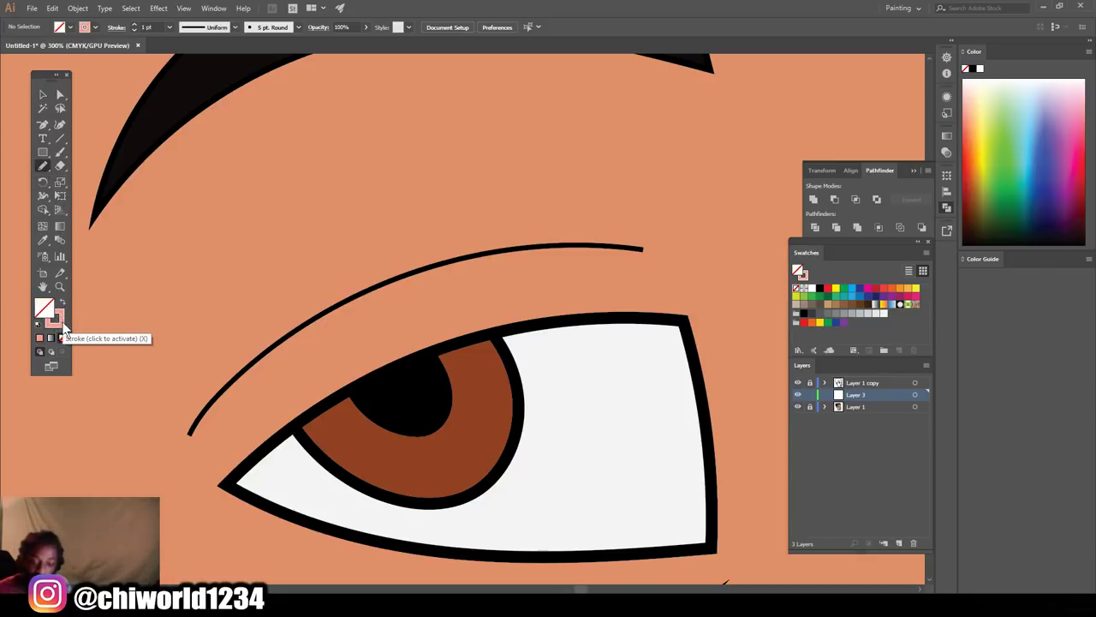
{"action": "left_click", "coordinate": [58, 326]}
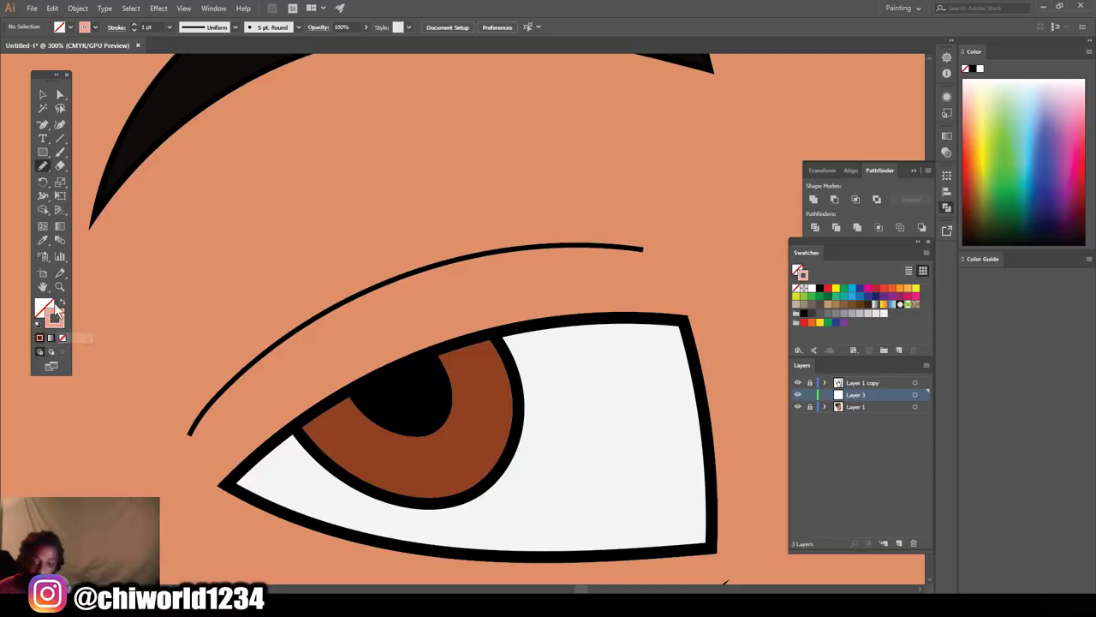
{"action": "left_click", "coordinate": [63, 304]}
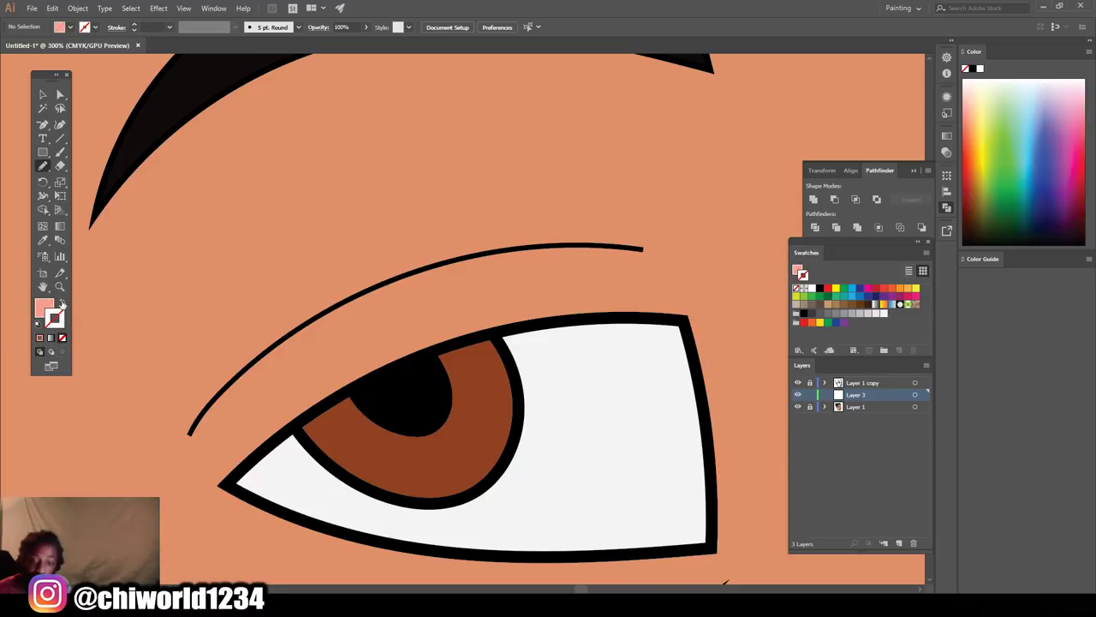
- Sample the iris brown with the Eyedropper and darken the fill colour to 56200D
{"action": "left_click", "coordinate": [44, 241]}
{"action": "left_click", "coordinate": [360, 442]}
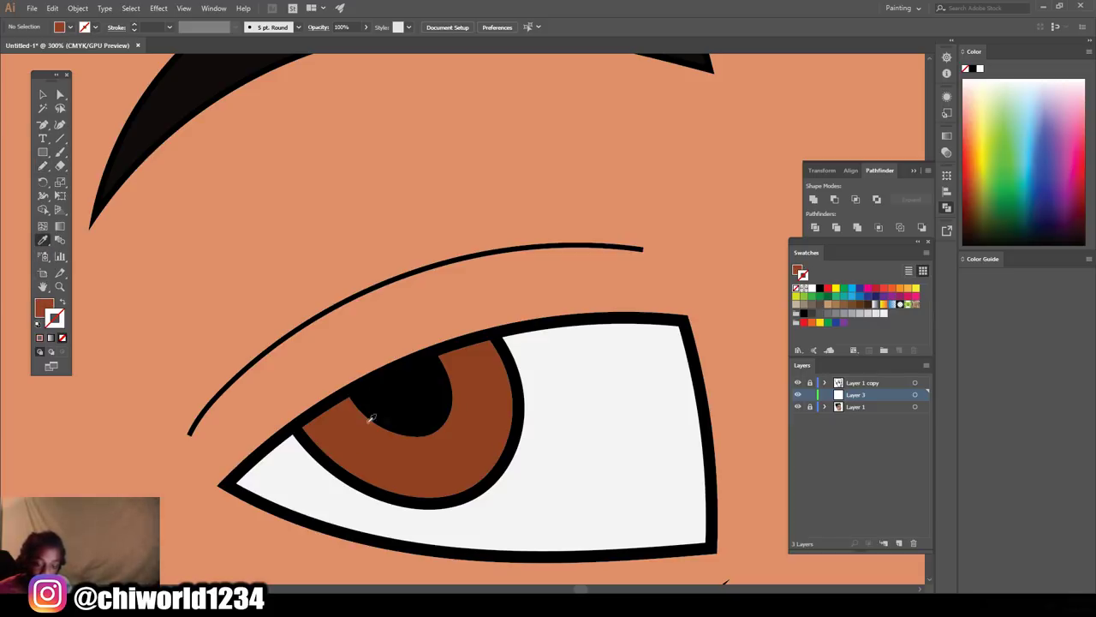
{"action": "double_click", "coordinate": [43, 310]}
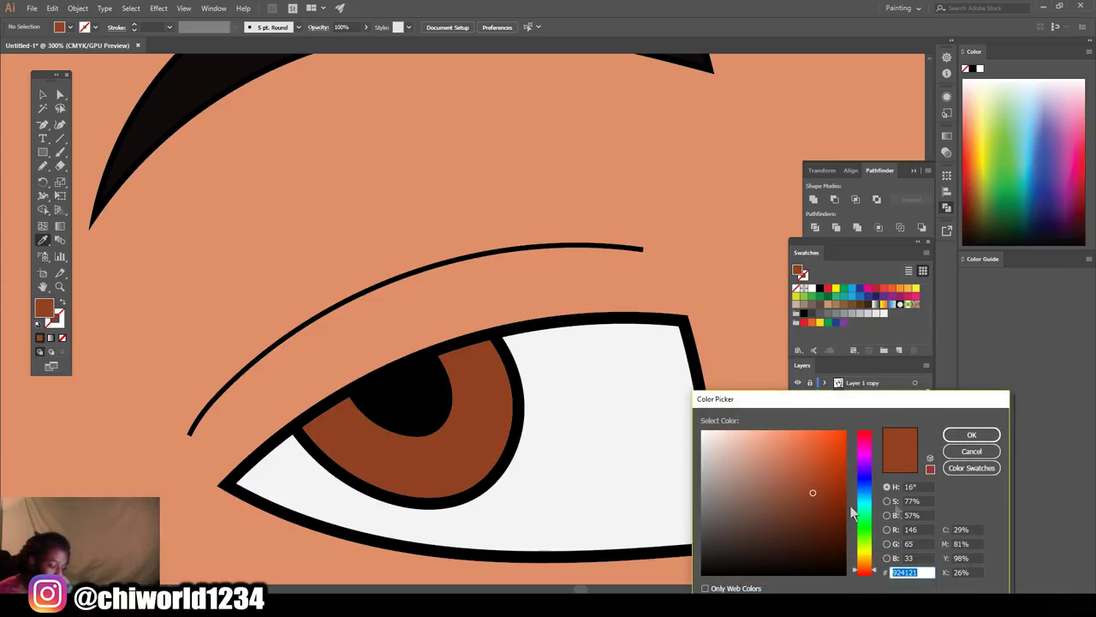
{"action": "left_click_drag", "start_coordinate": [825, 500], "coordinate": [825, 523]}
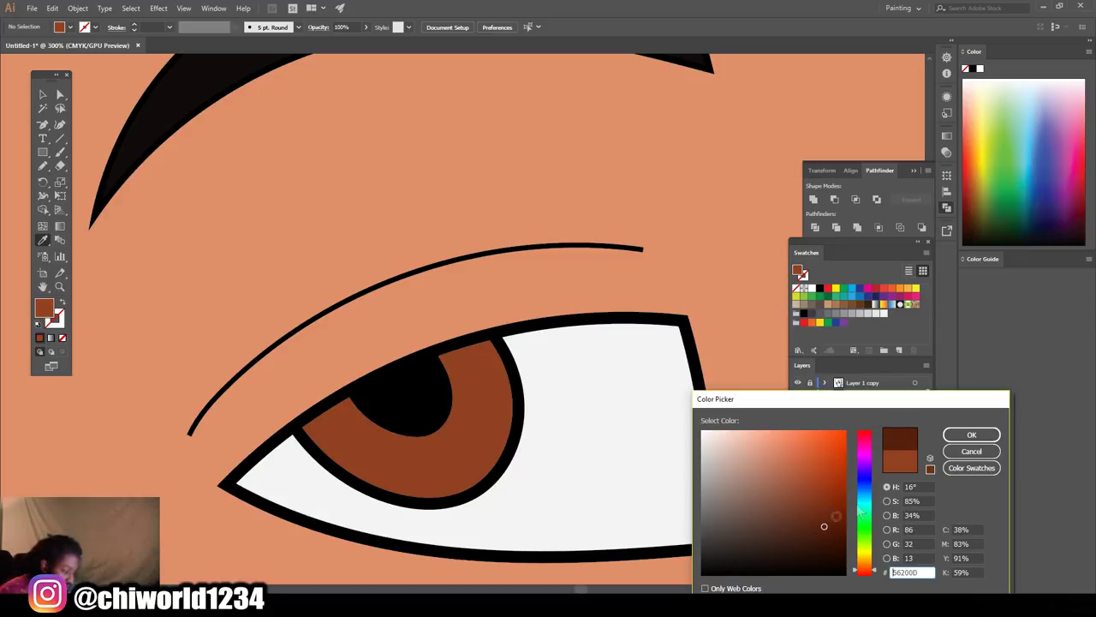
{"action": "left_click", "coordinate": [971, 434]}
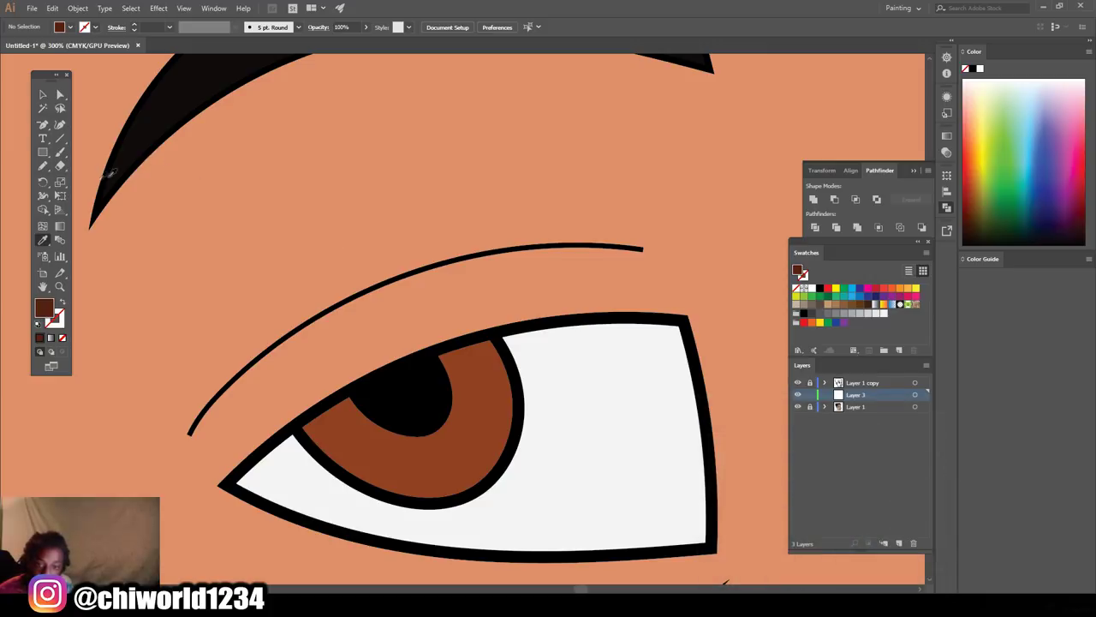
- Draw a closed dark brown shadow shape with the Pencil over the upper part of the left eye's iris and pupil
{"action": "left_click", "coordinate": [45, 168]}
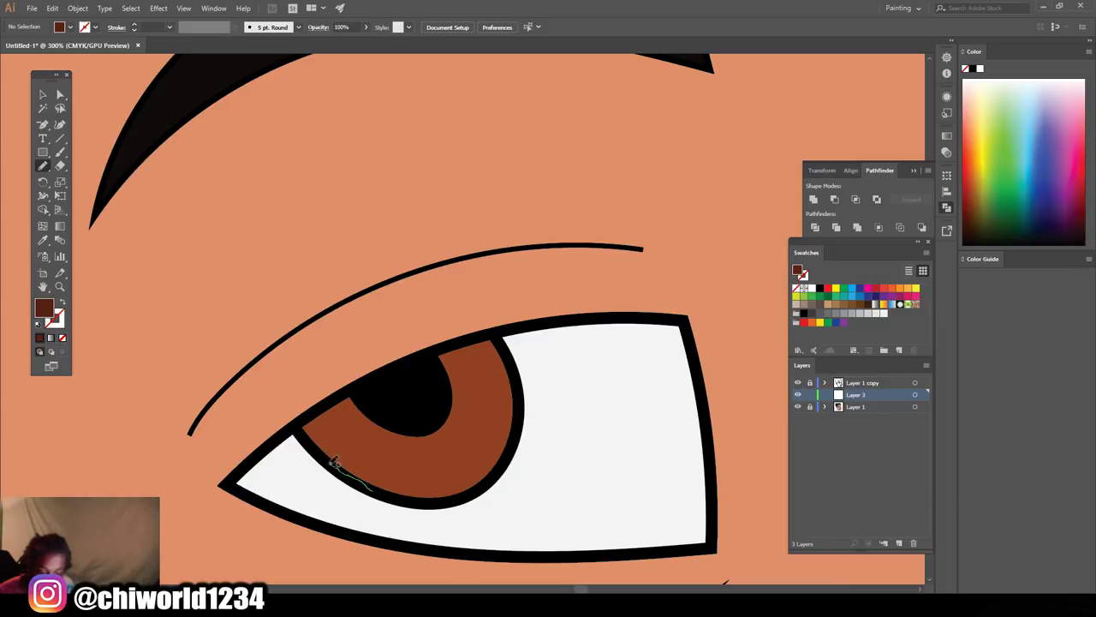
{"action": "mouse_move", "coordinate": [306, 416]}
{"action": "left_mouse_down"}
{"action": "mouse_move", "coordinate": [428, 352]}
{"action": "mouse_move", "coordinate": [484, 340]}
{"action": "left_mouse_up"}
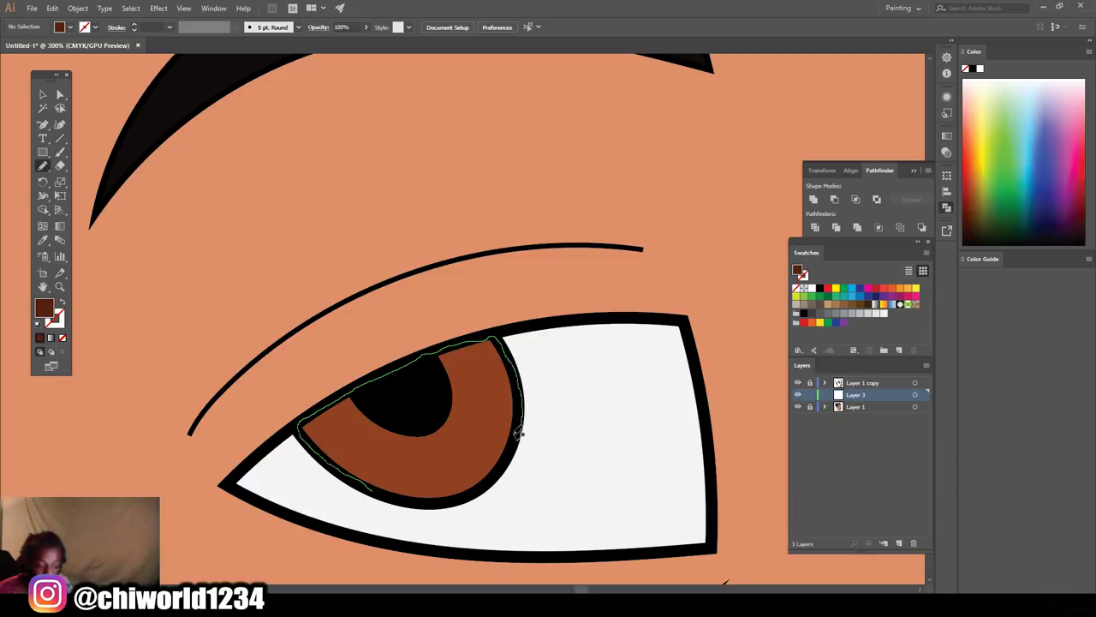
{"action": "left_click_drag", "start_coordinate": [429, 415], "coordinate": [396, 434]}
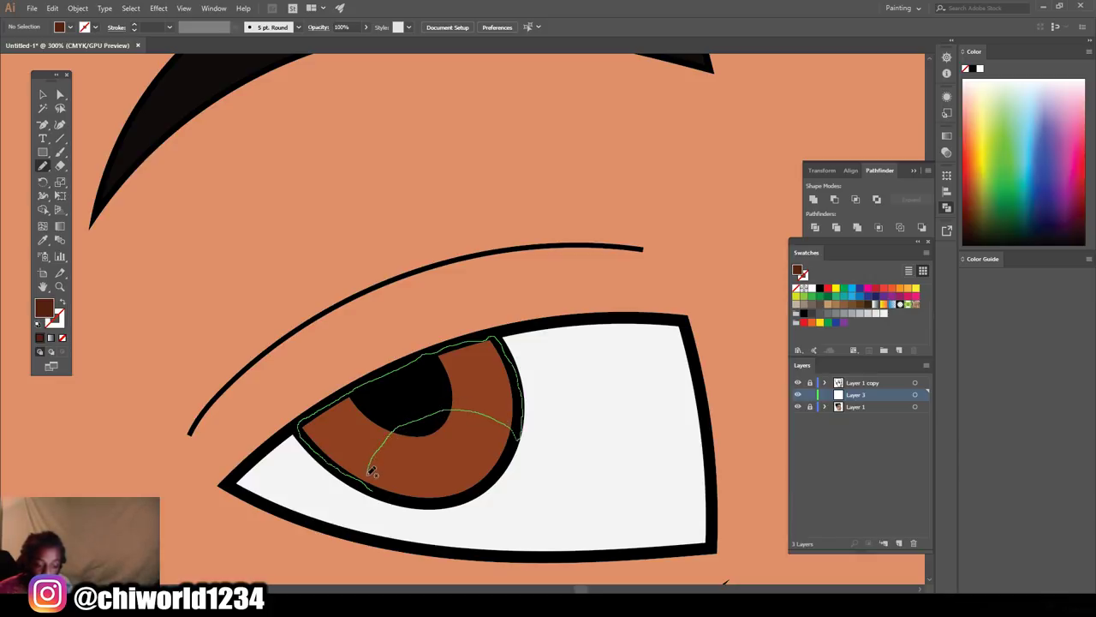
{"action": "left_click_drag", "start_coordinate": [370, 481], "coordinate": [374, 484]}
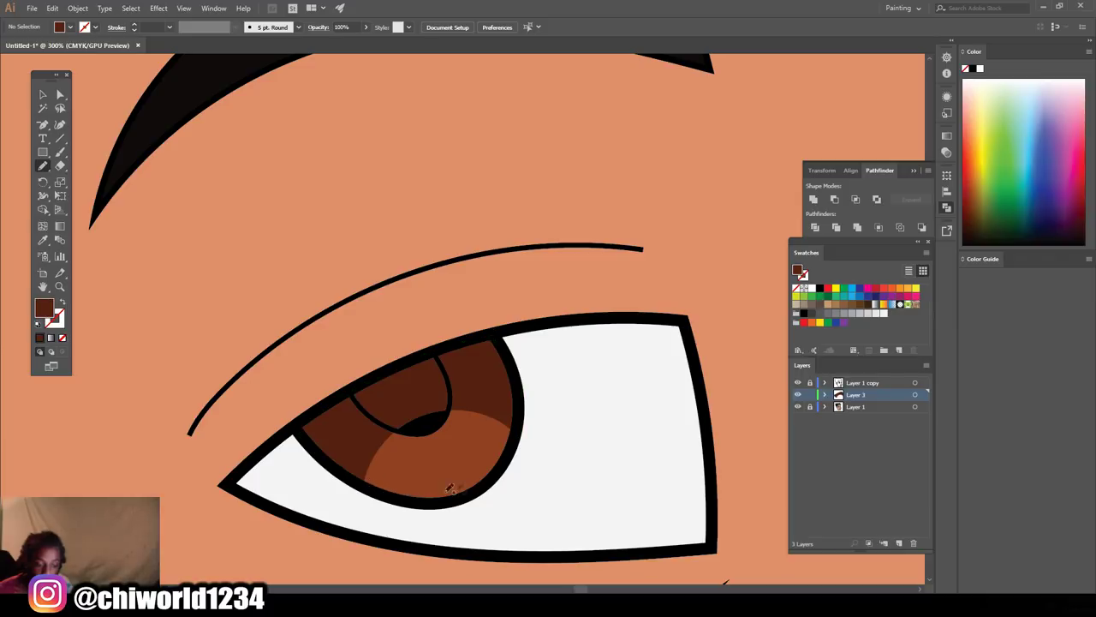
- Examine the left eye's iris shadow up close and in the context of the whole face
{"action": "key", "text": "ctrl+minus"}
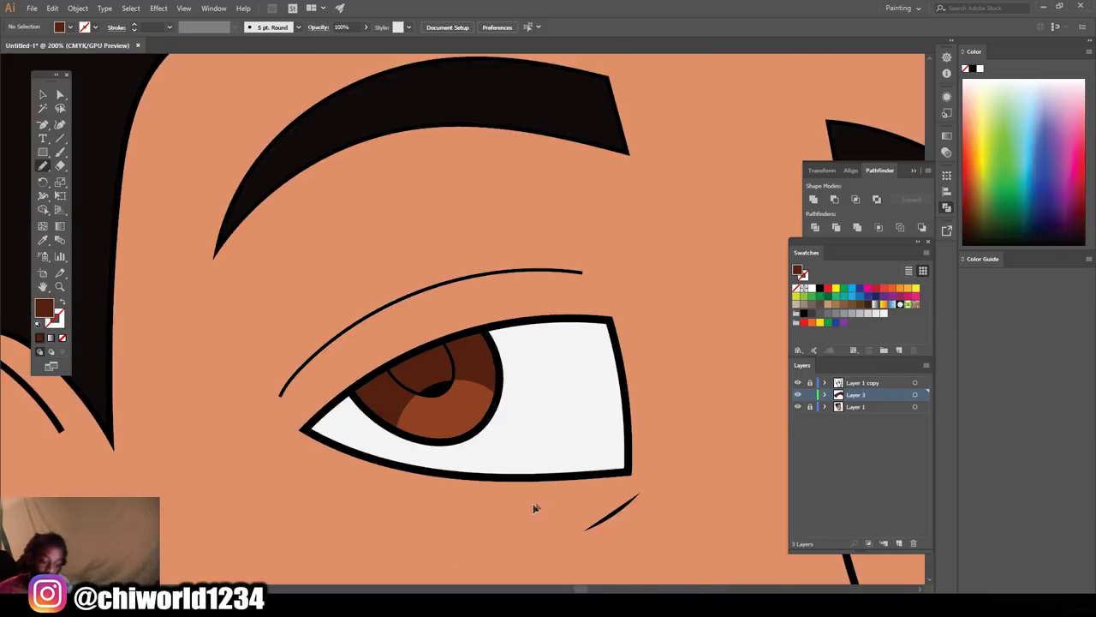
{"action": "key", "text": "ctrl+minus"}
{"action": "key", "text": "ctrl+plus"}
{"action": "key", "text": "ctrl+plus"}
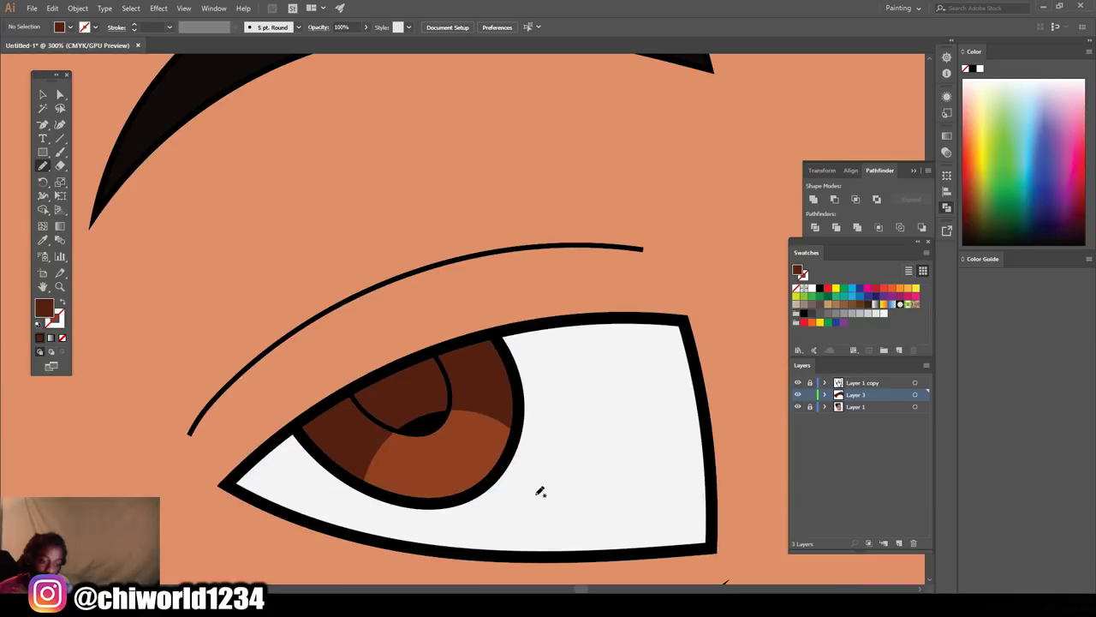
{"action": "key", "text": "ctrl+minus"}
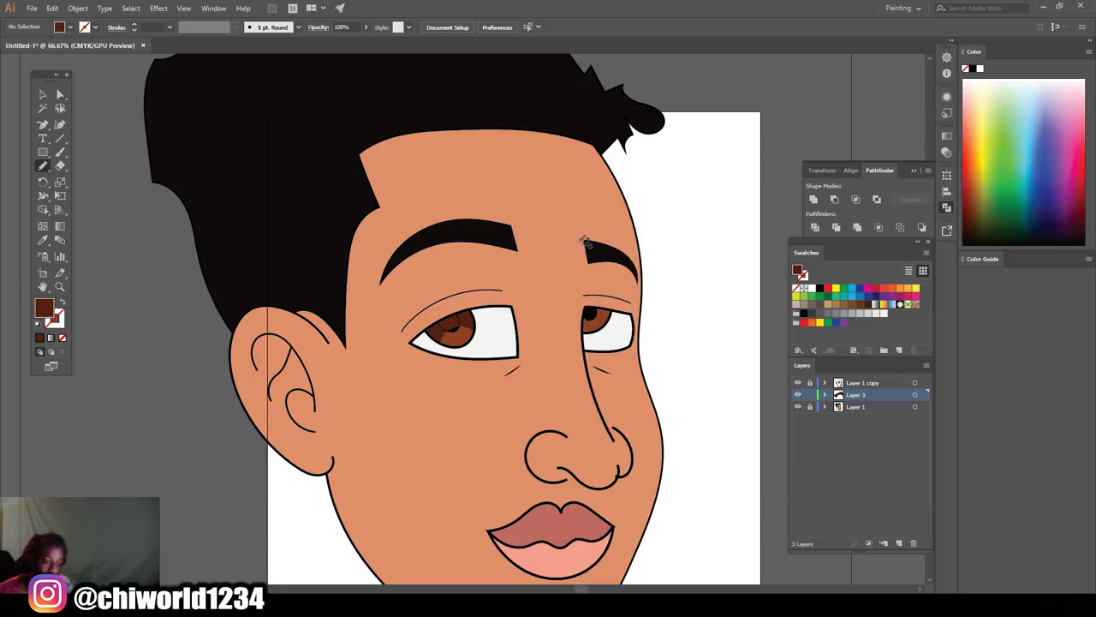
{"action": "key", "text": "ctrl+="}
{"action": "key", "text": "ctrl+="}
{"action": "key", "text": "ctrl+="}
{"action": "key", "text": "ctrl+="}
{"action": "key", "text": "ctrl+="}
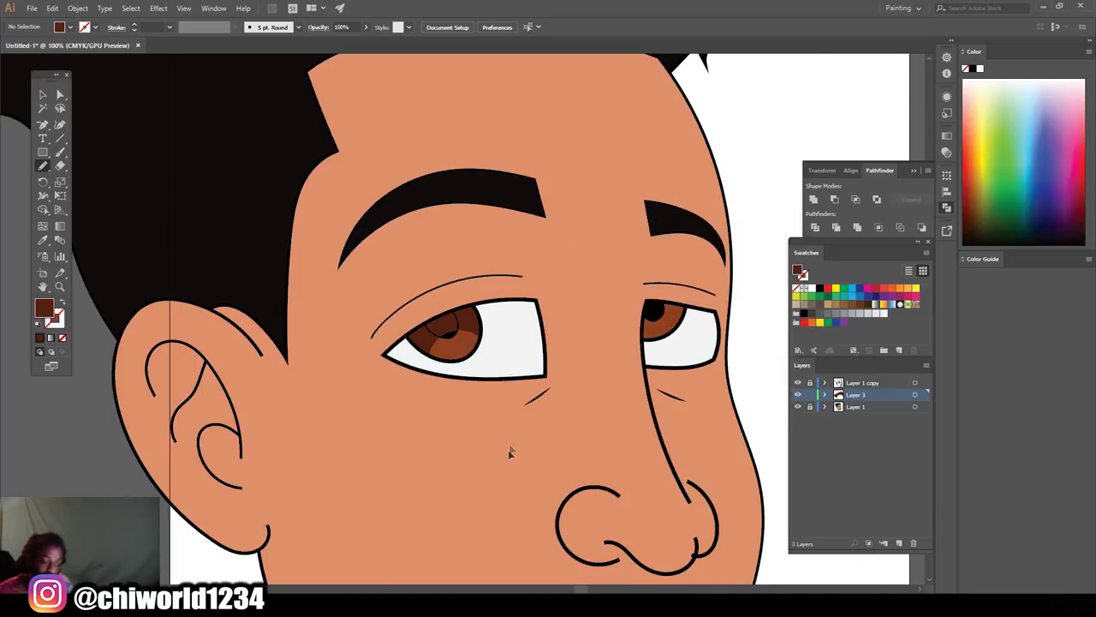
{"action": "key", "text": "ctrl+="}
{"action": "key", "text": "ctrl+-"}
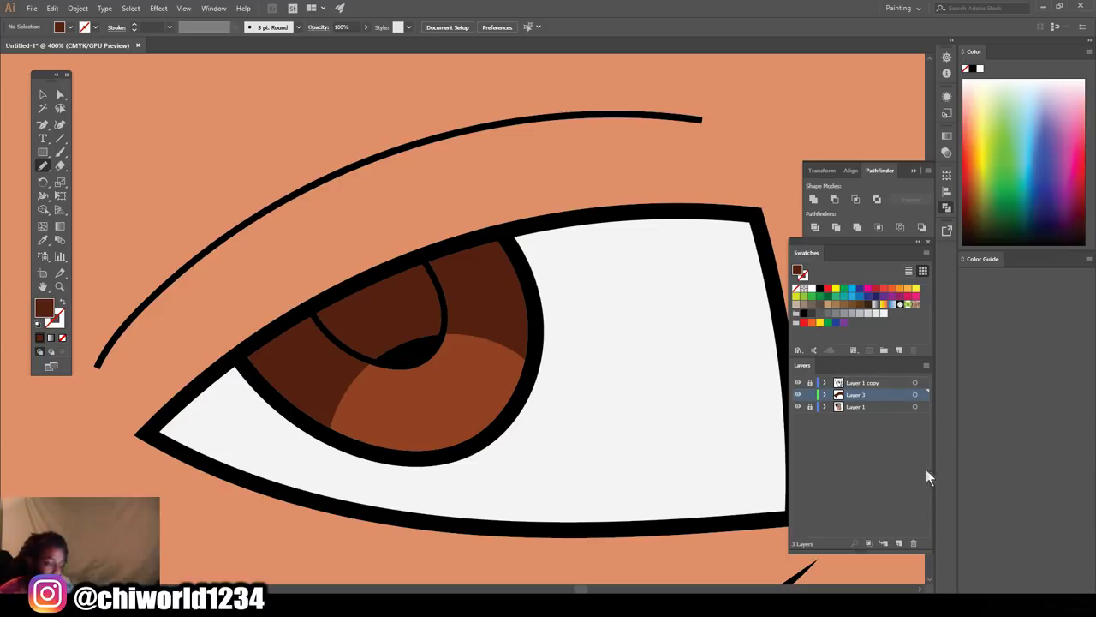
- Add a new layer directly below Layer 3 and sample the eye white as the fill colour
{"action": "left_click", "coordinate": [900, 543]}
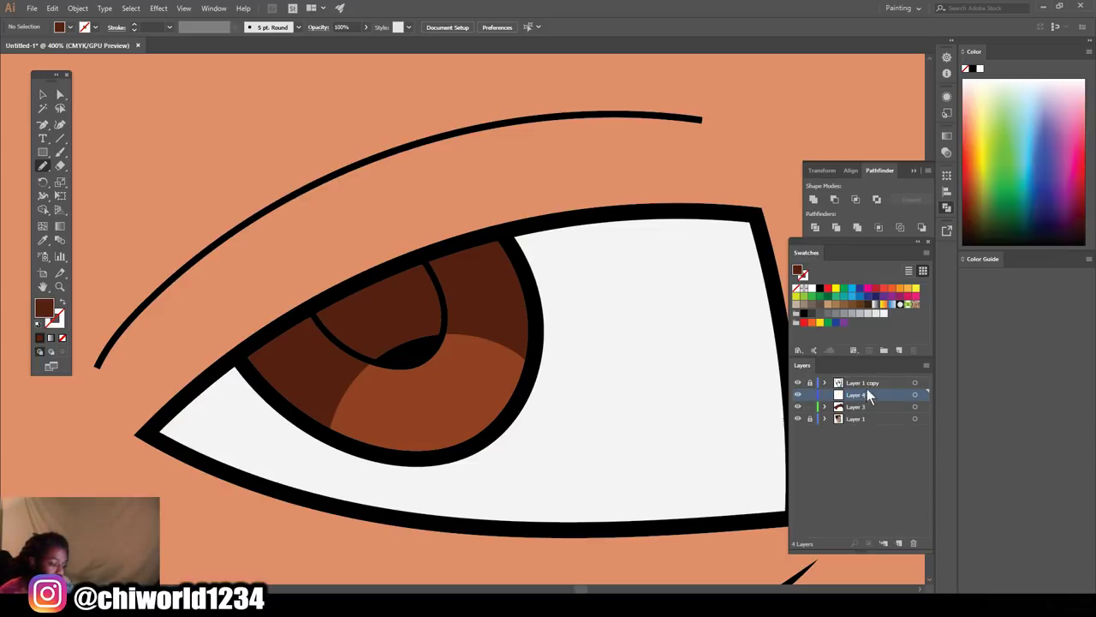
{"action": "left_click_drag", "start_coordinate": [869, 394], "coordinate": [871, 413]}
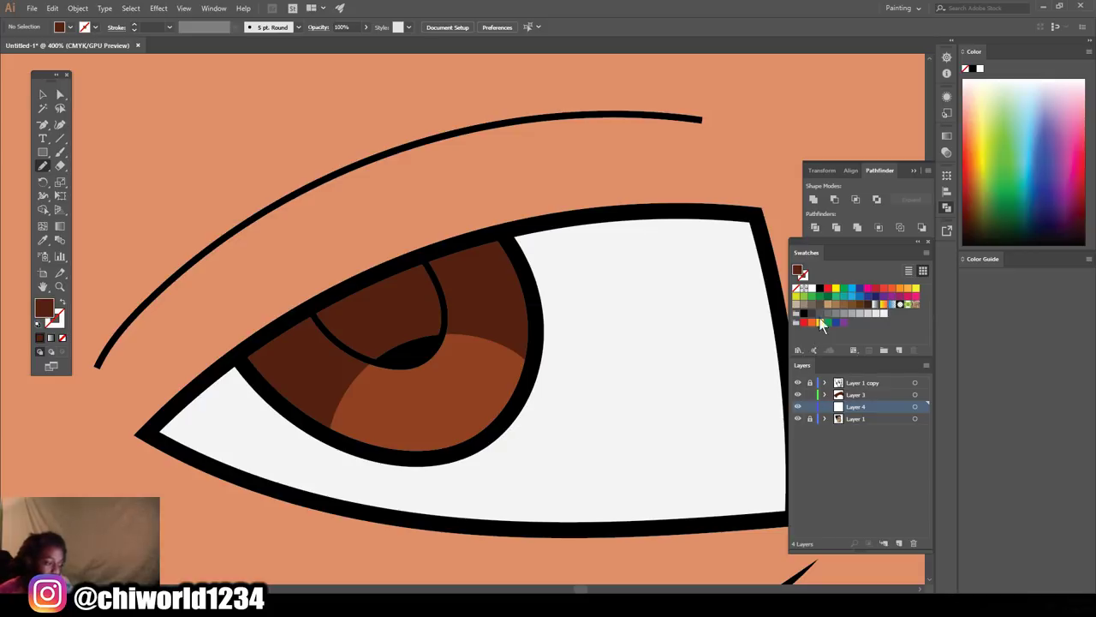
{"action": "left_click", "coordinate": [43, 240]}
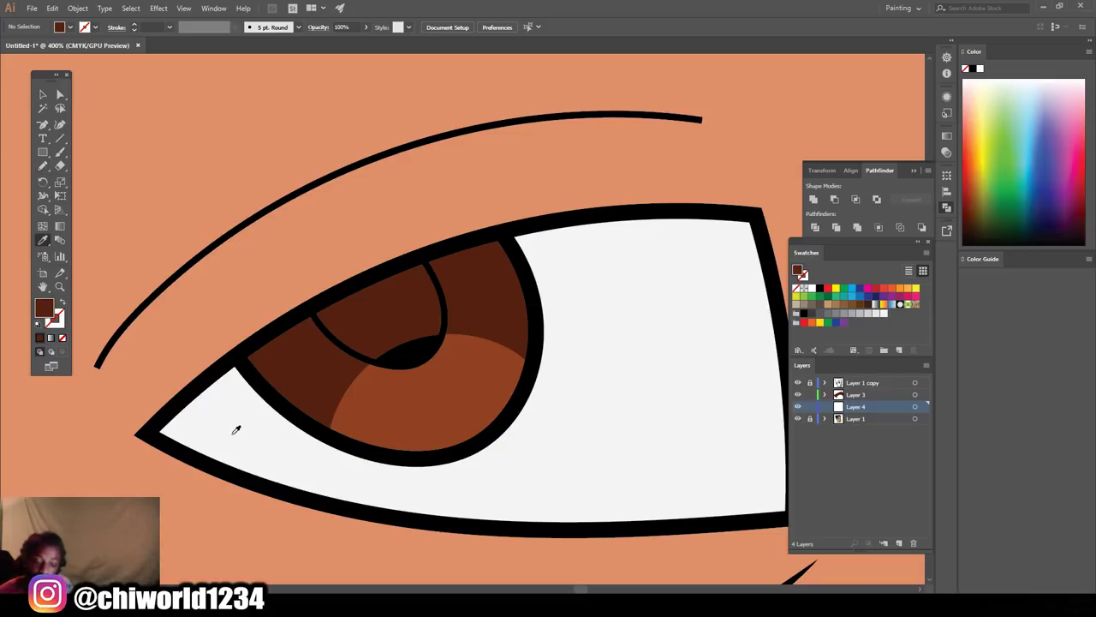
{"action": "left_click", "coordinate": [236, 429]}
- Change the fill colour to a darker, muted grey-violet
{"action": "double_click", "coordinate": [44, 310]}
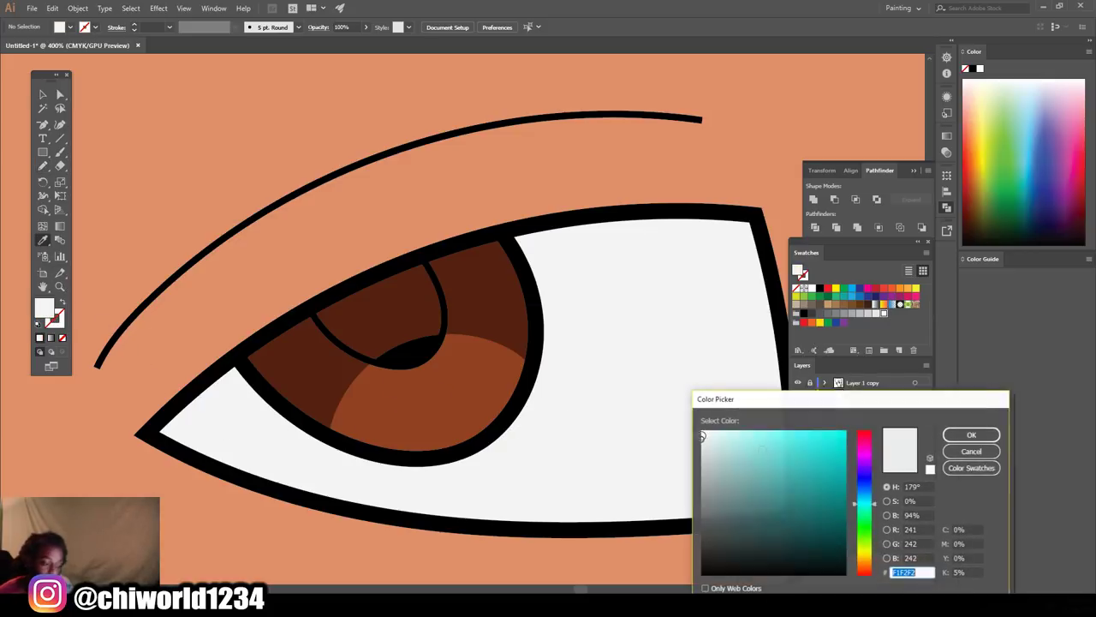
{"action": "left_click_drag", "start_coordinate": [730, 488], "coordinate": [730, 493]}
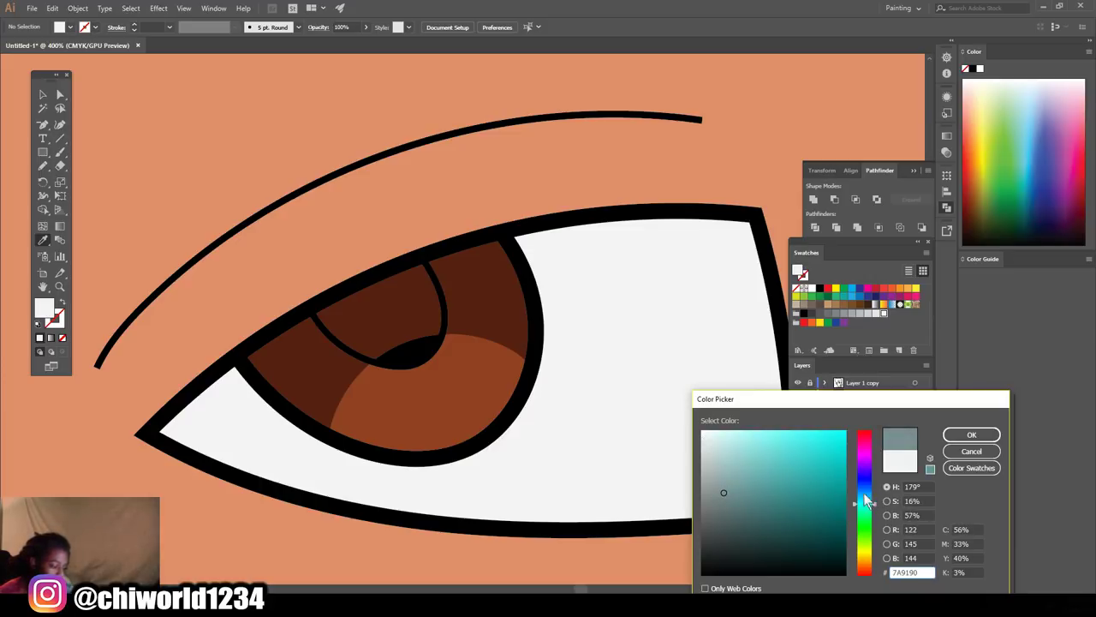
{"action": "left_click_drag", "start_coordinate": [867, 501], "coordinate": [861, 473]}
{"action": "left_click", "coordinate": [971, 434]}
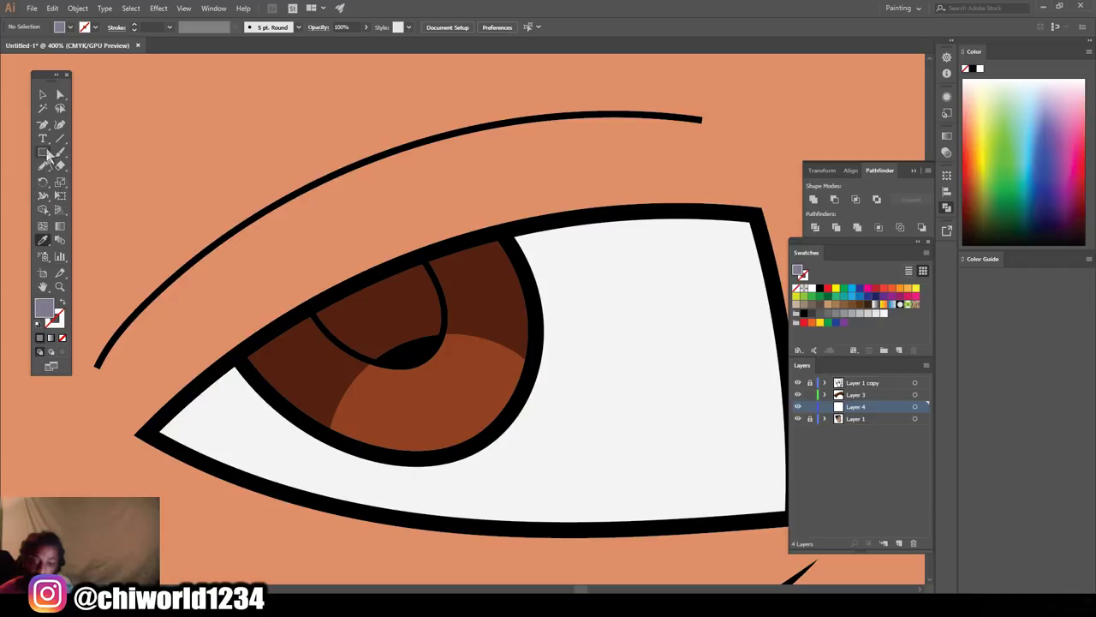
- Draw a closed grey-violet shadow shape with the Pencil across the upper part of the left eye, from corner to corner
{"action": "left_click", "coordinate": [43, 168]}
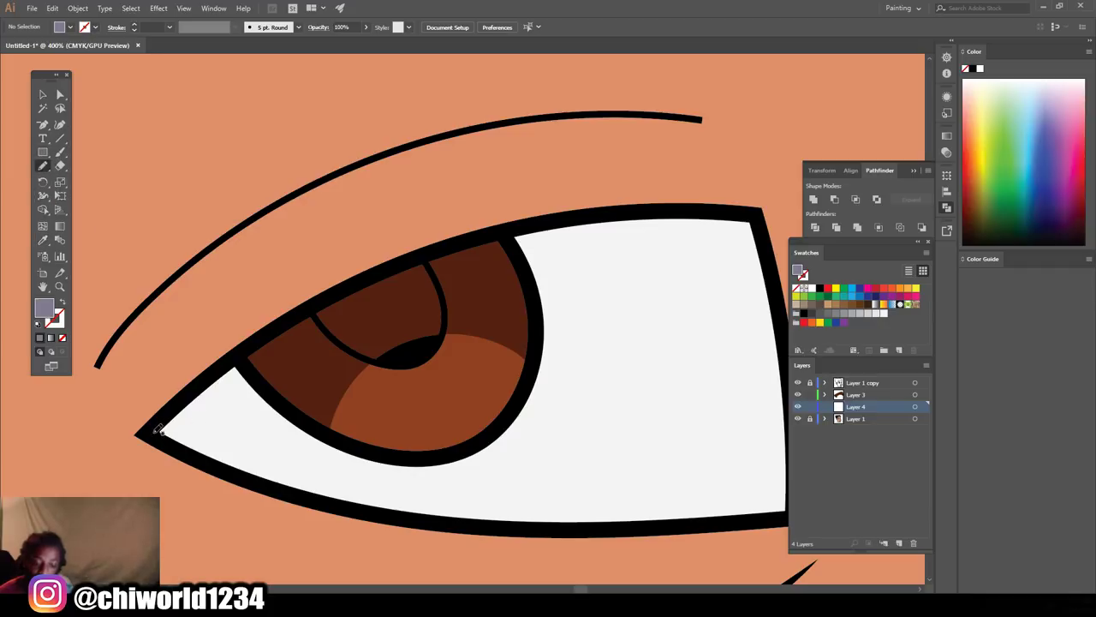
{"action": "mouse_move", "coordinate": [167, 410]}
{"action": "left_mouse_down"}
{"action": "mouse_move", "coordinate": [277, 322]}
{"action": "mouse_move", "coordinate": [372, 270]}
{"action": "mouse_move", "coordinate": [510, 226]}
{"action": "mouse_move", "coordinate": [737, 210]}
{"action": "left_mouse_up"}
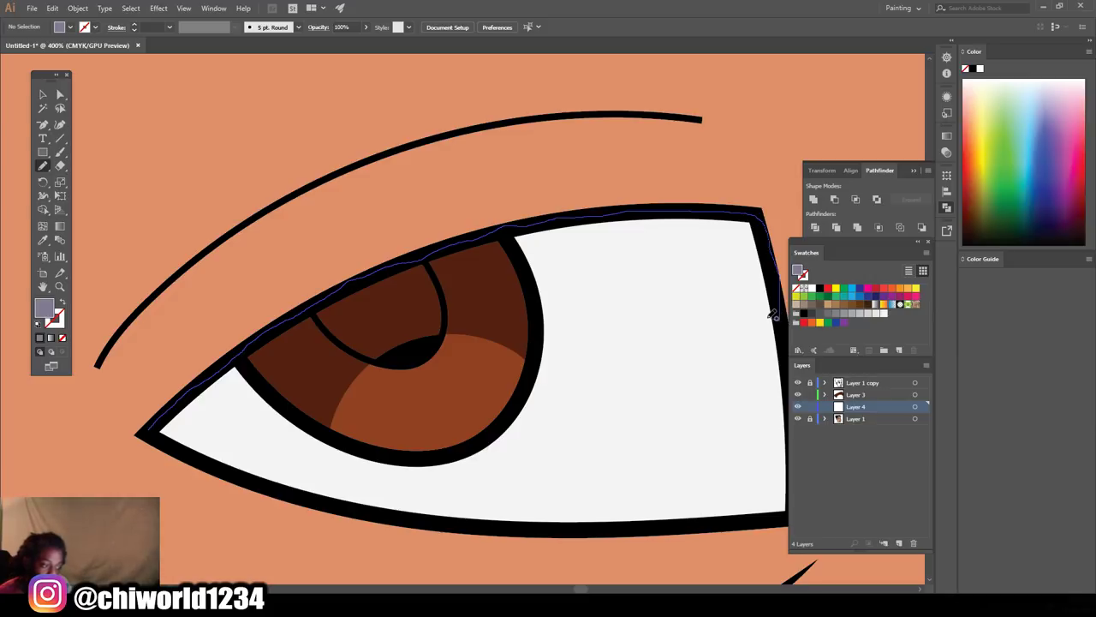
{"action": "mouse_move", "coordinate": [728, 315]}
{"action": "left_mouse_down"}
{"action": "mouse_move", "coordinate": [632, 318]}
{"action": "mouse_move", "coordinate": [534, 346]}
{"action": "left_mouse_up"}
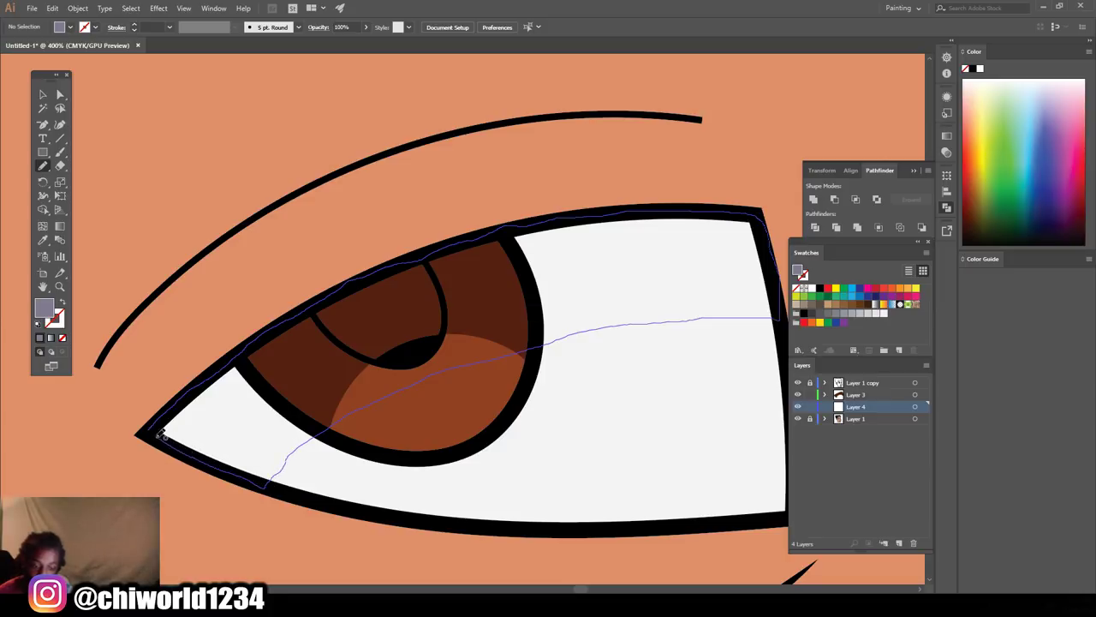
{"action": "left_click_drag", "start_coordinate": [152, 425], "coordinate": [155, 424]}
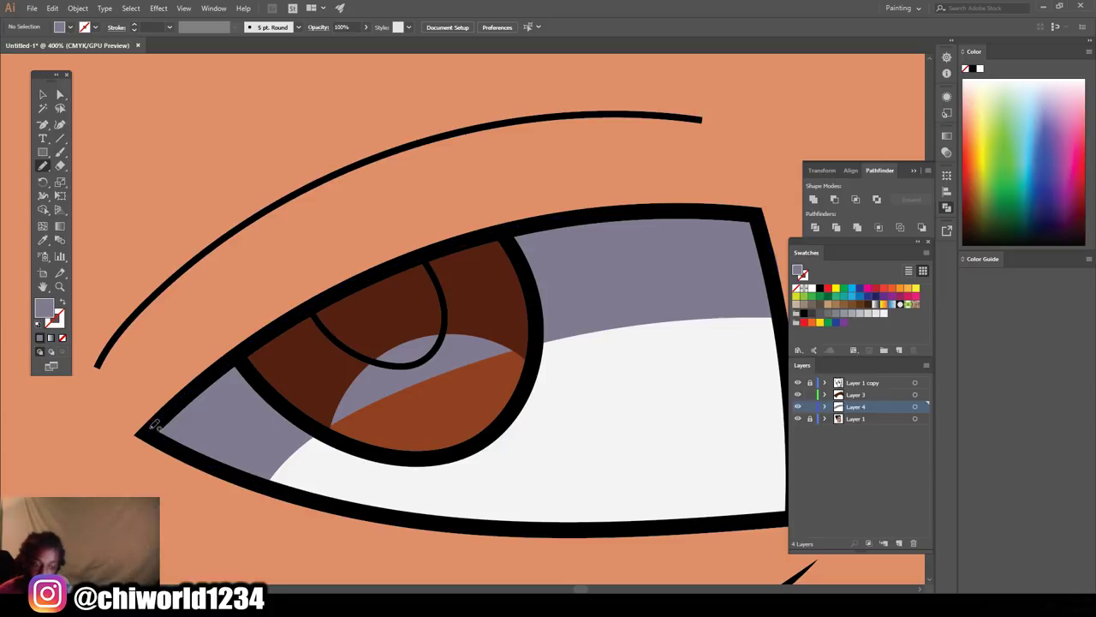
- Examine the left eye's grey-violet shadow at several magnifications and compare it with the unshaded right eye
{"action": "key", "text": "ctrl+minus"}
{"action": "key", "text": "ctrl+minus"}
{"action": "key", "text": "ctrl+minus"}
{"action": "key", "text": "ctrl+minus"}
{"action": "key", "text": "ctrl+minus"}
{"action": "key", "text": "ctrl+minus"}
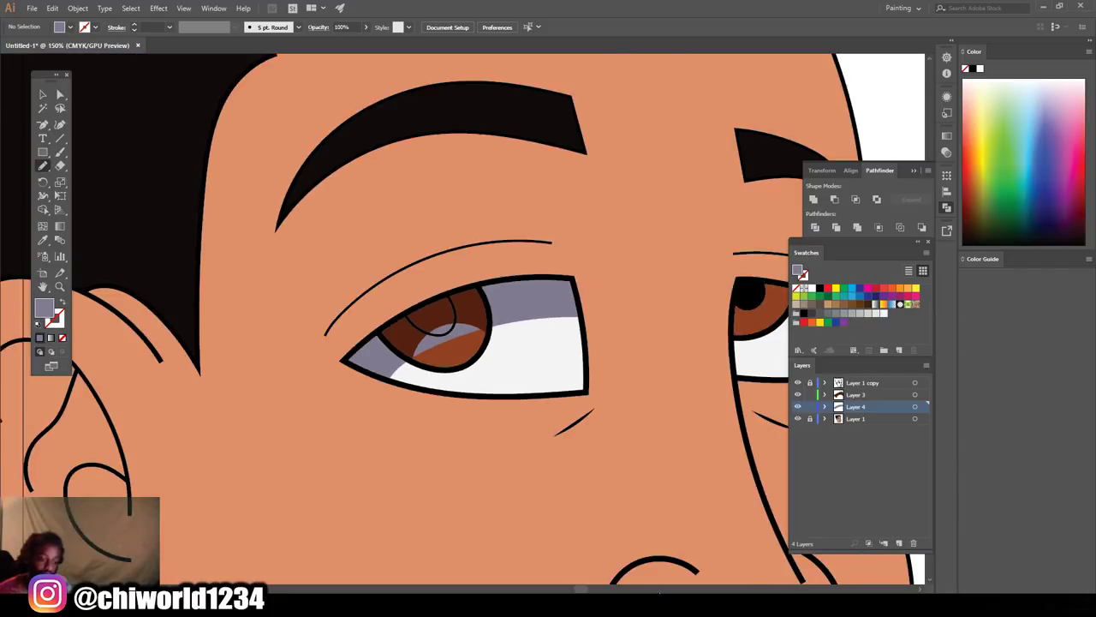
{"action": "key", "text": "ctrl+plus"}
{"action": "key", "text": "ctrl+plus"}
{"action": "key", "text": "ctrl+plus"}
{"action": "key", "text": "ctrl+plus"}
{"action": "key", "text": "ctrl+plus"}
{"action": "key", "text": "ctrl+plus"}
{"action": "key", "text": "ctrl+plus"}
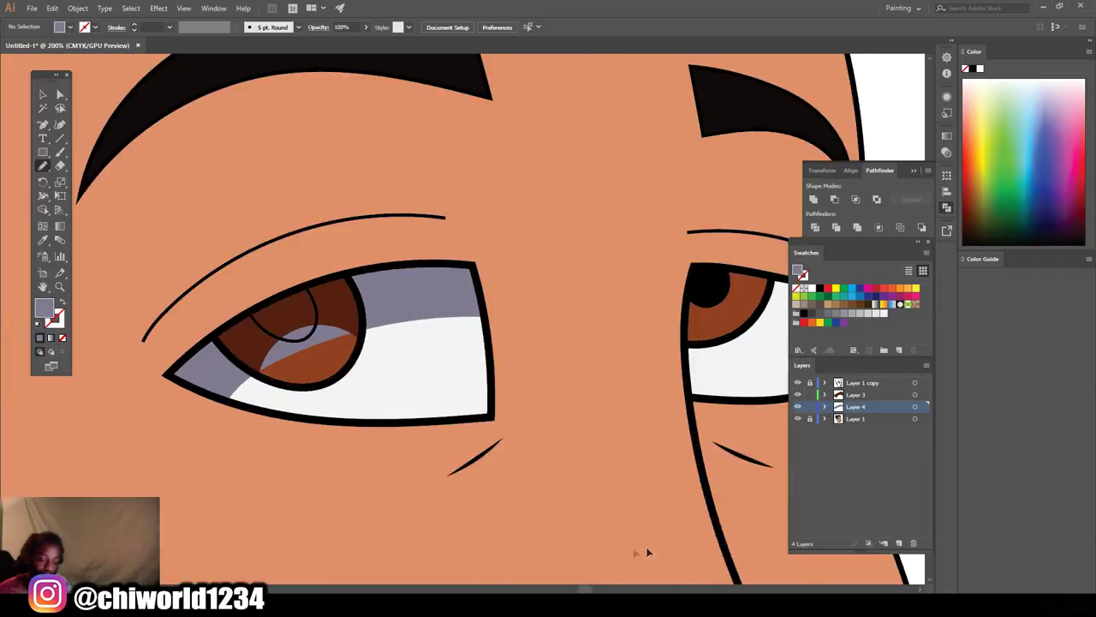
{"action": "key", "text": "ctrl+minus"}
{"action": "key", "text": "ctrl+minus"}
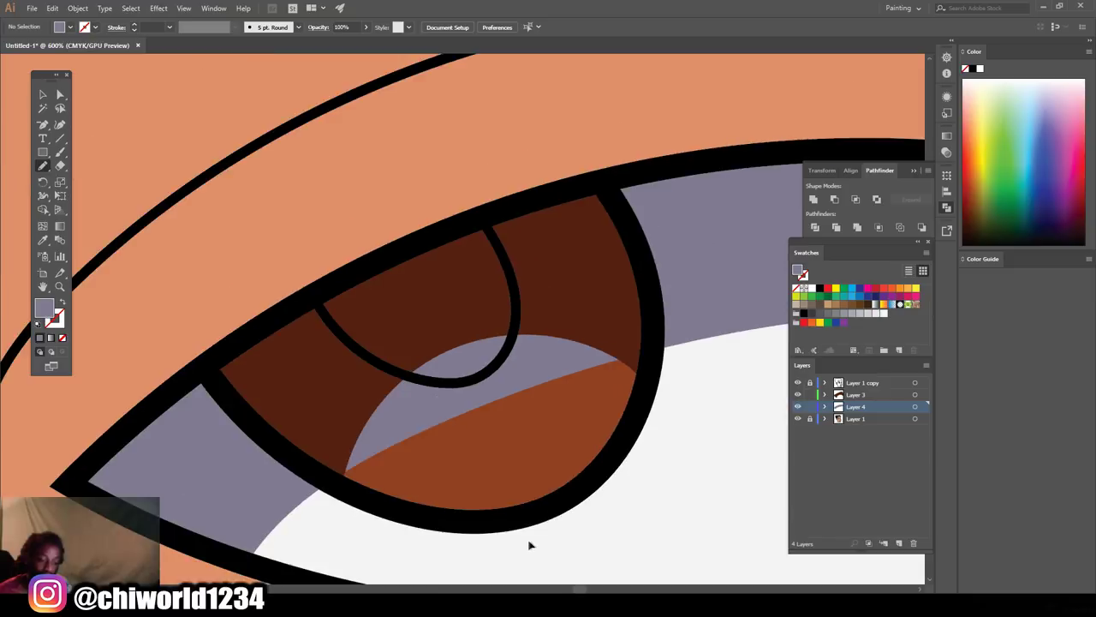
- Draw a matching closed grey-violet shadow shape with the Pencil across the upper part of the right eye
{"action": "scroll", "coordinate": [626, 541], "scroll_direction": "right", "scroll_amount": 5}
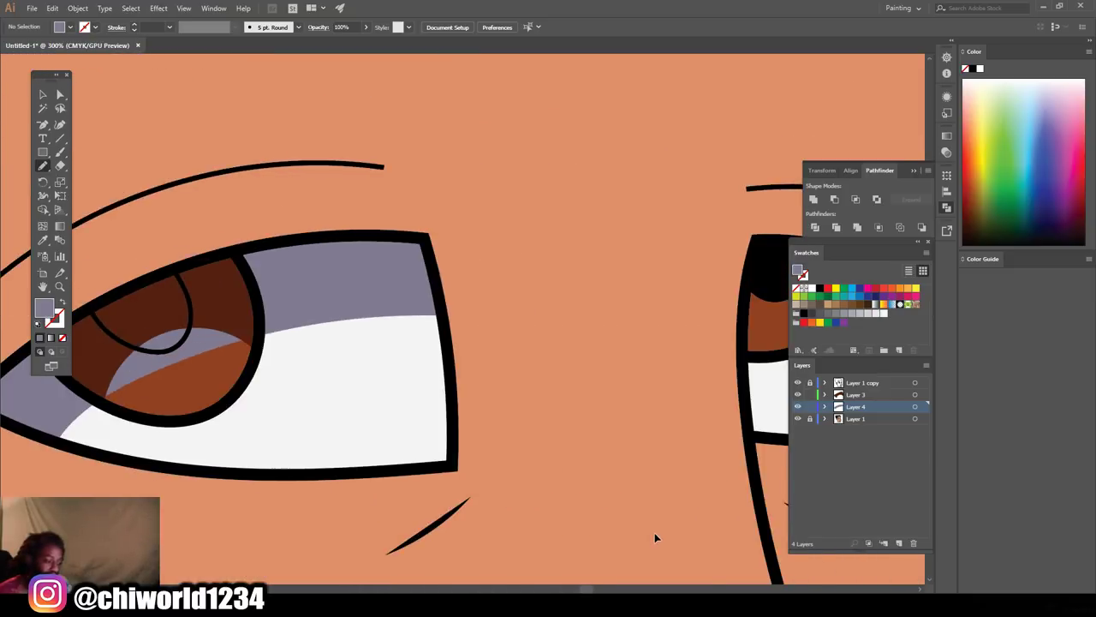
{"action": "key", "text": "ctrl+minus"}
{"action": "scroll", "coordinate": [656, 537], "scroll_direction": "right", "scroll_amount": 3}
{"action": "key", "text": "ctrl+plus"}
{"action": "key", "text": "ctrl+plus"}
{"action": "key", "text": "ctrl+plus"}
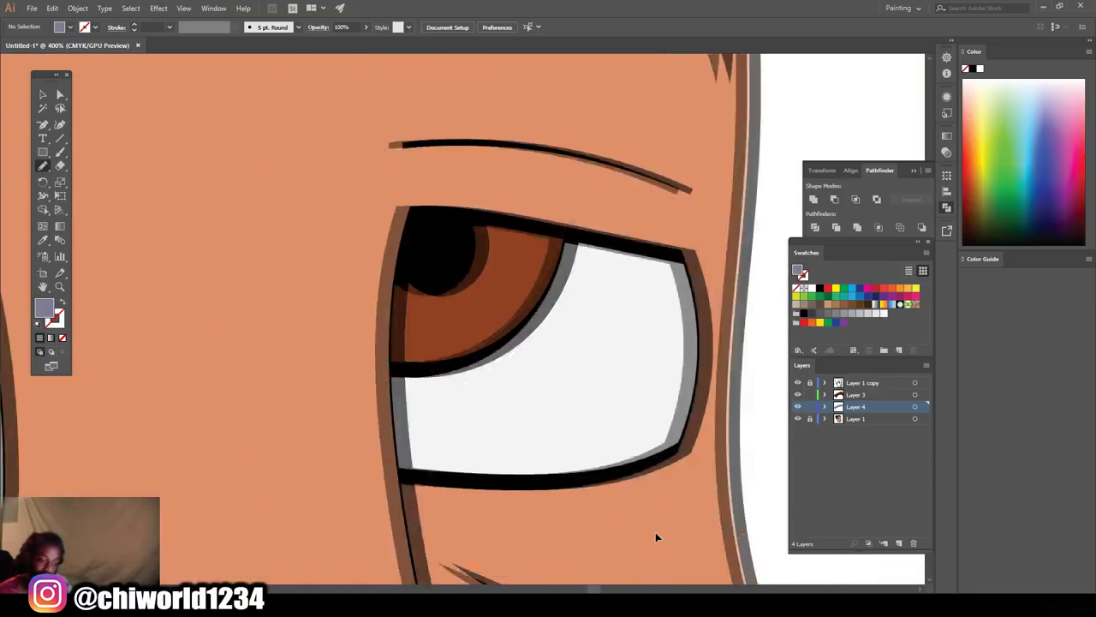
{"action": "mouse_move", "coordinate": [274, 297]}
{"action": "left_mouse_down"}
{"action": "mouse_move", "coordinate": [309, 160]}
{"action": "mouse_move", "coordinate": [451, 169]}
{"action": "mouse_move", "coordinate": [641, 206]}
{"action": "mouse_move", "coordinate": [712, 232]}
{"action": "mouse_move", "coordinate": [726, 404]}
{"action": "mouse_move", "coordinate": [647, 347]}
{"action": "mouse_move", "coordinate": [443, 310]}
{"action": "left_mouse_up"}
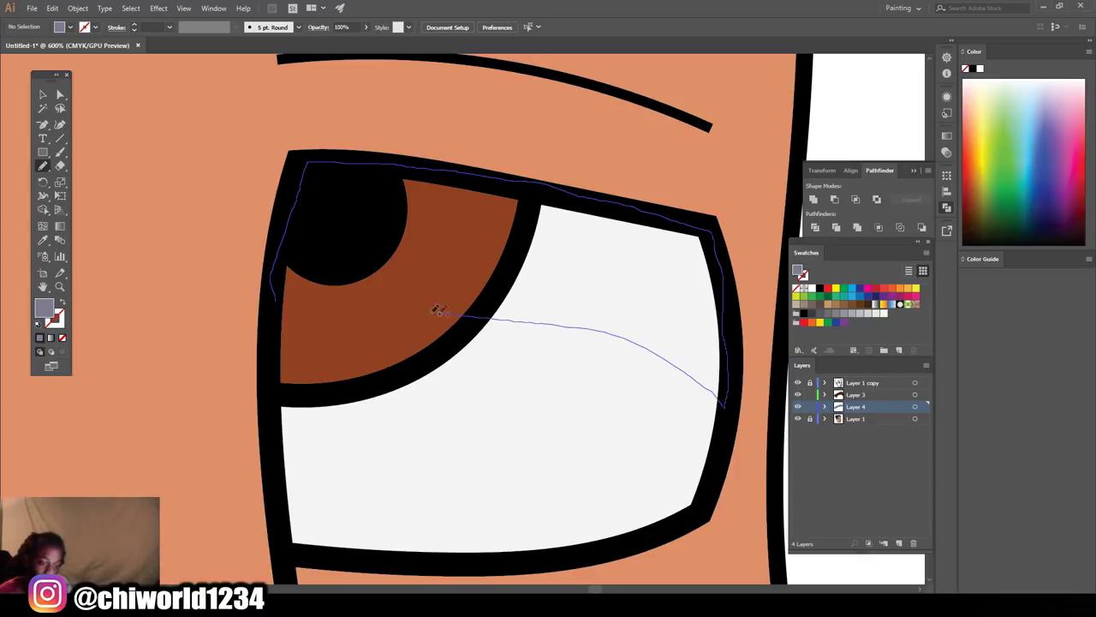
{"action": "left_click_drag", "start_coordinate": [276, 315], "coordinate": [274, 313]}
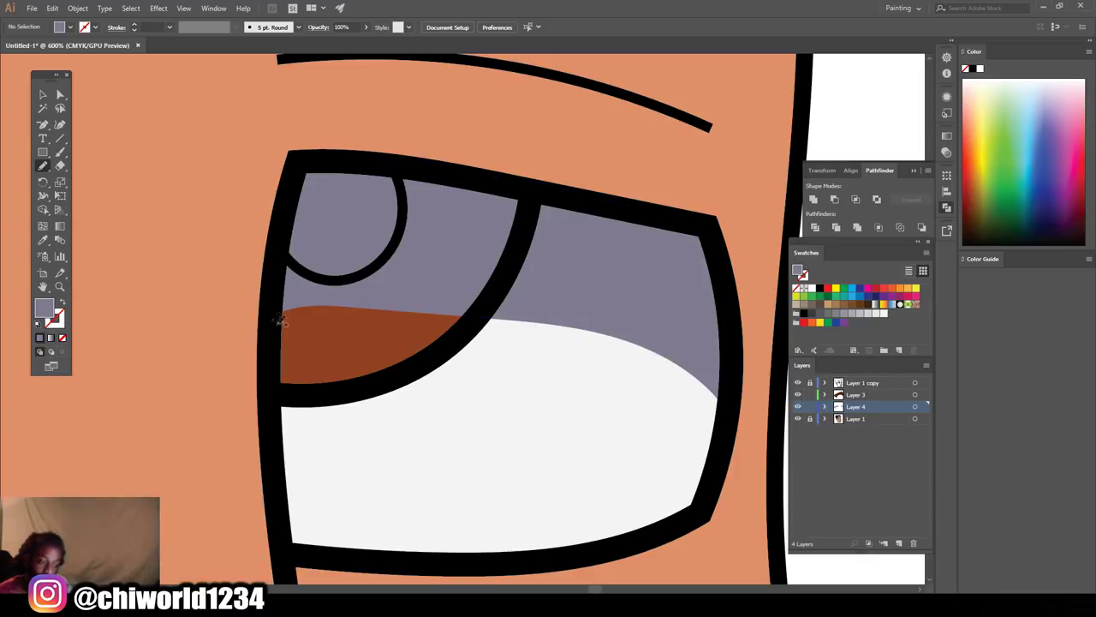
- Review both eyes' shadows on the whole portrait and inspect where the shadow overlaps the left iris
{"action": "scroll", "coordinate": [305, 347], "scroll_direction": "down", "scroll_amount": 5}
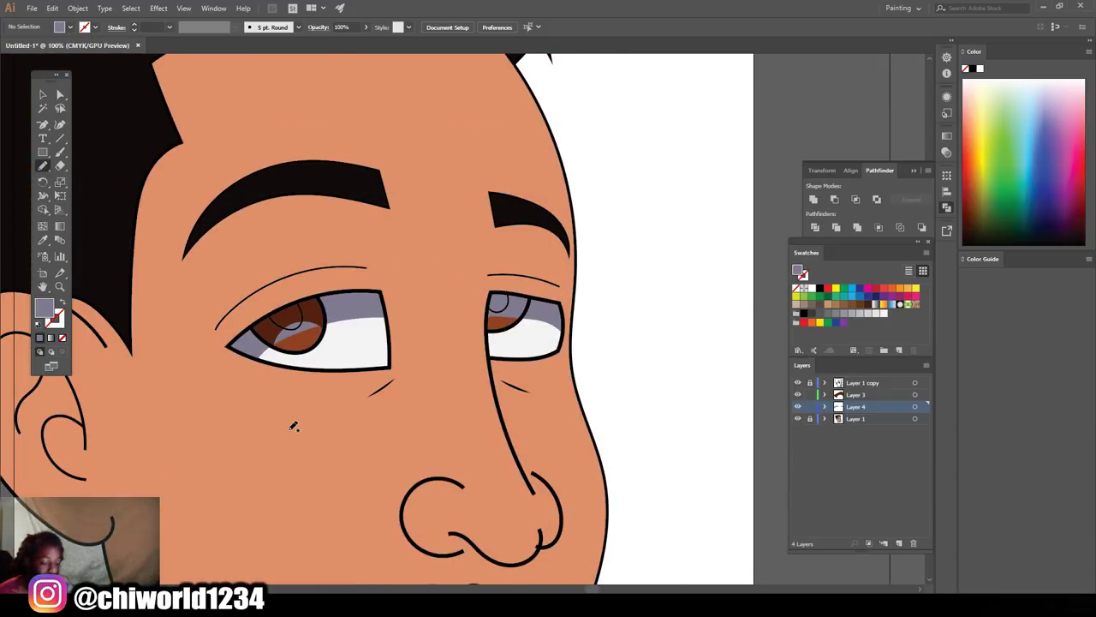
{"action": "key", "text": "ctrl+minus"}
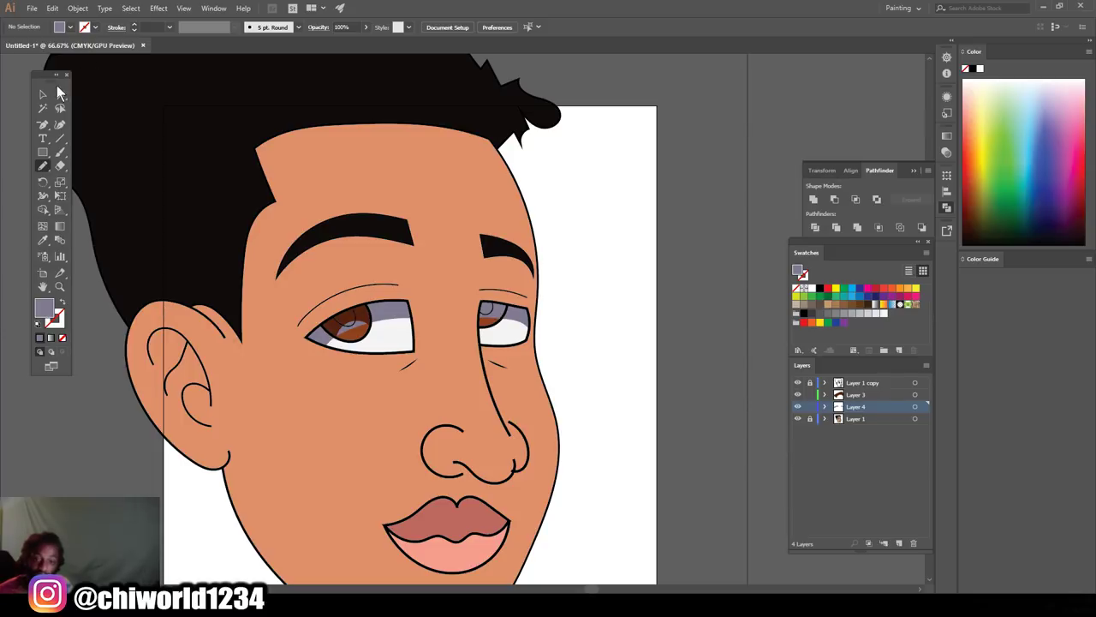
{"action": "left_click", "coordinate": [44, 95]}
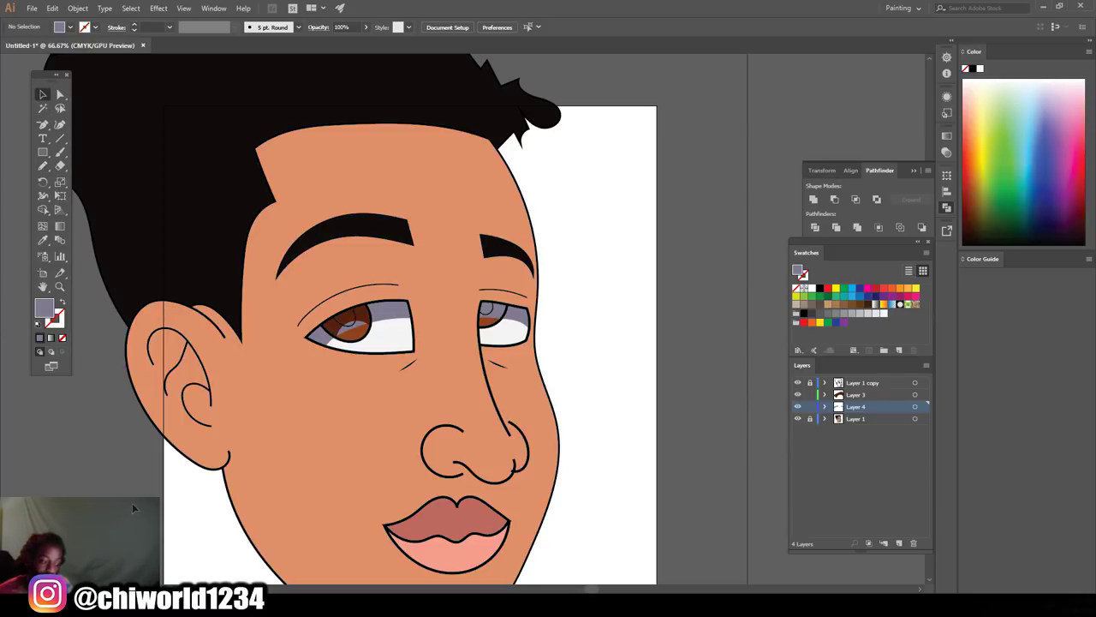
{"action": "key", "text": "ctrl+minus"}
{"action": "key", "text": "ctrl+minus"}
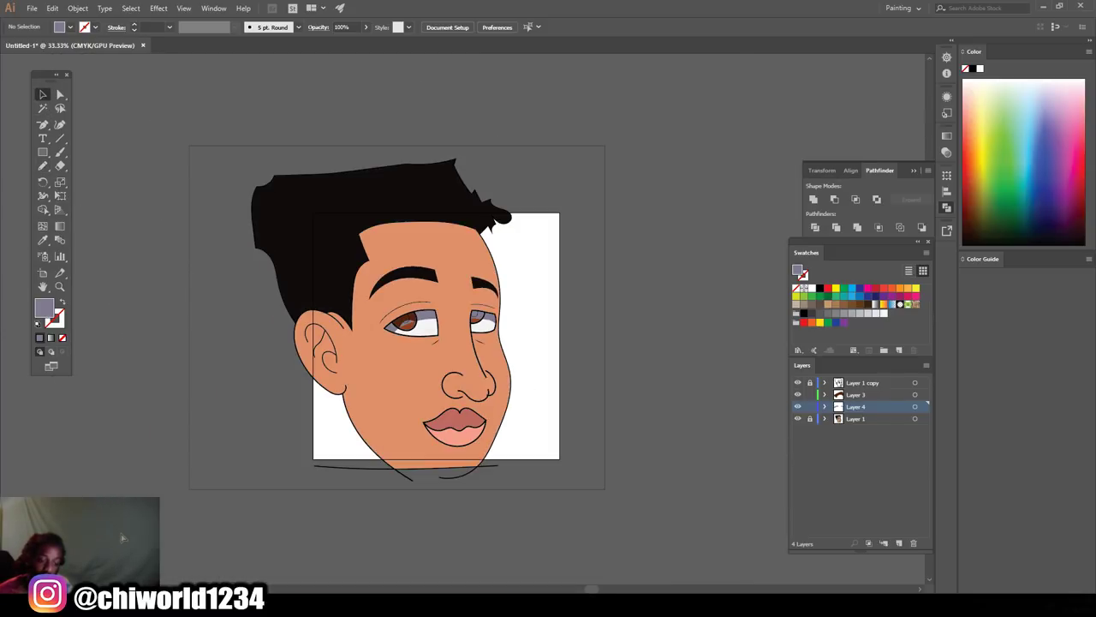
{"action": "key", "text": "ctrl+plus"}
{"action": "key", "text": "ctrl+plus"}
{"action": "key", "text": "ctrl+plus"}
{"action": "key", "text": "ctrl+plus"}
{"action": "key", "text": "ctrl+plus"}
{"action": "key", "text": "ctrl+plus"}
{"action": "key", "text": "ctrl+plus"}
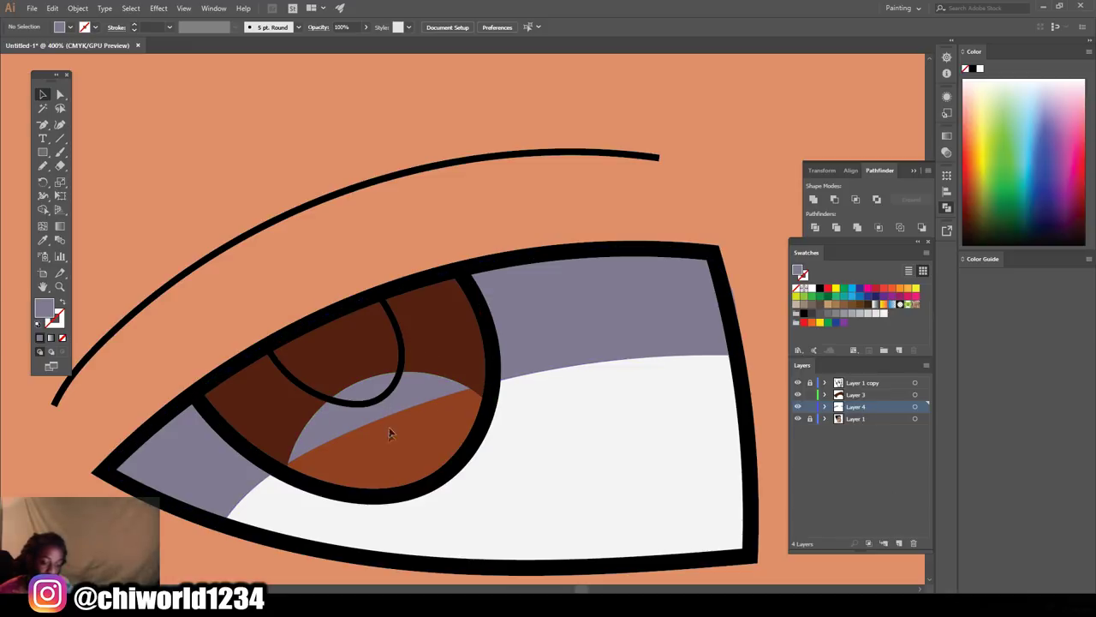
- Add a new layer directly above Layer 4 and sample the lighter iris brown as the fill colour
{"action": "left_click", "coordinate": [900, 545]}
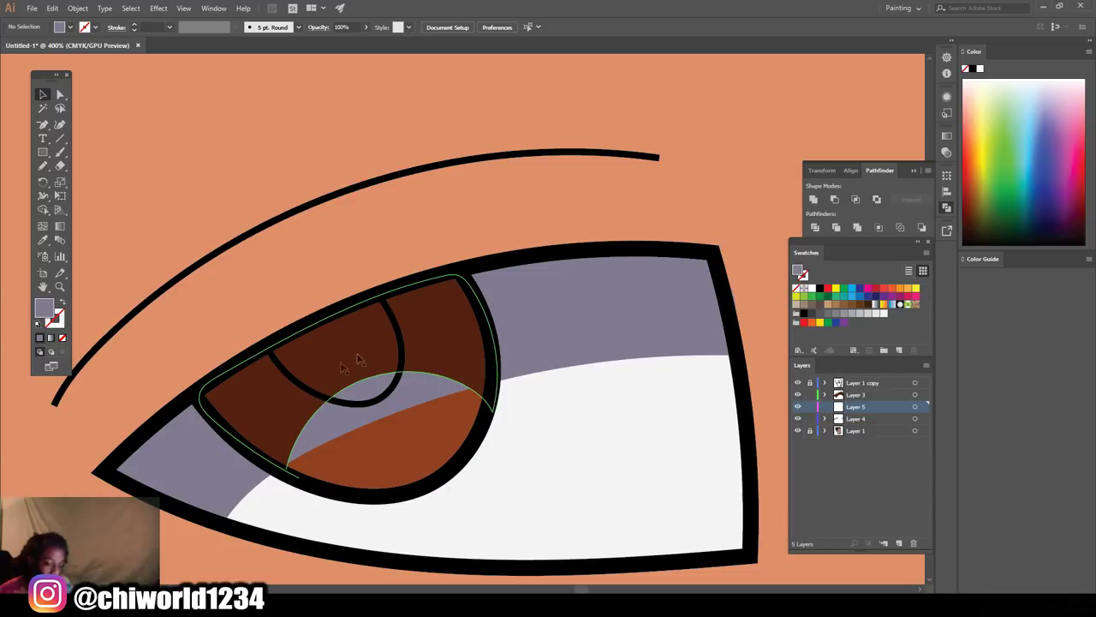
{"action": "left_click", "coordinate": [43, 240]}
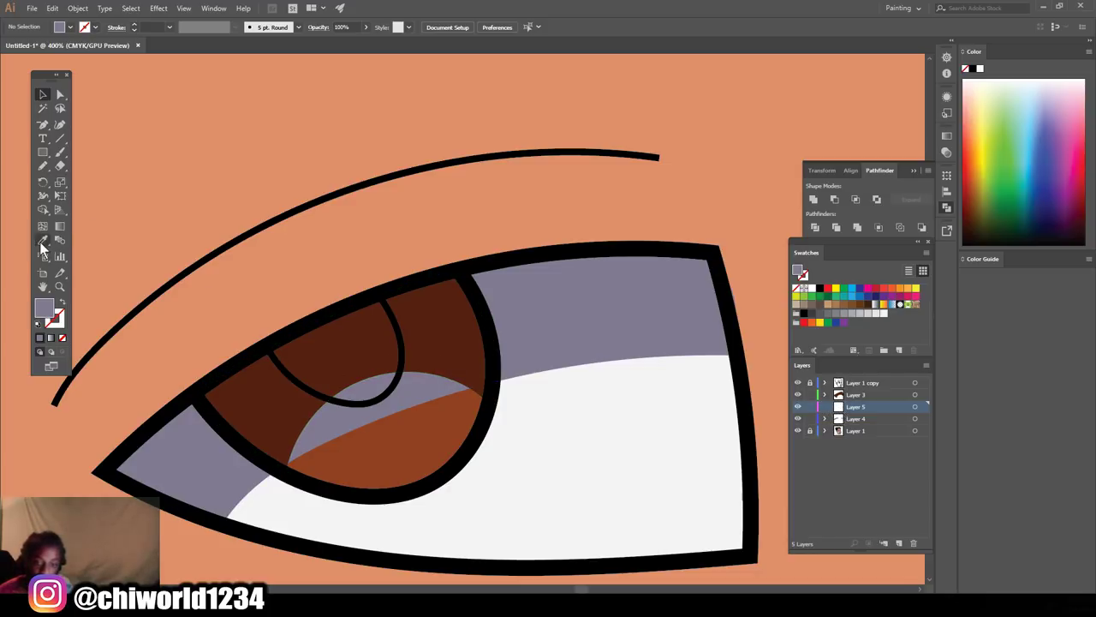
{"action": "left_click", "coordinate": [354, 455]}
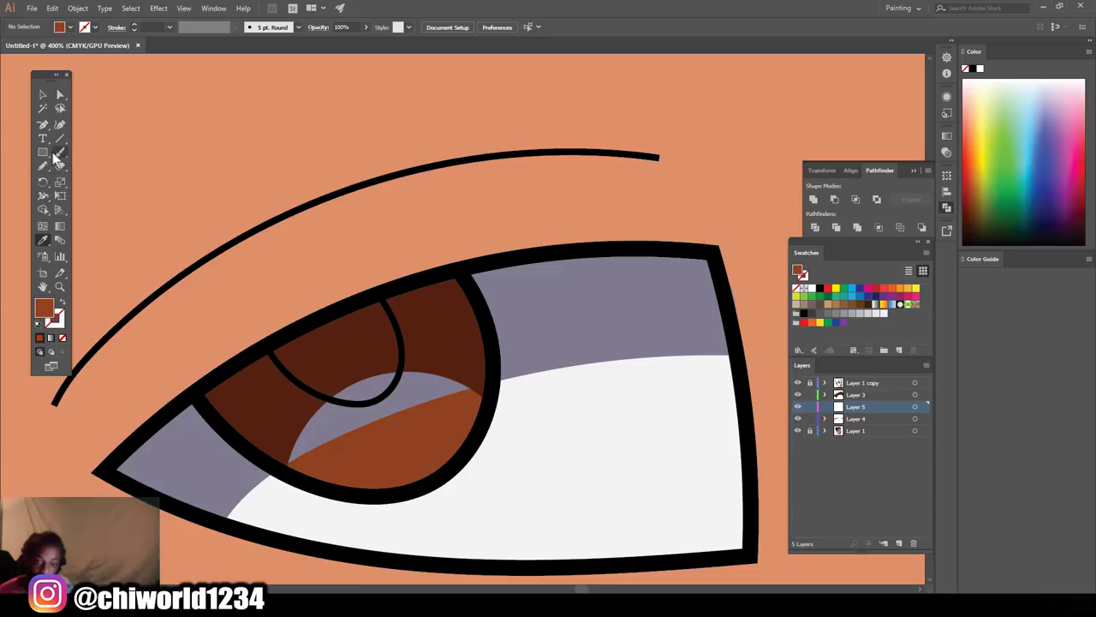
- Draw a closed brown shape with the Pencil on Layer 5 to cover the grey-violet shadow on the left iris's lighter area
{"action": "left_click", "coordinate": [59, 154]}
{"action": "left_click", "coordinate": [43, 165]}
{"action": "mouse_move", "coordinate": [264, 465]}
{"action": "left_mouse_down"}
{"action": "mouse_move", "coordinate": [301, 409]}
{"action": "mouse_move", "coordinate": [363, 369]}
{"action": "mouse_move", "coordinate": [416, 361]}
{"action": "left_mouse_up"}
{"action": "mouse_move", "coordinate": [480, 384]}
{"action": "left_mouse_down"}
{"action": "mouse_move", "coordinate": [483, 411]}
{"action": "mouse_move", "coordinate": [468, 439]}
{"action": "left_mouse_up"}
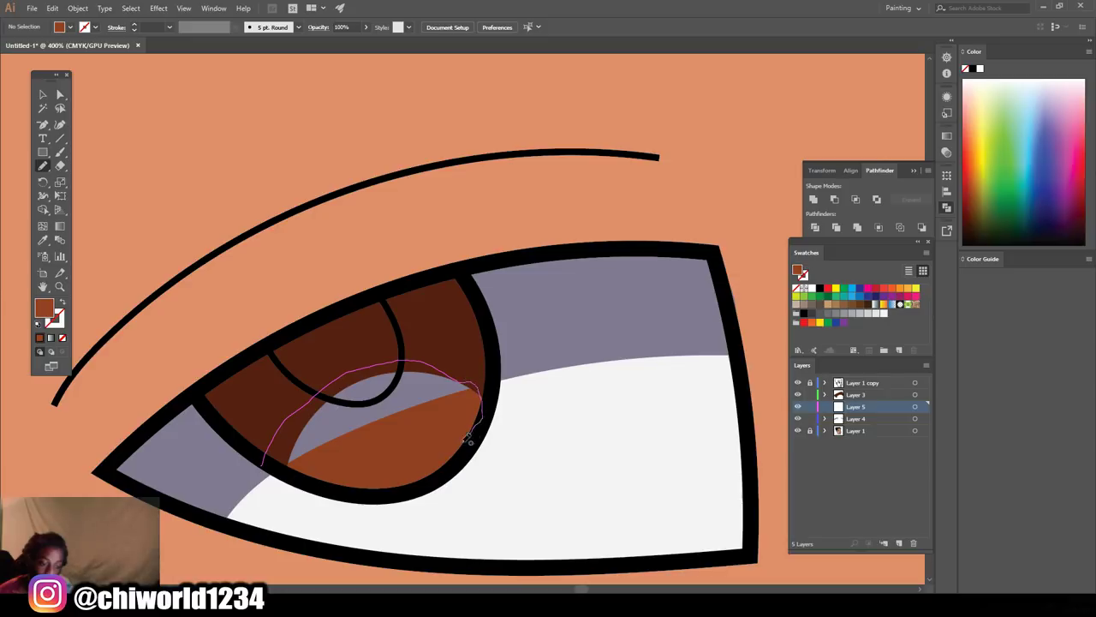
{"action": "left_click_drag", "start_coordinate": [281, 460], "coordinate": [274, 463]}
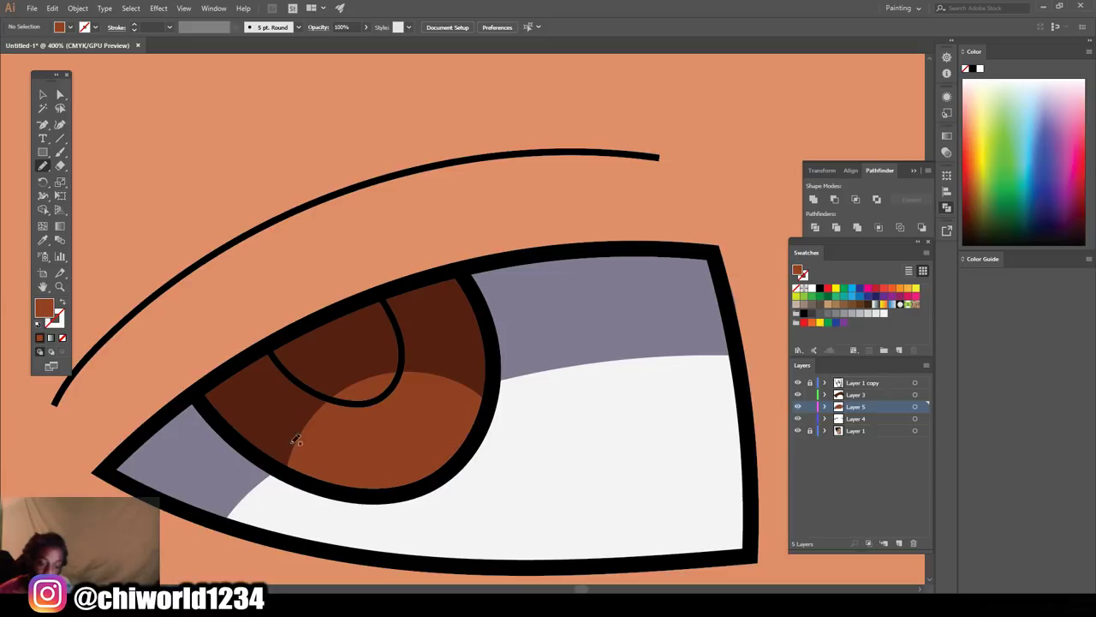
{"action": "scroll", "coordinate": [554, 511], "scroll_direction": "down", "scroll_amount": 3}
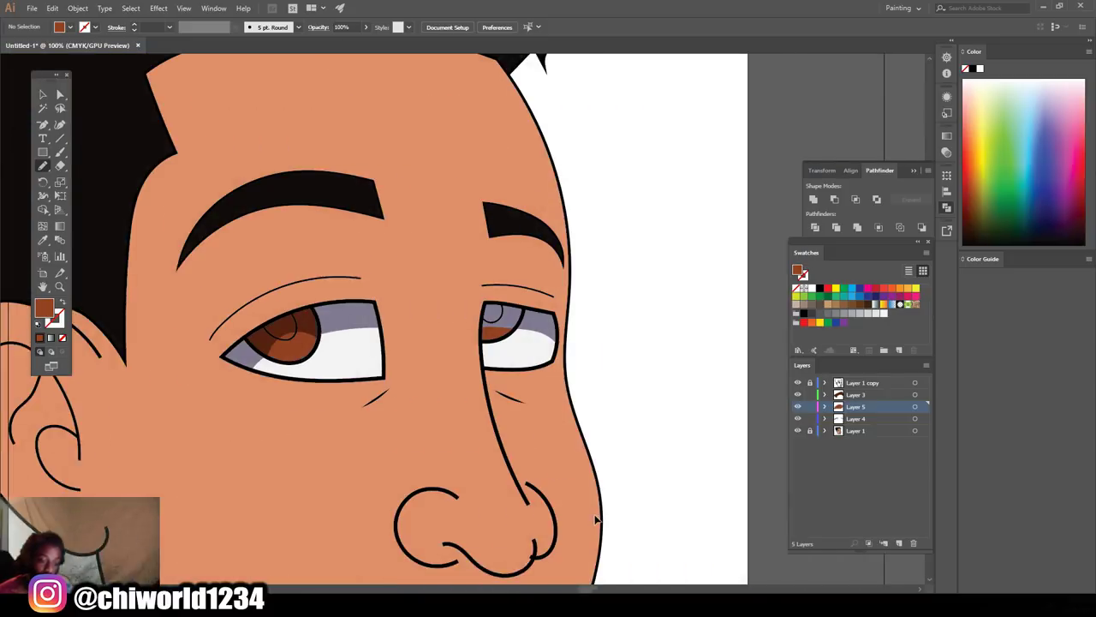
{"action": "scroll", "coordinate": [594, 516], "scroll_direction": "up", "scroll_amount": 3}
{"action": "key", "text": "ctrl+plus"}
{"action": "mouse_move", "coordinate": [345, 377]}
{"action": "left_mouse_down"}
{"action": "mouse_move", "coordinate": [392, 415]}
{"action": "mouse_move", "coordinate": [541, 409]}
{"action": "left_mouse_up"}
{"action": "mouse_move", "coordinate": [639, 348]}
{"action": "left_mouse_down"}
{"action": "mouse_move", "coordinate": [668, 269]}
{"action": "mouse_move", "coordinate": [660, 228]}
{"action": "mouse_move", "coordinate": [460, 197]}
{"action": "mouse_move", "coordinate": [381, 198]}
{"action": "mouse_move", "coordinate": [362, 242]}
{"action": "mouse_move", "coordinate": [341, 394]}
{"action": "left_mouse_up"}
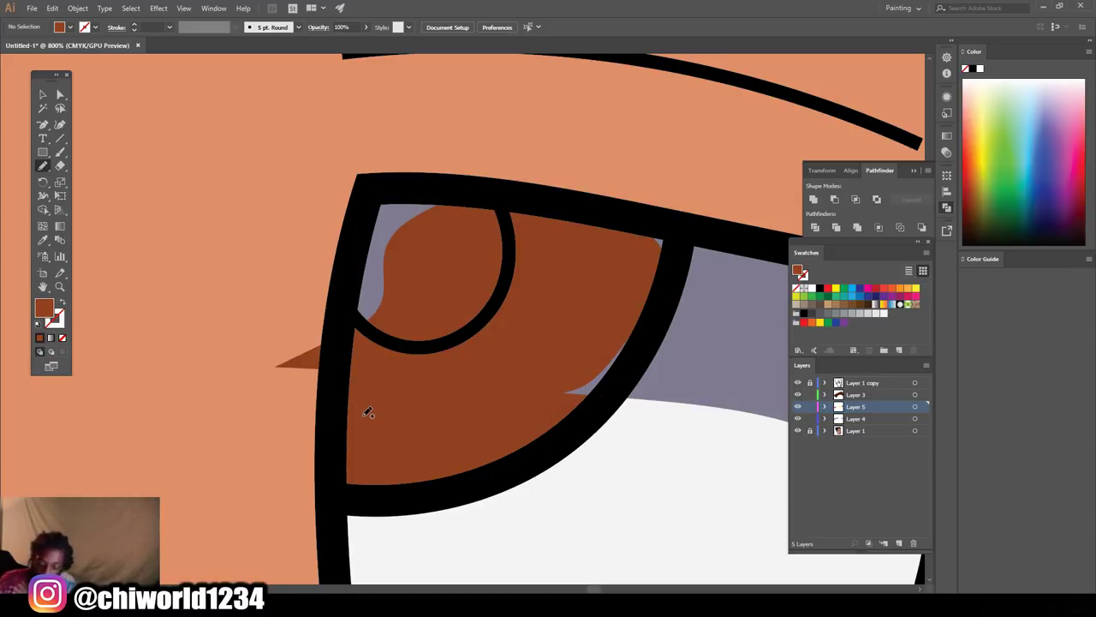
{"action": "key", "text": "ctrl+z"}
- Draw a closed brown Pencil shape over the right iris's shadowed part, following the eye outline, and review it on the whole portrait
{"action": "mouse_move", "coordinate": [343, 406]}
{"action": "left_mouse_down"}
{"action": "mouse_move", "coordinate": [364, 210]}
{"action": "mouse_move", "coordinate": [378, 190]}
{"action": "mouse_move", "coordinate": [630, 218]}
{"action": "mouse_move", "coordinate": [677, 242]}
{"action": "mouse_move", "coordinate": [665, 302]}
{"action": "mouse_move", "coordinate": [625, 384]}
{"action": "mouse_move", "coordinate": [584, 422]}
{"action": "mouse_move", "coordinate": [462, 437]}
{"action": "mouse_move", "coordinate": [360, 409]}
{"action": "left_mouse_up"}
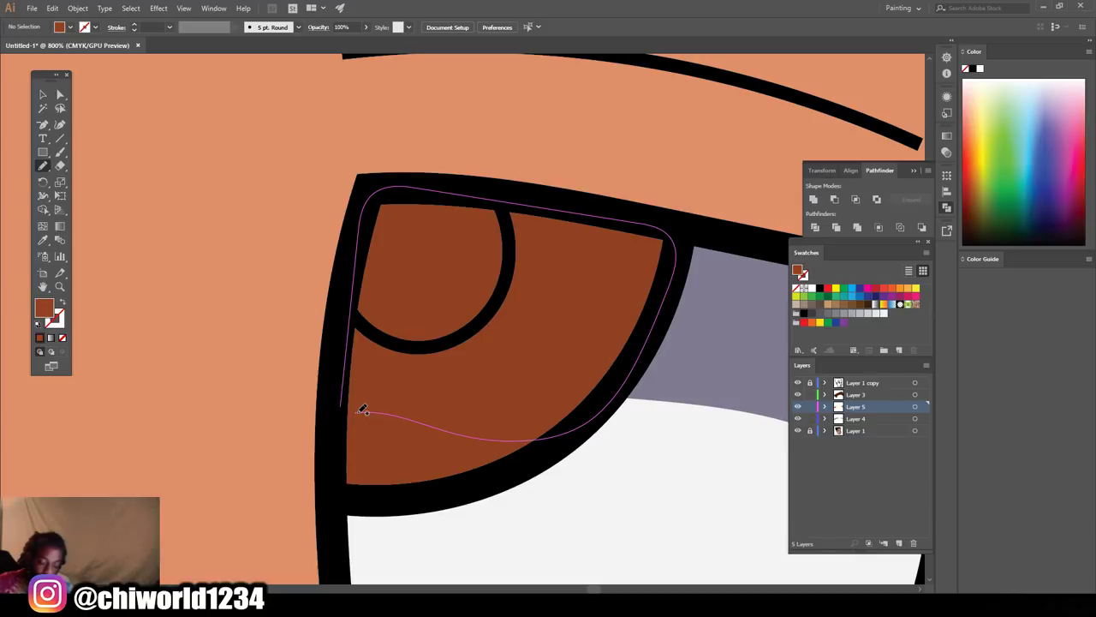
{"action": "key", "text": "ctrl+minus"}
{"action": "key", "text": "ctrl+minus"}
{"action": "key", "text": "ctrl+minus"}
{"action": "key", "text": "ctrl+minus"}
{"action": "key", "text": "ctrl+minus"}
{"action": "key", "text": "ctrl+minus"}
{"action": "key", "text": "ctrl+minus"}
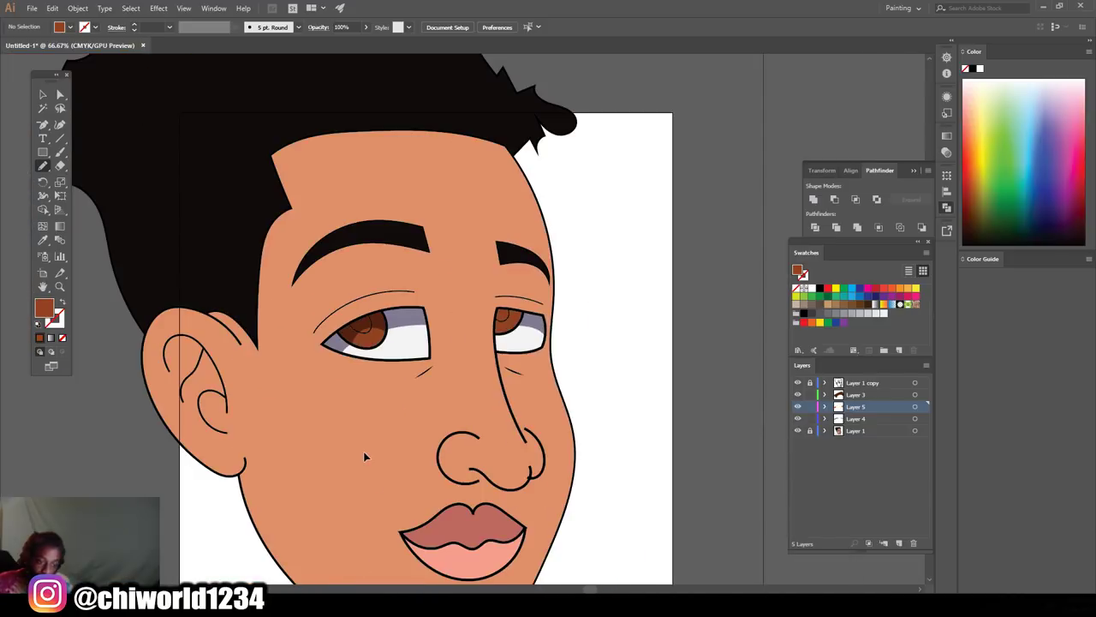
{"action": "scroll", "coordinate": [726, 365], "scroll_direction": "down", "scroll_amount": 1}
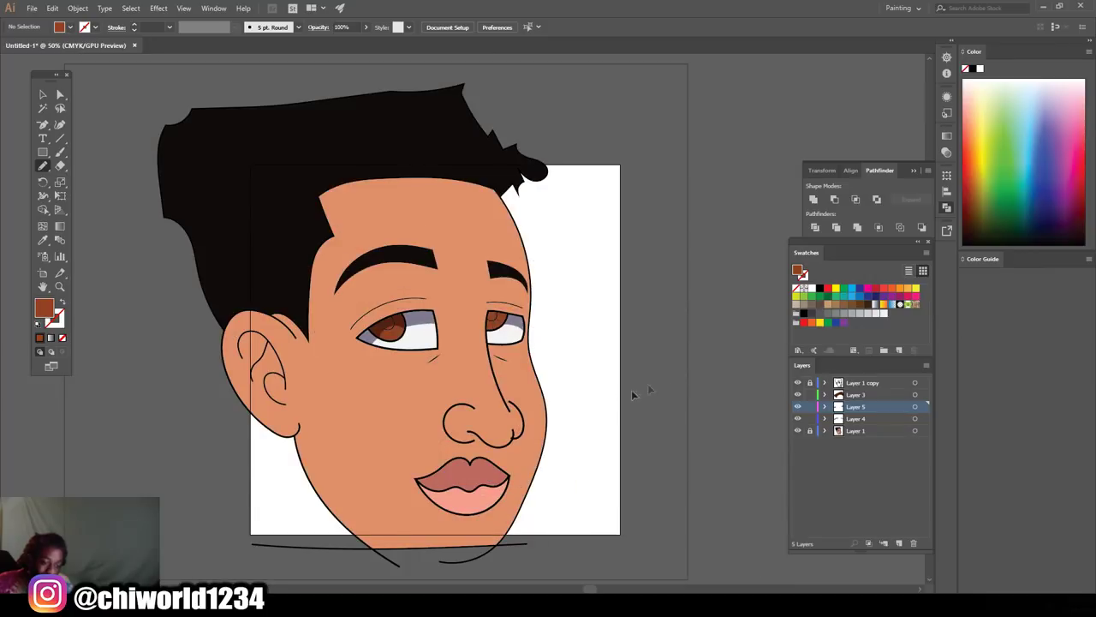
- Add a new layer between Layer 1 copy and Layer 3 and set the fill colour to black
{"action": "scroll", "coordinate": [539, 403], "scroll_direction": "up", "scroll_amount": 6}
{"action": "scroll", "coordinate": [477, 402], "scroll_direction": "up", "scroll_amount": 2}
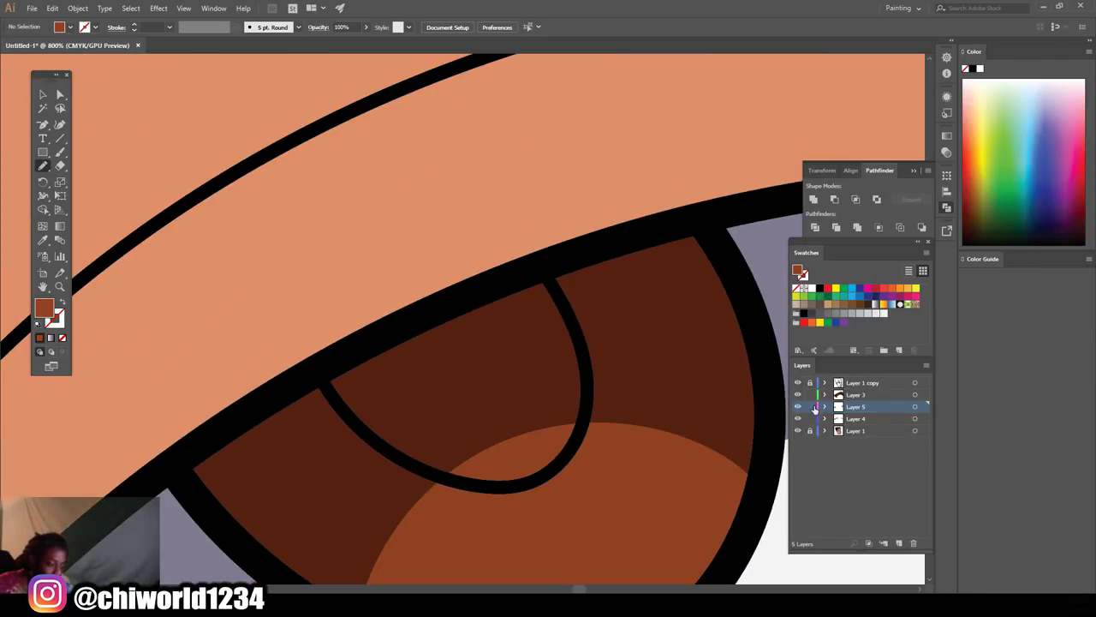
{"action": "left_click", "coordinate": [897, 536]}
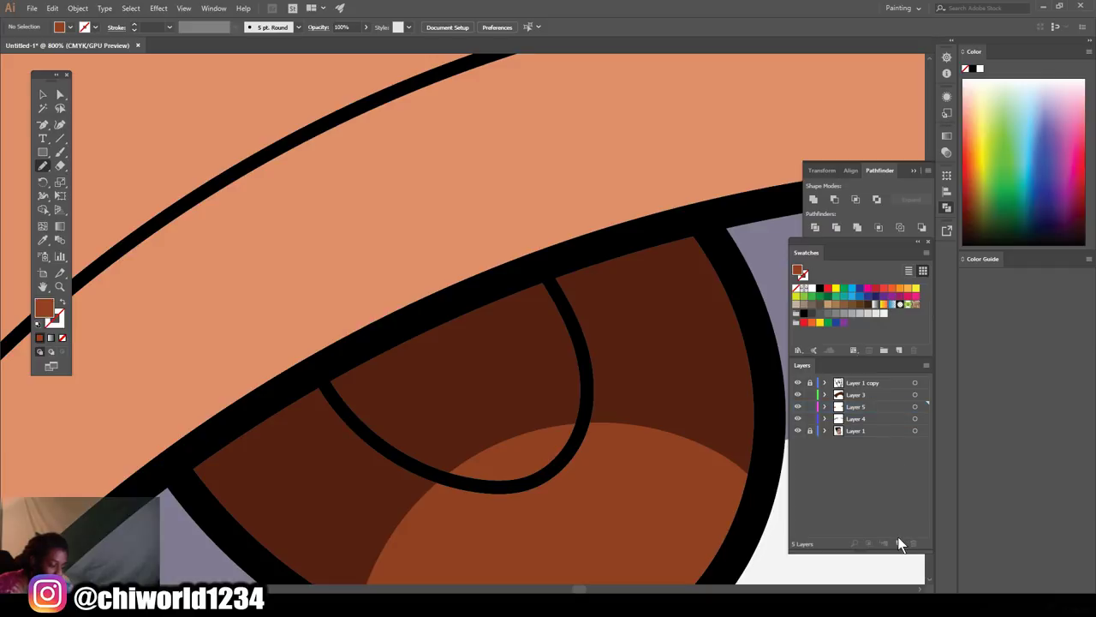
{"action": "left_click", "coordinate": [898, 541]}
{"action": "left_click_drag", "start_coordinate": [875, 403], "coordinate": [874, 389]}
{"action": "key", "text": "ctrl+plus"}
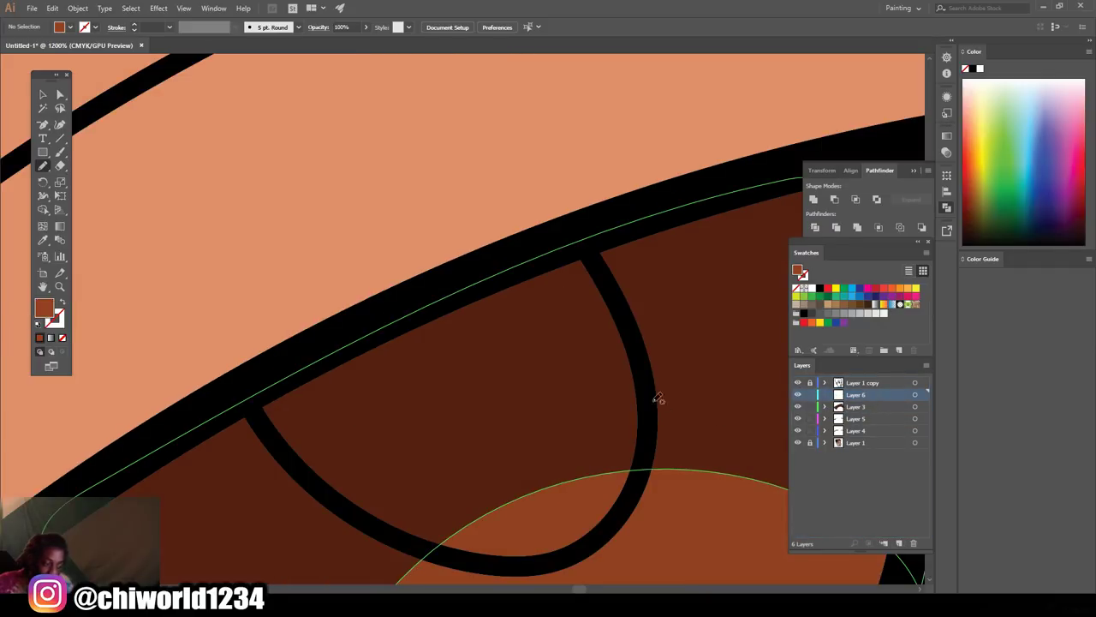
{"action": "left_click", "coordinate": [820, 289]}
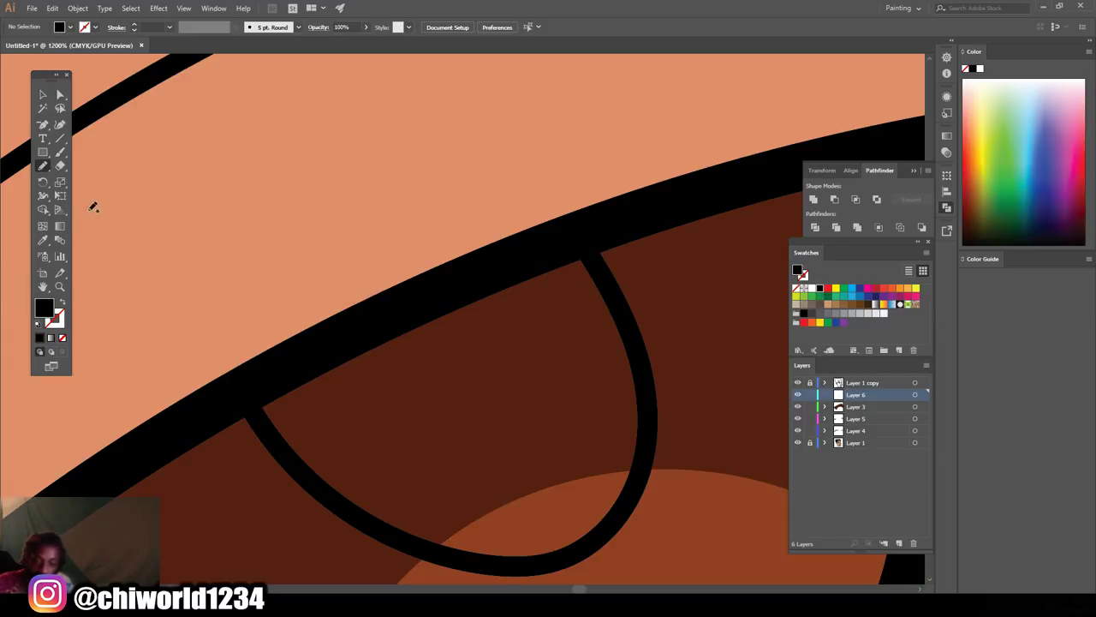
- Add another layer above the locked Layer 6 and fill the left eye's pupil outline with a black Pencil shape
{"action": "mouse_move", "coordinate": [266, 416]}
{"action": "left_mouse_down"}
{"action": "mouse_move", "coordinate": [305, 477]}
{"action": "mouse_move", "coordinate": [396, 528]}
{"action": "left_mouse_up"}
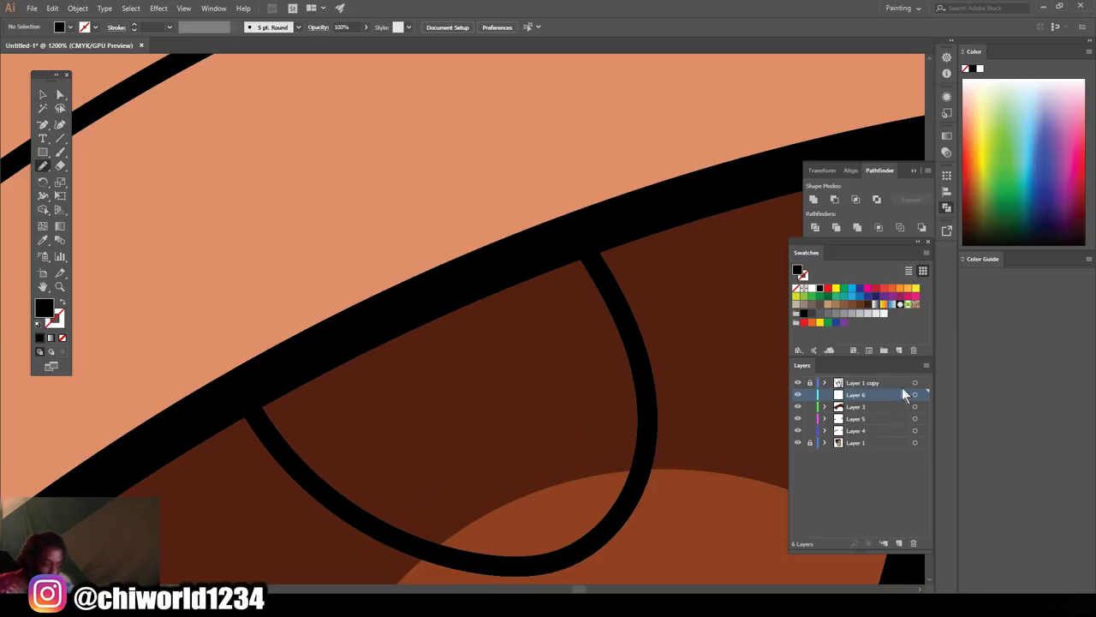
{"action": "left_click", "coordinate": [899, 540]}
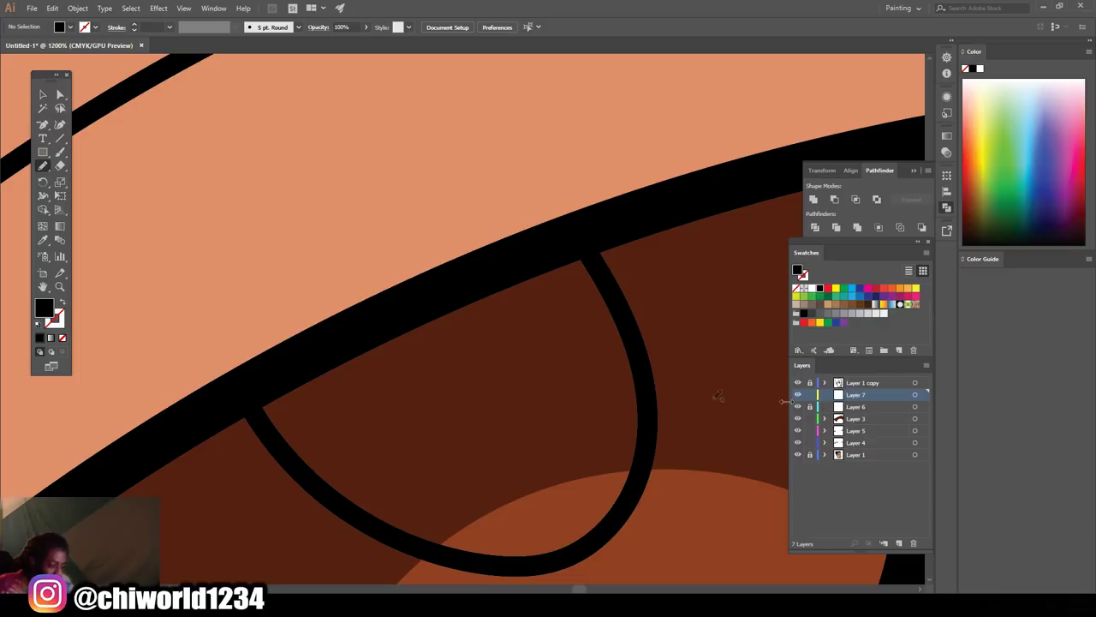
{"action": "mouse_move", "coordinate": [248, 396]}
{"action": "left_mouse_down"}
{"action": "mouse_move", "coordinate": [314, 474]}
{"action": "mouse_move", "coordinate": [377, 525]}
{"action": "mouse_move", "coordinate": [482, 561]}
{"action": "mouse_move", "coordinate": [567, 567]}
{"action": "mouse_move", "coordinate": [608, 535]}
{"action": "mouse_move", "coordinate": [641, 485]}
{"action": "mouse_move", "coordinate": [643, 353]}
{"action": "mouse_move", "coordinate": [587, 237]}
{"action": "mouse_move", "coordinate": [433, 274]}
{"action": "mouse_move", "coordinate": [311, 335]}
{"action": "mouse_move", "coordinate": [248, 390]}
{"action": "left_mouse_up"}
{"action": "key", "text": "ctrl+minus"}
{"action": "key", "text": "ctrl+minus"}
{"action": "scroll", "coordinate": [762, 403], "scroll_direction": "down", "scroll_amount": 5}
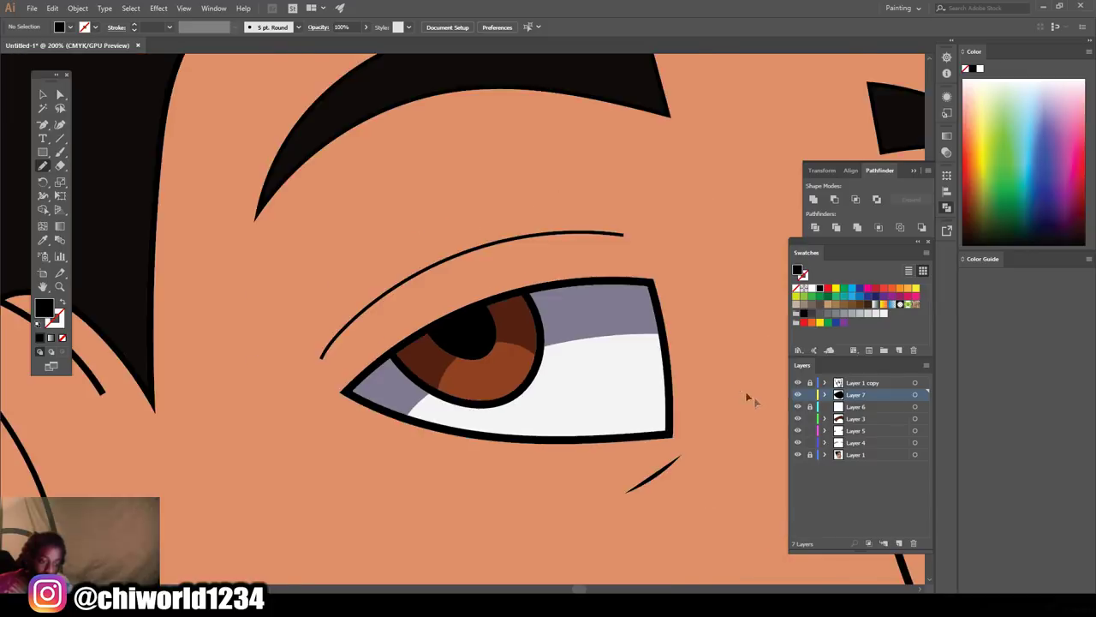
- Draw a matching black pupil shape with the Pencil inside the right eye's pupil outline on Layer 7
{"action": "scroll", "coordinate": [718, 379], "scroll_direction": "up", "scroll_amount": 4}
{"action": "scroll", "coordinate": [616, 364], "scroll_direction": "up", "scroll_amount": 4}
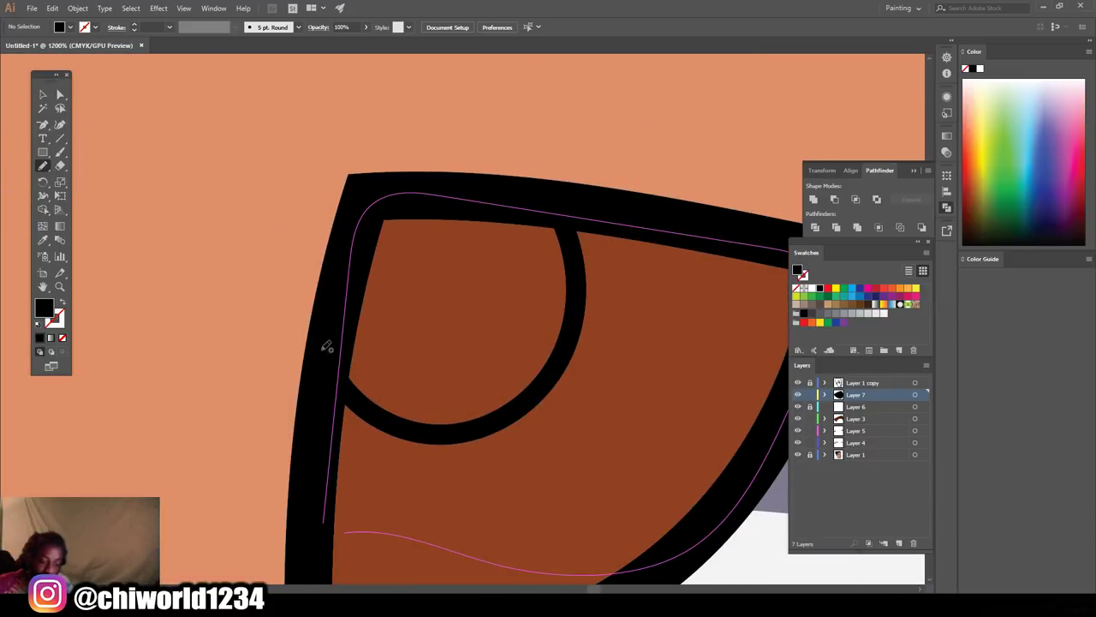
{"action": "left_click_drag", "start_coordinate": [367, 400], "coordinate": [430, 425]}
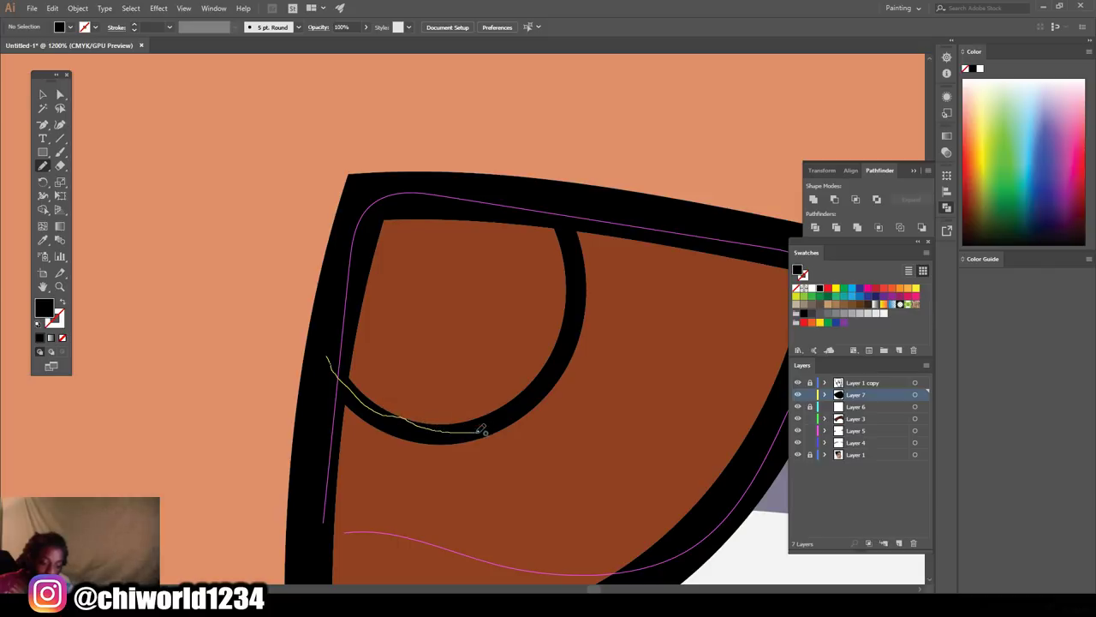
{"action": "left_click_drag", "start_coordinate": [515, 413], "coordinate": [552, 372]}
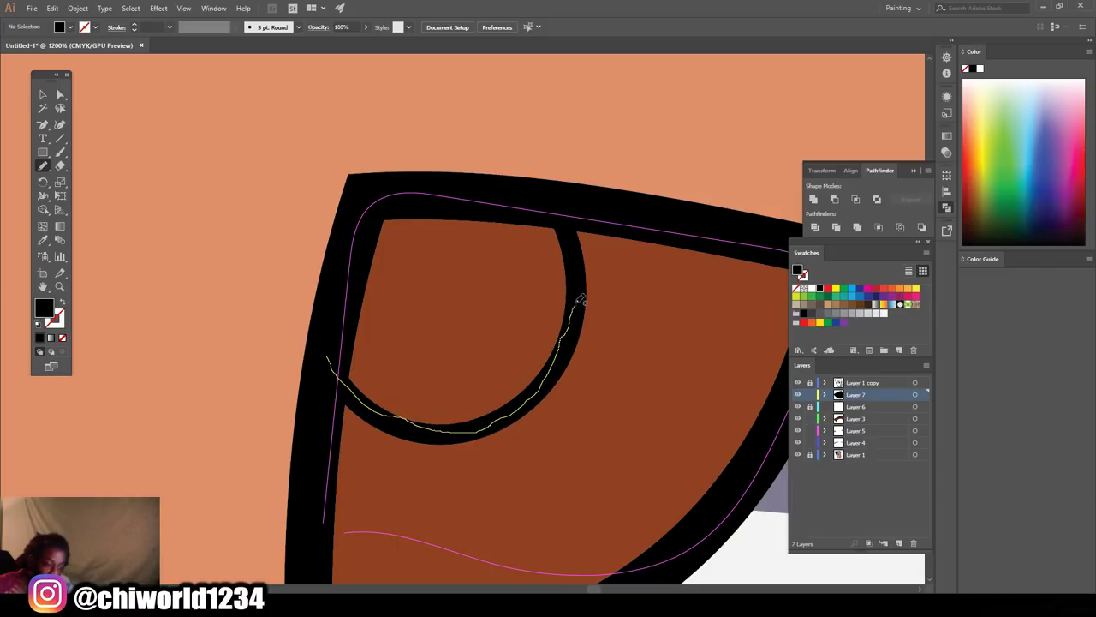
{"action": "mouse_move", "coordinate": [579, 248]}
{"action": "left_mouse_down"}
{"action": "mouse_move", "coordinate": [561, 214]}
{"action": "mouse_move", "coordinate": [422, 189]}
{"action": "left_mouse_up"}
{"action": "left_click_drag", "start_coordinate": [362, 206], "coordinate": [343, 322]}
- Review both black pupils on the whole portrait at several magnifications
{"action": "key", "text": "ctrl+minus"}
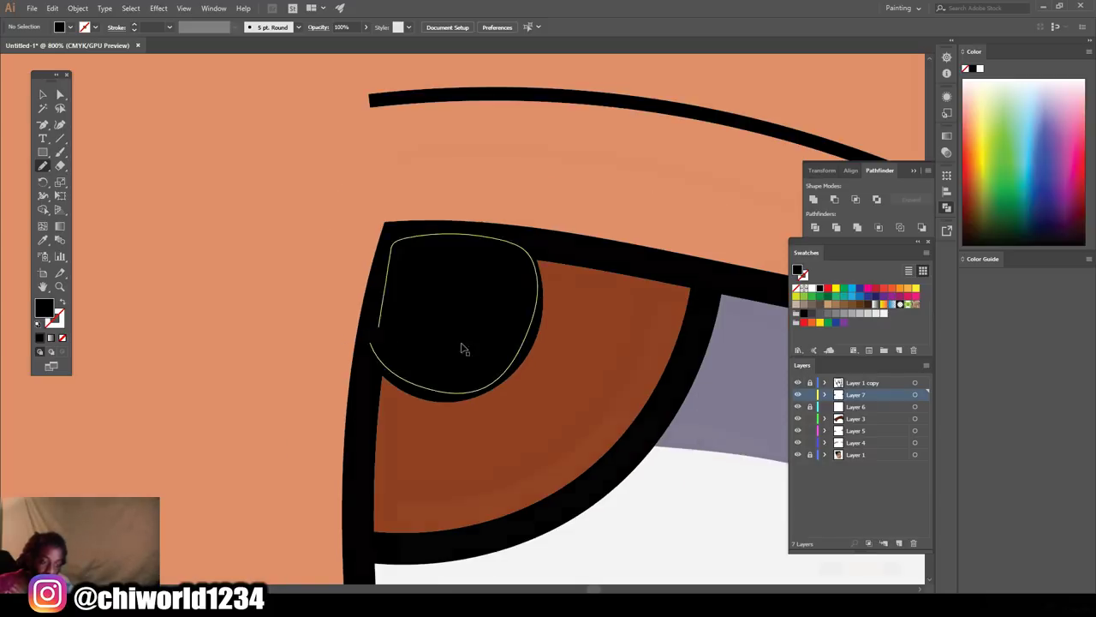
{"action": "key", "text": "ctrl+minus"}
{"action": "key", "text": "ctrl+minus"}
{"action": "key", "text": "ctrl+minus"}
{"action": "key", "text": "ctrl+minus"}
{"action": "key", "text": "ctrl+minus"}
{"action": "key", "text": "ctrl+minus"}
{"action": "key", "text": "ctrl+minus"}
{"action": "key", "text": "ctrl+minus"}
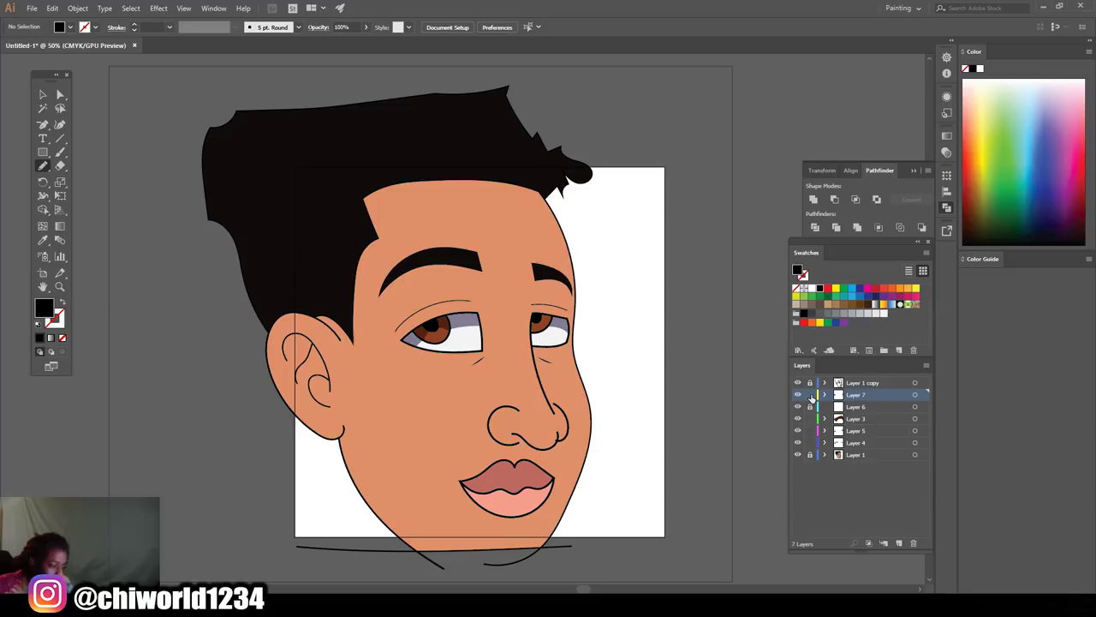
{"action": "key", "text": "ctrl+plus"}
{"action": "key", "text": "ctrl+minus"}
{"action": "key", "text": "ctrl+plus"}
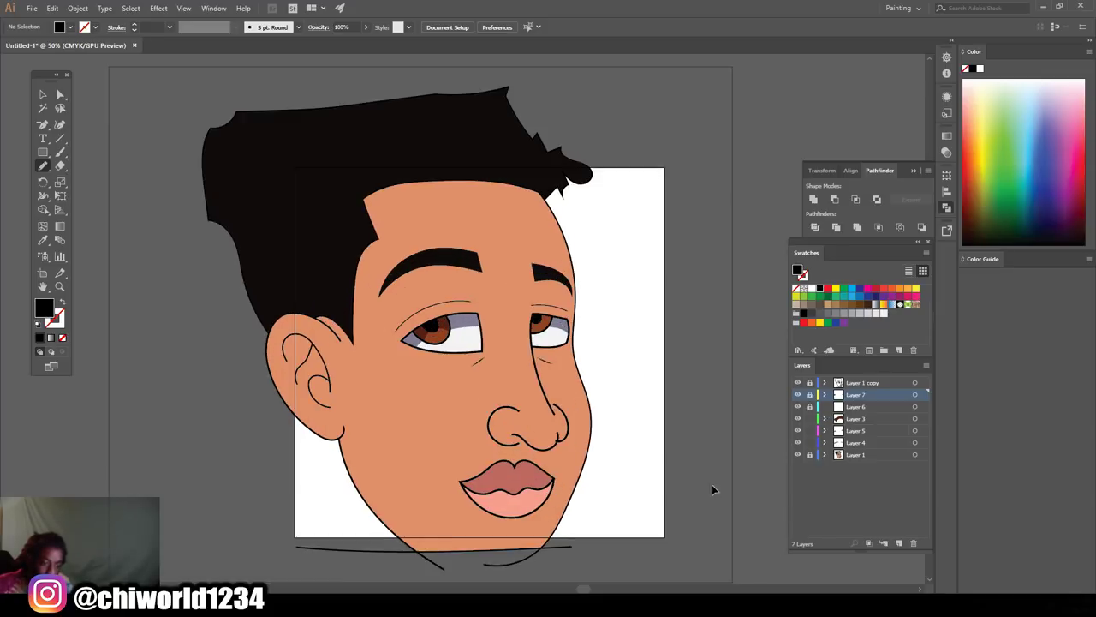
{"action": "key", "text": "ctrl+minus"}
{"action": "key", "text": "ctrl+plus"}
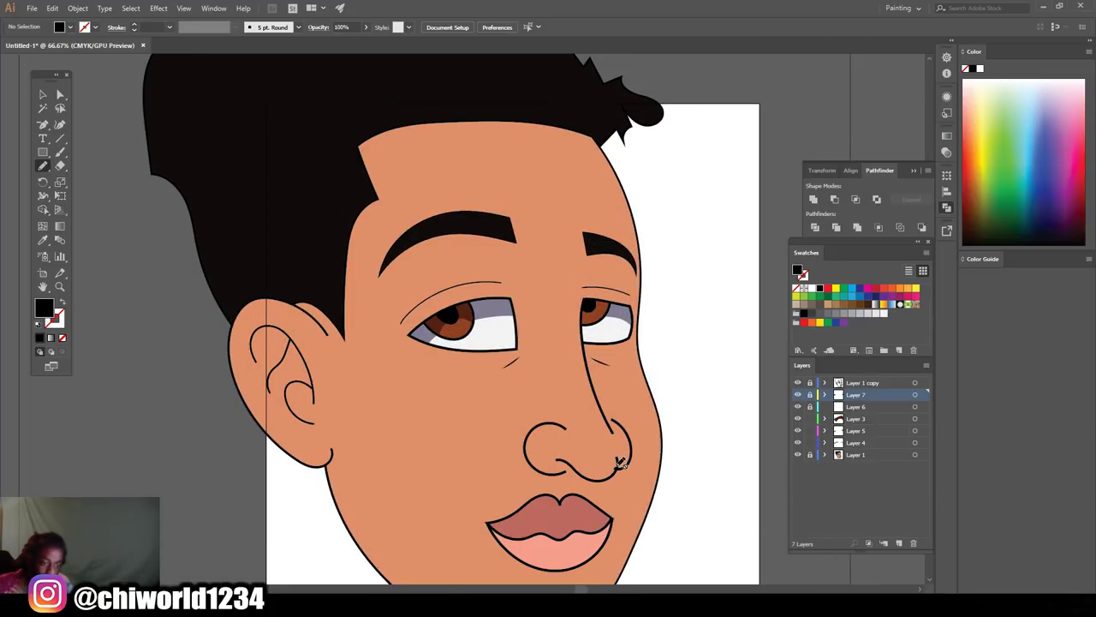
{"action": "key", "text": "ctrl+minus"}
{"action": "scroll", "coordinate": [591, 441], "scroll_direction": "down", "scroll_amount": 2}
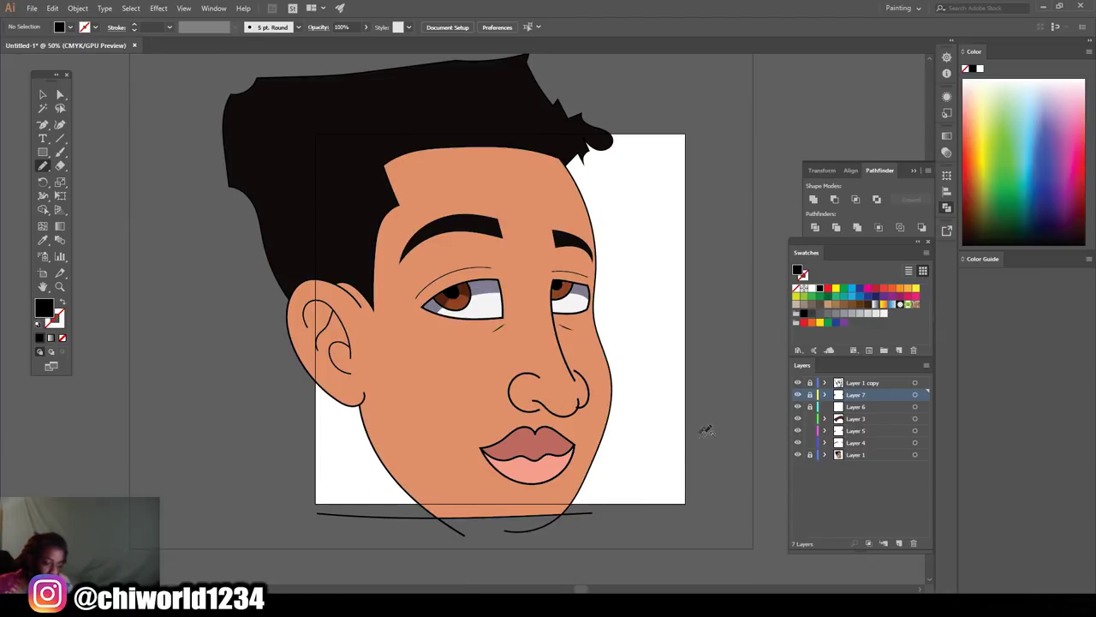
{"action": "key", "text": "ctrl+plus"}
{"action": "scroll", "coordinate": [673, 416], "scroll_direction": "up", "scroll_amount": 3}
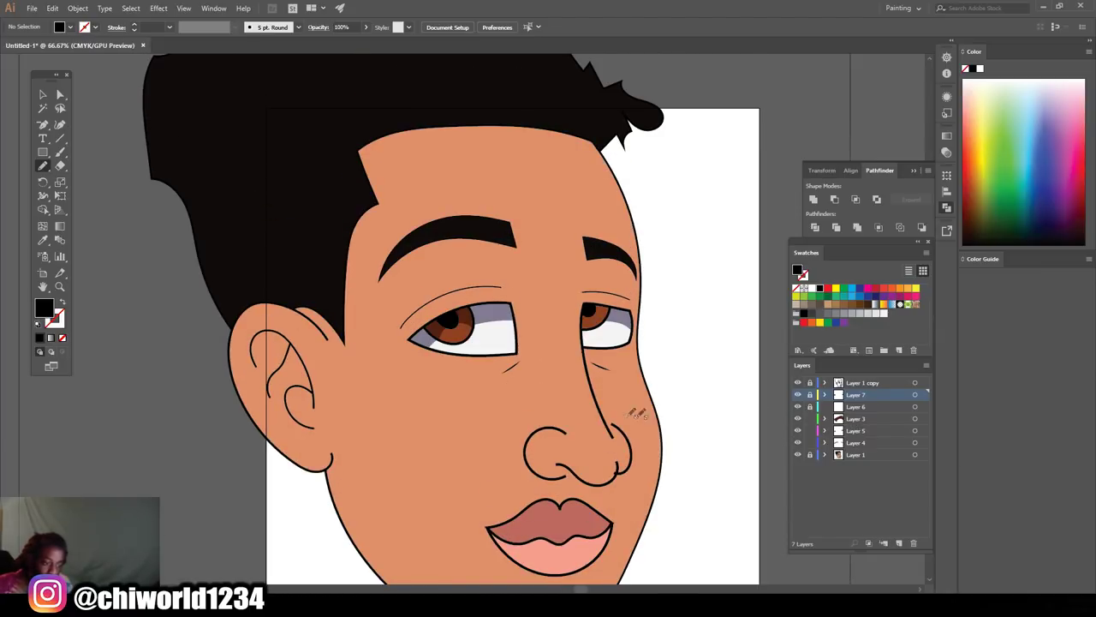
{"action": "scroll", "coordinate": [549, 359], "scroll_direction": "down", "scroll_amount": 1}
{"action": "scroll", "coordinate": [596, 404], "scroll_direction": "down", "scroll_amount": 2}
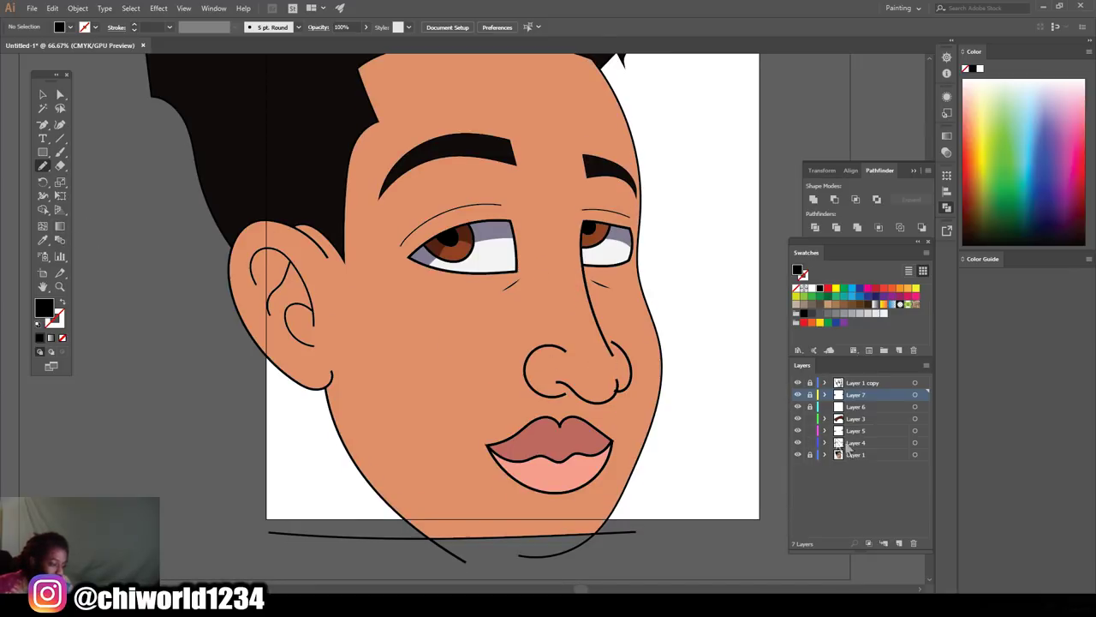
- Lock Layer 3 and Layer 5 and make Layer 4 the active layer
{"action": "left_click", "coordinate": [862, 419]}
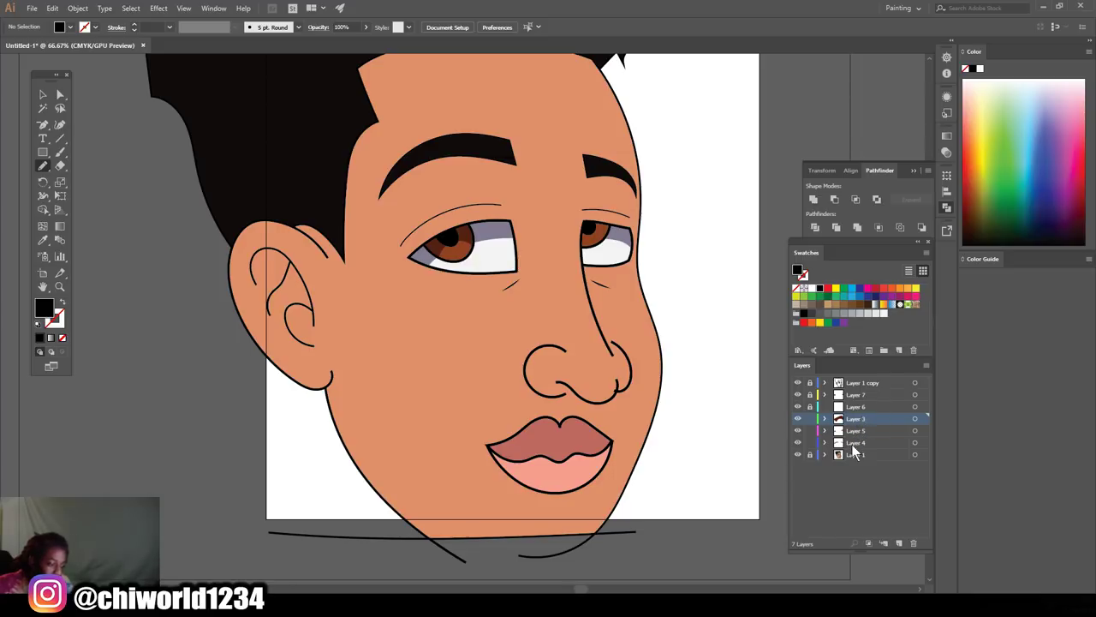
{"action": "left_click", "coordinate": [853, 444]}
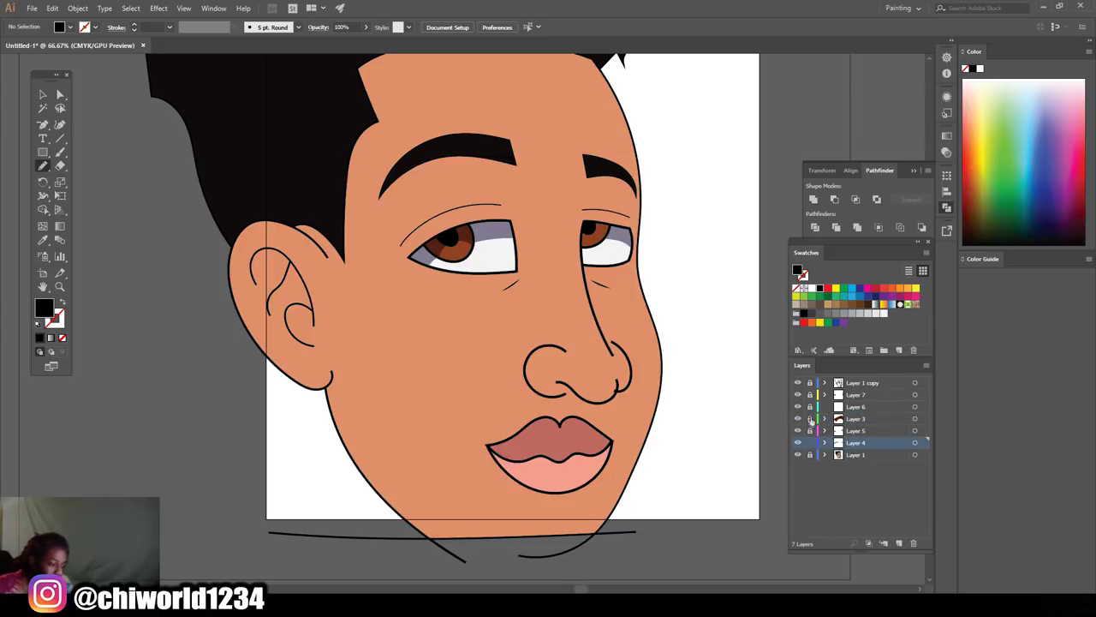
{"action": "key", "text": "ctrl+plus"}
{"action": "scroll", "coordinate": [406, 394], "scroll_direction": "right", "scroll_amount": 3}
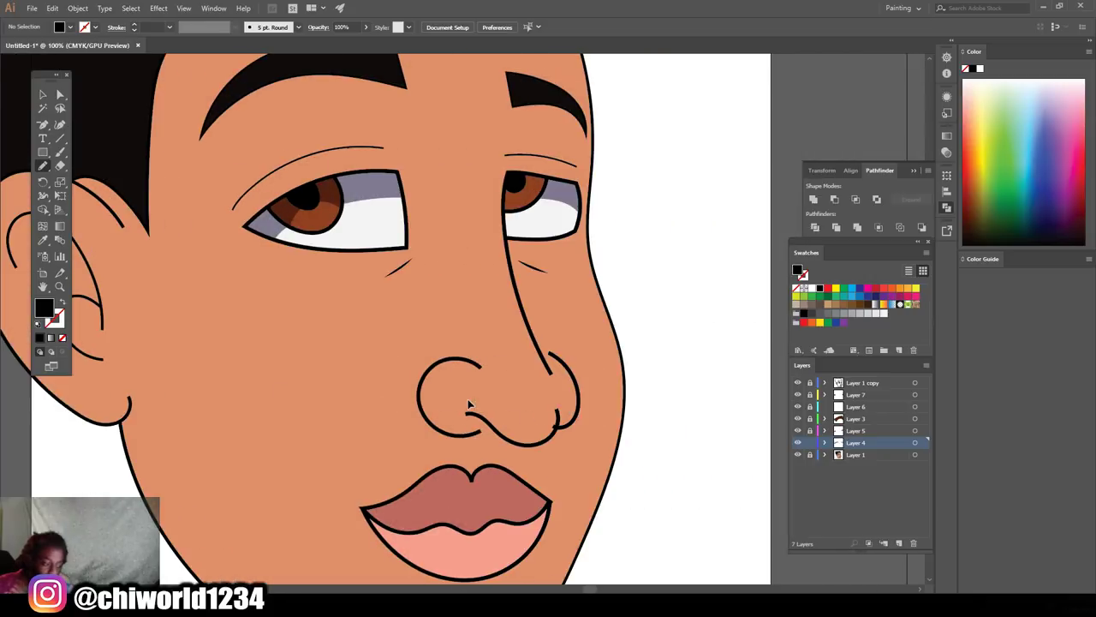
- Sample the skin tone beside the nose and darken the fill to a brown of RGB 137, 91, 73
{"action": "key", "text": "i"}
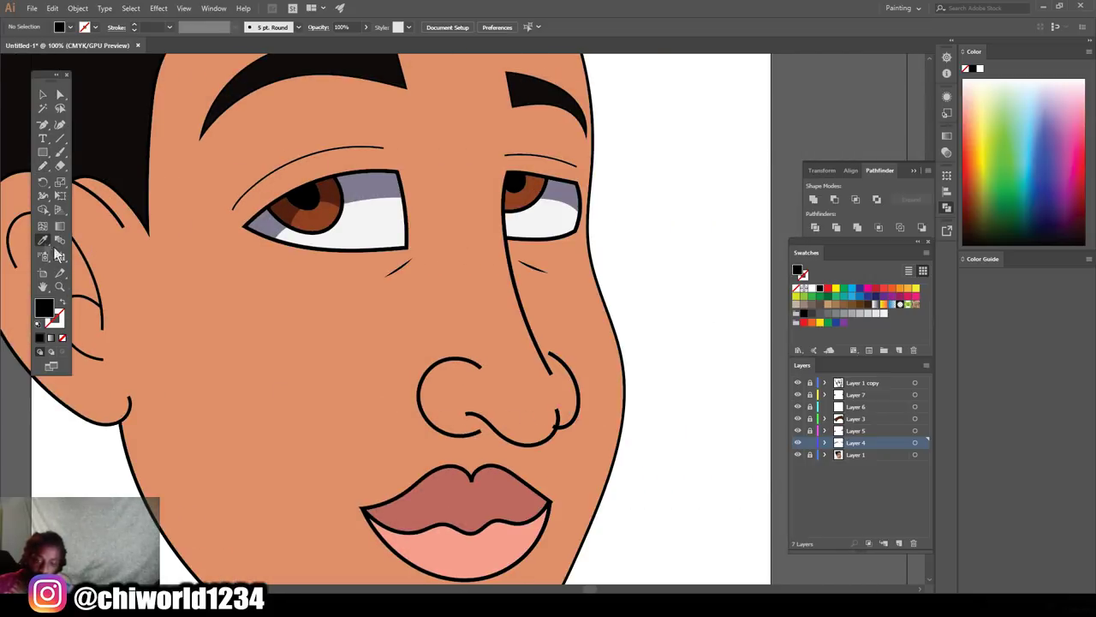
{"action": "left_click", "coordinate": [486, 401]}
{"action": "double_click", "coordinate": [49, 314]}
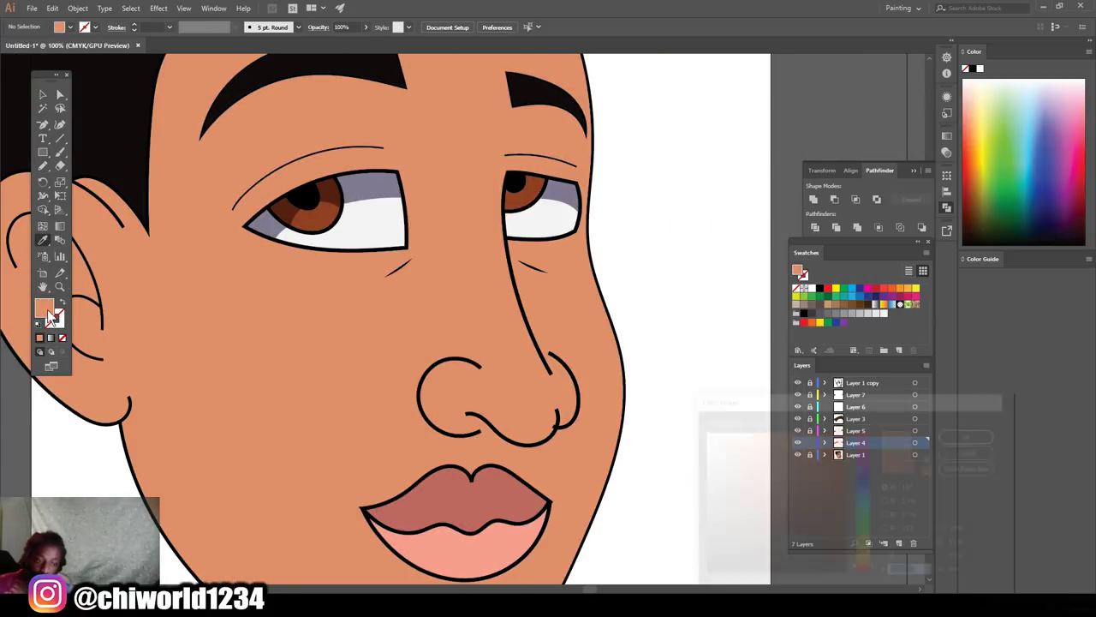
{"action": "left_click_drag", "start_coordinate": [778, 448], "coordinate": [769, 497]}
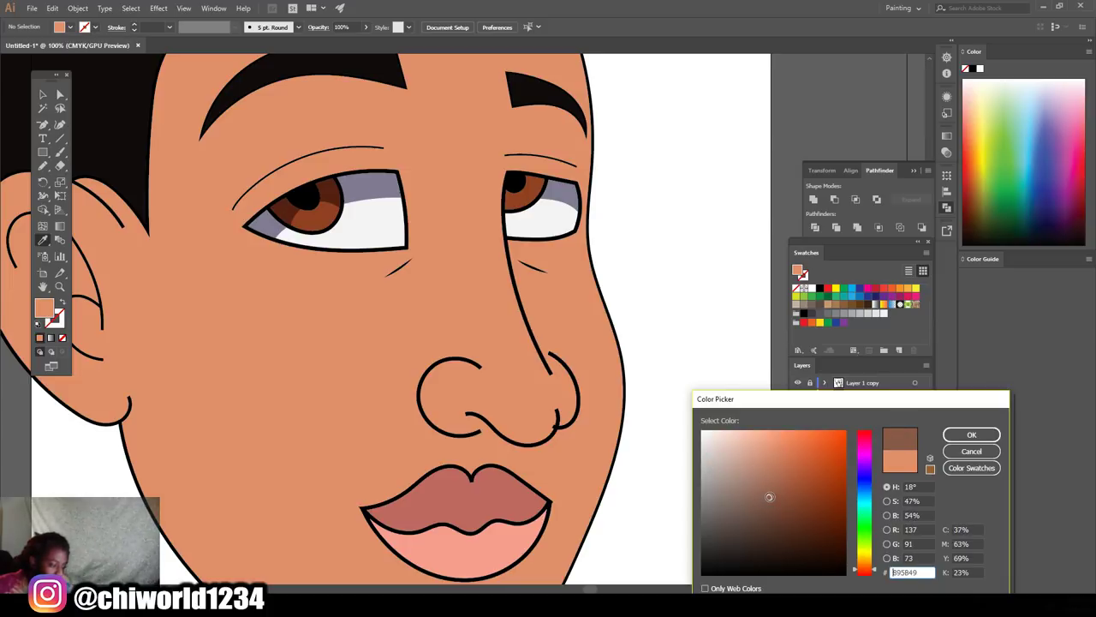
{"action": "left_click", "coordinate": [972, 435]}
- Try to draw a brown shadow with the Pencil along the lower outlines of the nostrils and nose tip
{"action": "left_click", "coordinate": [43, 166]}
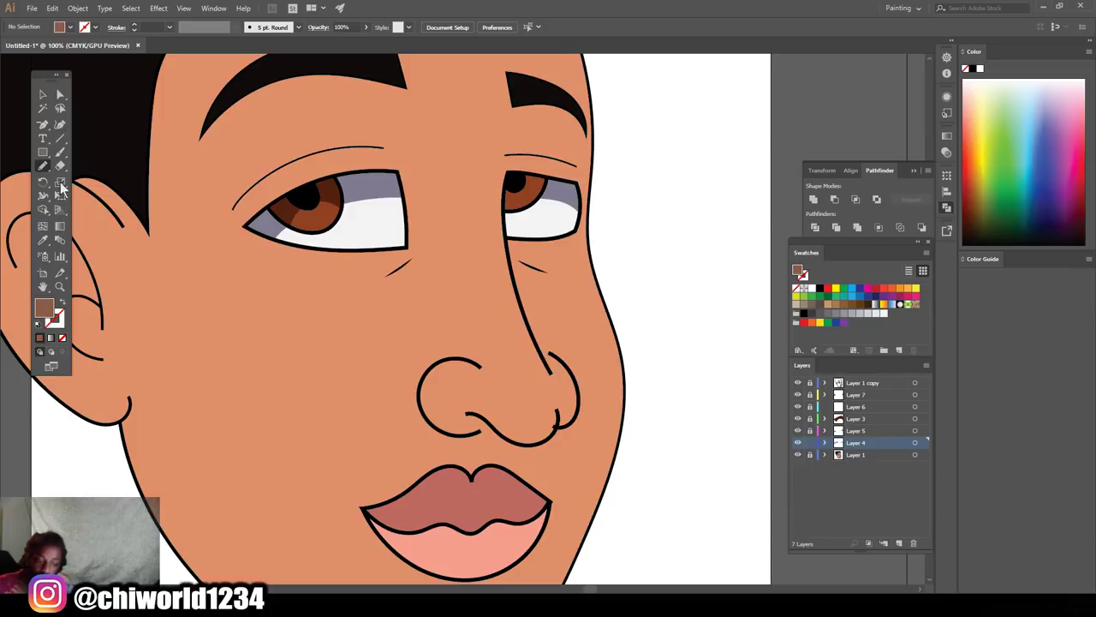
{"action": "scroll", "coordinate": [465, 458], "scroll_direction": "up", "scroll_amount": 2}
{"action": "scroll", "coordinate": [532, 390], "scroll_direction": "up", "scroll_amount": 1}
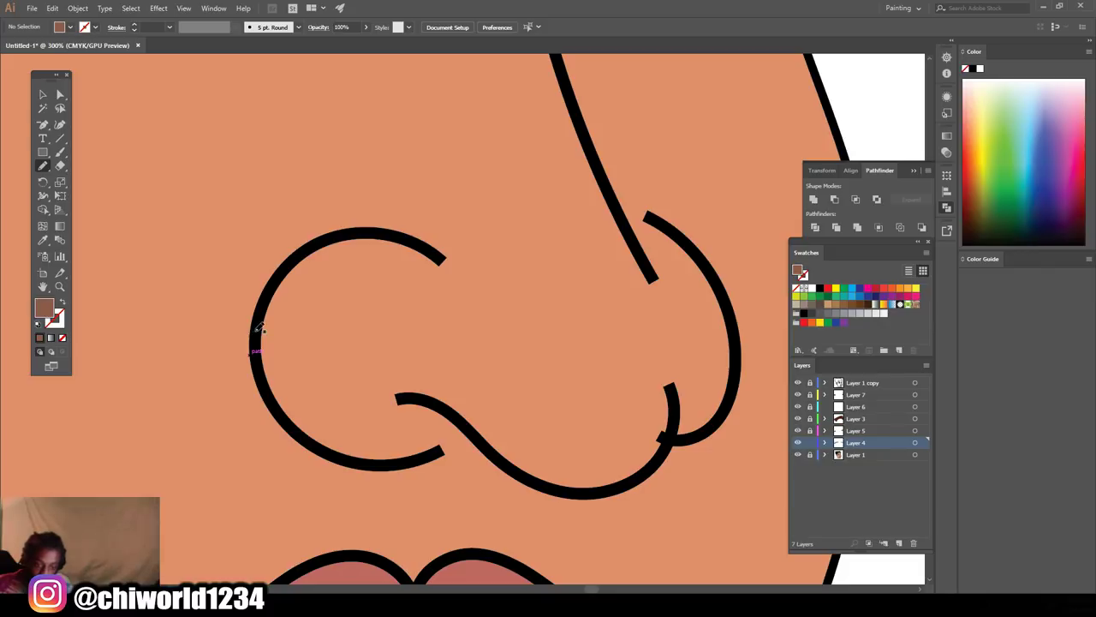
{"action": "mouse_move", "coordinate": [289, 417]}
{"action": "left_mouse_down"}
{"action": "mouse_move", "coordinate": [317, 442]}
{"action": "mouse_move", "coordinate": [383, 462]}
{"action": "mouse_move", "coordinate": [433, 458]}
{"action": "left_mouse_up"}
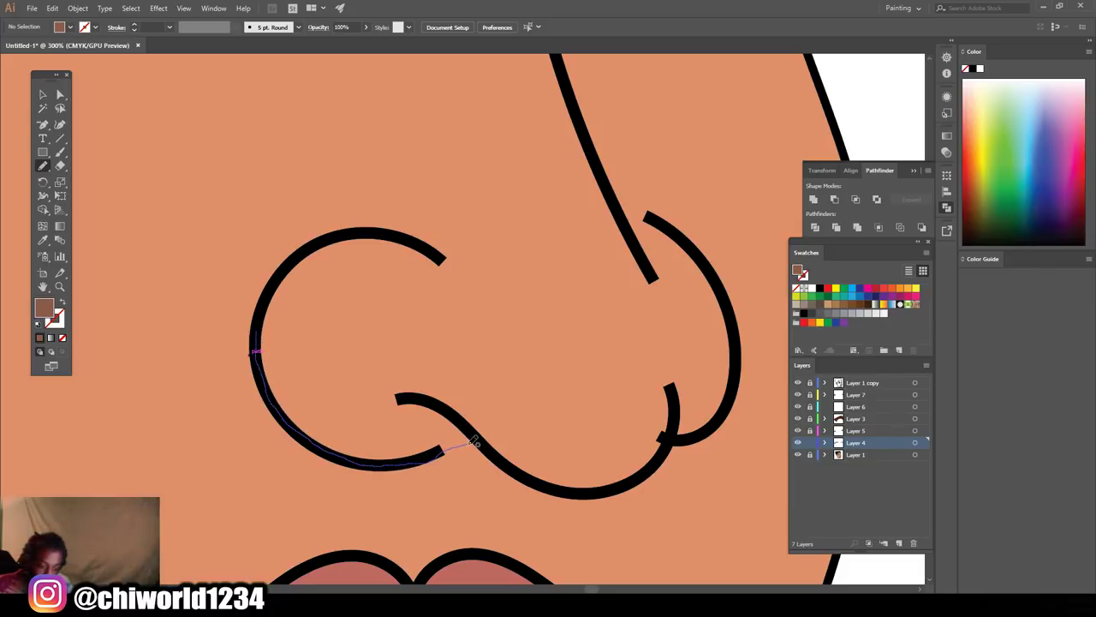
{"action": "mouse_move", "coordinate": [512, 464]}
{"action": "left_mouse_down"}
{"action": "mouse_move", "coordinate": [547, 485]}
{"action": "mouse_move", "coordinate": [595, 490]}
{"action": "mouse_move", "coordinate": [635, 479]}
{"action": "left_mouse_up"}
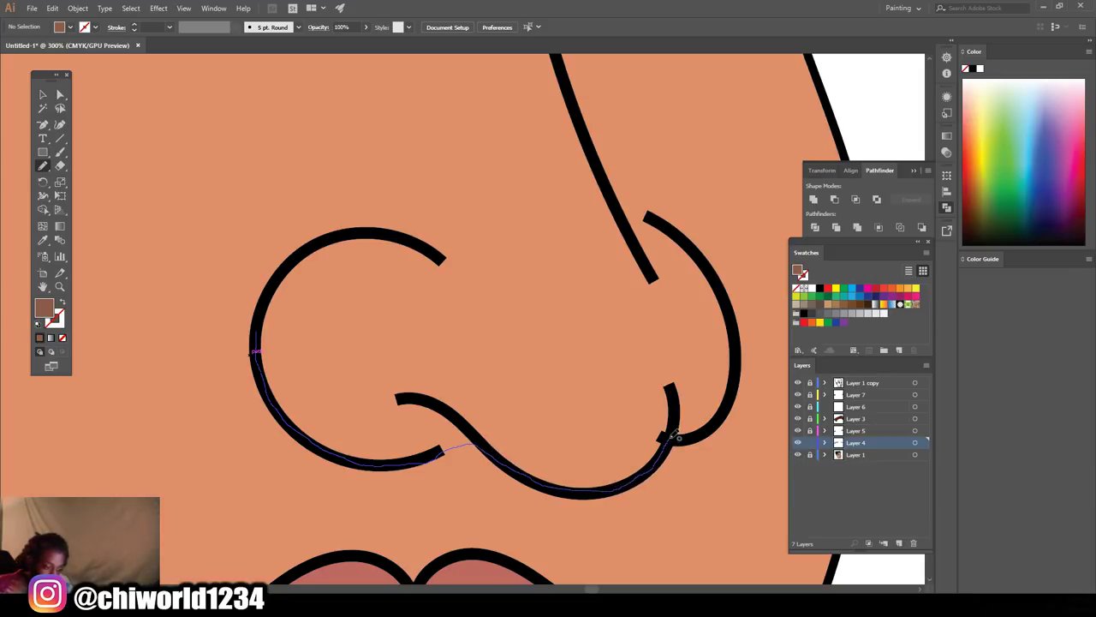
{"action": "mouse_move", "coordinate": [699, 431]}
{"action": "left_mouse_down"}
{"action": "mouse_move", "coordinate": [732, 403]}
{"action": "mouse_move", "coordinate": [740, 350]}
{"action": "left_mouse_up"}
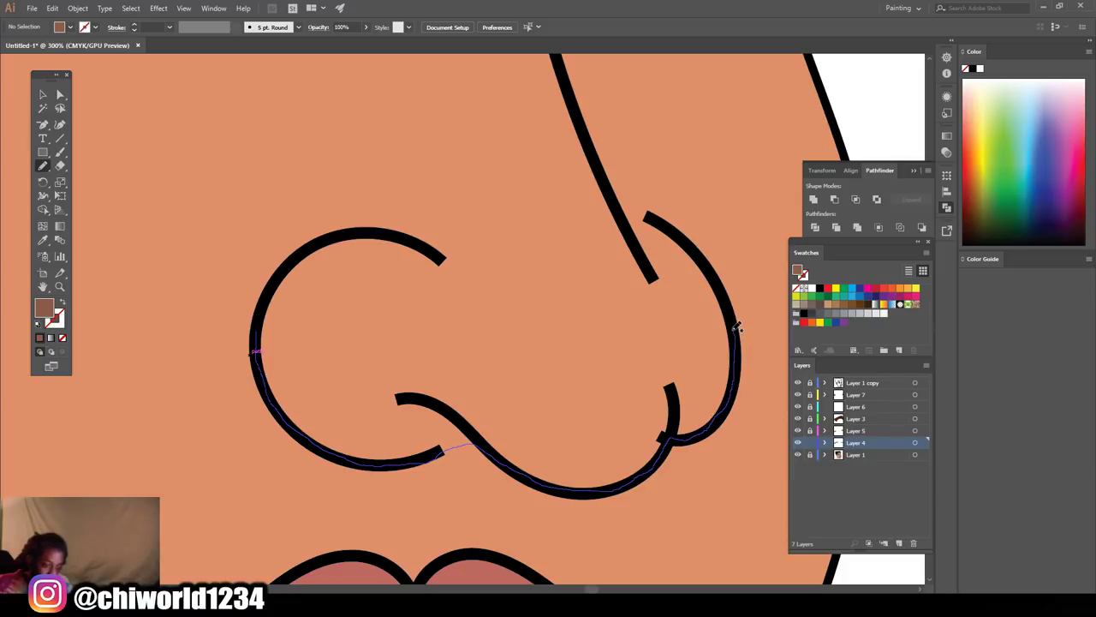
{"action": "left_click_drag", "start_coordinate": [737, 326], "coordinate": [735, 330]}
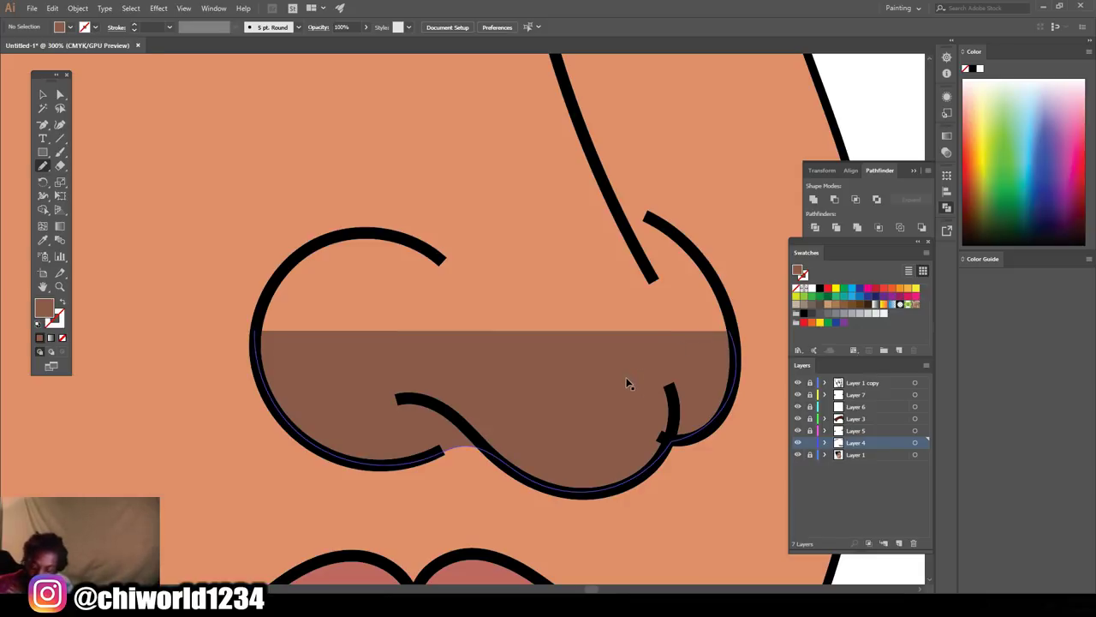
{"action": "key", "text": "ctrl+z"}
{"action": "key", "text": "ctrl+z"}
{"action": "mouse_move", "coordinate": [367, 367]}
{"action": "left_mouse_down"}
{"action": "mouse_move", "coordinate": [422, 458]}
{"action": "mouse_move", "coordinate": [547, 512]}
{"action": "mouse_move", "coordinate": [704, 474]}
{"action": "left_mouse_up"}
{"action": "key", "text": "ctrl+z"}
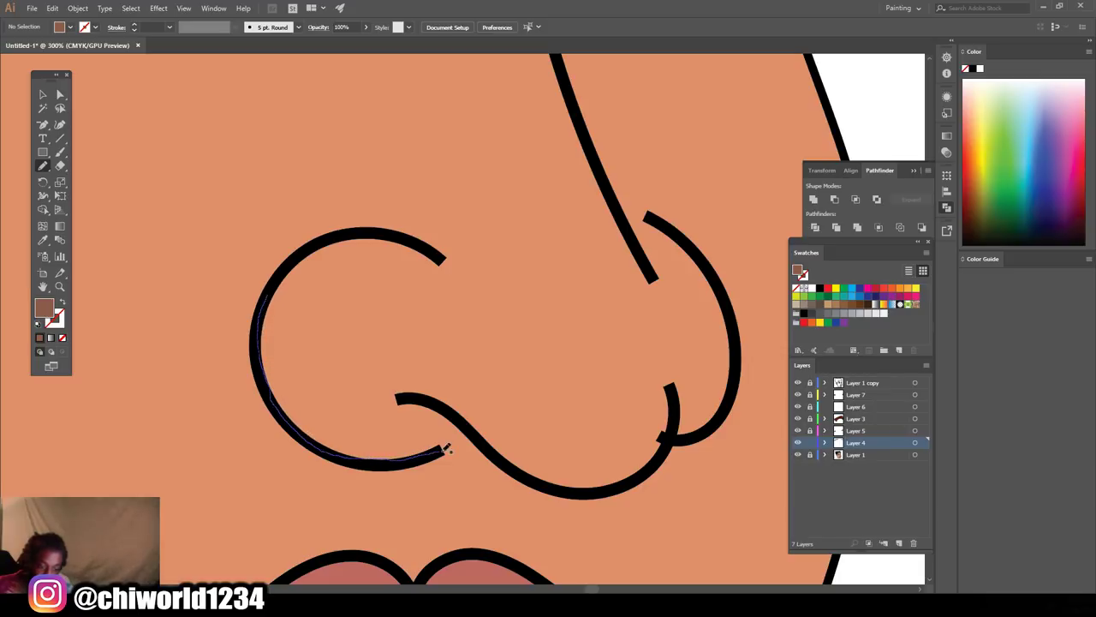
- Draw a wavy brown shadow band with the Pencil along the underside of both nostrils and the nose tip on Layer 4
{"action": "mouse_move", "coordinate": [474, 441]}
{"action": "left_mouse_down"}
{"action": "mouse_move", "coordinate": [556, 487]}
{"action": "mouse_move", "coordinate": [603, 489]}
{"action": "mouse_move", "coordinate": [655, 463]}
{"action": "left_mouse_up"}
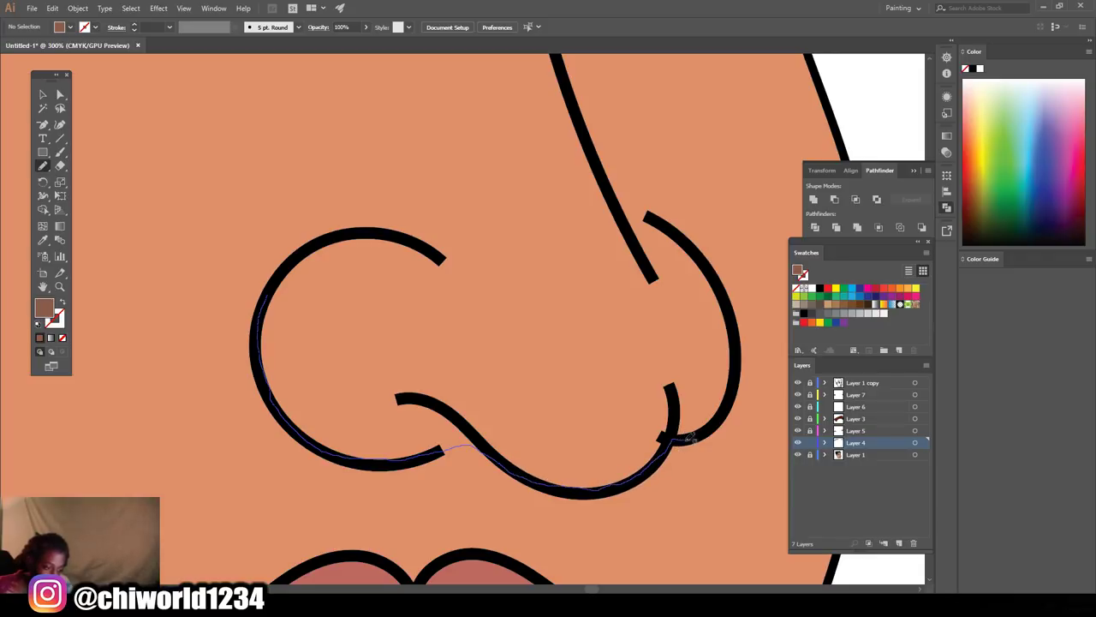
{"action": "left_click_drag", "start_coordinate": [739, 357], "coordinate": [733, 313]}
{"action": "left_click_drag", "start_coordinate": [721, 286], "coordinate": [720, 326]}
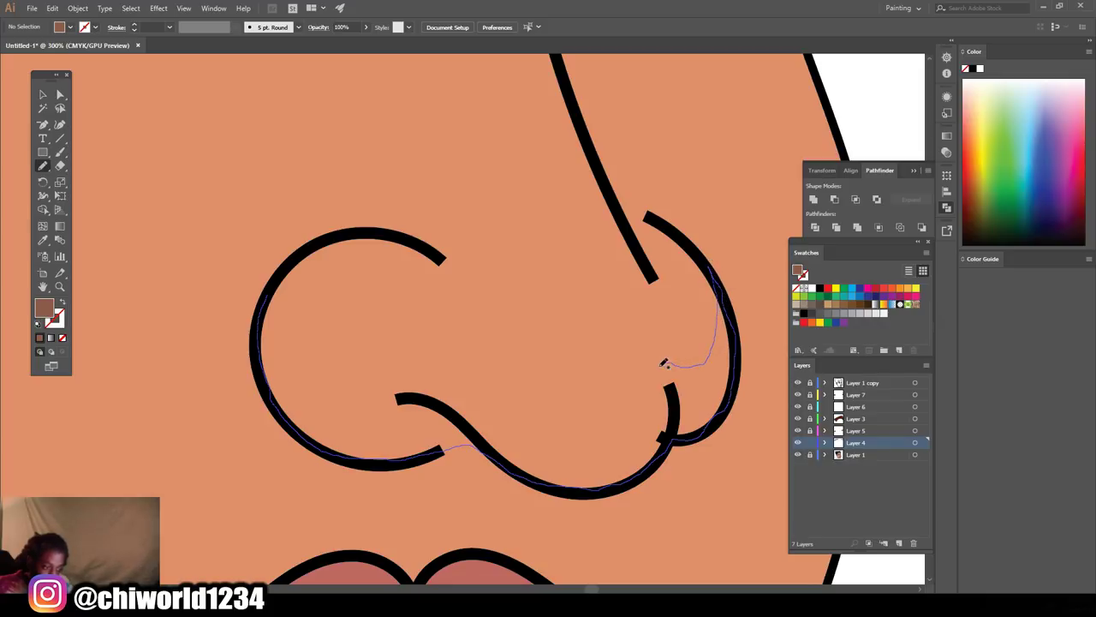
{"action": "left_click_drag", "start_coordinate": [542, 425], "coordinate": [434, 362]}
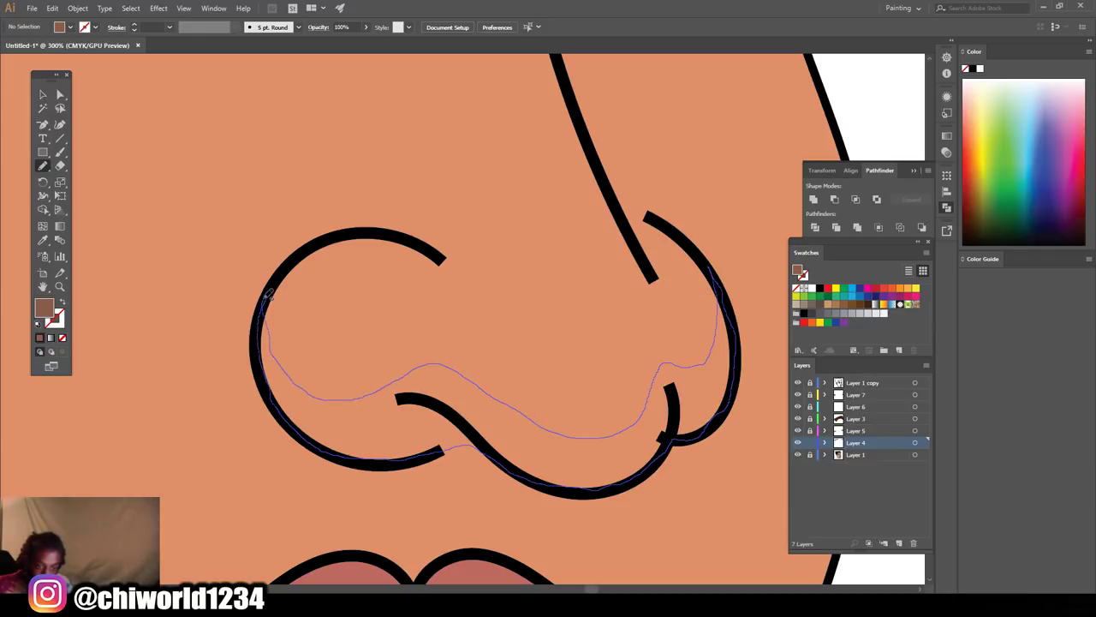
{"action": "left_click_drag", "start_coordinate": [268, 294], "coordinate": [266, 288]}
{"action": "key", "text": "ctrl+1"}
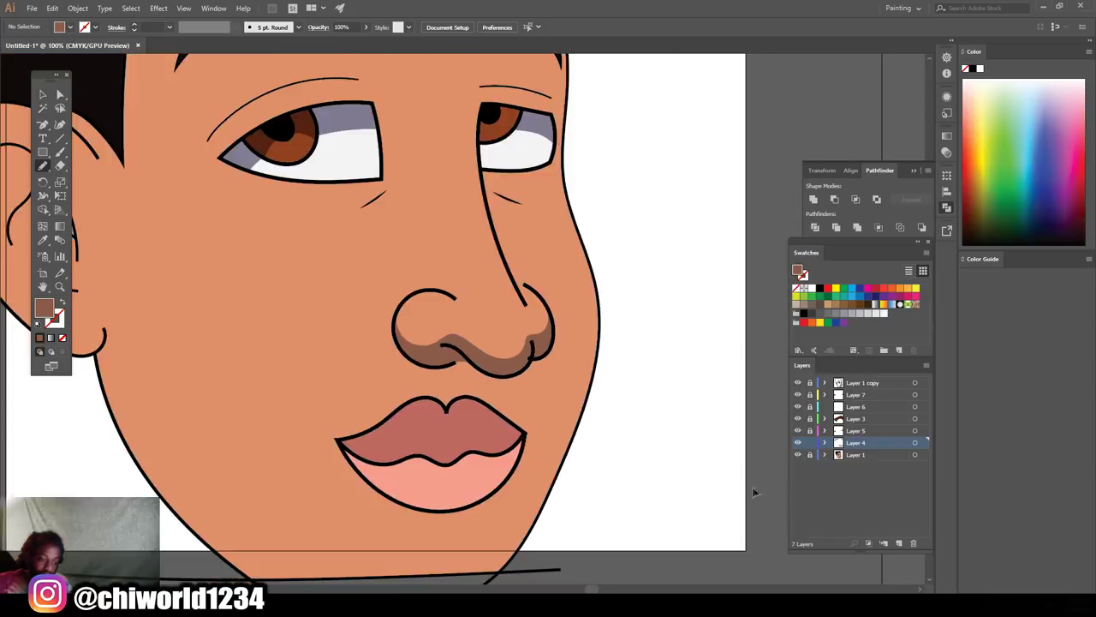
- Try to draw a brown shadow with the Pencil between the right eyebrow and the inner part of the right eye
{"action": "key", "text": "ctrl+minus"}
{"action": "key", "text": "ctrl+plus"}
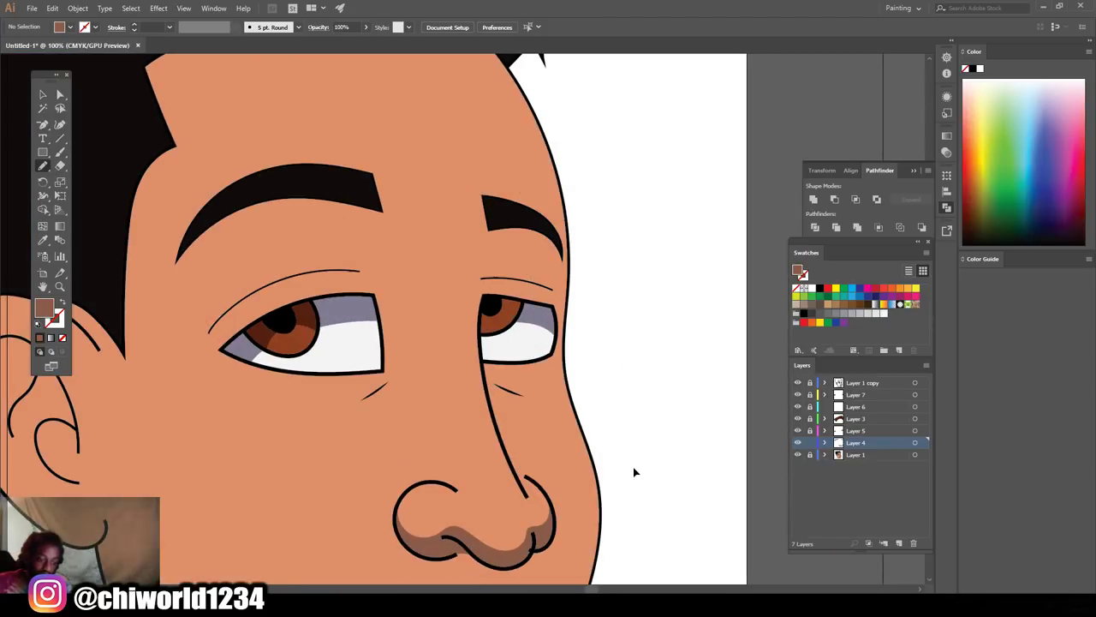
{"action": "key", "text": "ctrl+plus"}
{"action": "key", "text": "ctrl+plus"}
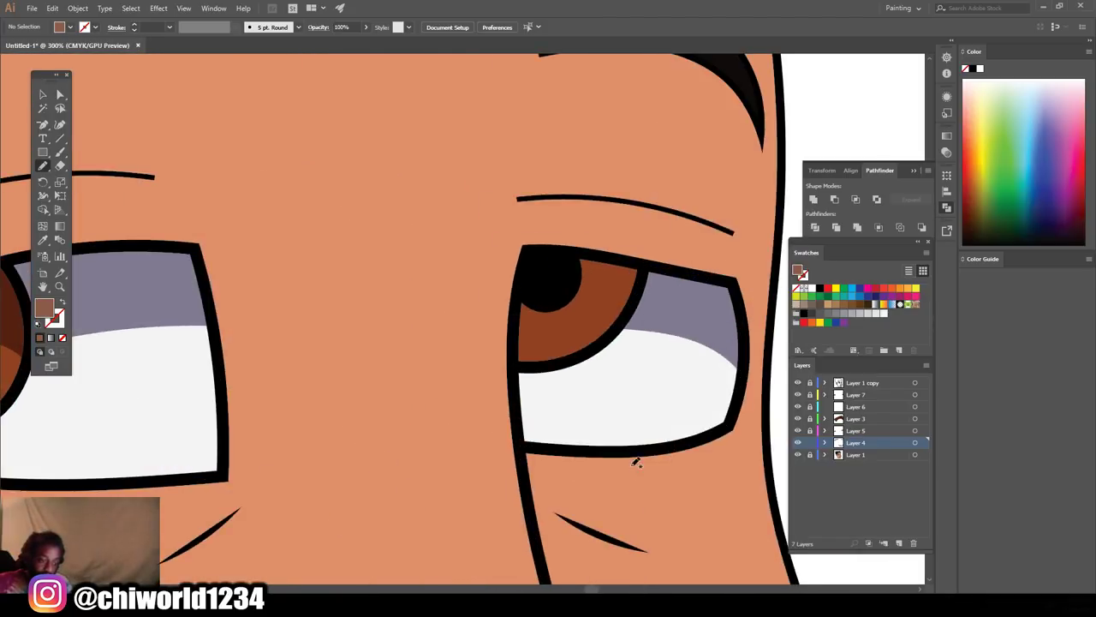
{"action": "scroll", "coordinate": [632, 458], "scroll_direction": "up", "scroll_amount": 4}
{"action": "key", "text": "ctrl+plus"}
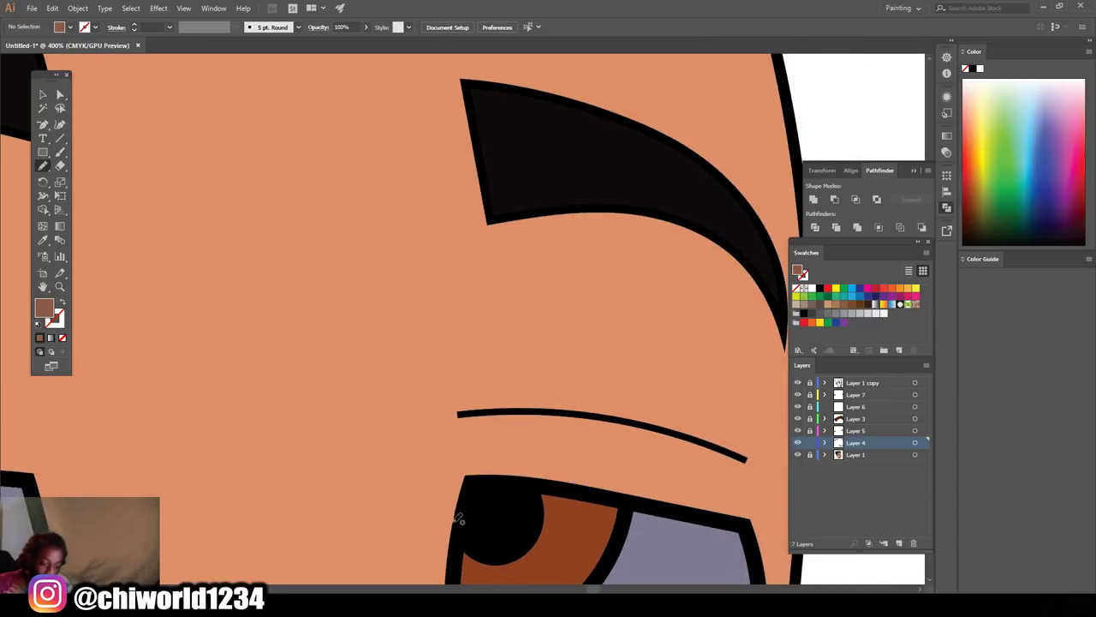
{"action": "left_click_drag", "start_coordinate": [458, 553], "coordinate": [465, 527]}
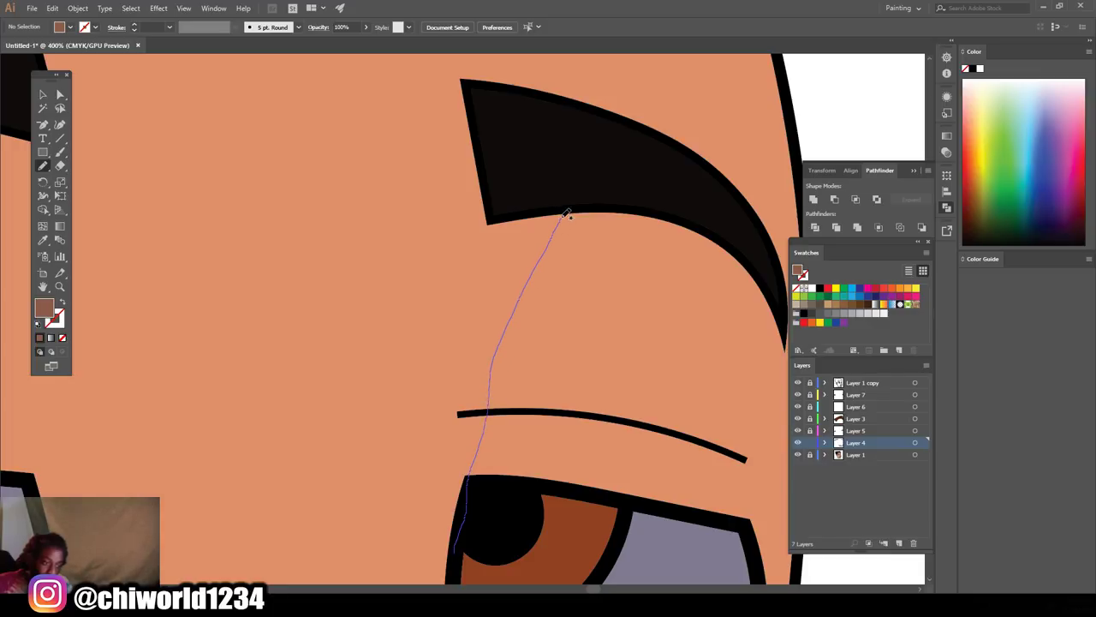
{"action": "mouse_move", "coordinate": [565, 222]}
{"action": "left_mouse_down"}
{"action": "mouse_move", "coordinate": [585, 300]}
{"action": "mouse_move", "coordinate": [635, 400]}
{"action": "left_mouse_up"}
{"action": "mouse_move", "coordinate": [567, 489]}
{"action": "left_mouse_down"}
{"action": "mouse_move", "coordinate": [484, 483]}
{"action": "mouse_move", "coordinate": [464, 507]}
{"action": "left_mouse_up"}
{"action": "scroll", "coordinate": [468, 509], "scroll_direction": "down", "scroll_amount": 6}
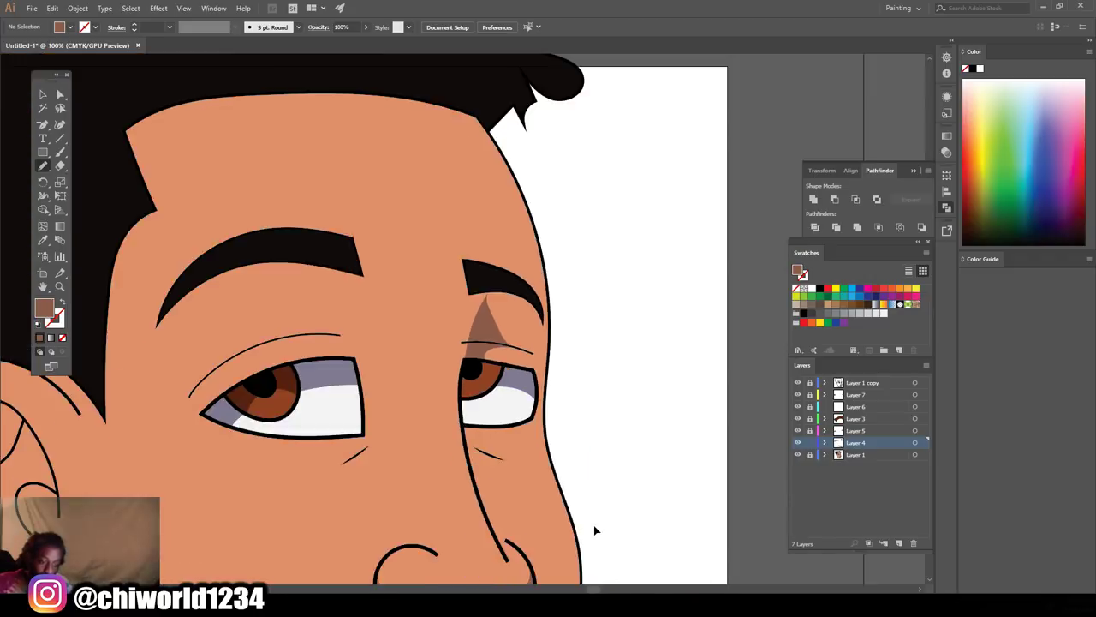
{"action": "scroll", "coordinate": [563, 512], "scroll_direction": "up", "scroll_amount": 6}
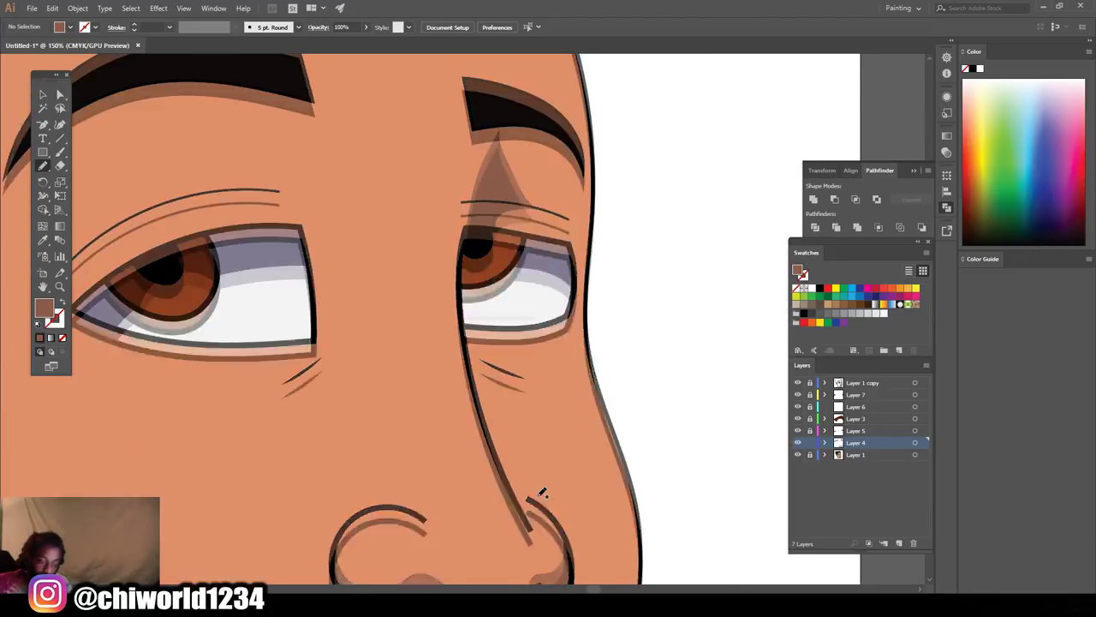
{"action": "scroll", "coordinate": [537, 487], "scroll_direction": "up", "scroll_amount": 2}
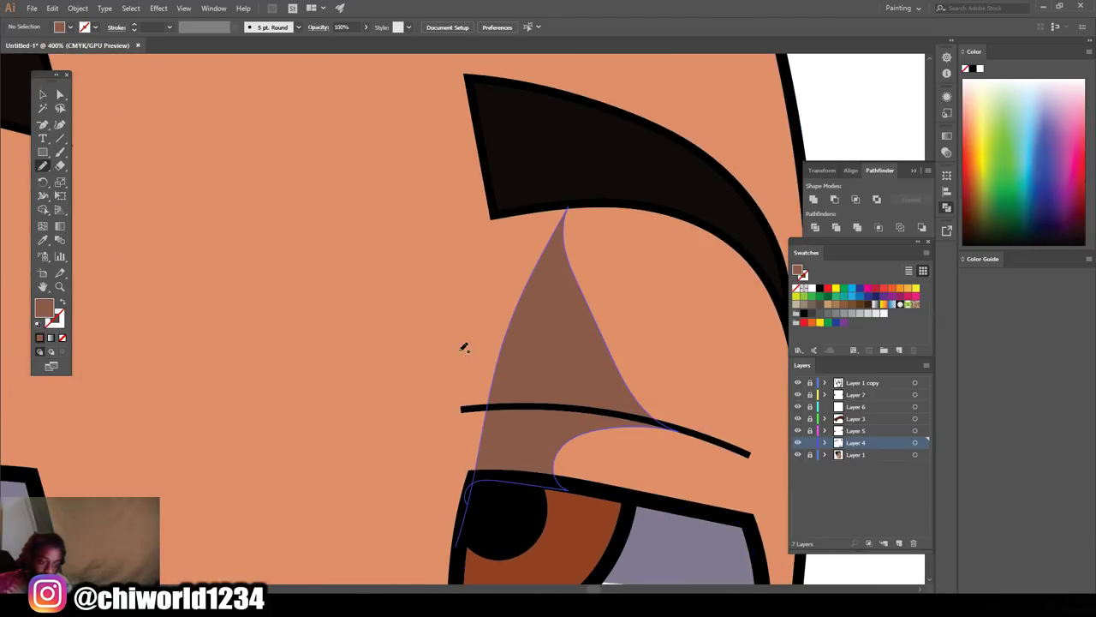
{"action": "key", "text": "Delete"}
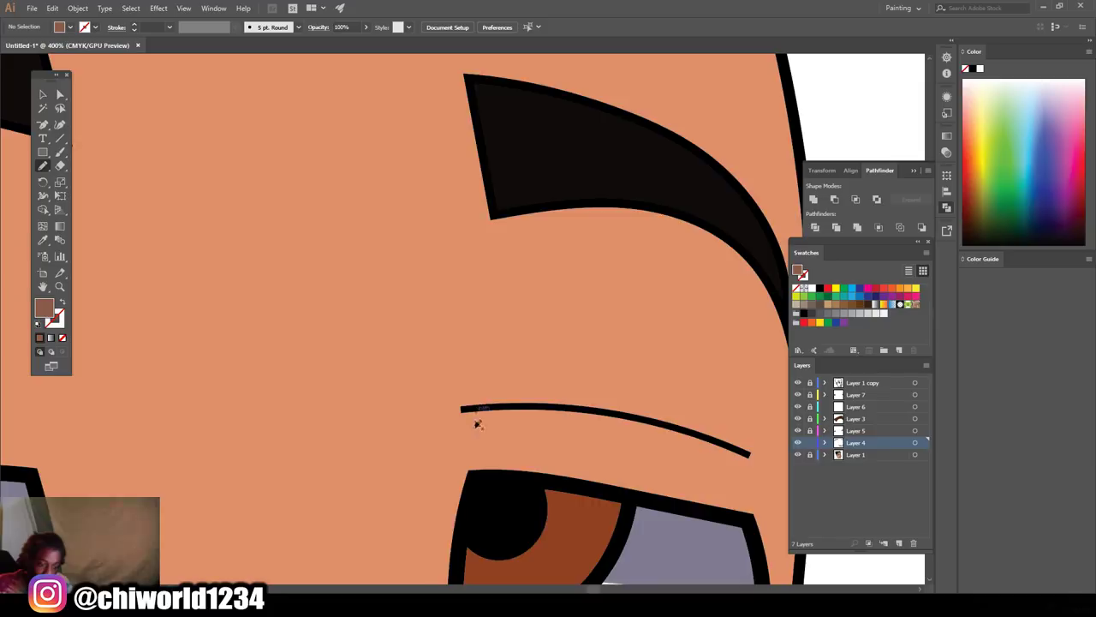
- Draw a tapering brown shadow with the Pencil from the right eyebrow's inner end down to the right eye's inner edge, beside the nose bridge
{"action": "scroll", "coordinate": [454, 428], "scroll_direction": "down", "scroll_amount": 2}
{"action": "scroll", "coordinate": [437, 434], "scroll_direction": "down", "scroll_amount": 2}
{"action": "scroll", "coordinate": [445, 441], "scroll_direction": "up", "scroll_amount": 1}
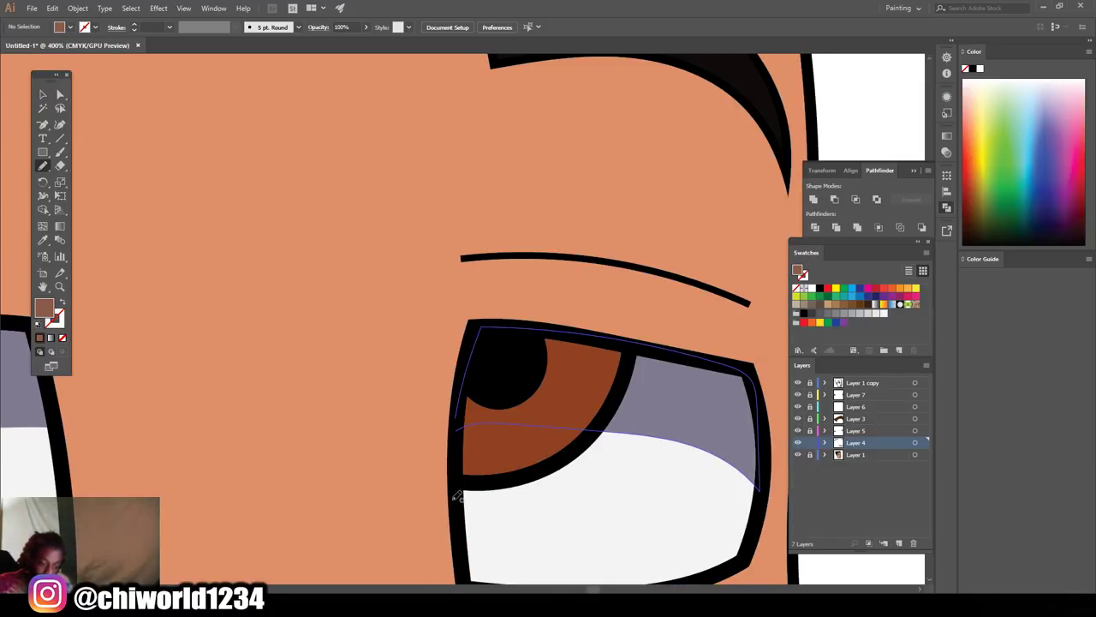
{"action": "left_click_drag", "start_coordinate": [454, 452], "coordinate": [455, 264]}
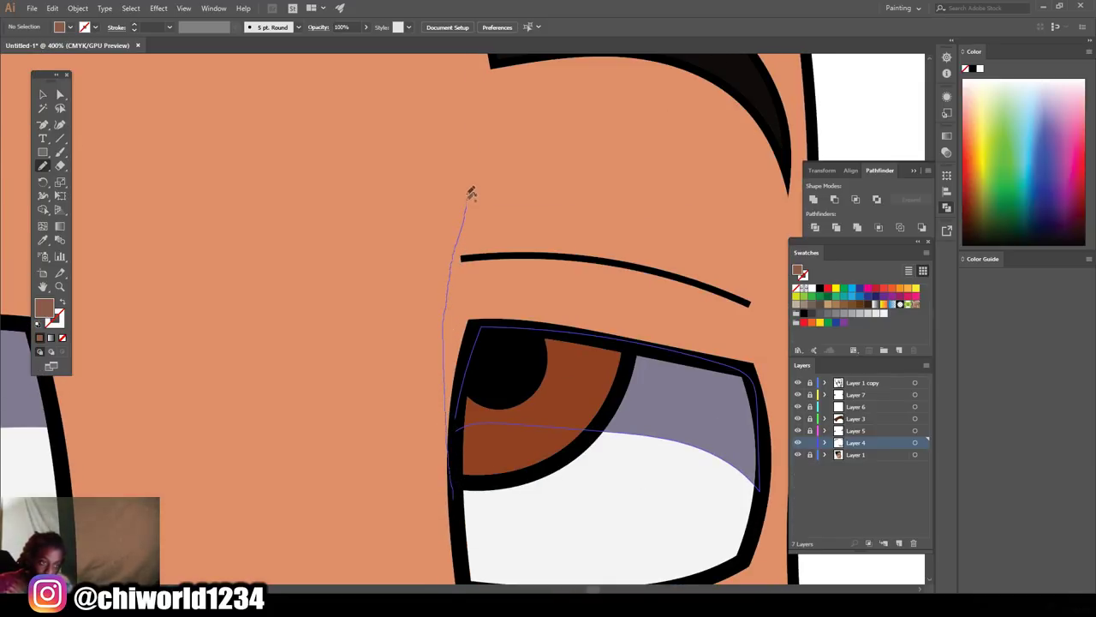
{"action": "left_click_drag", "start_coordinate": [470, 198], "coordinate": [477, 135]}
{"action": "mouse_move", "coordinate": [491, 77]}
{"action": "left_mouse_down"}
{"action": "mouse_move", "coordinate": [529, 192]}
{"action": "mouse_move", "coordinate": [620, 261]}
{"action": "left_mouse_up"}
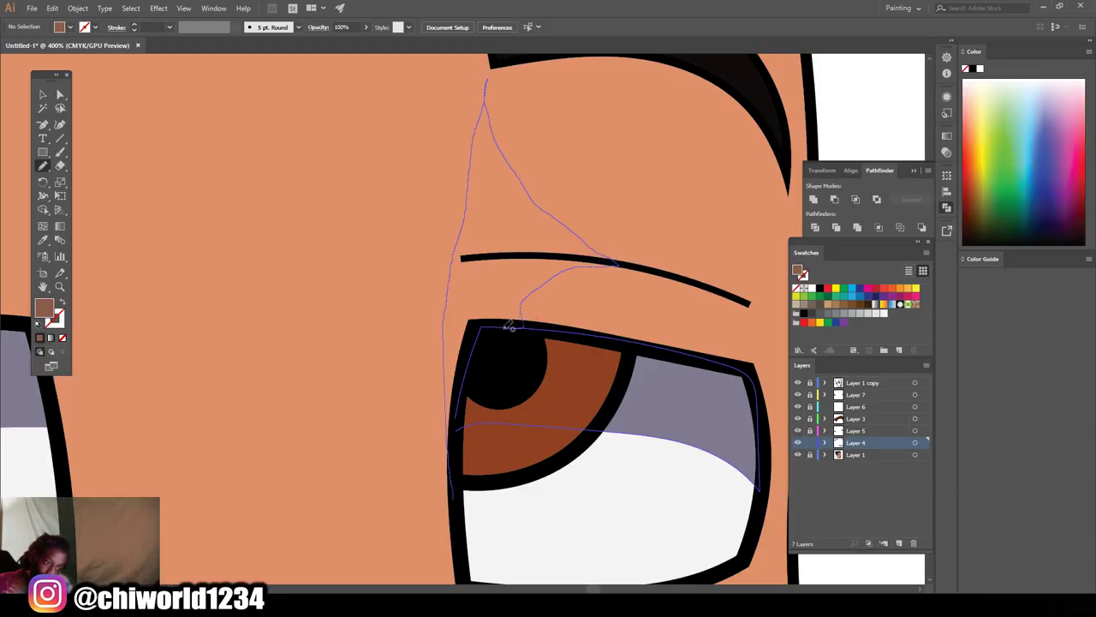
{"action": "mouse_move", "coordinate": [488, 327]}
{"action": "left_mouse_down"}
{"action": "mouse_move", "coordinate": [471, 351]}
{"action": "mouse_move", "coordinate": [464, 402]}
{"action": "left_mouse_up"}
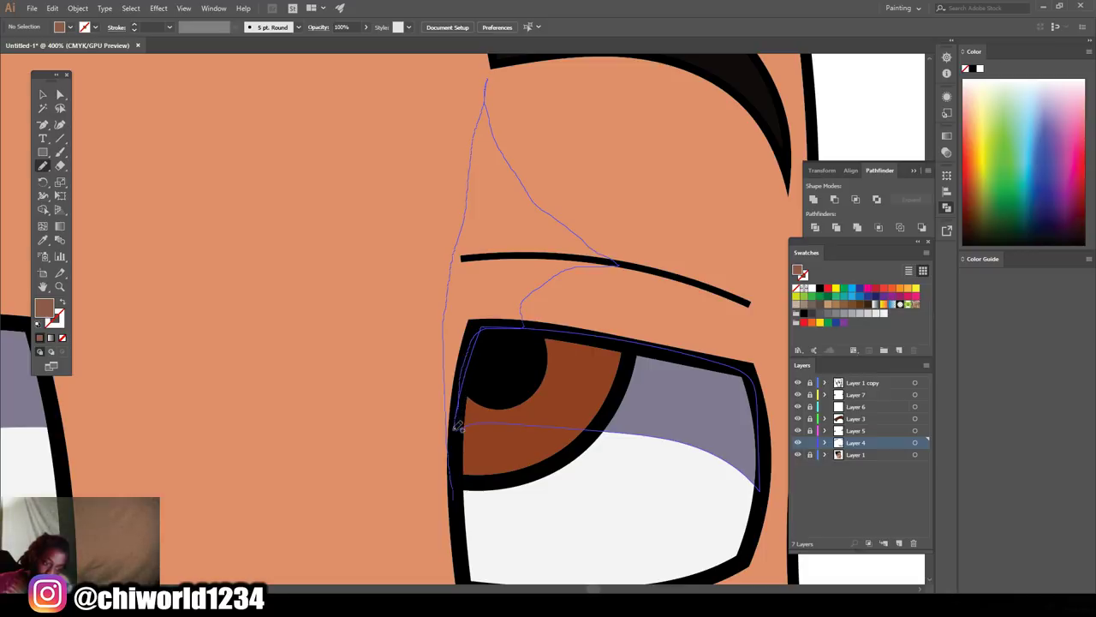
{"action": "left_click_drag", "start_coordinate": [458, 460], "coordinate": [489, 453]}
{"action": "key", "text": "ctrl+minus"}
{"action": "key", "text": "ctrl+minus"}
{"action": "key", "text": "ctrl+minus"}
{"action": "key", "text": "ctrl+minus"}
{"action": "key", "text": "ctrl+minus"}
{"action": "key", "text": "ctrl+minus"}
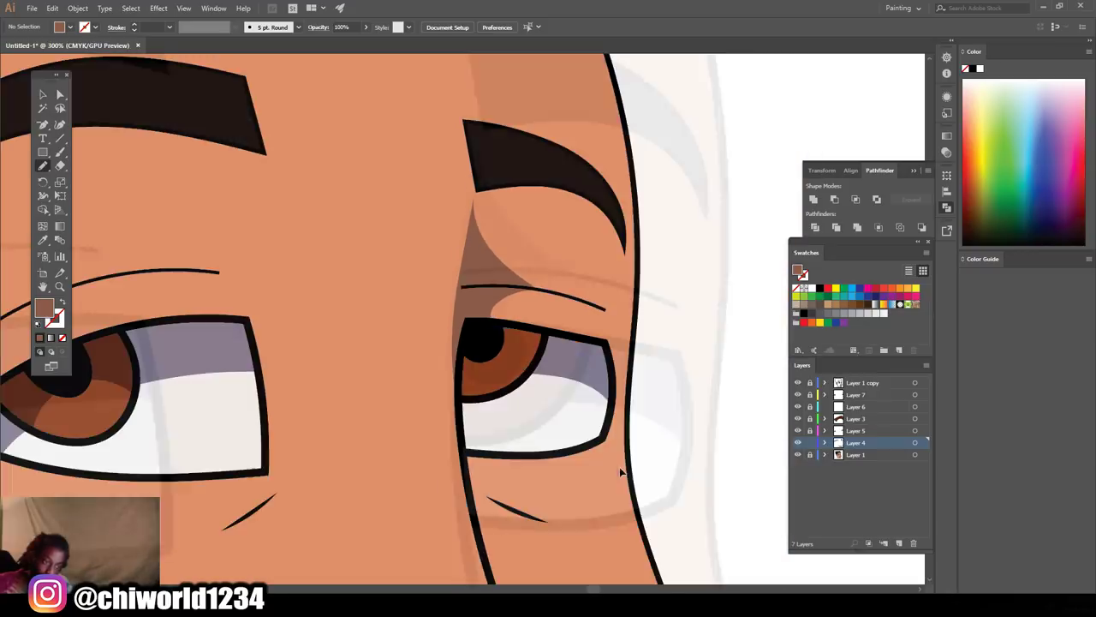
{"action": "scroll", "coordinate": [587, 470], "scroll_direction": "up", "scroll_amount": 3}
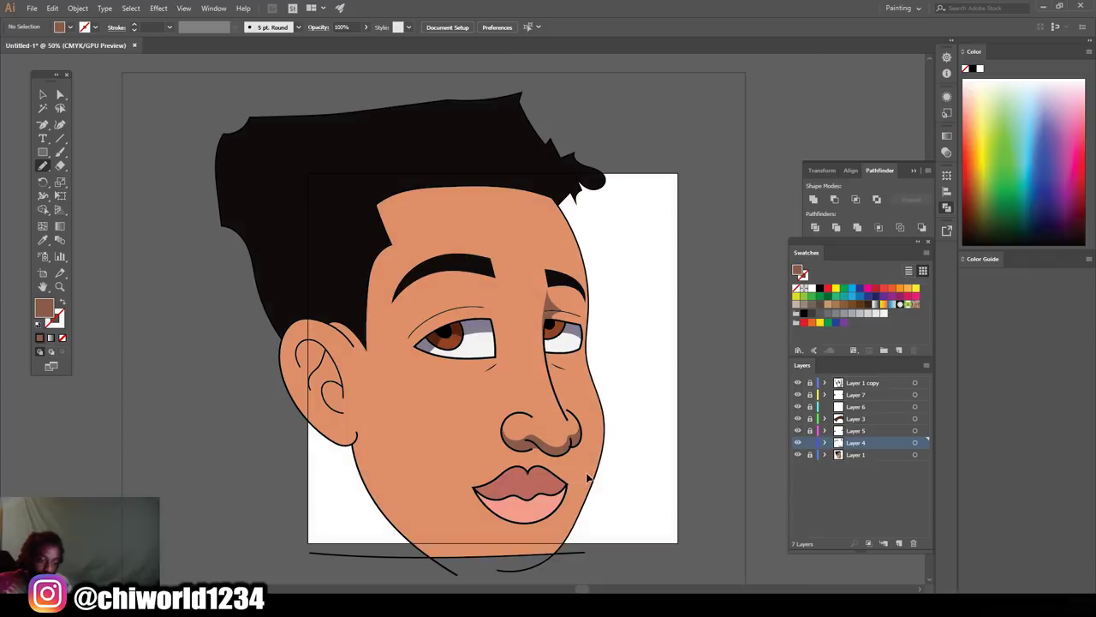
- Draw a small curved brown shadow with the Pencil between the nose and the upper lip's dip
{"action": "scroll", "coordinate": [587, 470], "scroll_direction": "up", "scroll_amount": 8}
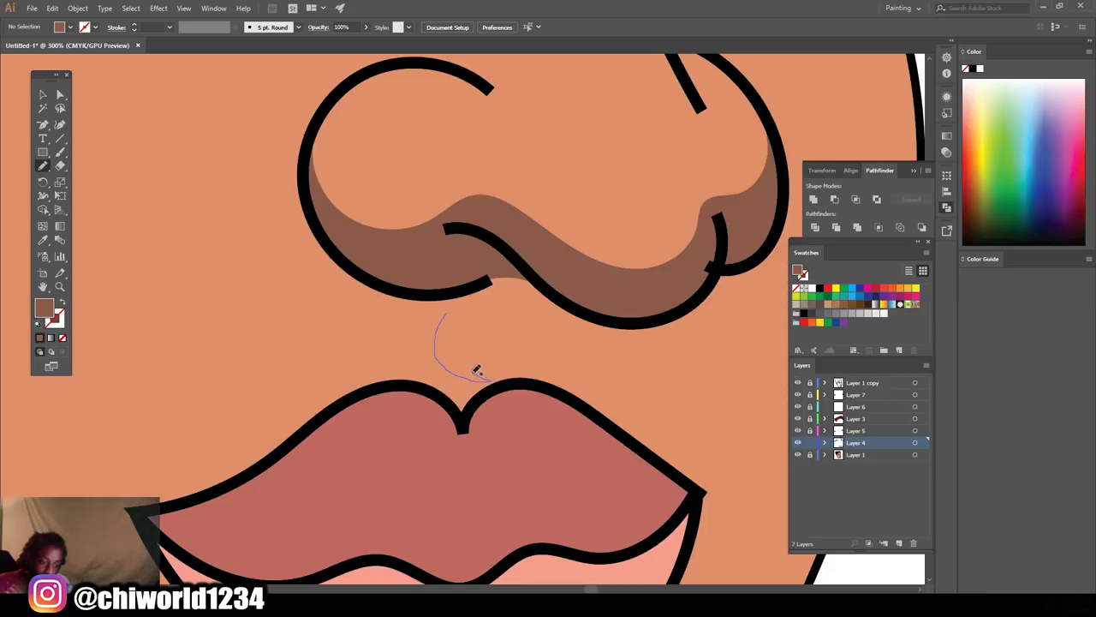
{"action": "left_click_drag", "start_coordinate": [453, 318], "coordinate": [453, 312]}
{"action": "scroll", "coordinate": [521, 391], "scroll_direction": "down", "scroll_amount": 8}
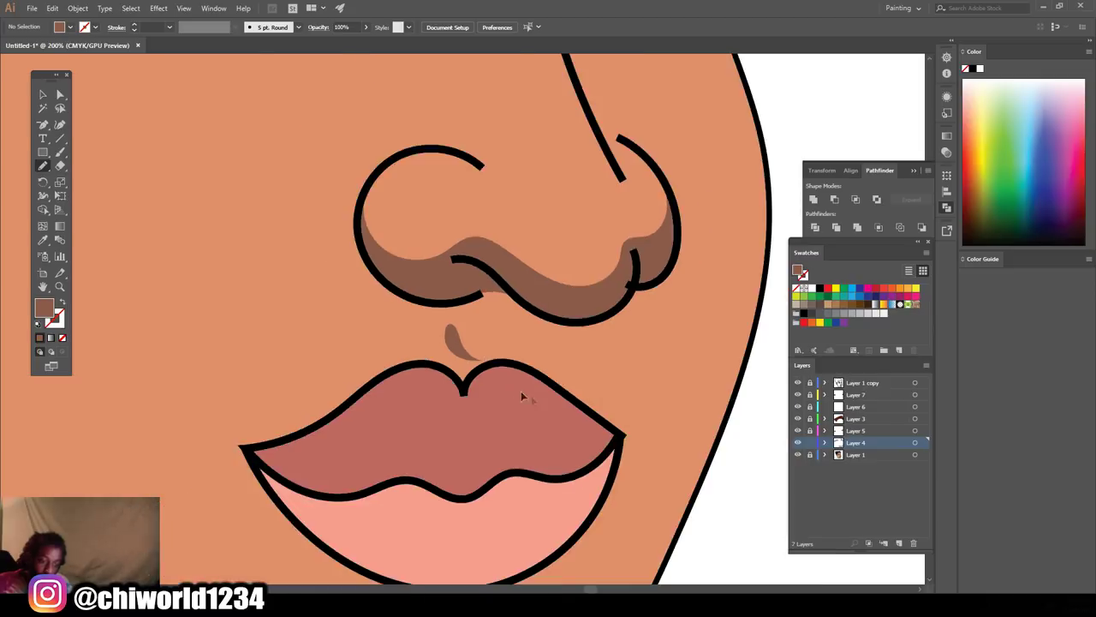
{"action": "scroll", "coordinate": [548, 440], "scroll_direction": "up", "scroll_amount": 3}
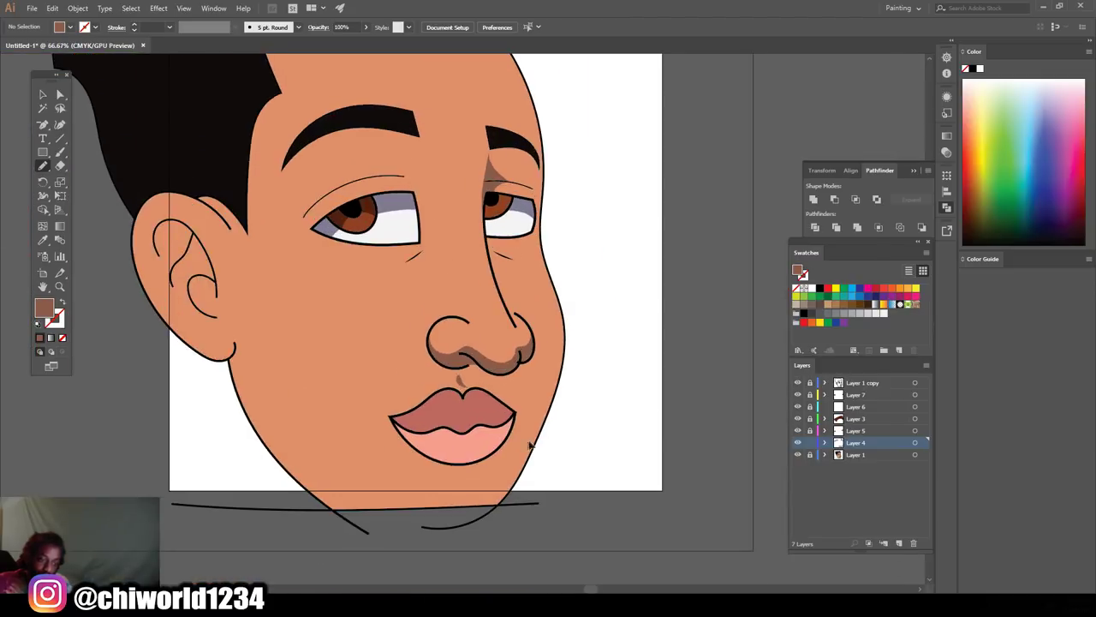
- Draw a thin crescent-shaped brown shadow with the Pencil under the left eye, ending at its crease line
{"action": "scroll", "coordinate": [457, 414], "scroll_direction": "up", "scroll_amount": 4}
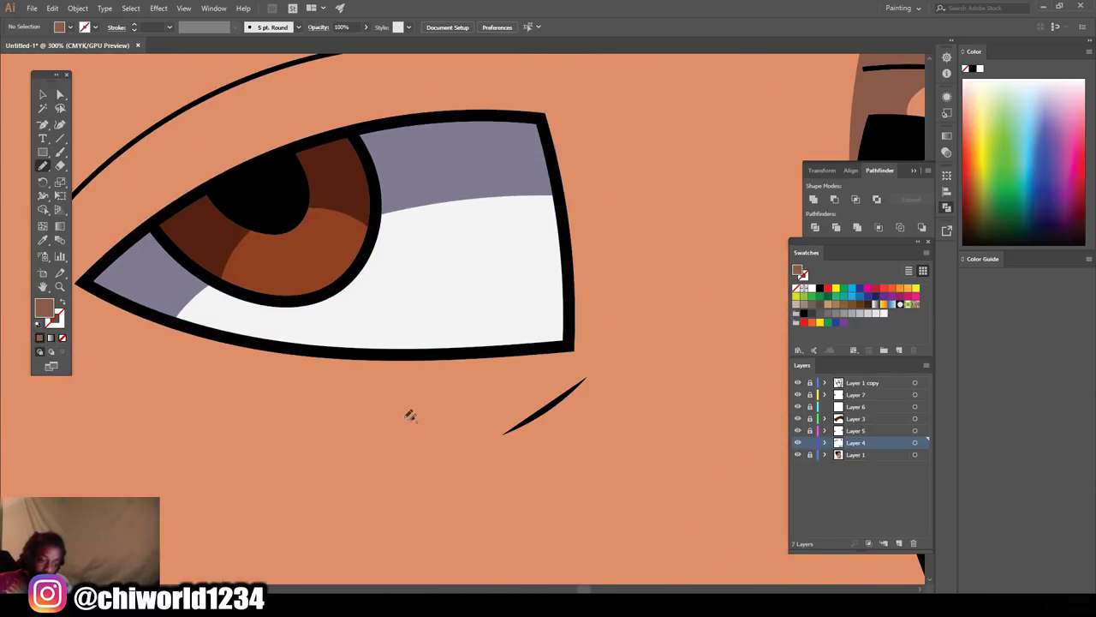
{"action": "mouse_move", "coordinate": [300, 412]}
{"action": "left_mouse_down"}
{"action": "mouse_move", "coordinate": [479, 414]}
{"action": "mouse_move", "coordinate": [581, 375]}
{"action": "mouse_move", "coordinate": [469, 447]}
{"action": "mouse_move", "coordinate": [381, 444]}
{"action": "mouse_move", "coordinate": [296, 411]}
{"action": "left_mouse_up"}
{"action": "key", "text": "ctrl+minus"}
{"action": "key", "text": "ctrl+minus"}
{"action": "key", "text": "ctrl+minus"}
{"action": "key", "text": "ctrl+minus"}
{"action": "key", "text": "ctrl+minus"}
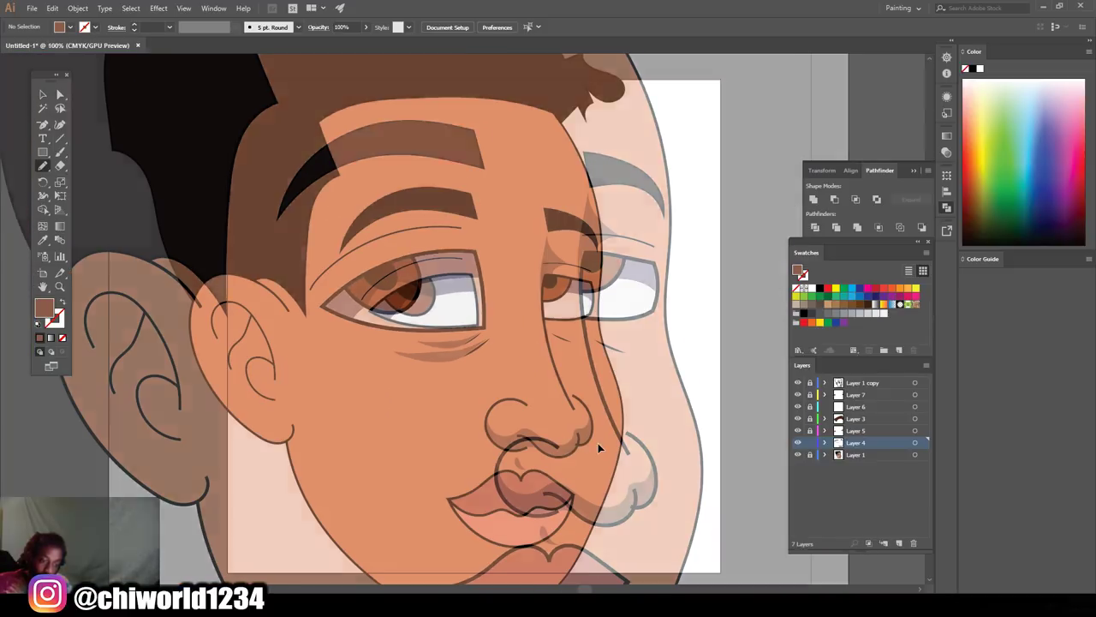
- Draw a matching brown shadow with the Pencil under the right eye, running from the nose line along the crease
{"action": "scroll", "coordinate": [598, 443], "scroll_direction": "up", "scroll_amount": 8}
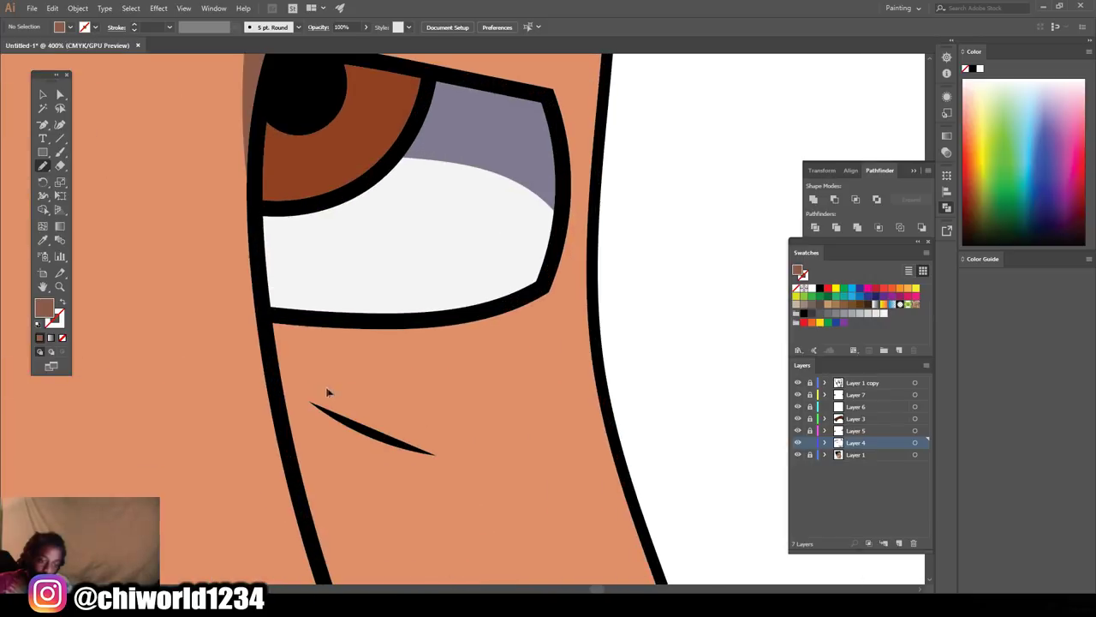
{"action": "mouse_move", "coordinate": [272, 318]}
{"action": "left_mouse_down"}
{"action": "mouse_move", "coordinate": [282, 337]}
{"action": "mouse_move", "coordinate": [391, 399]}
{"action": "mouse_move", "coordinate": [478, 417]}
{"action": "mouse_move", "coordinate": [409, 434]}
{"action": "mouse_move", "coordinate": [342, 422]}
{"action": "mouse_move", "coordinate": [291, 394]}
{"action": "mouse_move", "coordinate": [275, 370]}
{"action": "left_mouse_up"}
{"action": "left_click_drag", "start_coordinate": [272, 322], "coordinate": [273, 325]}
{"action": "scroll", "coordinate": [535, 446], "scroll_direction": "down", "scroll_amount": 8}
{"action": "scroll", "coordinate": [507, 450], "scroll_direction": "up", "scroll_amount": 6}
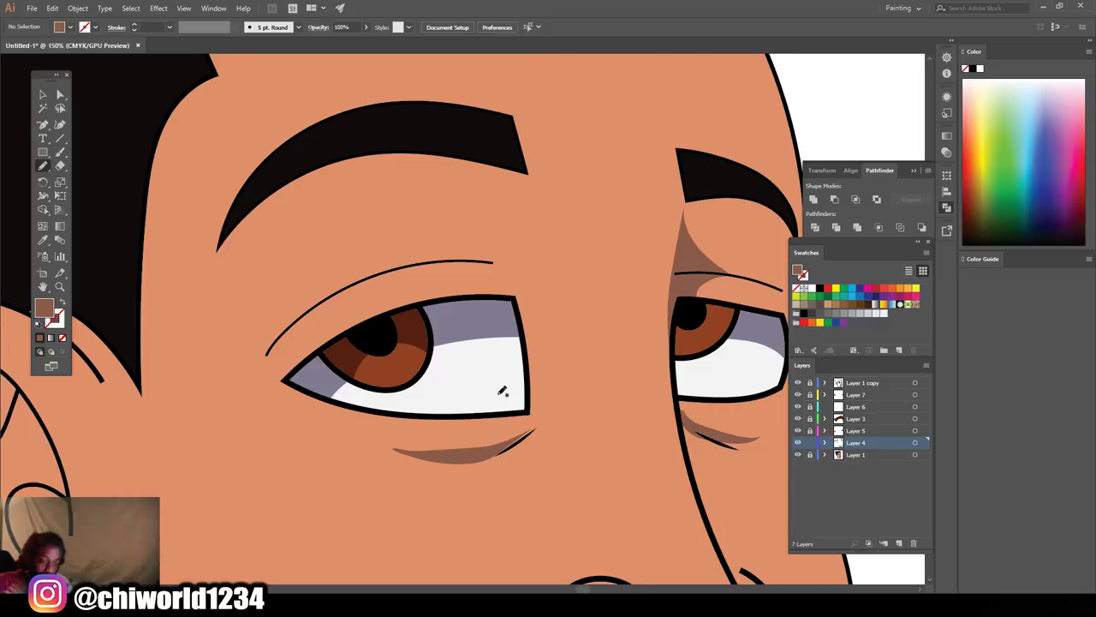
- Sample the dark brown iris shadow of the left eye as the fill and ready the Pencil at the right iris
{"action": "scroll", "coordinate": [513, 372], "scroll_direction": "up", "scroll_amount": 1}
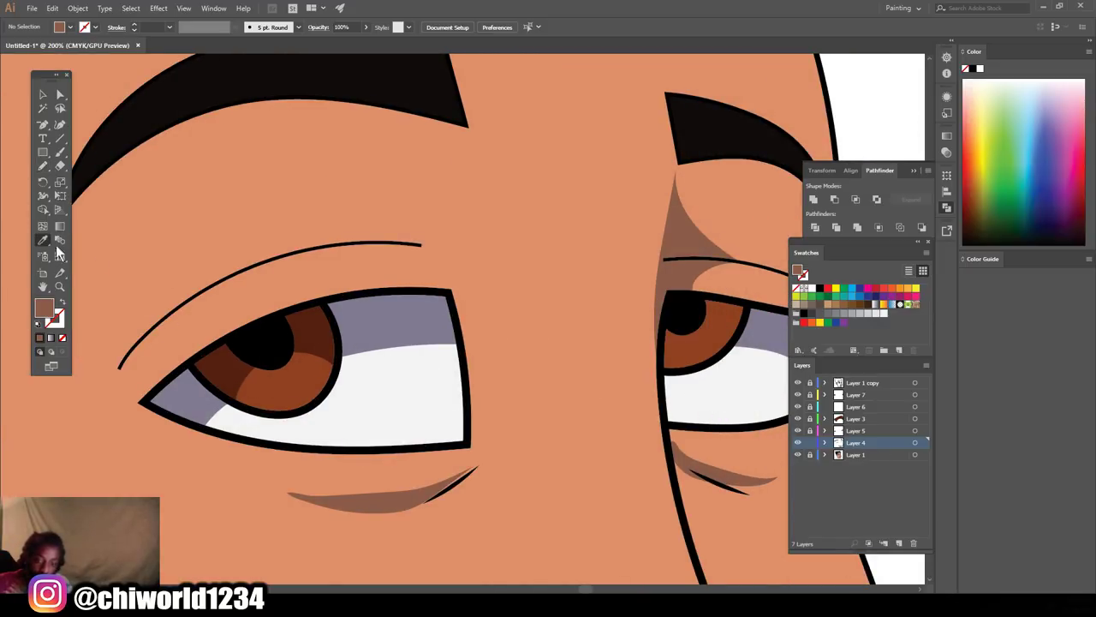
{"action": "left_click", "coordinate": [305, 335]}
{"action": "left_click", "coordinate": [43, 168]}
{"action": "scroll", "coordinate": [517, 338], "scroll_direction": "up", "scroll_amount": 1}
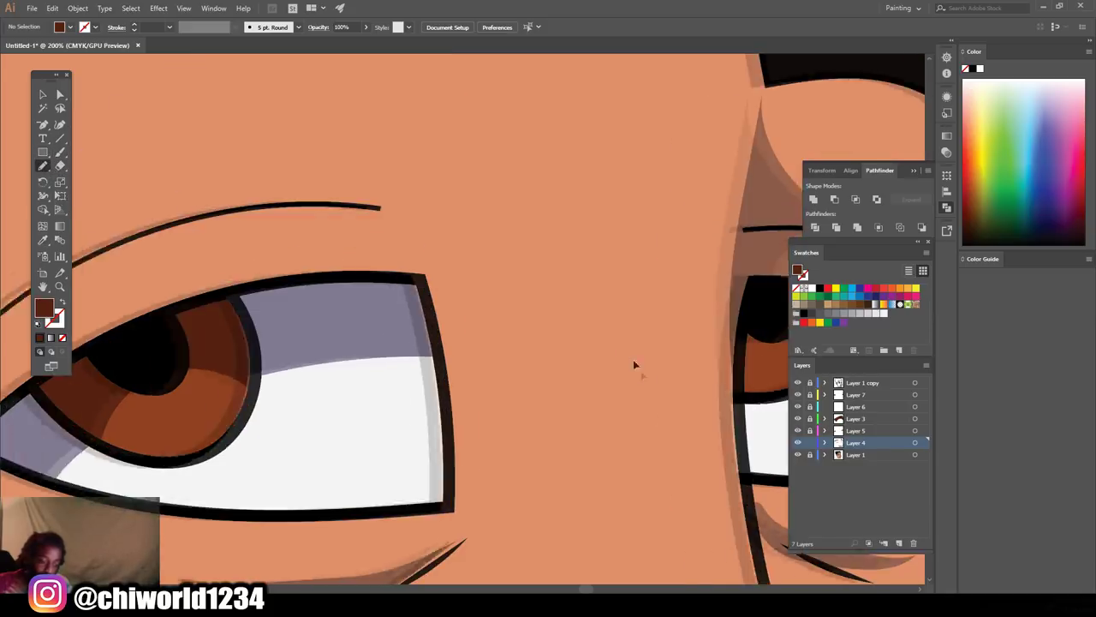
{"action": "scroll", "coordinate": [695, 411], "scroll_direction": "up", "scroll_amount": 4}
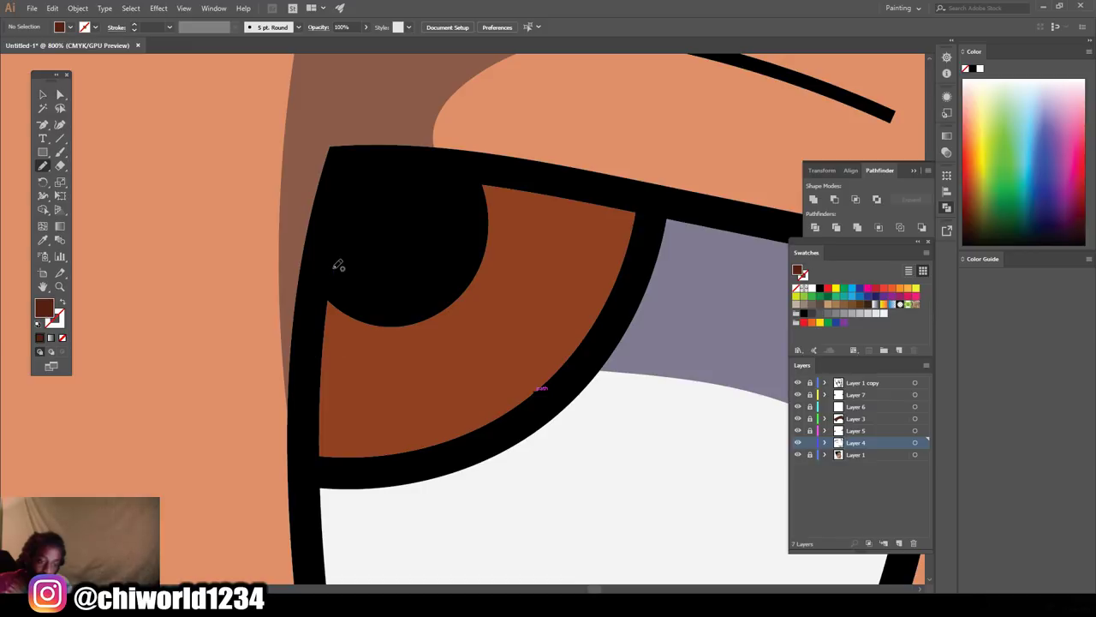
- Draw the dark brown shadow across the right iris with the Pencil on Layer 3
{"action": "mouse_move", "coordinate": [318, 381]}
{"action": "left_mouse_down"}
{"action": "mouse_move", "coordinate": [346, 221]}
{"action": "mouse_move", "coordinate": [401, 180]}
{"action": "mouse_move", "coordinate": [502, 170]}
{"action": "mouse_move", "coordinate": [635, 204]}
{"action": "mouse_move", "coordinate": [643, 221]}
{"action": "mouse_move", "coordinate": [598, 344]}
{"action": "mouse_move", "coordinate": [567, 390]}
{"action": "left_mouse_up"}
{"action": "mouse_move", "coordinate": [512, 315]}
{"action": "left_mouse_down"}
{"action": "mouse_move", "coordinate": [392, 318]}
{"action": "mouse_move", "coordinate": [318, 362]}
{"action": "mouse_move", "coordinate": [318, 383]}
{"action": "left_mouse_up"}
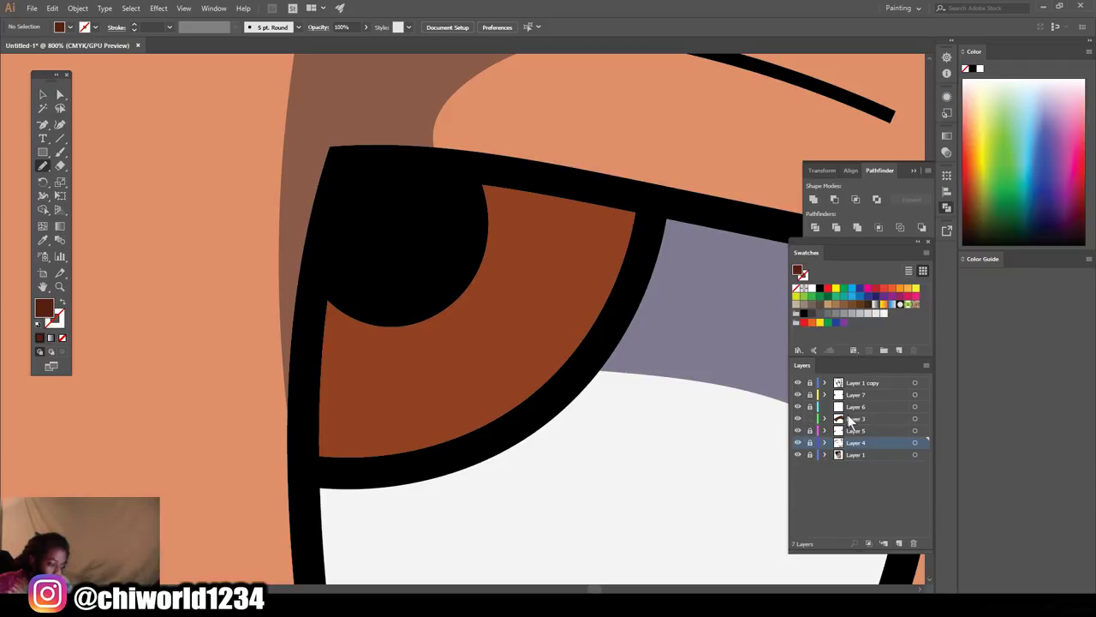
{"action": "left_click", "coordinate": [850, 419]}
{"action": "mouse_move", "coordinate": [309, 359]}
{"action": "left_mouse_down"}
{"action": "mouse_move", "coordinate": [317, 292]}
{"action": "mouse_move", "coordinate": [366, 183]}
{"action": "mouse_move", "coordinate": [436, 162]}
{"action": "mouse_move", "coordinate": [538, 171]}
{"action": "mouse_move", "coordinate": [620, 194]}
{"action": "mouse_move", "coordinate": [644, 216]}
{"action": "mouse_move", "coordinate": [588, 366]}
{"action": "mouse_move", "coordinate": [539, 313]}
{"action": "mouse_move", "coordinate": [423, 300]}
{"action": "mouse_move", "coordinate": [338, 324]}
{"action": "mouse_move", "coordinate": [318, 351]}
{"action": "left_mouse_up"}
{"action": "scroll", "coordinate": [319, 351], "scroll_direction": "down", "scroll_amount": 5}
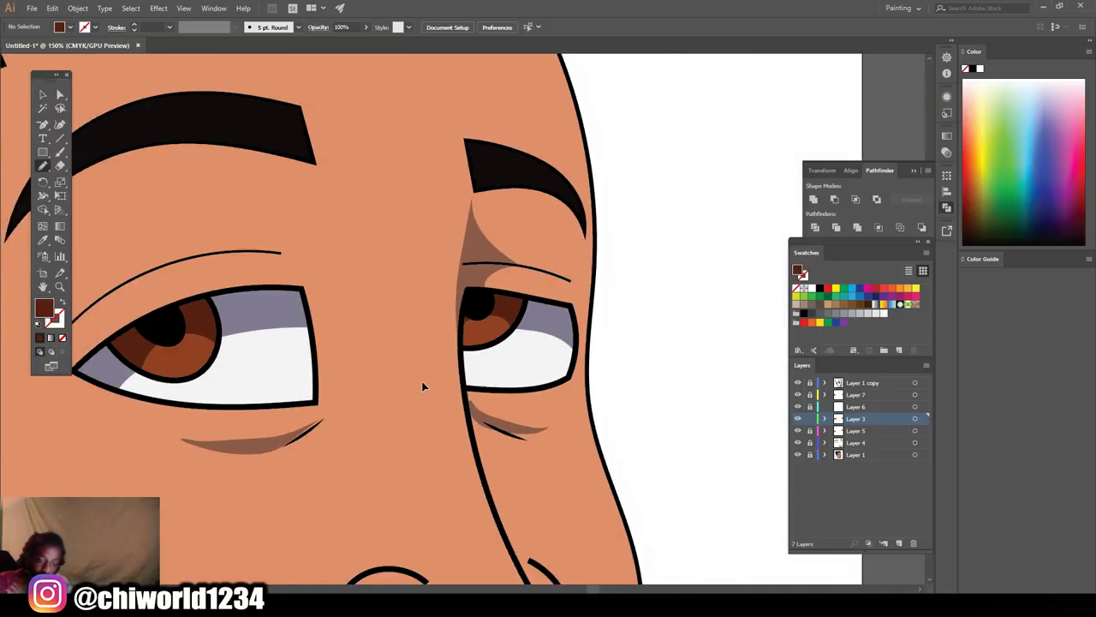
- Make Layer 4 active and sample the brown shadow under the nose as the fill colour
{"action": "scroll", "coordinate": [422, 386], "scroll_direction": "down", "scroll_amount": 4}
{"action": "scroll", "coordinate": [422, 387], "scroll_direction": "left", "scroll_amount": 2}
{"action": "scroll", "coordinate": [506, 366], "scroll_direction": "up", "scroll_amount": 3}
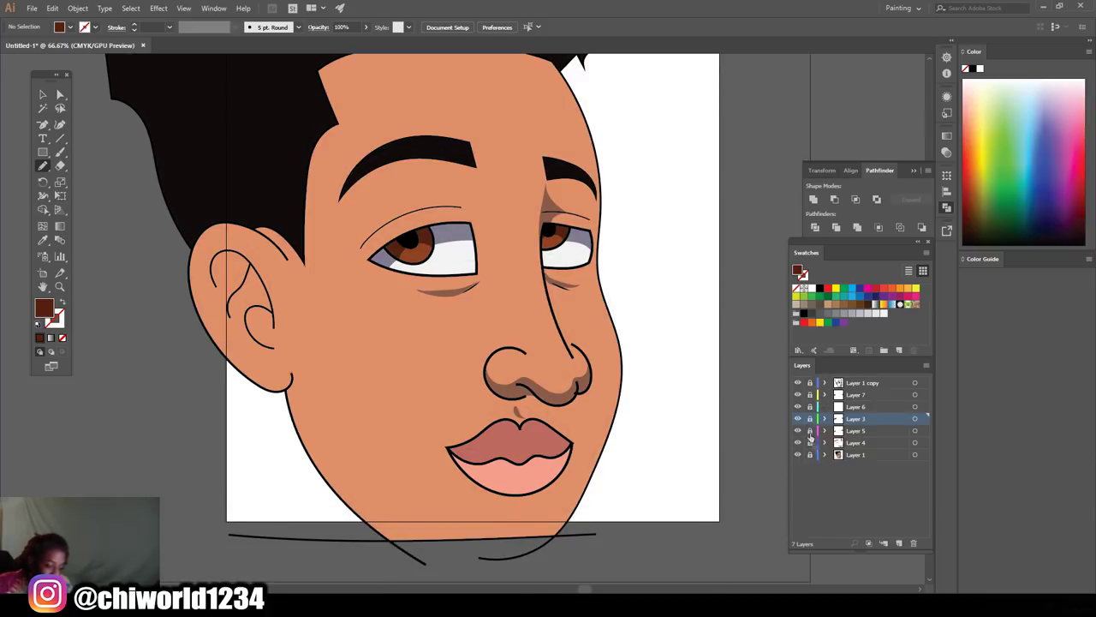
{"action": "scroll", "coordinate": [727, 404], "scroll_direction": "down", "scroll_amount": 3}
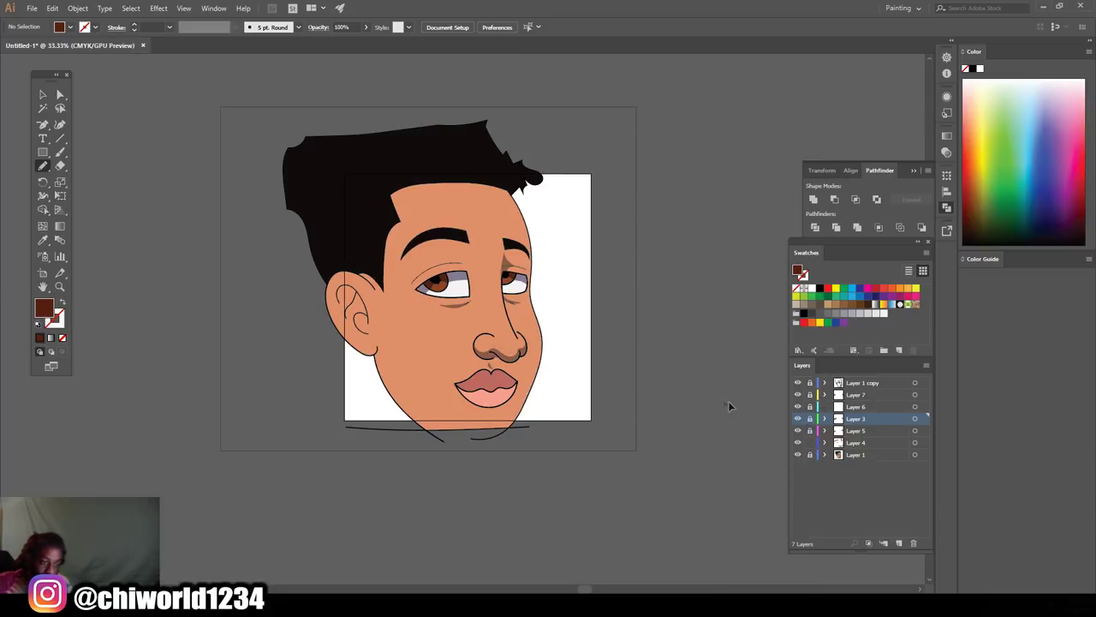
{"action": "scroll", "coordinate": [661, 392], "scroll_direction": "up", "scroll_amount": 3}
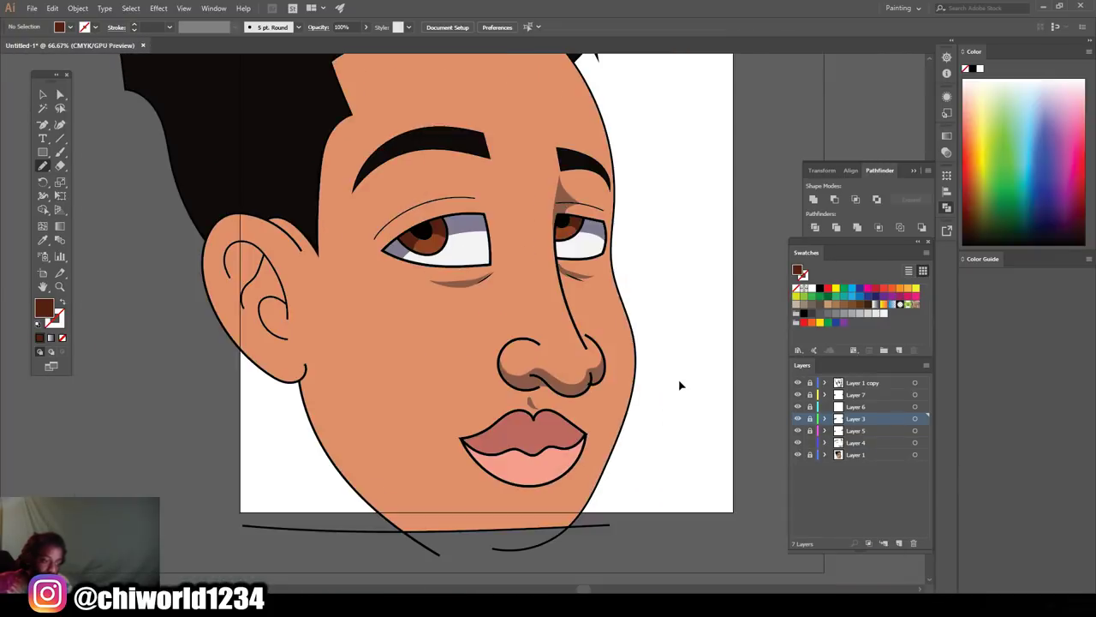
{"action": "scroll", "coordinate": [680, 386], "scroll_direction": "down", "scroll_amount": 3}
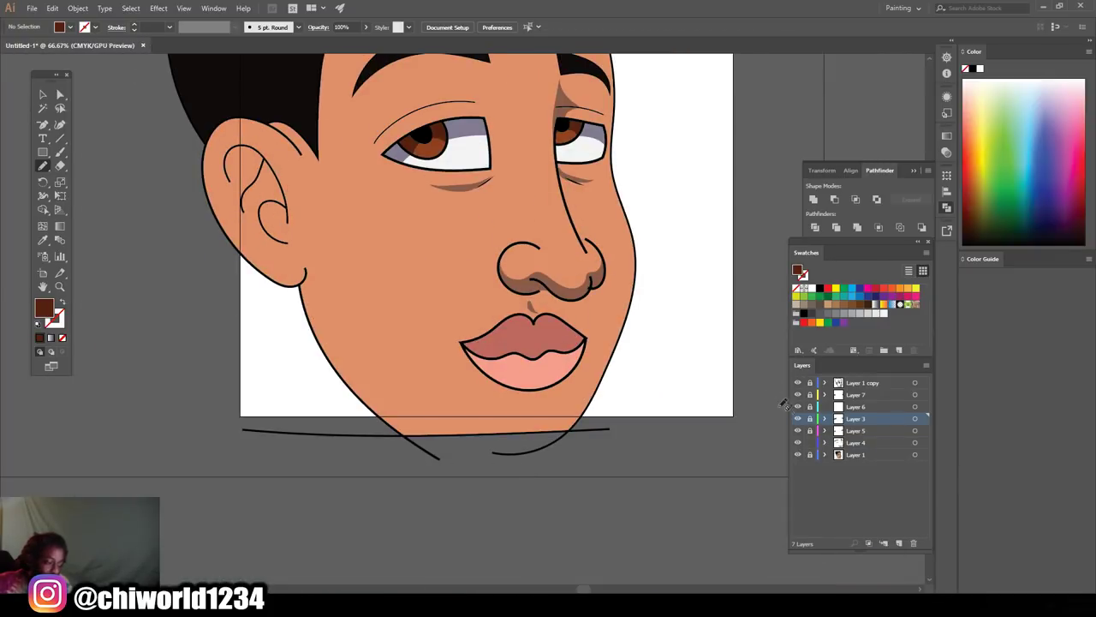
{"action": "left_click", "coordinate": [856, 443]}
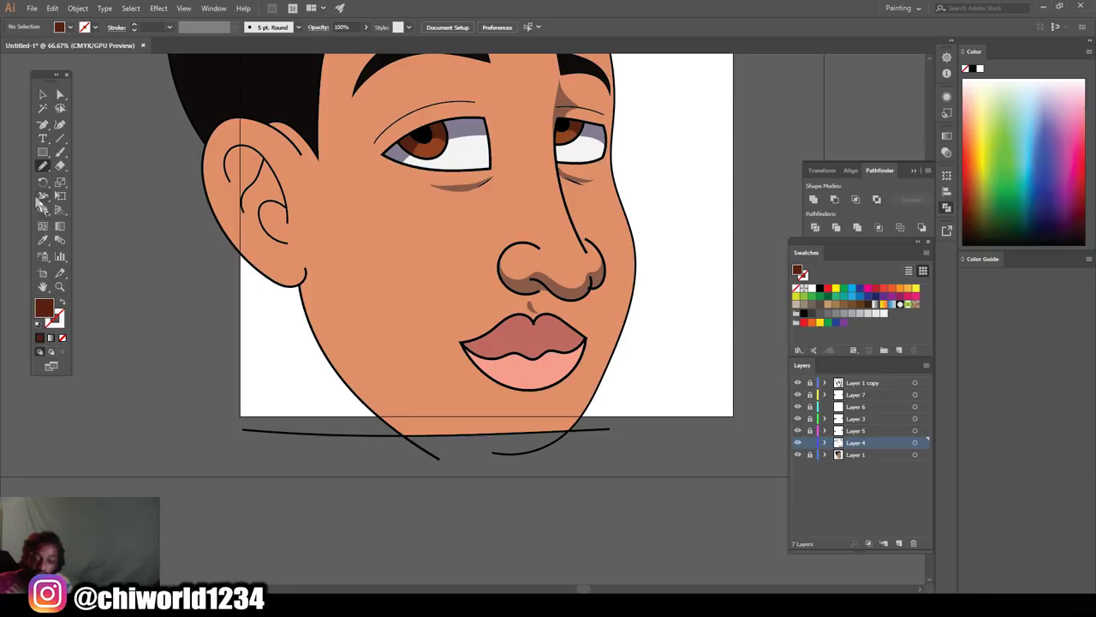
{"action": "left_click", "coordinate": [46, 242]}
{"action": "left_click", "coordinate": [545, 290]}
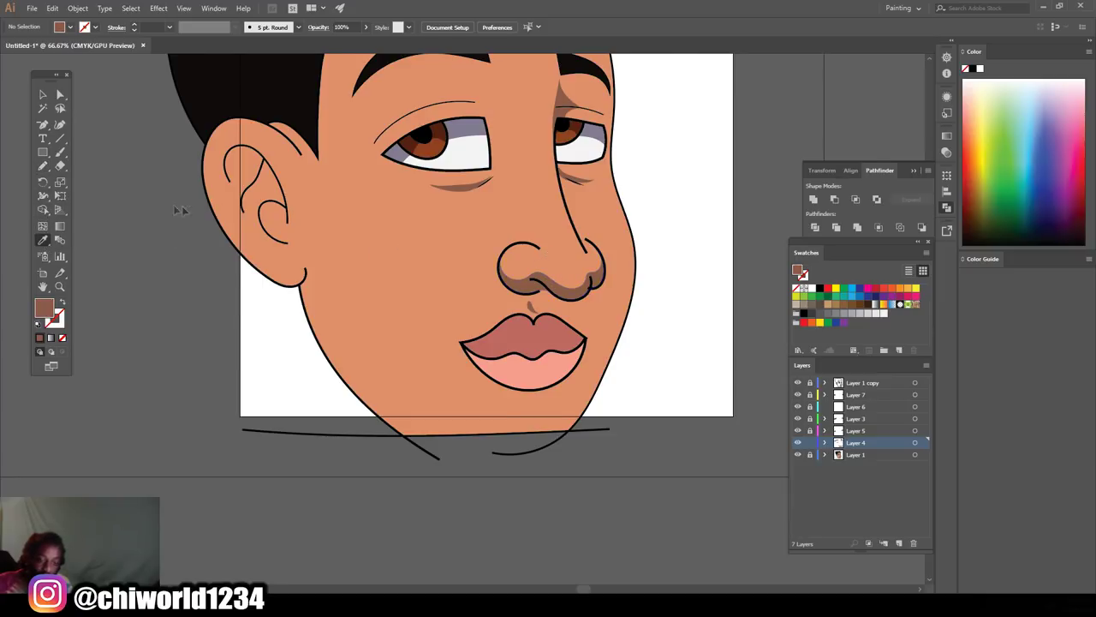
- Draw a brown Pencil shadow inside the ear, between the long inner ridge and the top of the lower curl
{"action": "key", "text": "ctrl+plus"}
{"action": "key", "text": "ctrl+plus"}
{"action": "key", "text": "ctrl+plus"}
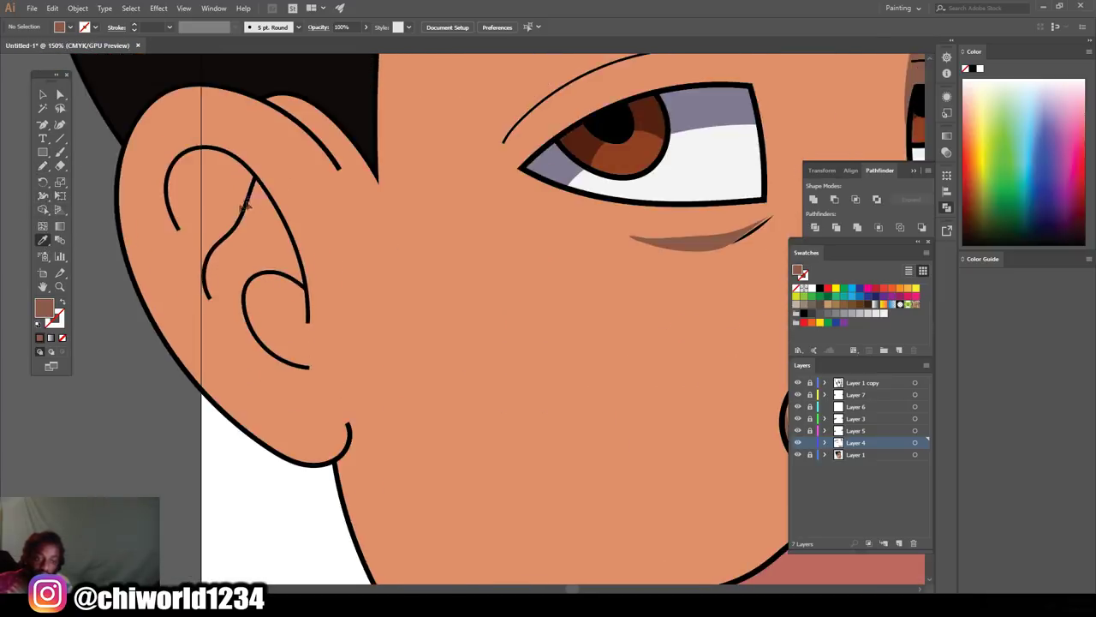
{"action": "key", "text": "ctrl+plus"}
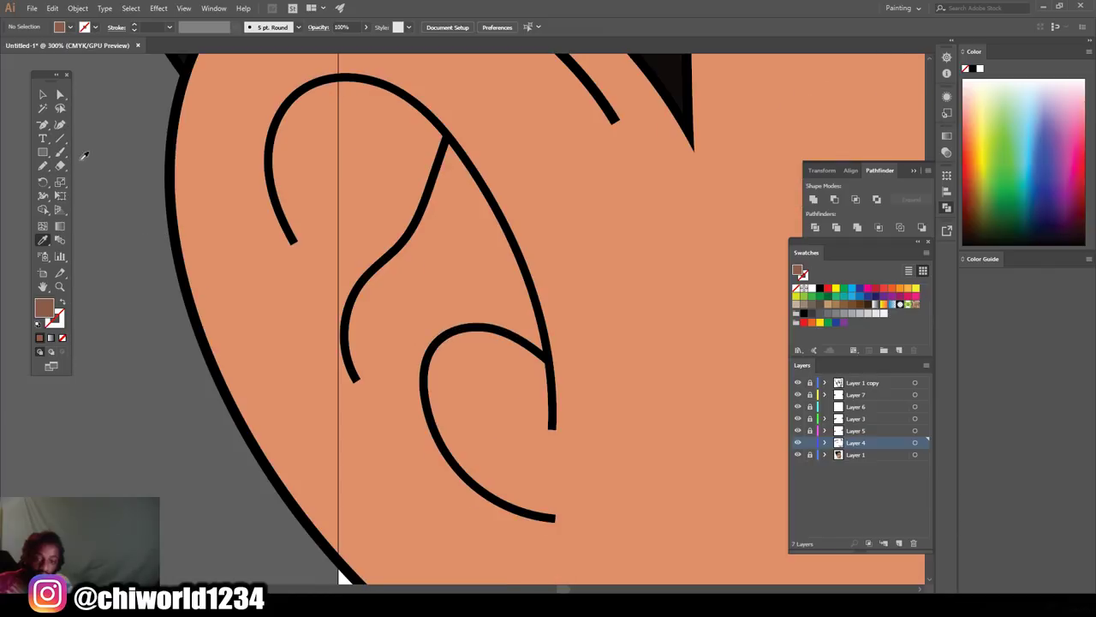
{"action": "left_click", "coordinate": [42, 167]}
{"action": "key", "text": "ctrl+plus"}
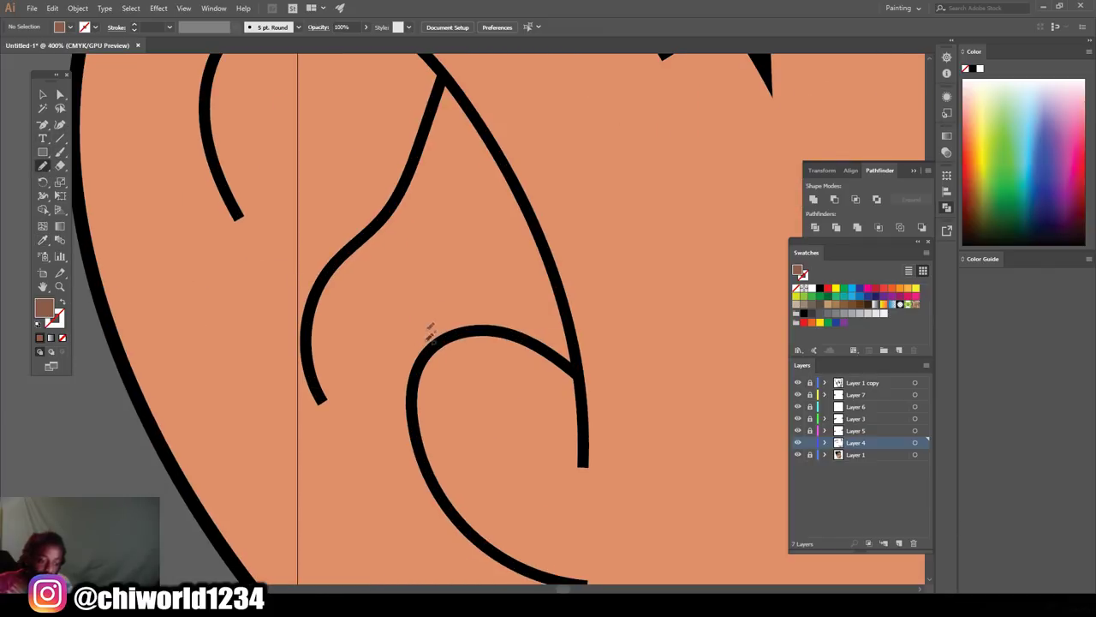
{"action": "mouse_move", "coordinate": [414, 418]}
{"action": "left_mouse_down"}
{"action": "mouse_move", "coordinate": [408, 364]}
{"action": "mouse_move", "coordinate": [461, 272]}
{"action": "left_mouse_up"}
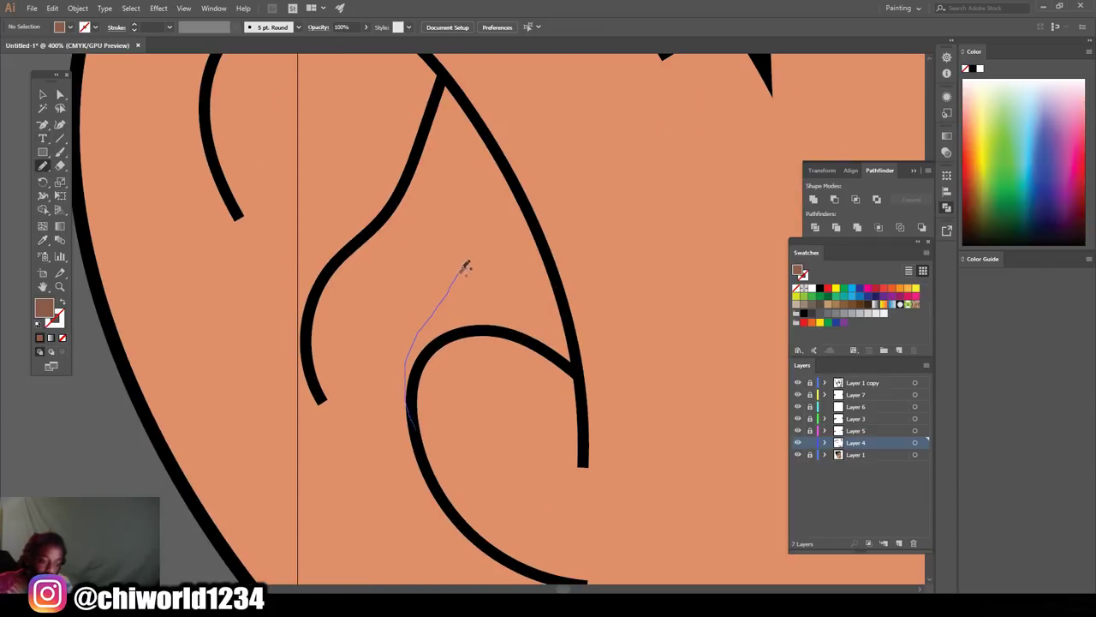
{"action": "mouse_move", "coordinate": [479, 114]}
{"action": "left_mouse_down"}
{"action": "mouse_move", "coordinate": [545, 255]}
{"action": "mouse_move", "coordinate": [578, 364]}
{"action": "mouse_move", "coordinate": [519, 336]}
{"action": "mouse_move", "coordinate": [445, 338]}
{"action": "left_mouse_up"}
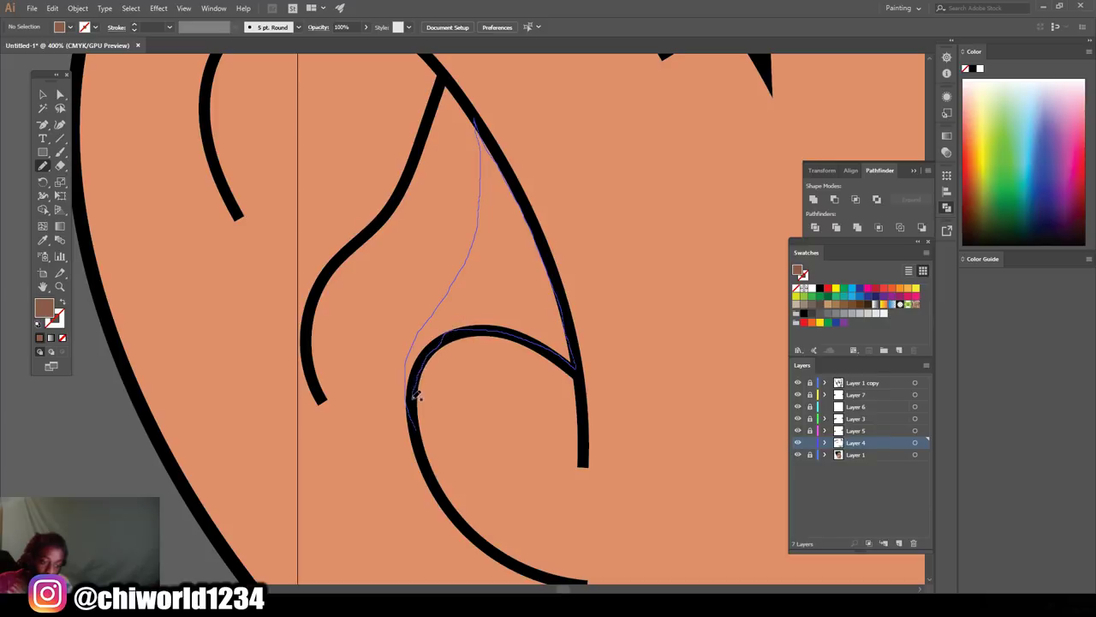
{"action": "left_click_drag", "start_coordinate": [416, 410], "coordinate": [416, 411]}
{"action": "scroll", "coordinate": [416, 411], "scroll_direction": "down", "scroll_amount": 5}
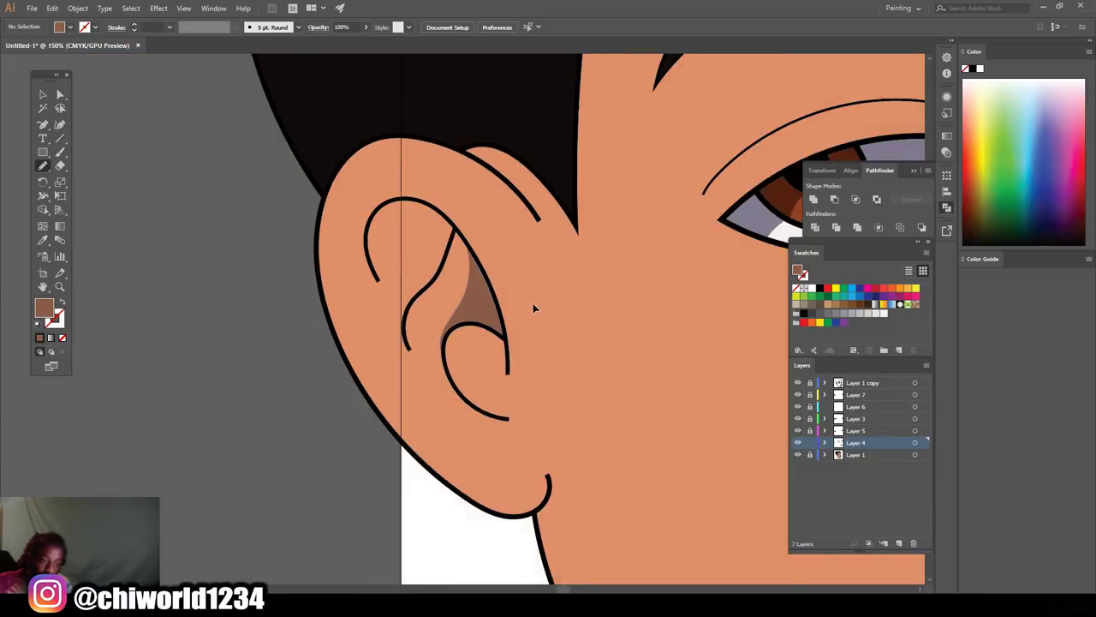
- Draw a second brown Pencil shadow in the upper ear hollow, along the wavy inner line and under the arch
{"action": "scroll", "coordinate": [462, 311], "scroll_direction": "up", "scroll_amount": 6}
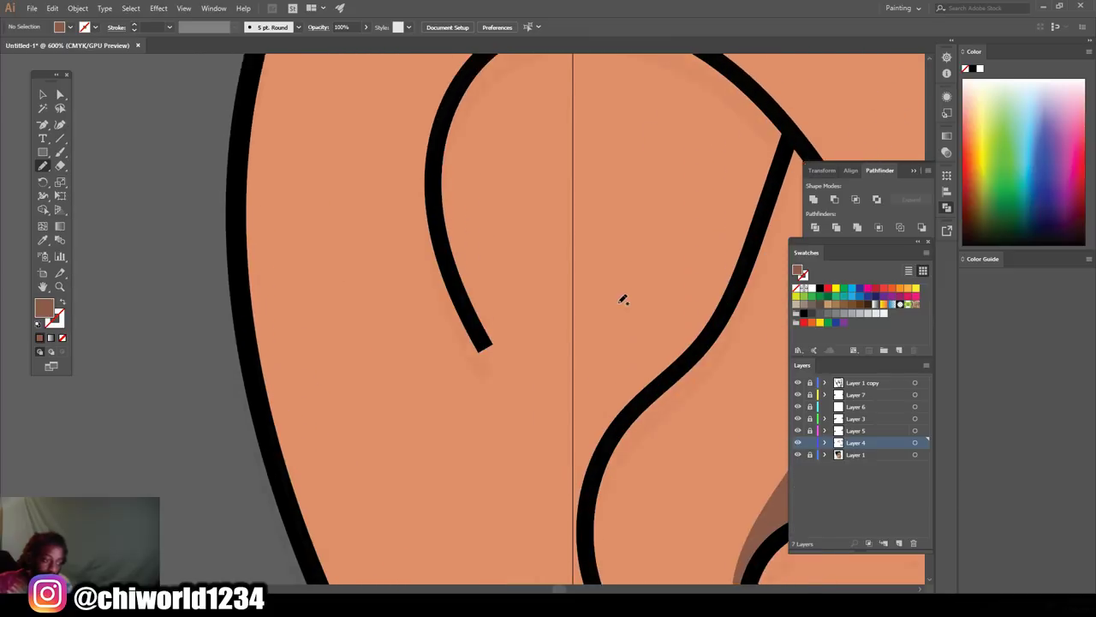
{"action": "left_click_drag", "start_coordinate": [647, 464], "coordinate": [708, 406]}
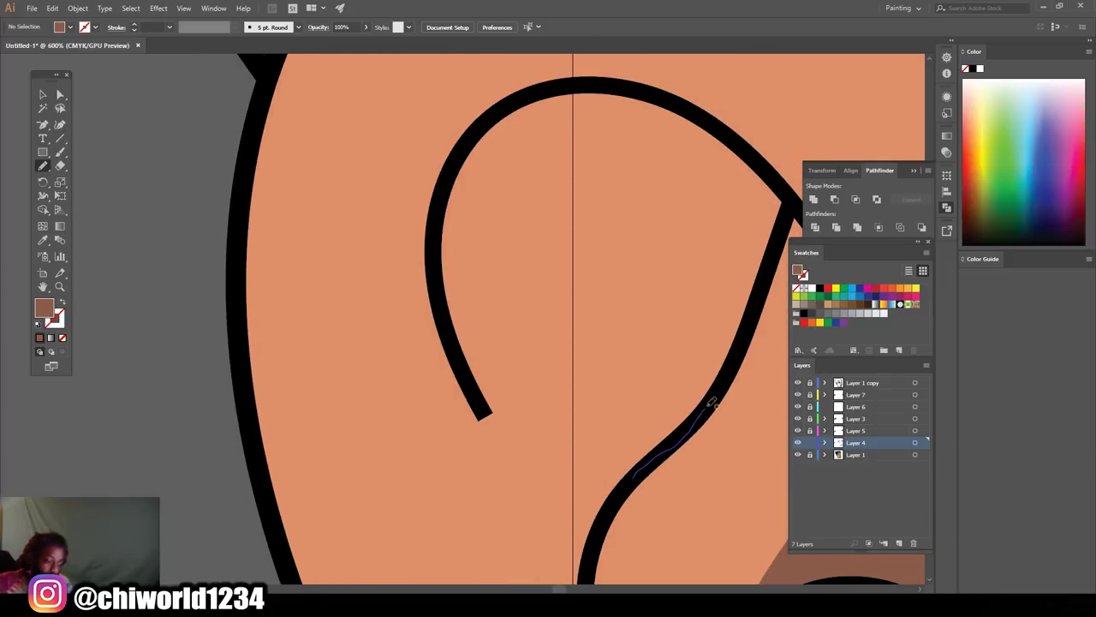
{"action": "mouse_move", "coordinate": [766, 278]}
{"action": "left_mouse_down"}
{"action": "mouse_move", "coordinate": [784, 198]}
{"action": "mouse_move", "coordinate": [772, 173]}
{"action": "mouse_move", "coordinate": [689, 110]}
{"action": "mouse_move", "coordinate": [582, 84]}
{"action": "mouse_move", "coordinate": [551, 84]}
{"action": "mouse_move", "coordinate": [514, 111]}
{"action": "mouse_move", "coordinate": [578, 130]}
{"action": "mouse_move", "coordinate": [646, 171]}
{"action": "mouse_move", "coordinate": [666, 242]}
{"action": "mouse_move", "coordinate": [625, 486]}
{"action": "left_mouse_up"}
{"action": "scroll", "coordinate": [638, 407], "scroll_direction": "down", "scroll_amount": 6}
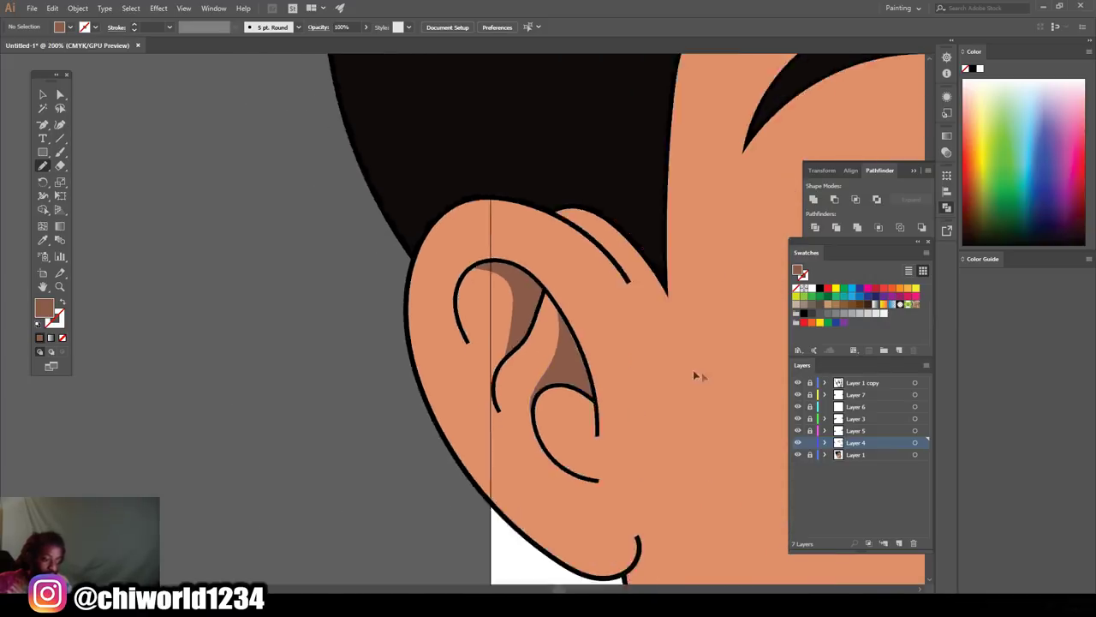
- Draw a brown Pencil shadow beneath the lower lip, following its outline and flaring to a point at each side
{"action": "scroll", "coordinate": [723, 384], "scroll_direction": "up", "scroll_amount": 4}
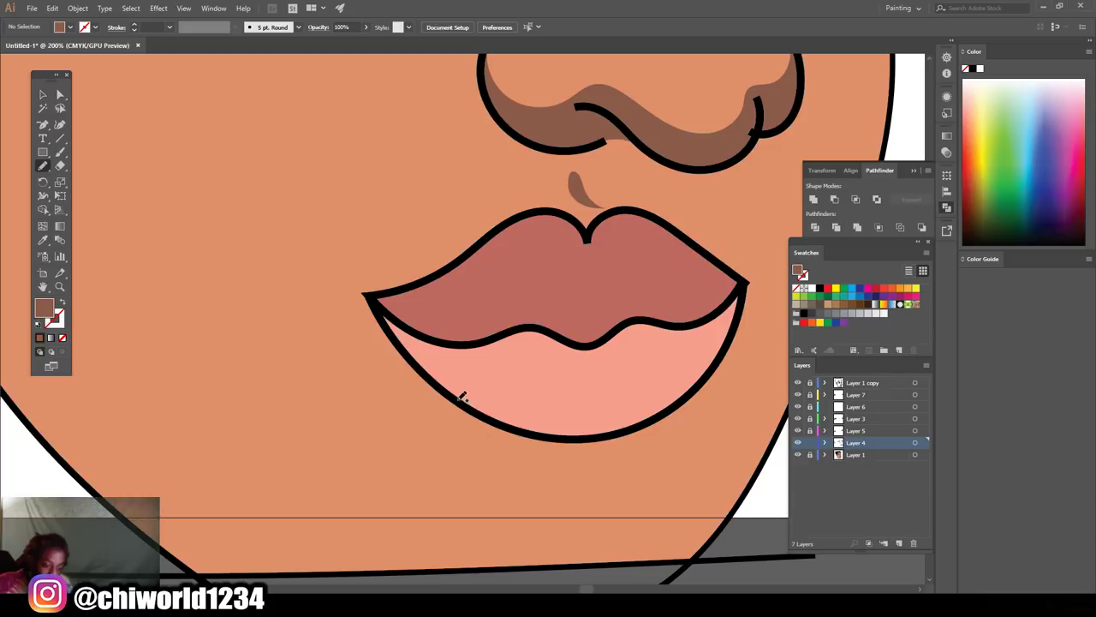
{"action": "mouse_move", "coordinate": [445, 388]}
{"action": "left_mouse_down"}
{"action": "mouse_move", "coordinate": [515, 434]}
{"action": "mouse_move", "coordinate": [633, 434]}
{"action": "left_mouse_up"}
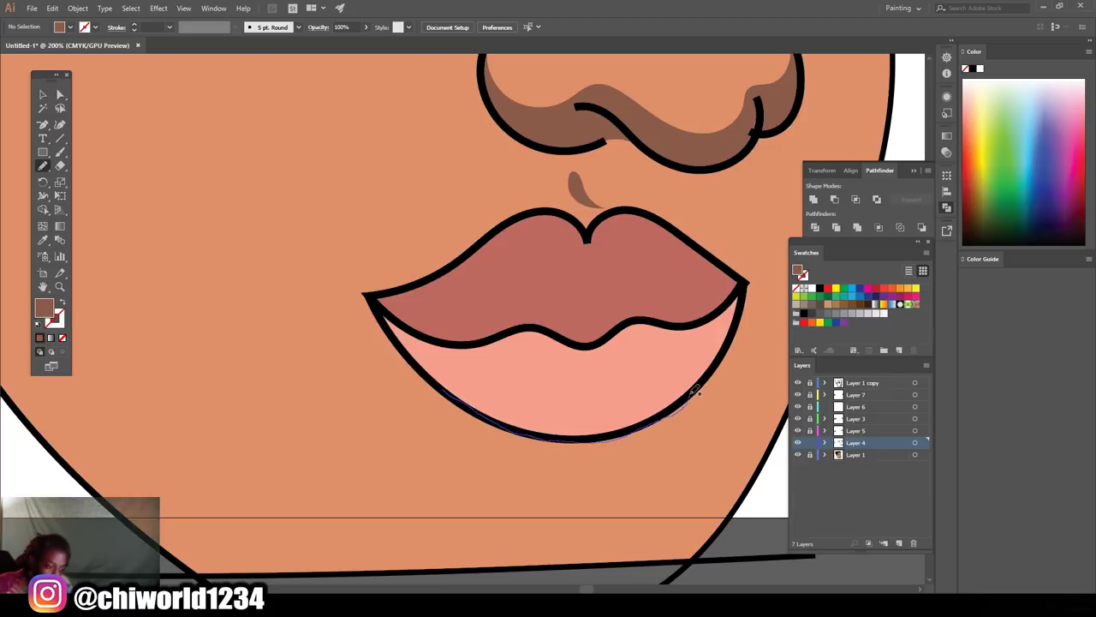
{"action": "mouse_move", "coordinate": [660, 439]}
{"action": "left_mouse_down"}
{"action": "mouse_move", "coordinate": [692, 493]}
{"action": "mouse_move", "coordinate": [595, 451]}
{"action": "mouse_move", "coordinate": [536, 452]}
{"action": "mouse_move", "coordinate": [459, 484]}
{"action": "left_mouse_up"}
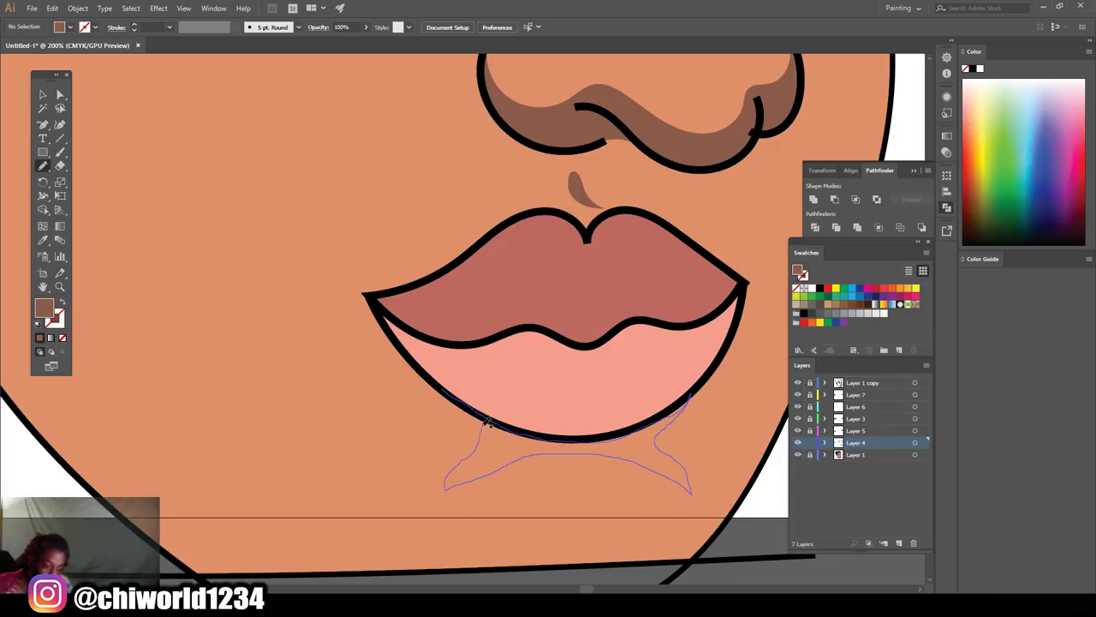
{"action": "left_click_drag", "start_coordinate": [470, 406], "coordinate": [469, 404]}
{"action": "scroll", "coordinate": [470, 406], "scroll_direction": "down", "scroll_amount": 4}
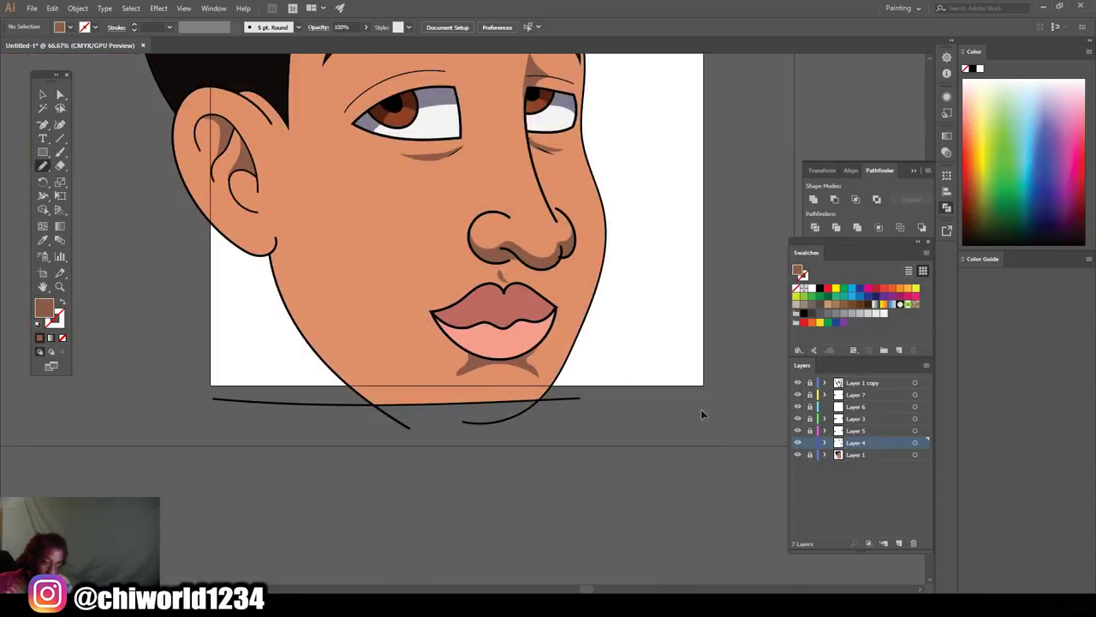
- Sample the upper lip colour and darken the fill to hex 84403A for the lip shadow
{"action": "scroll", "coordinate": [661, 374], "scroll_direction": "up", "scroll_amount": 2}
{"action": "scroll", "coordinate": [645, 352], "scroll_direction": "down", "scroll_amount": 2}
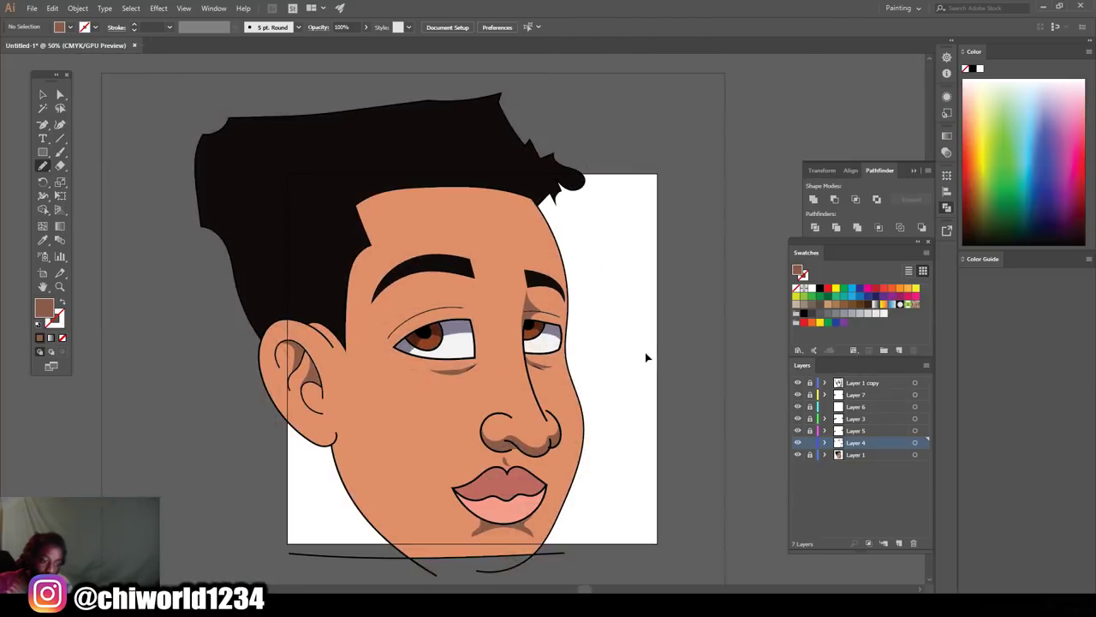
{"action": "scroll", "coordinate": [646, 354], "scroll_direction": "up", "scroll_amount": 2}
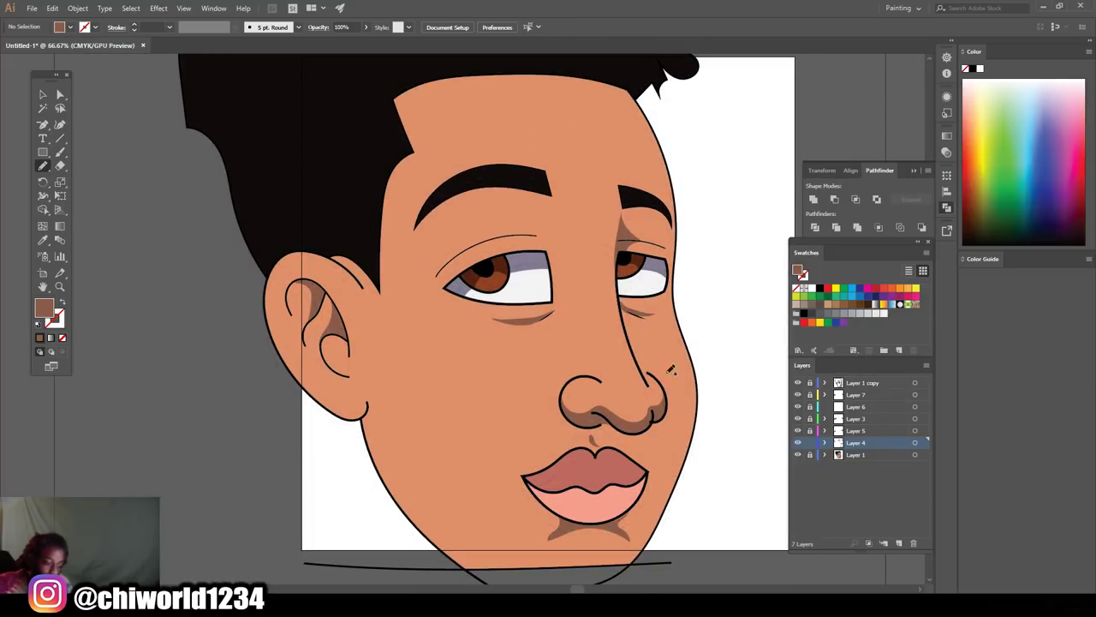
{"action": "scroll", "coordinate": [629, 374], "scroll_direction": "down", "scroll_amount": 1}
{"action": "scroll", "coordinate": [629, 374], "scroll_direction": "up", "scroll_amount": 4}
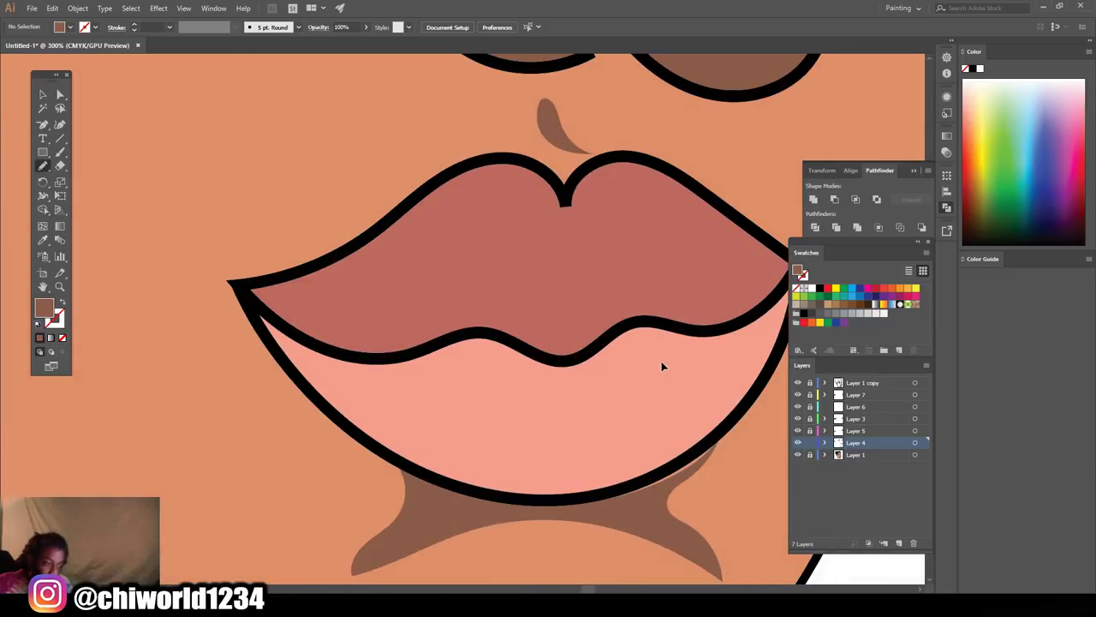
{"action": "left_click", "coordinate": [43, 240]}
{"action": "left_click", "coordinate": [297, 299]}
{"action": "double_click", "coordinate": [47, 312]}
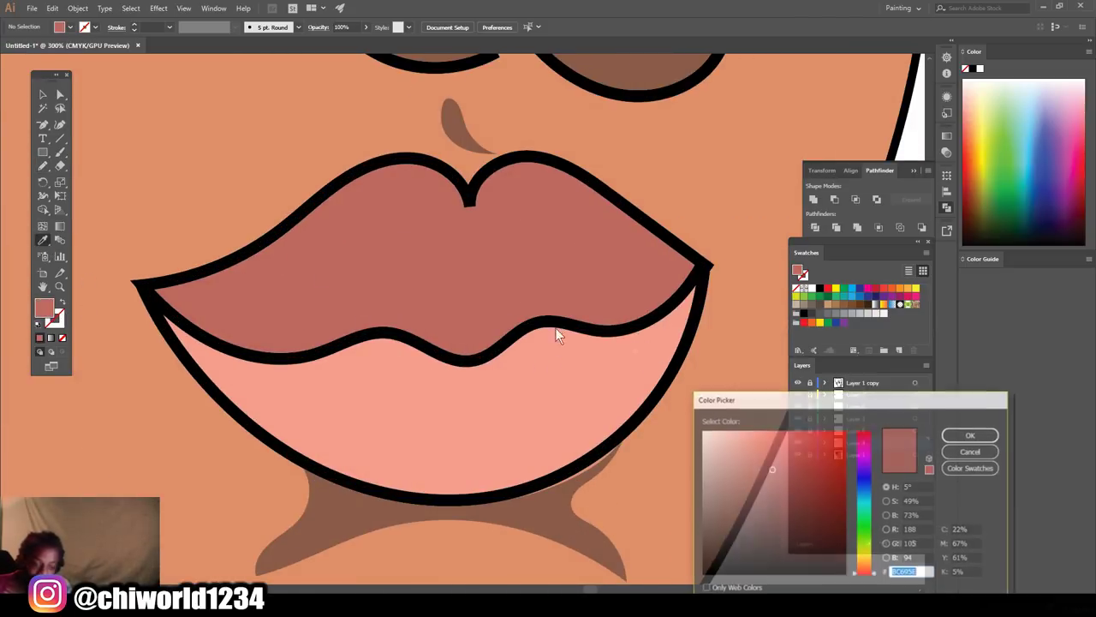
{"action": "left_click_drag", "start_coordinate": [773, 462], "coordinate": [783, 499]}
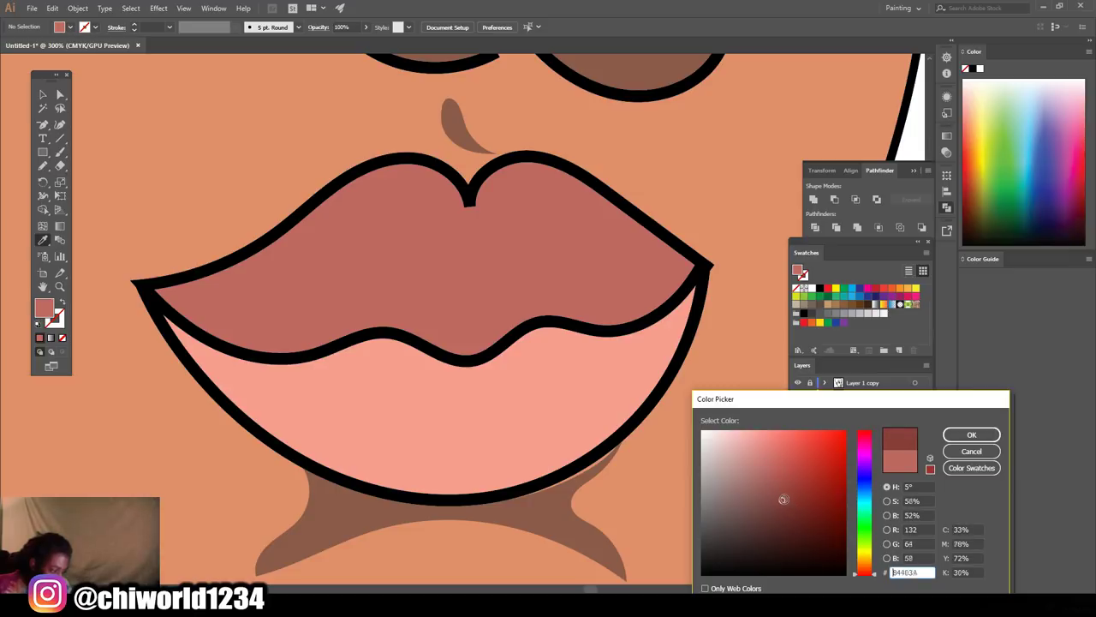
{"action": "left_click", "coordinate": [971, 434]}
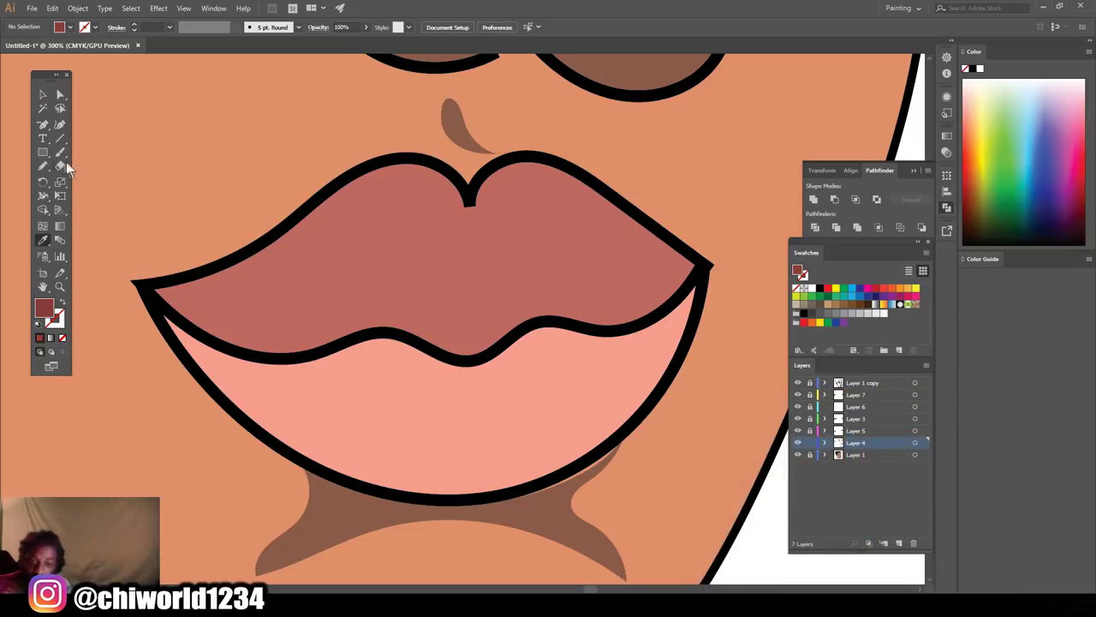
- Draw a dark red Pencil shadow along the lower part of the upper lip, from corner to corner with a wavy upper edge
{"action": "left_click", "coordinate": [44, 166]}
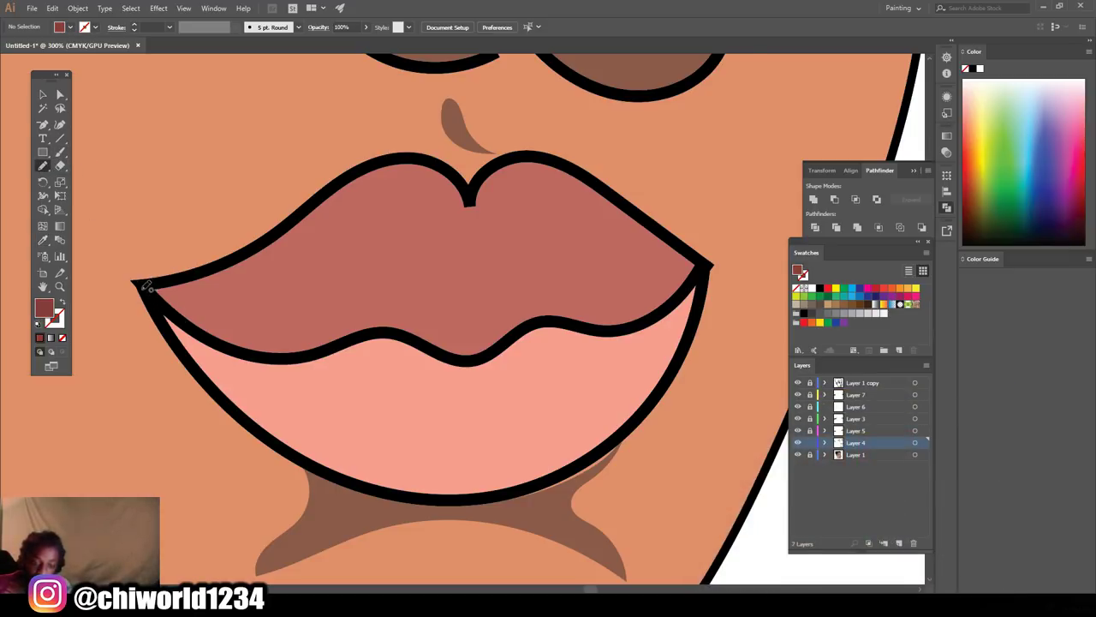
{"action": "mouse_move", "coordinate": [157, 293]}
{"action": "left_mouse_down"}
{"action": "mouse_move", "coordinate": [224, 343]}
{"action": "mouse_move", "coordinate": [265, 352]}
{"action": "mouse_move", "coordinate": [312, 353]}
{"action": "mouse_move", "coordinate": [382, 331]}
{"action": "left_mouse_up"}
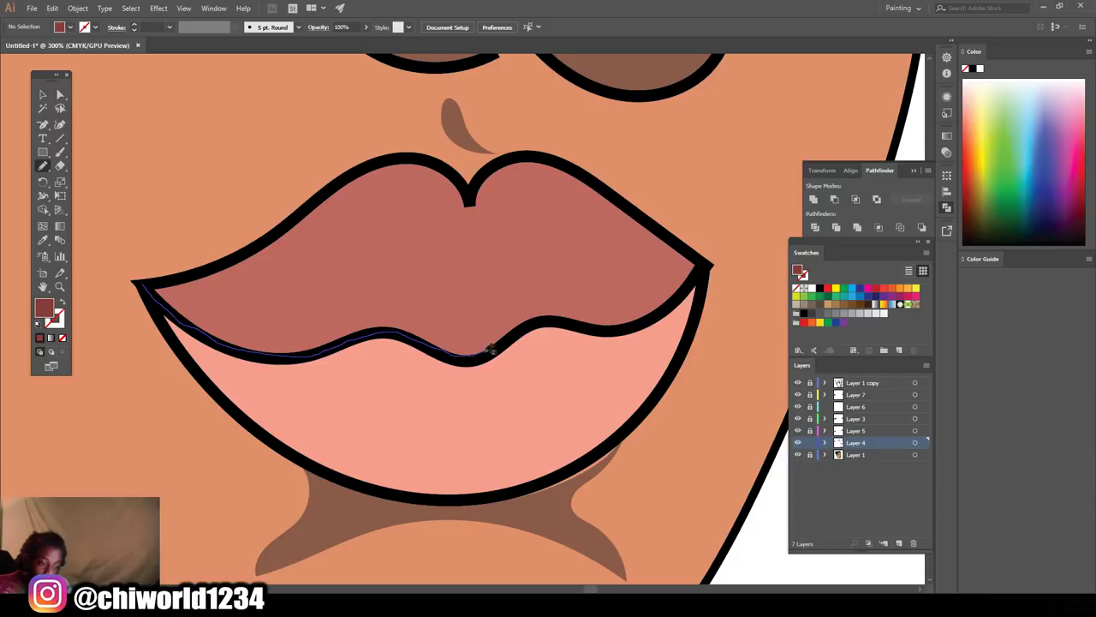
{"action": "mouse_move", "coordinate": [507, 339]}
{"action": "left_mouse_down"}
{"action": "mouse_move", "coordinate": [541, 318]}
{"action": "mouse_move", "coordinate": [580, 320]}
{"action": "left_mouse_up"}
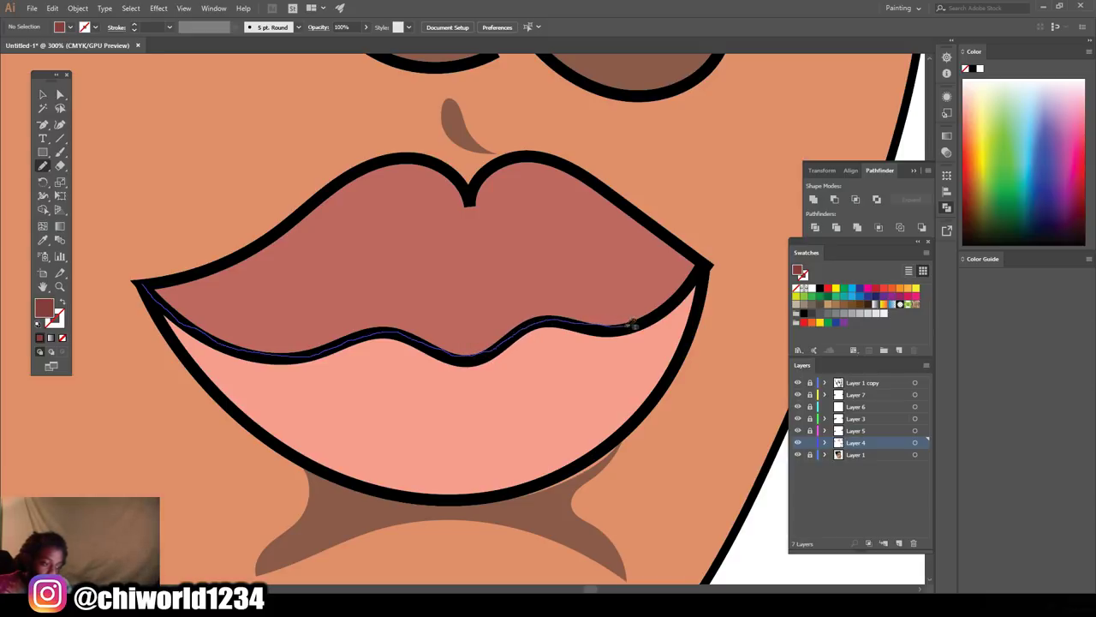
{"action": "mouse_move", "coordinate": [659, 314]}
{"action": "left_mouse_down"}
{"action": "mouse_move", "coordinate": [701, 267]}
{"action": "mouse_move", "coordinate": [632, 206]}
{"action": "left_mouse_up"}
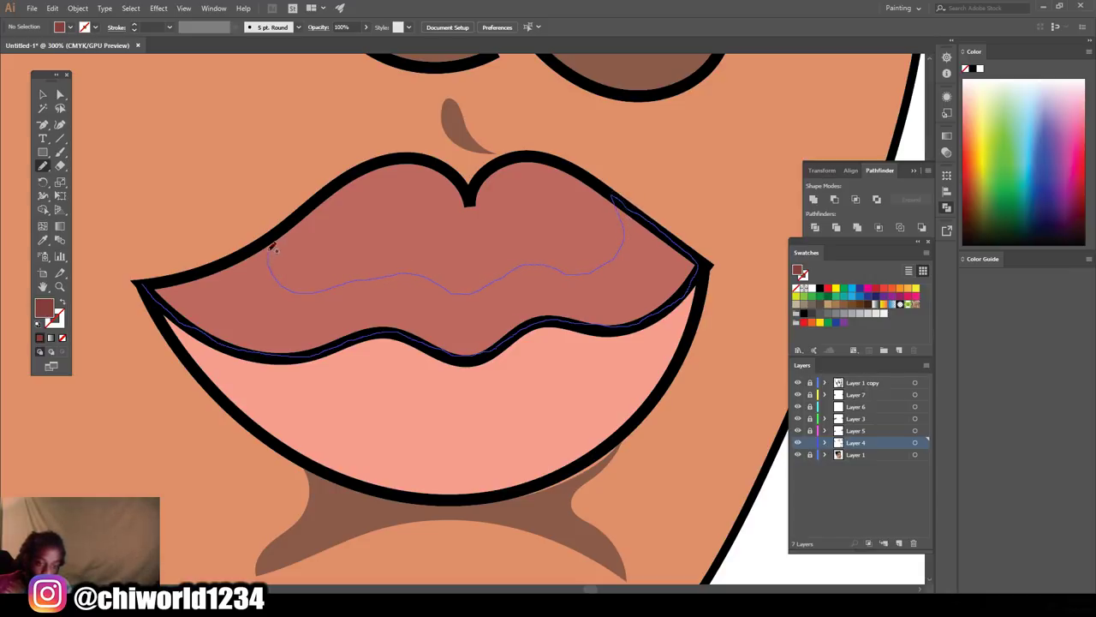
{"action": "left_click_drag", "start_coordinate": [263, 240], "coordinate": [240, 254]}
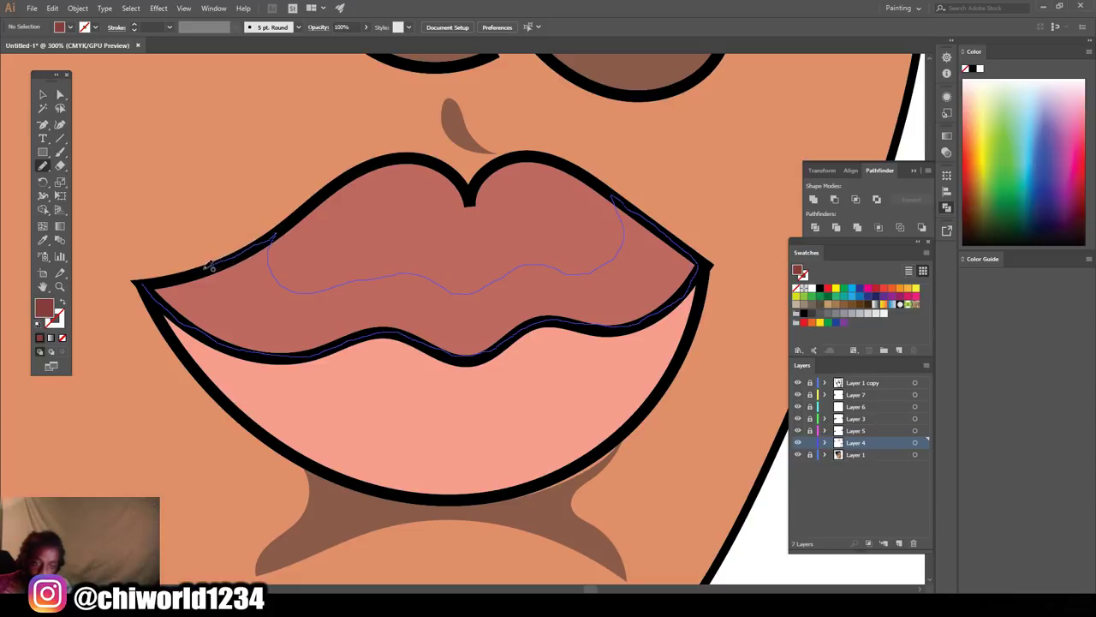
{"action": "left_click_drag", "start_coordinate": [147, 280], "coordinate": [150, 281]}
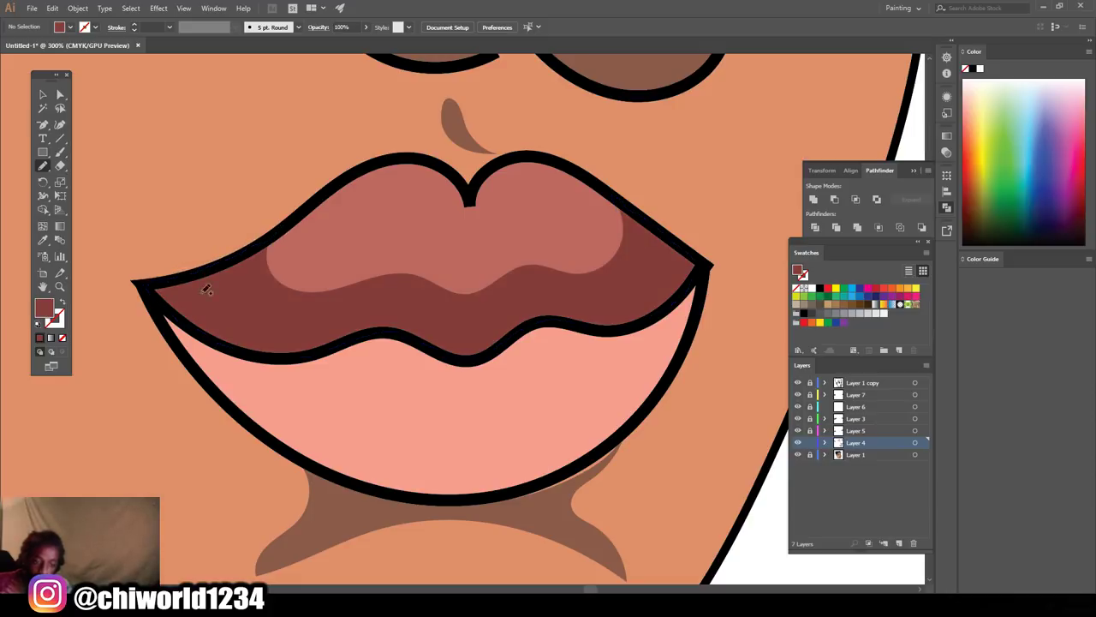
{"action": "key", "text": "ctrl+1"}
{"action": "key", "text": "ctrl+minus"}
{"action": "key", "text": "ctrl+minus"}
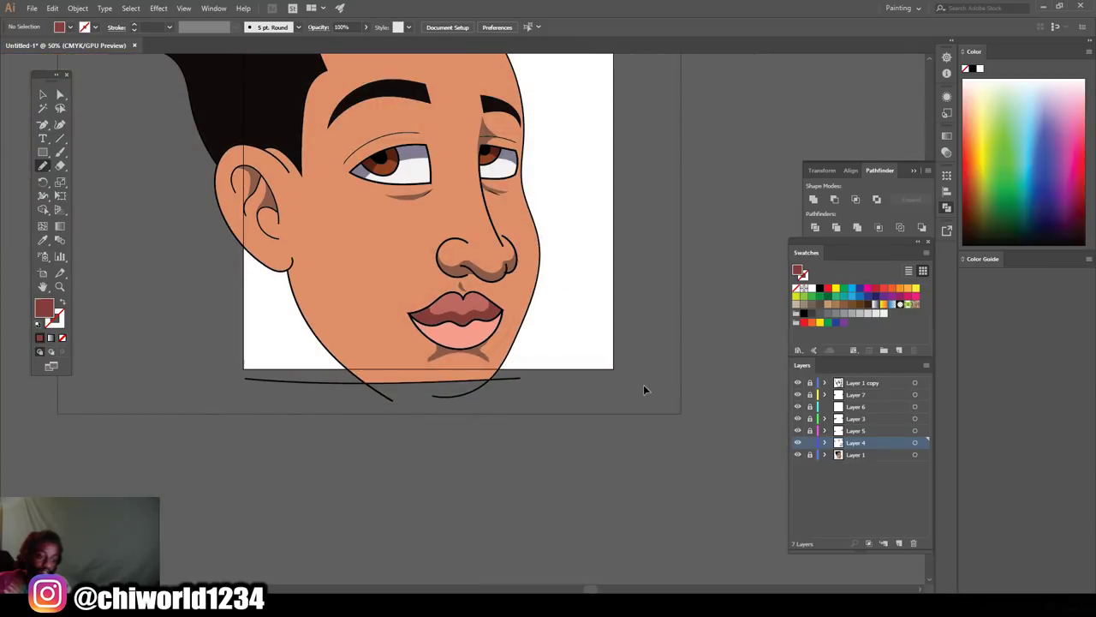
{"action": "scroll", "coordinate": [642, 385], "scroll_direction": "up", "scroll_amount": 2}
{"action": "key", "text": "ctrl+plus"}
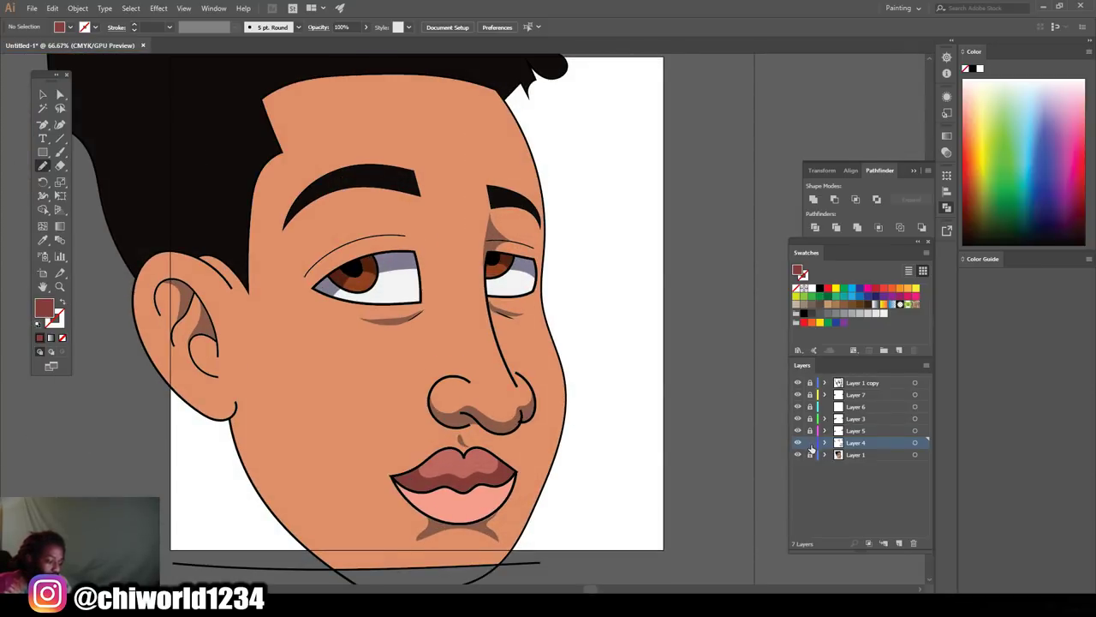
- Create a new layer at the top of the layer stack and set the fill to white, hex FFFFFF
{"action": "left_click", "coordinate": [901, 543]}
{"action": "left_click_drag", "start_coordinate": [882, 444], "coordinate": [885, 380]}
{"action": "key", "text": "ctrl+equal"}
{"action": "key", "text": "ctrl+equal"}
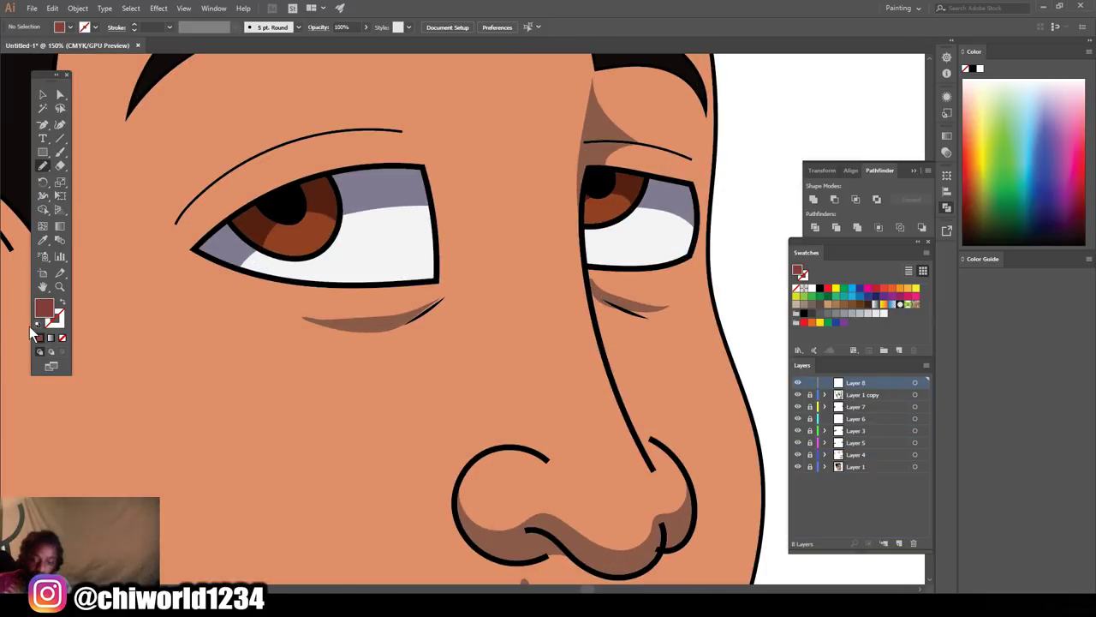
{"action": "double_click", "coordinate": [46, 317]}
{"action": "left_click_drag", "start_coordinate": [783, 502], "coordinate": [704, 431]}
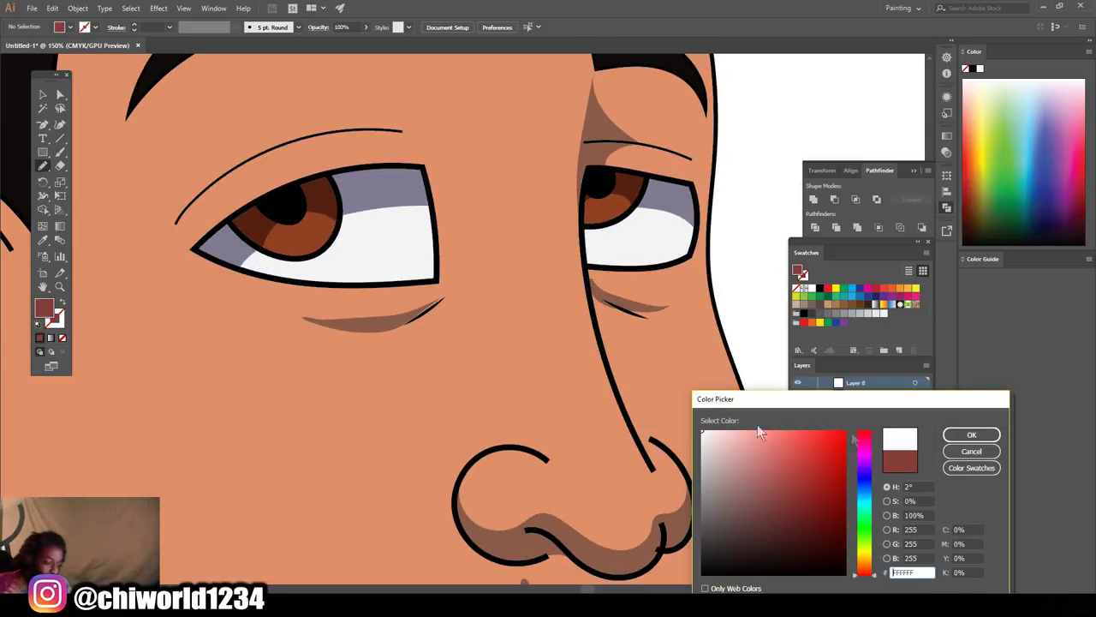
{"action": "left_click", "coordinate": [971, 435]}
- Draw a white circle about 0.37 in wide over the pupil's upper edge in the larger eye
{"action": "key", "text": "ctrl+equal"}
{"action": "key", "text": "ctrl+equal"}
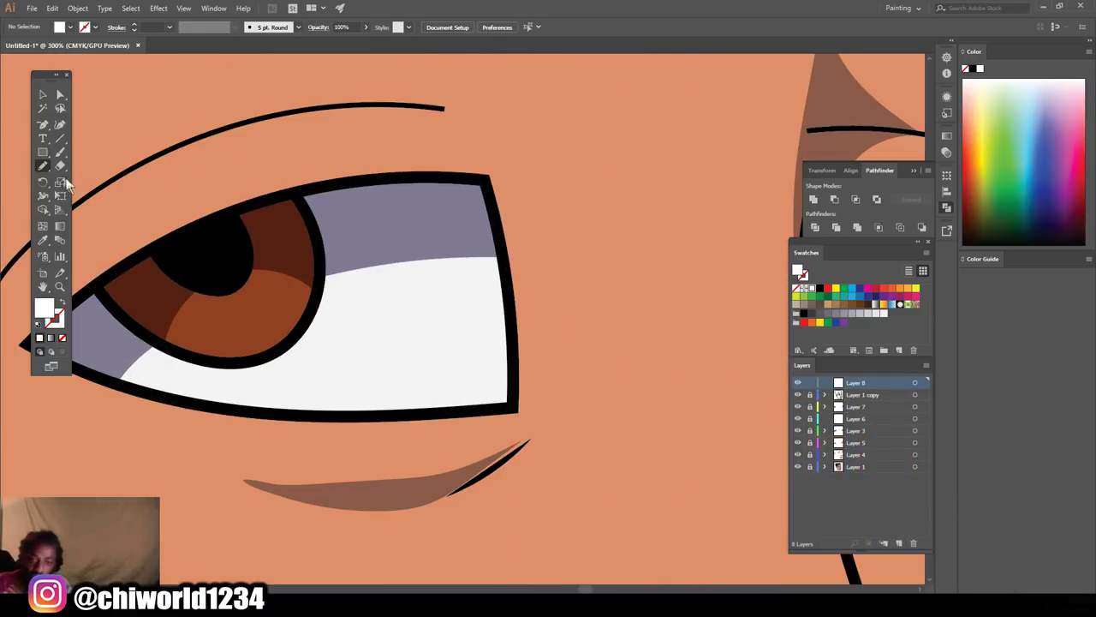
{"action": "left_click", "coordinate": [43, 152]}
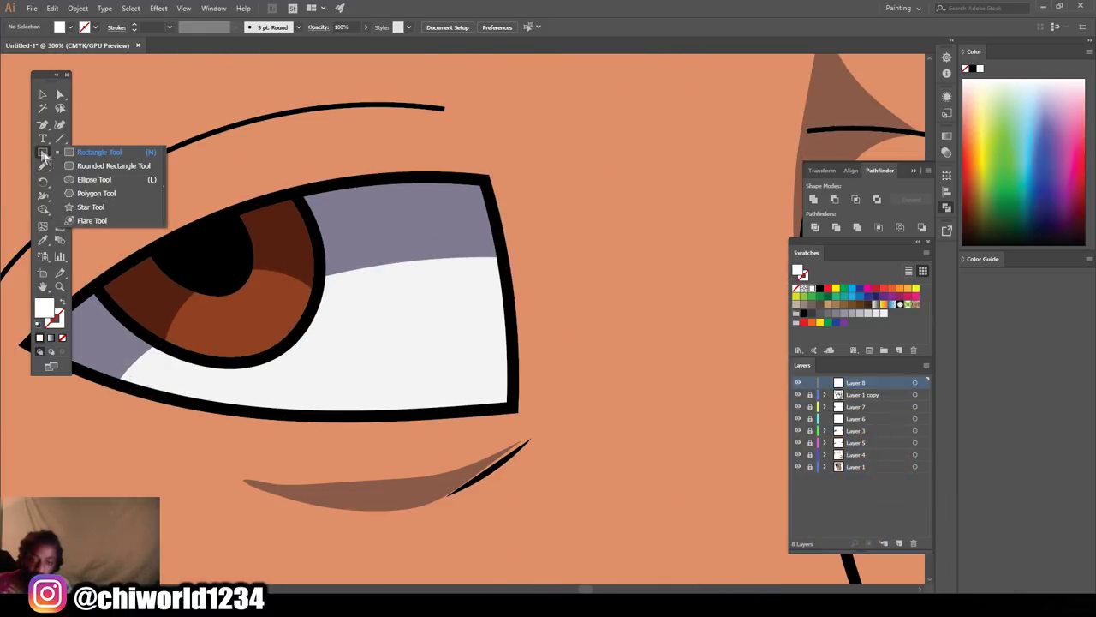
{"action": "left_click", "coordinate": [84, 180]}
{"action": "left_click_drag", "start_coordinate": [240, 269], "coordinate": [285, 228]}
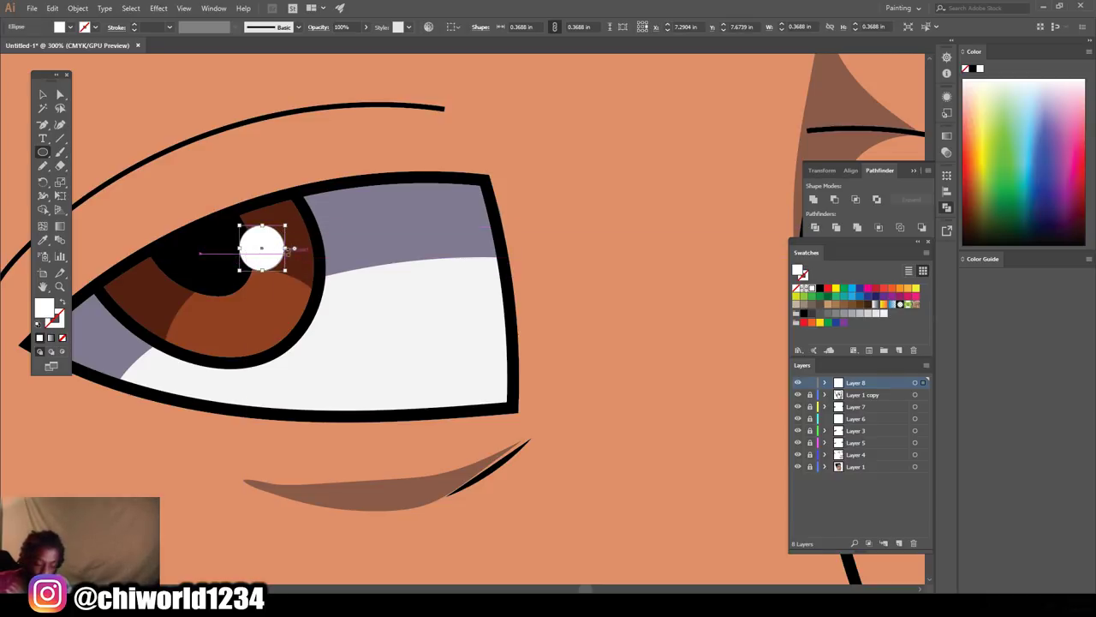
- Duplicate the white eye highlight onto the upper part of the smaller eye's iris, overlapping the pupil
{"action": "scroll", "coordinate": [379, 313], "scroll_direction": "down", "scroll_amount": 2}
{"action": "scroll", "coordinate": [385, 320], "scroll_direction": "up", "scroll_amount": 1}
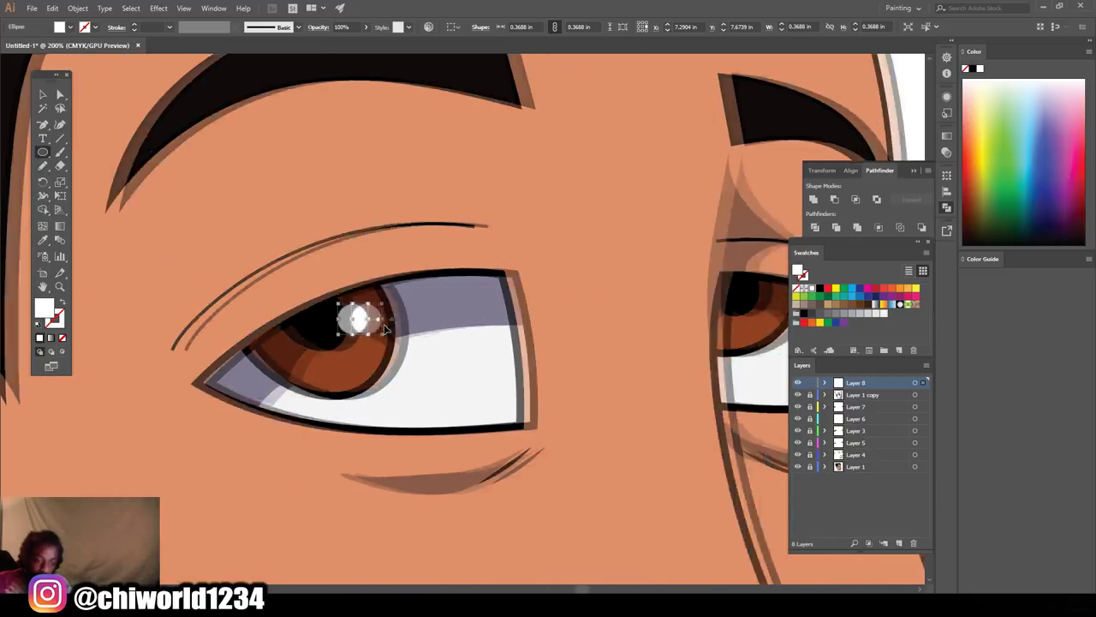
{"action": "scroll", "coordinate": [385, 329], "scroll_direction": "right", "scroll_amount": 2}
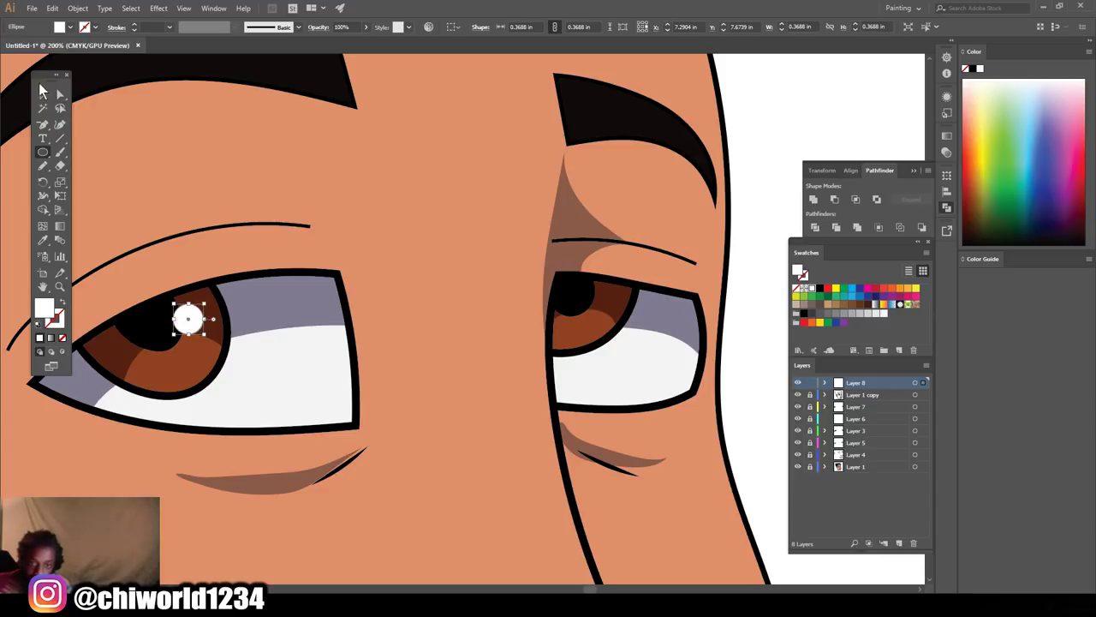
{"action": "left_click", "coordinate": [43, 93]}
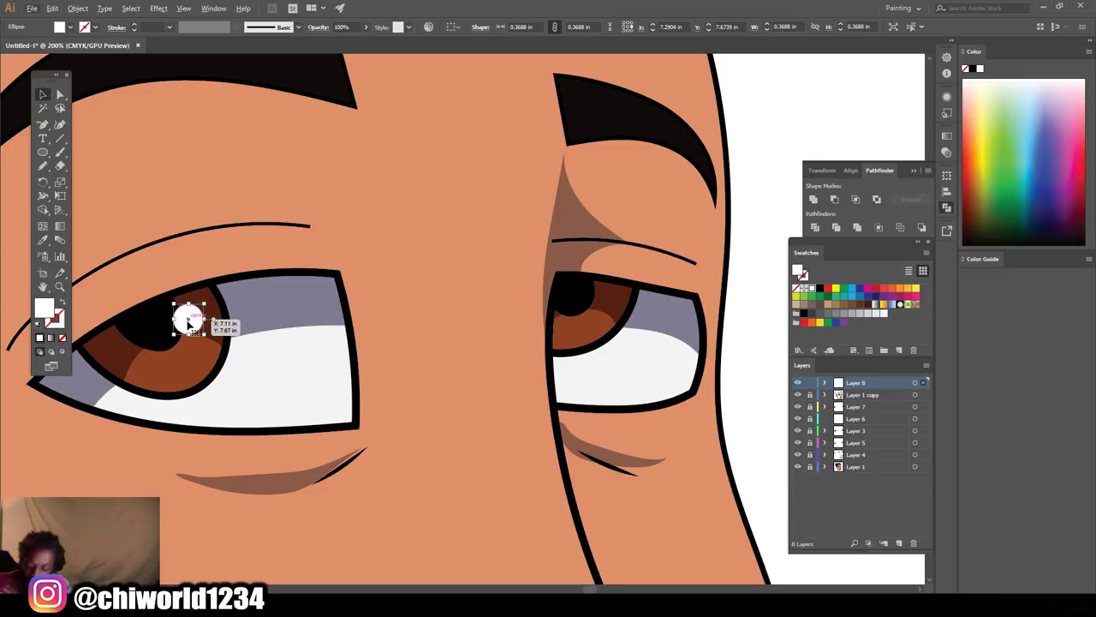
{"action": "left_click_drag", "start_coordinate": [184, 318], "coordinate": [603, 299]}
{"action": "left_click", "coordinate": [752, 352]}
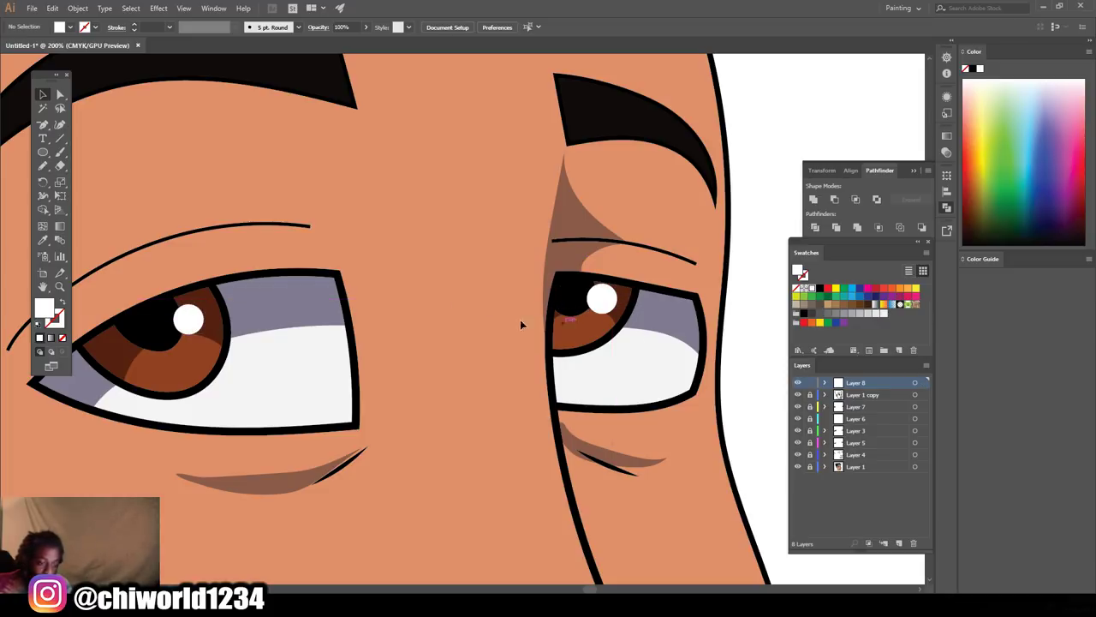
- Draw a smaller white circle about 0.21 in wide on the lower iris of the larger eye, diagonally opposite the first highlight
{"action": "left_click", "coordinate": [193, 328]}
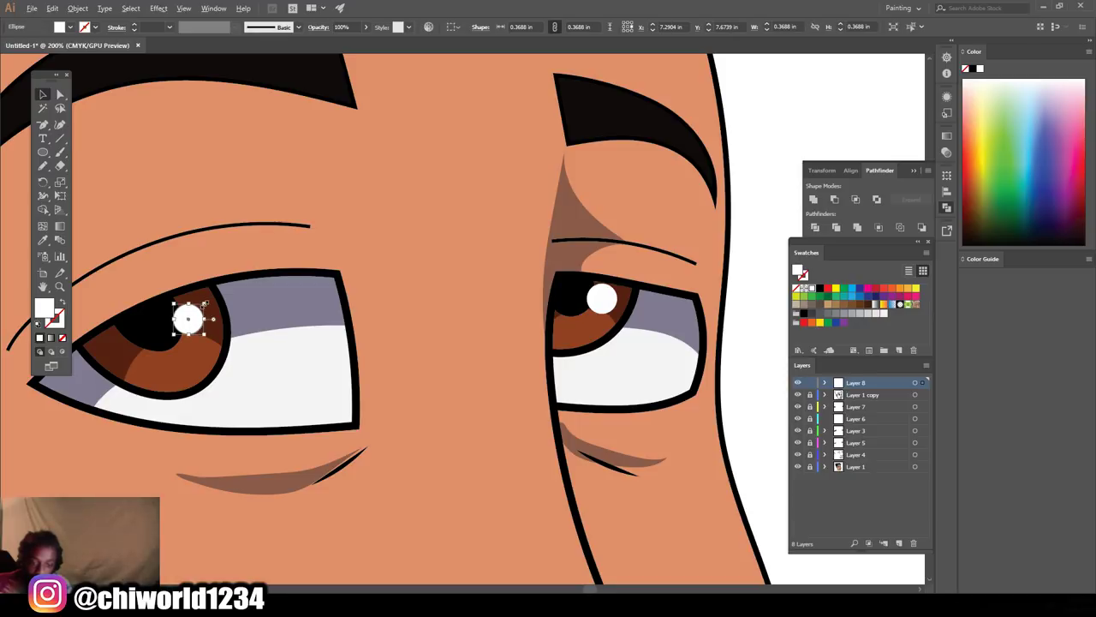
{"action": "left_click", "coordinate": [43, 152]}
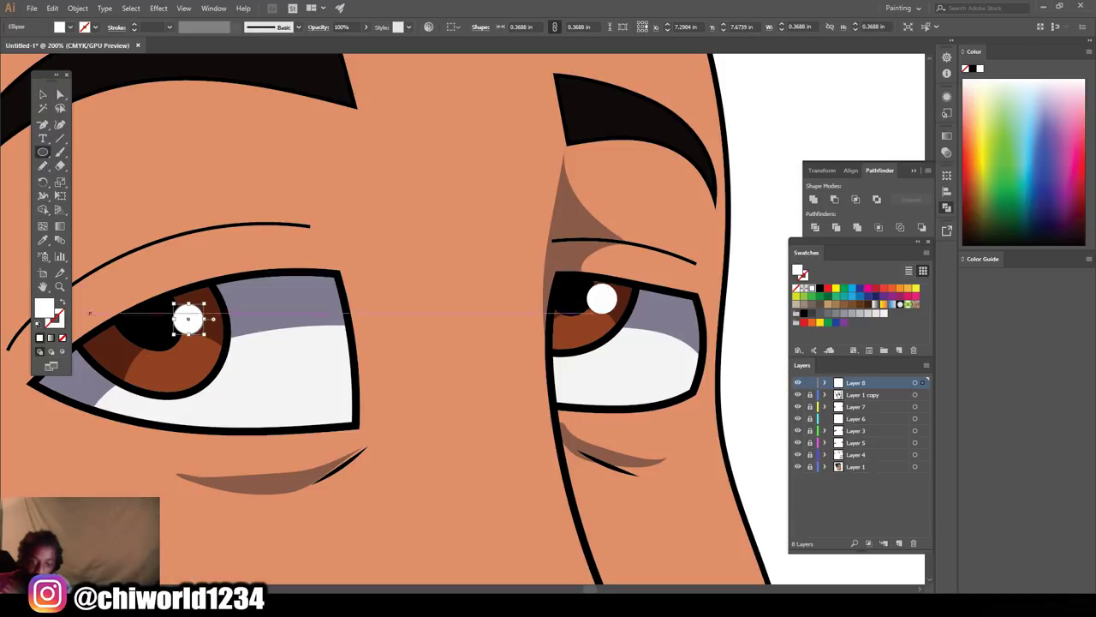
{"action": "left_click_drag", "start_coordinate": [129, 356], "coordinate": [145, 371]}
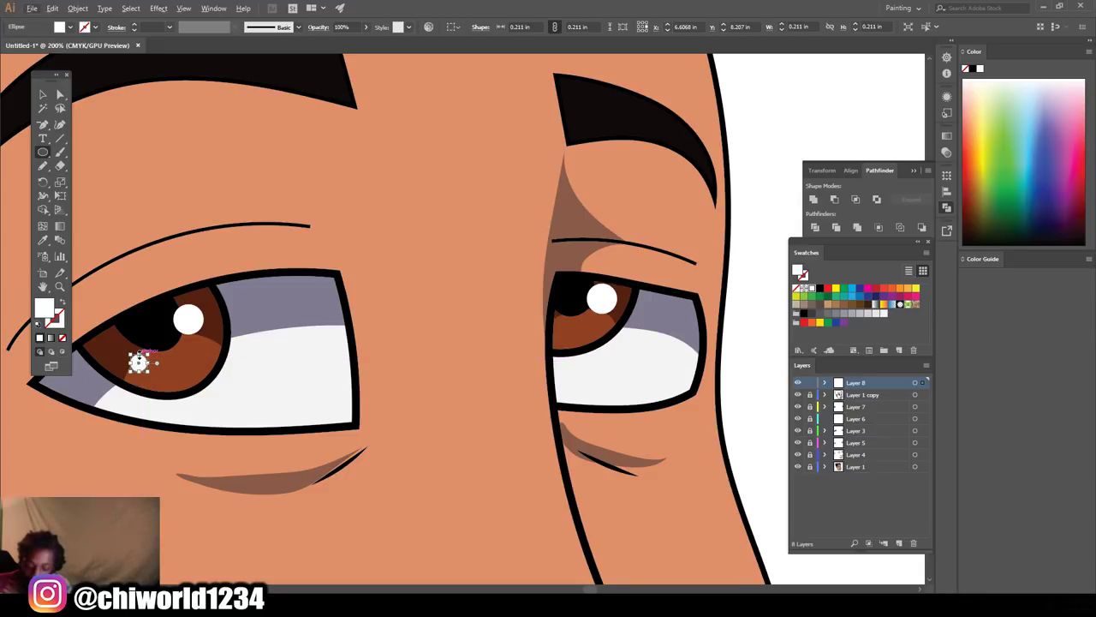
{"action": "left_click", "coordinate": [43, 94]}
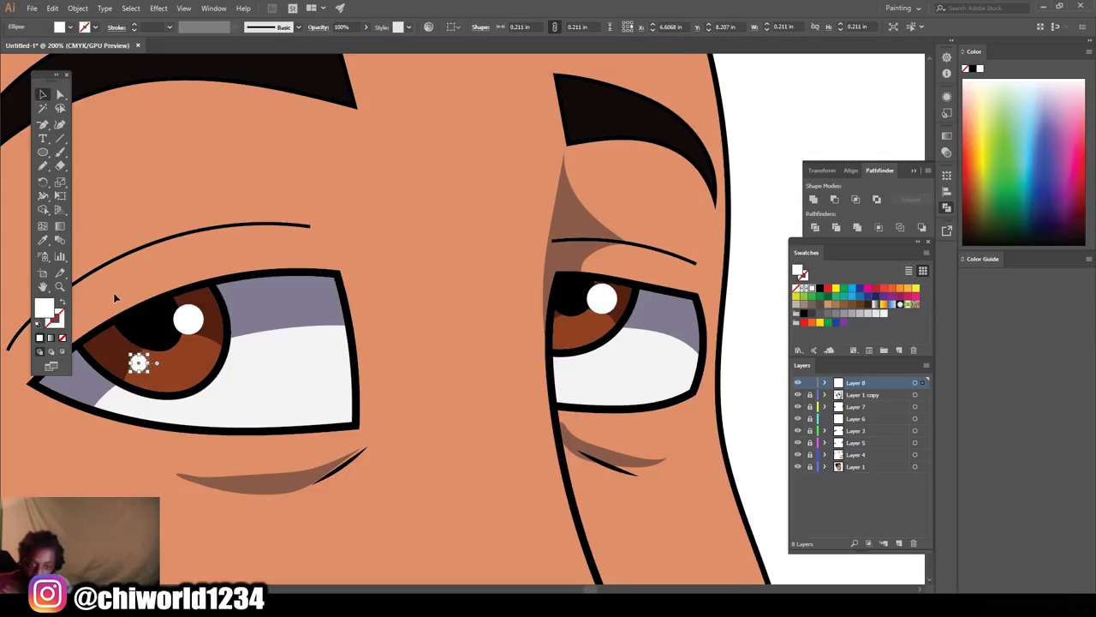
{"action": "left_click", "coordinate": [129, 328]}
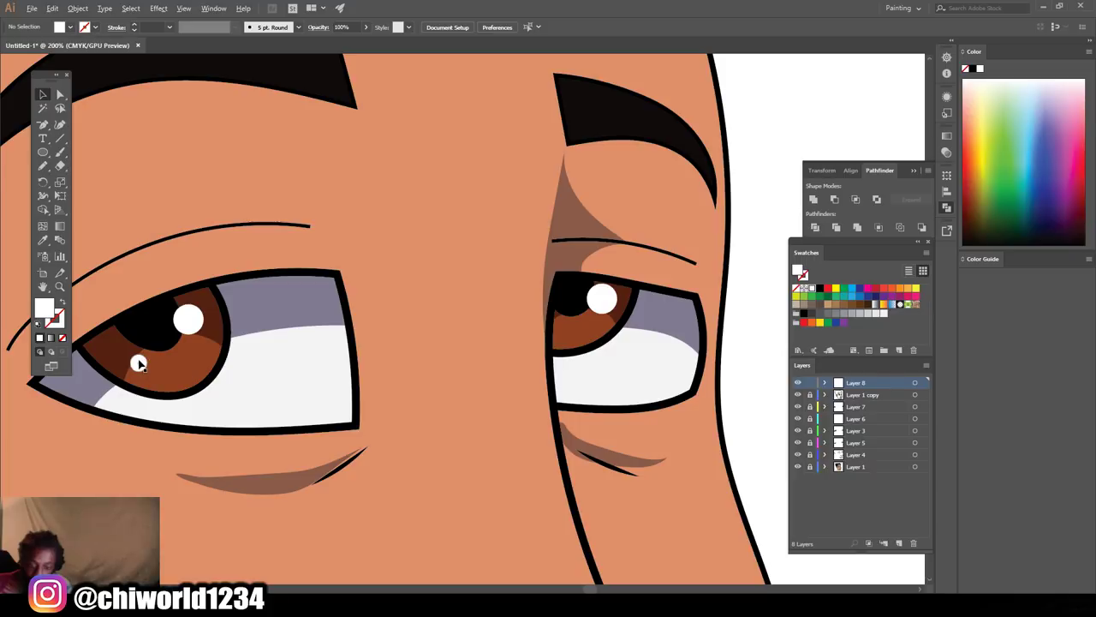
- Duplicate the small white highlight onto the lower iris of the smaller eye
{"action": "left_click", "coordinate": [139, 363]}
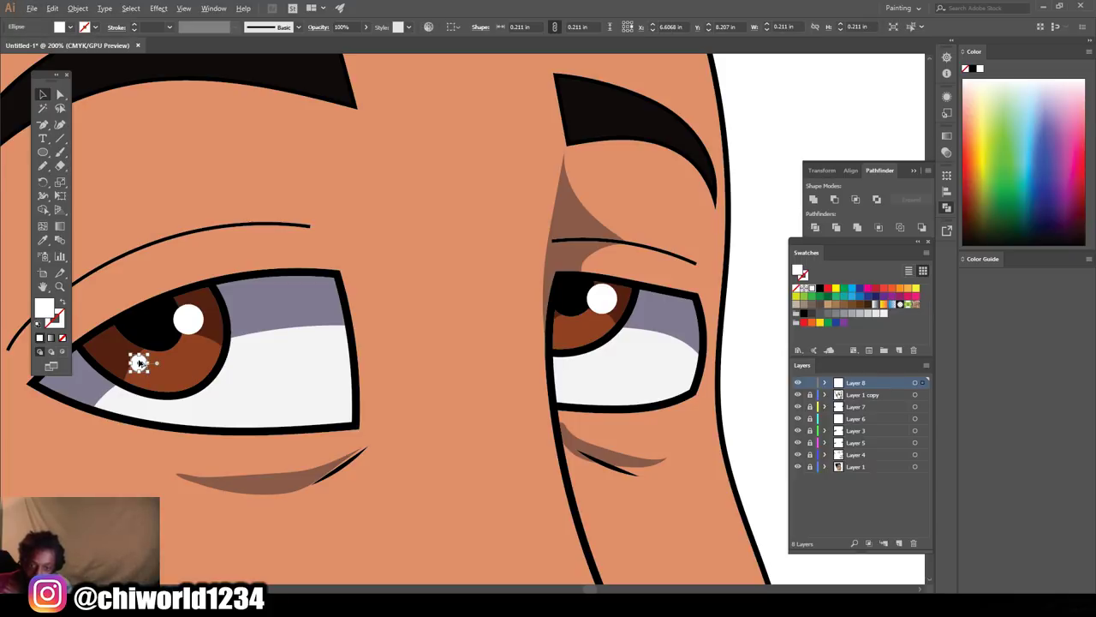
{"action": "left_click_drag", "start_coordinate": [139, 363], "coordinate": [567, 322]}
{"action": "key", "text": "ctrl+minus"}
{"action": "key", "text": "ctrl+minus"}
{"action": "left_click", "coordinate": [717, 394]}
{"action": "key", "text": "ctrl+minus"}
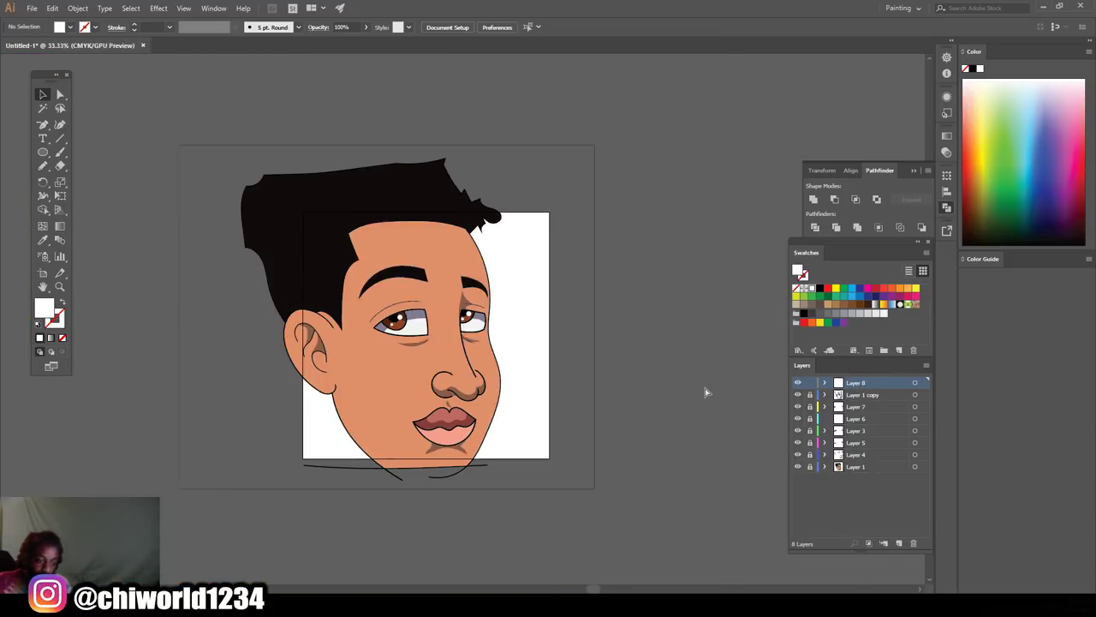
- Lock Layer 8, and unlock and activate Layer 7 for the skin highlights
{"action": "key", "text": "ctrl+plus"}
{"action": "scroll", "coordinate": [706, 346], "scroll_direction": "down", "scroll_amount": 1}
{"action": "key", "text": "ctrl+minus"}
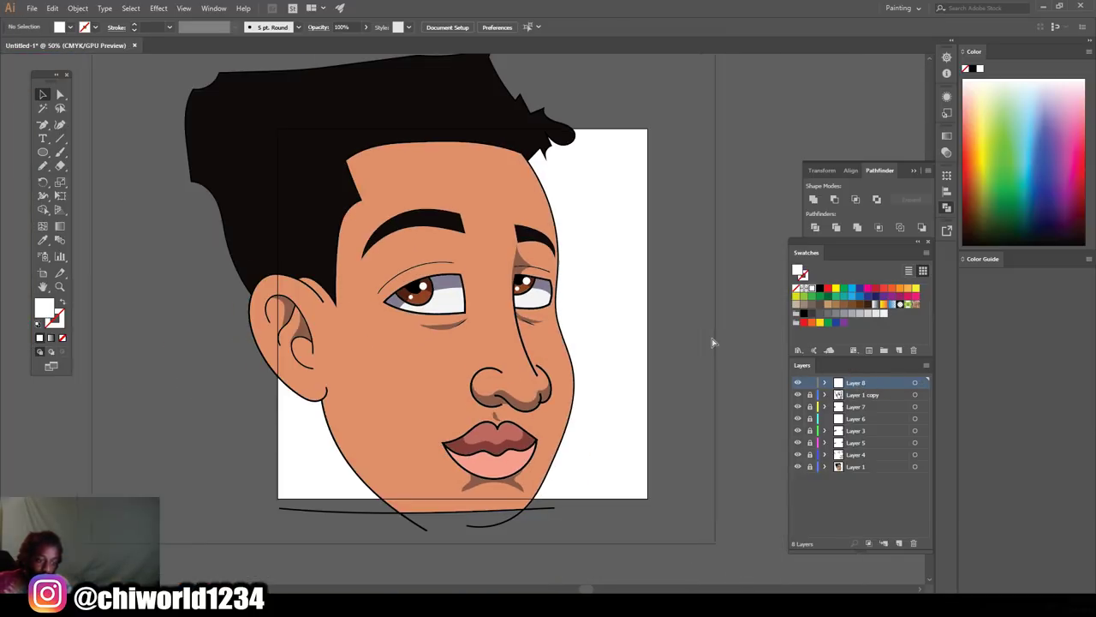
{"action": "key", "text": "ctrl+plus"}
{"action": "scroll", "coordinate": [715, 343], "scroll_direction": "down", "scroll_amount": 1}
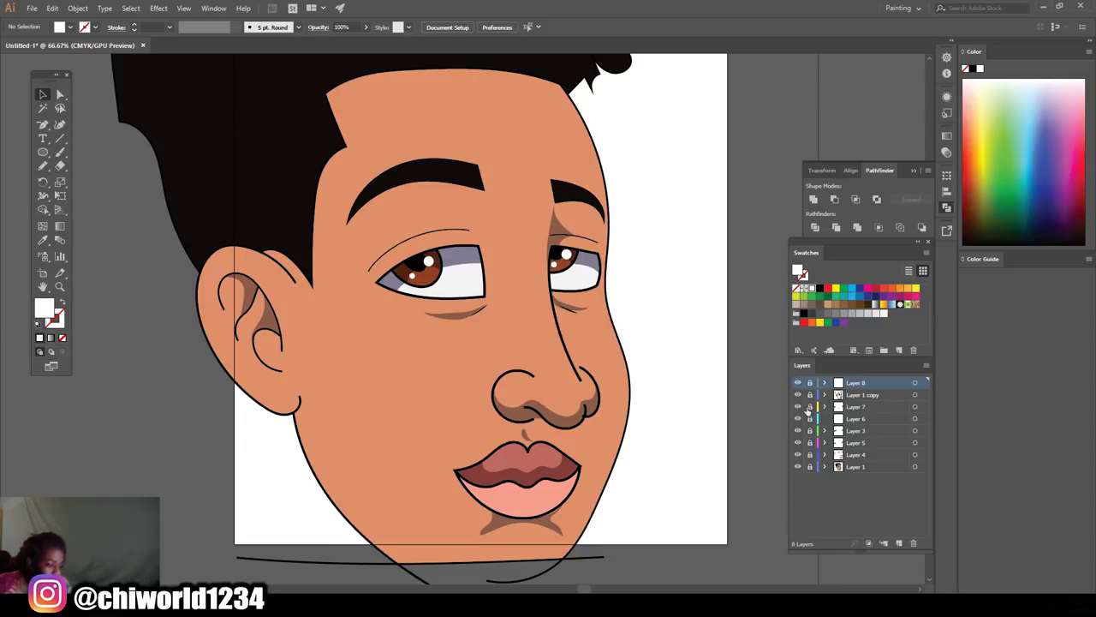
{"action": "left_click", "coordinate": [857, 408]}
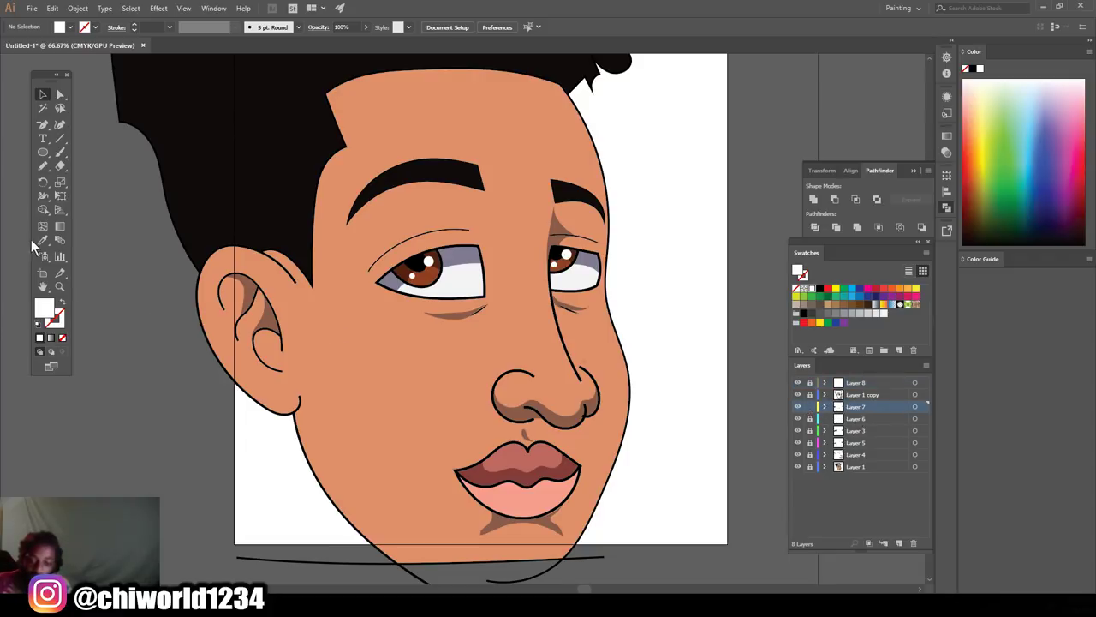
- Sample the facial skin colour and lighten the fill to hex FFB294
{"action": "left_click", "coordinate": [43, 240]}
{"action": "left_click", "coordinate": [501, 315]}
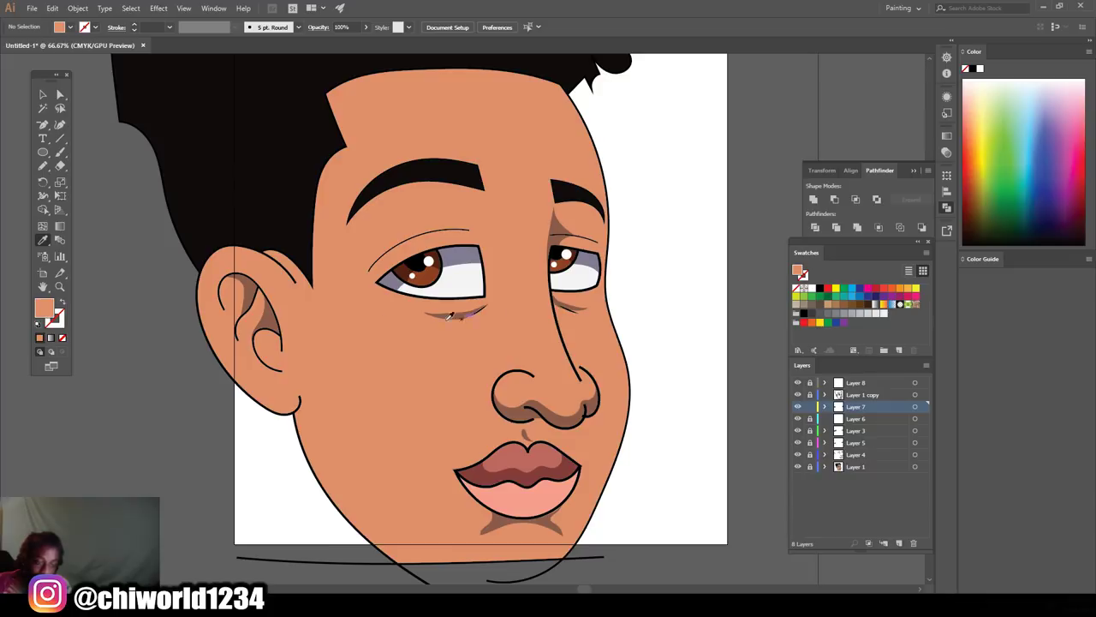
{"action": "double_click", "coordinate": [41, 313]}
{"action": "left_click_drag", "start_coordinate": [770, 437], "coordinate": [762, 420]}
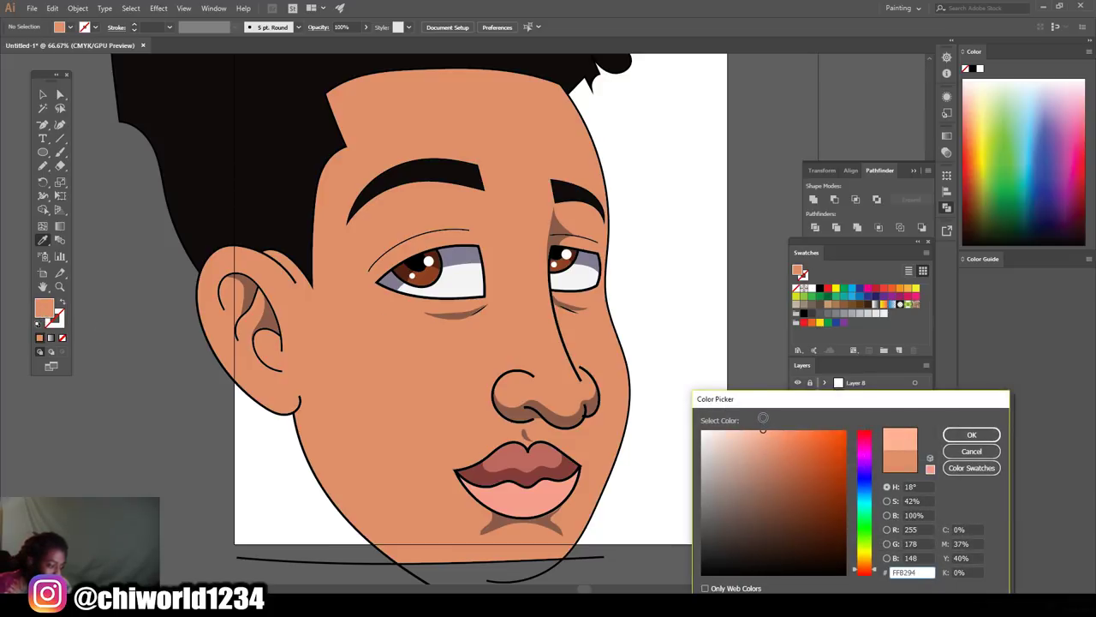
{"action": "left_click", "coordinate": [971, 435]}
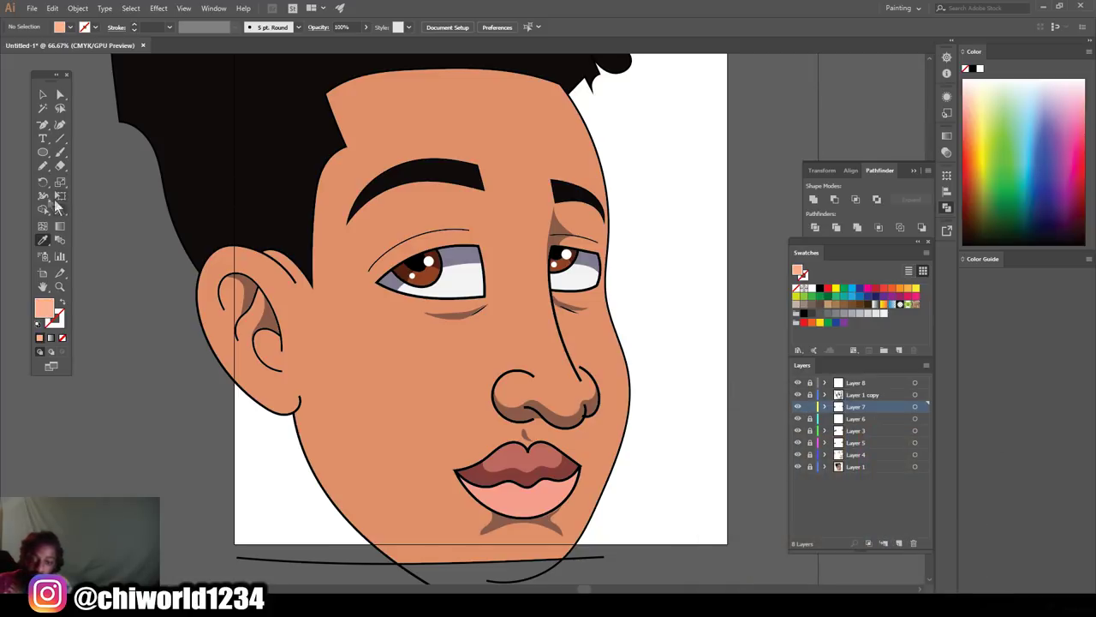
- Draw light Pencil highlights down the nose bridge, ending rounded at the tip, and on the larger nostril wing
{"action": "left_click", "coordinate": [41, 165]}
{"action": "key", "text": "ctrl+plus"}
{"action": "key", "text": "ctrl+plus"}
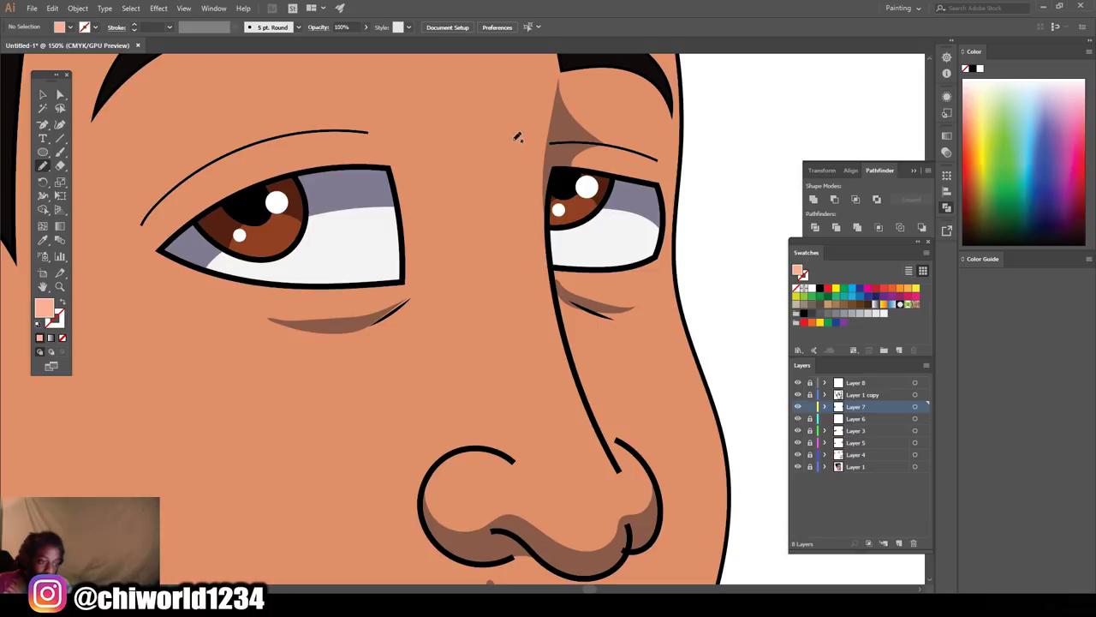
{"action": "mouse_move", "coordinate": [516, 139]}
{"action": "left_mouse_down"}
{"action": "mouse_move", "coordinate": [519, 269]}
{"action": "mouse_move", "coordinate": [581, 450]}
{"action": "left_mouse_up"}
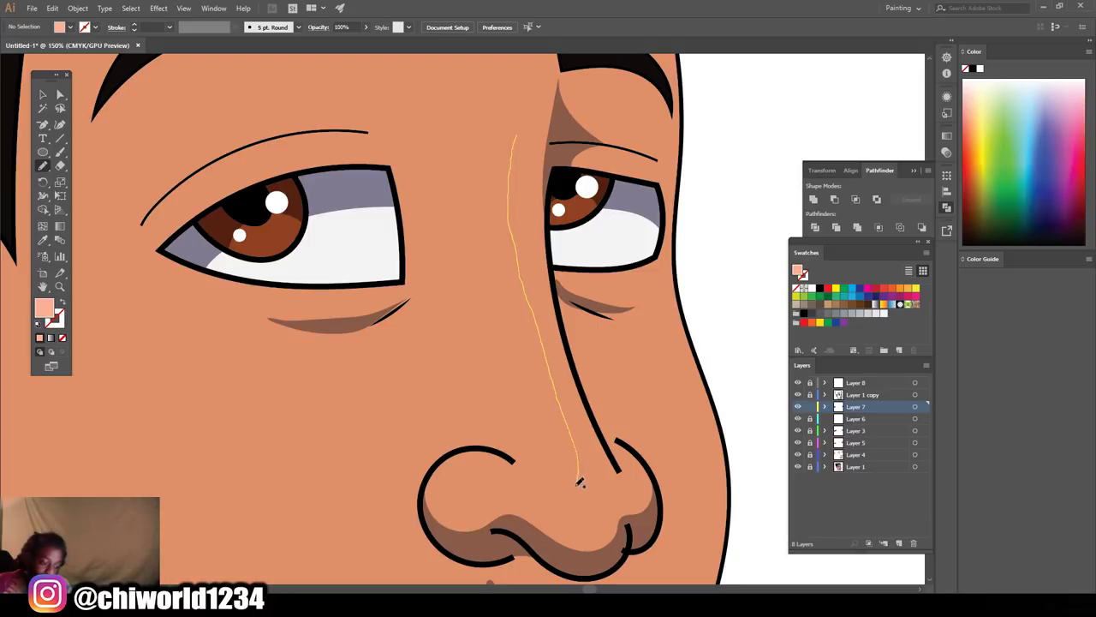
{"action": "left_click_drag", "start_coordinate": [591, 439], "coordinate": [558, 364]}
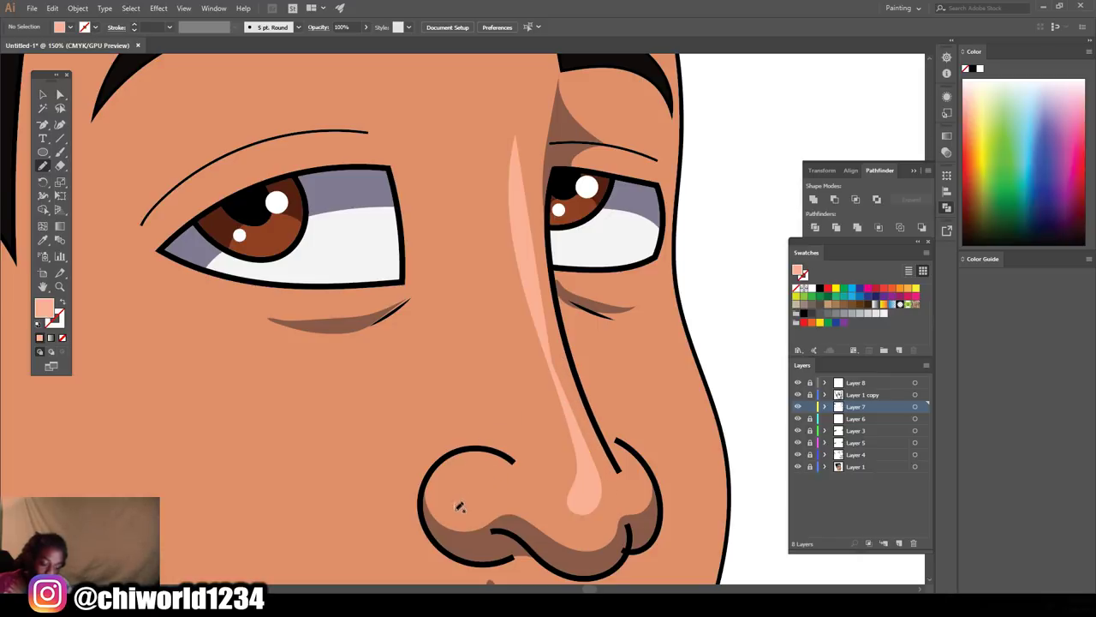
{"action": "left_click_drag", "start_coordinate": [471, 492], "coordinate": [471, 494]}
- Draw three rounded Pencil highlights around the smaller eye: on its eyelid, below the eye and beneath the eyebrow
{"action": "key", "text": "ctrl+minus"}
{"action": "key", "text": "ctrl+minus"}
{"action": "key", "text": "ctrl+minus"}
{"action": "key", "text": "ctrl+plus"}
{"action": "key", "text": "ctrl+plus"}
{"action": "key", "text": "ctrl+plus"}
{"action": "scroll", "coordinate": [525, 360], "scroll_direction": "up", "scroll_amount": 2}
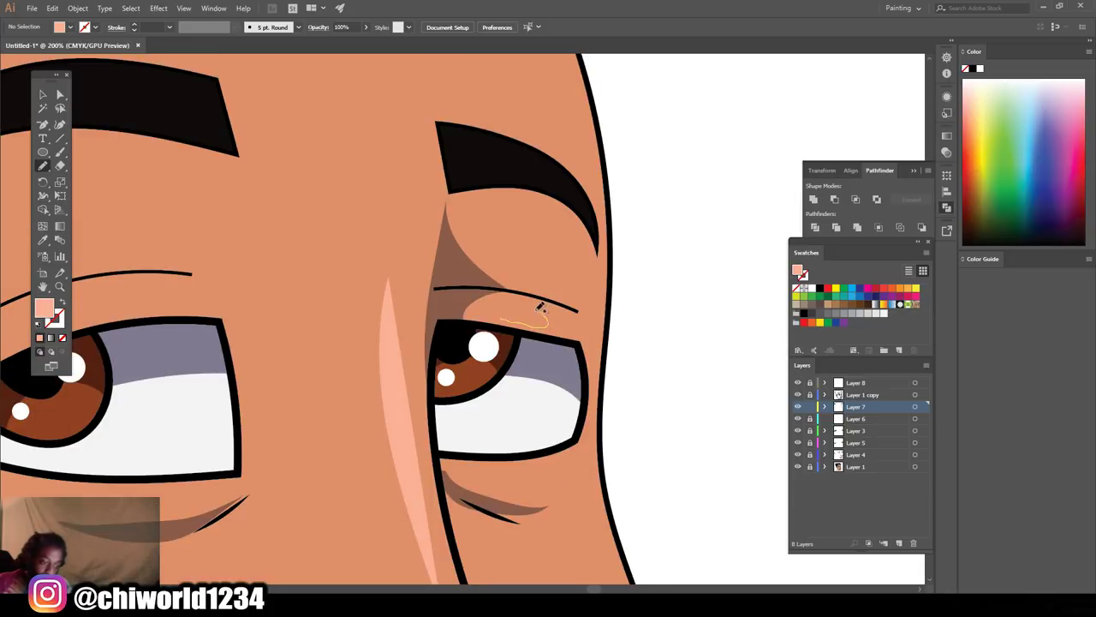
{"action": "left_click_drag", "start_coordinate": [506, 307], "coordinate": [527, 327]}
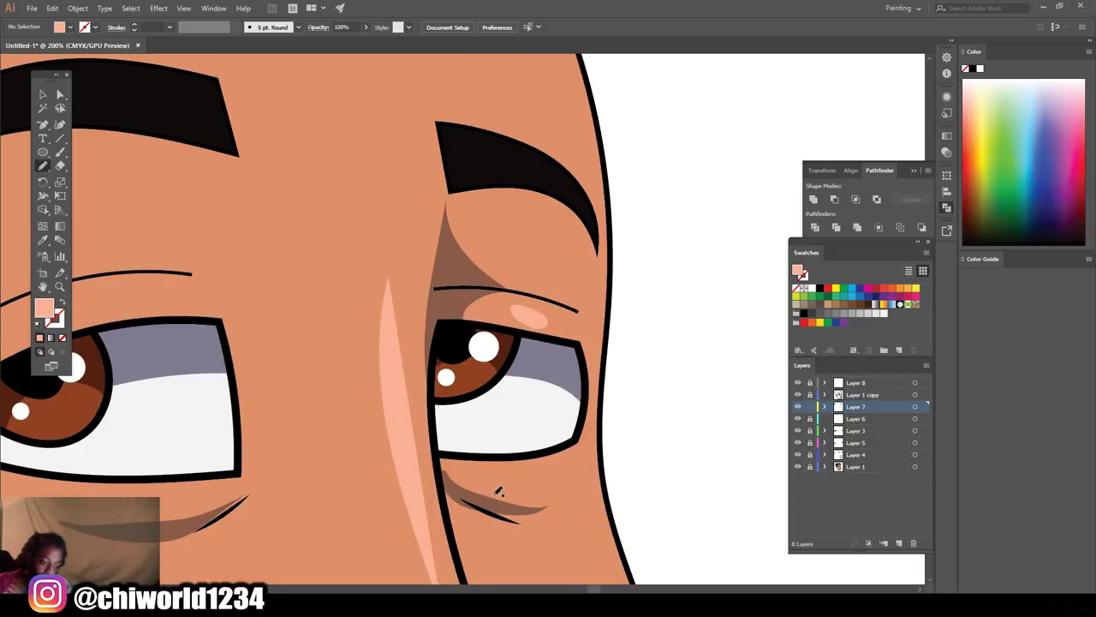
{"action": "left_click_drag", "start_coordinate": [498, 478], "coordinate": [514, 492]}
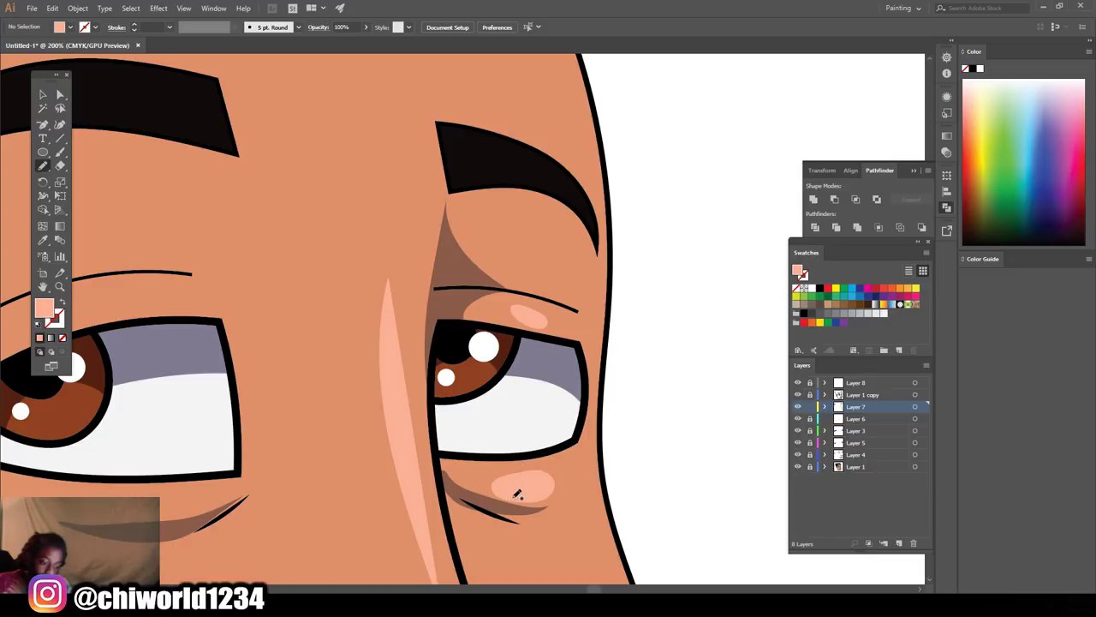
{"action": "scroll", "coordinate": [526, 283], "scroll_direction": "up", "scroll_amount": 2}
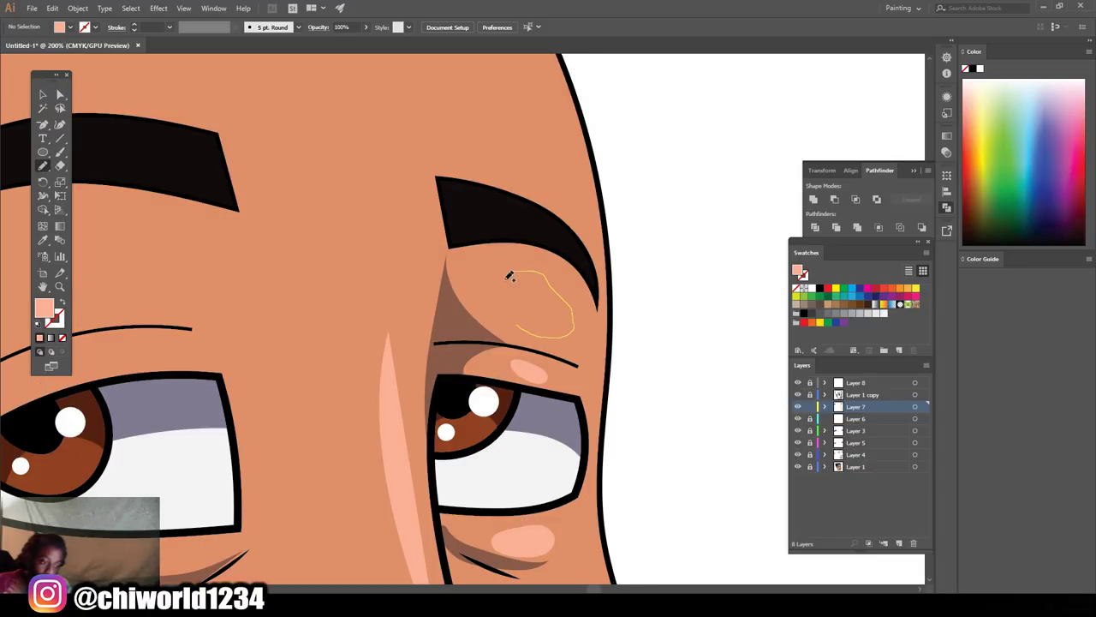
{"action": "left_click_drag", "start_coordinate": [510, 275], "coordinate": [514, 305]}
- Draw a tapered Pencil highlight along the forehead's outer edge, from the hairline down towards the shorter eyebrow
{"action": "scroll", "coordinate": [534, 308], "scroll_direction": "up", "scroll_amount": 9}
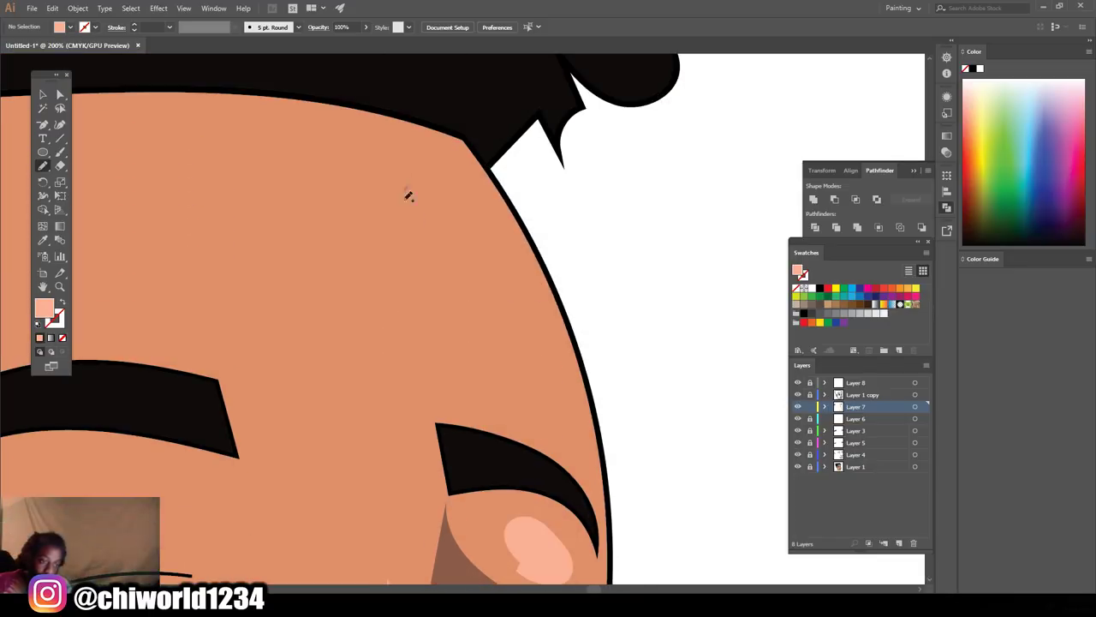
{"action": "mouse_move", "coordinate": [382, 111]}
{"action": "left_mouse_down"}
{"action": "mouse_move", "coordinate": [454, 244]}
{"action": "mouse_move", "coordinate": [491, 370]}
{"action": "mouse_move", "coordinate": [574, 445]}
{"action": "mouse_move", "coordinate": [523, 301]}
{"action": "mouse_move", "coordinate": [455, 181]}
{"action": "mouse_move", "coordinate": [403, 125]}
{"action": "left_mouse_up"}
{"action": "scroll", "coordinate": [565, 318], "scroll_direction": "down", "scroll_amount": 8}
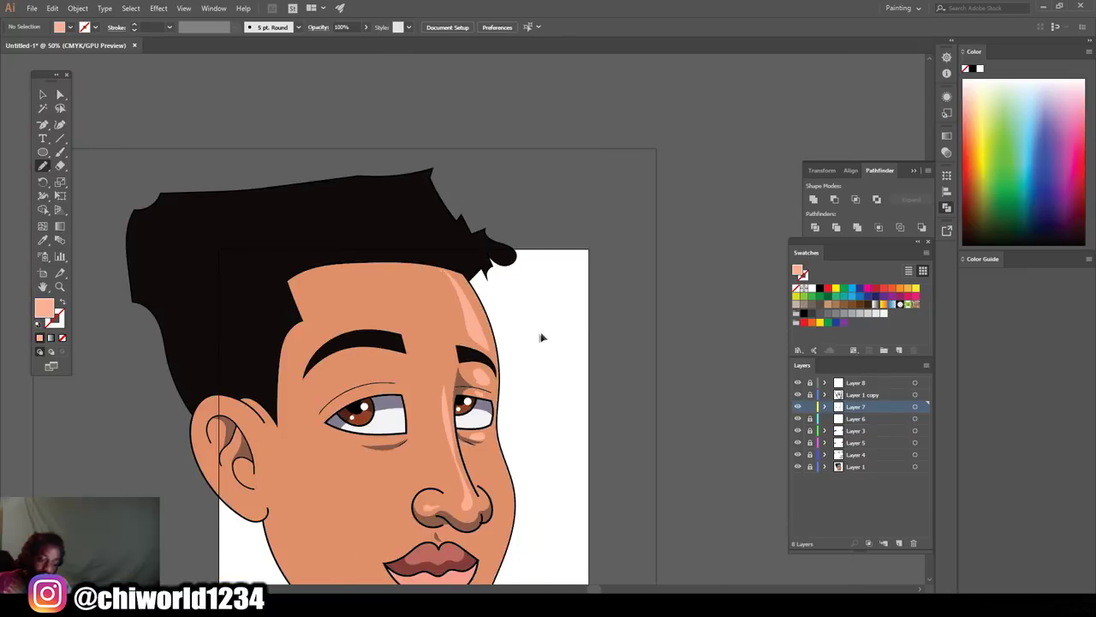
- Draw a Pencil highlight on the cheek beside the nose, with a thin strip tapering down along the face outline towards the jaw
{"action": "scroll", "coordinate": [529, 334], "scroll_direction": "up", "scroll_amount": 6}
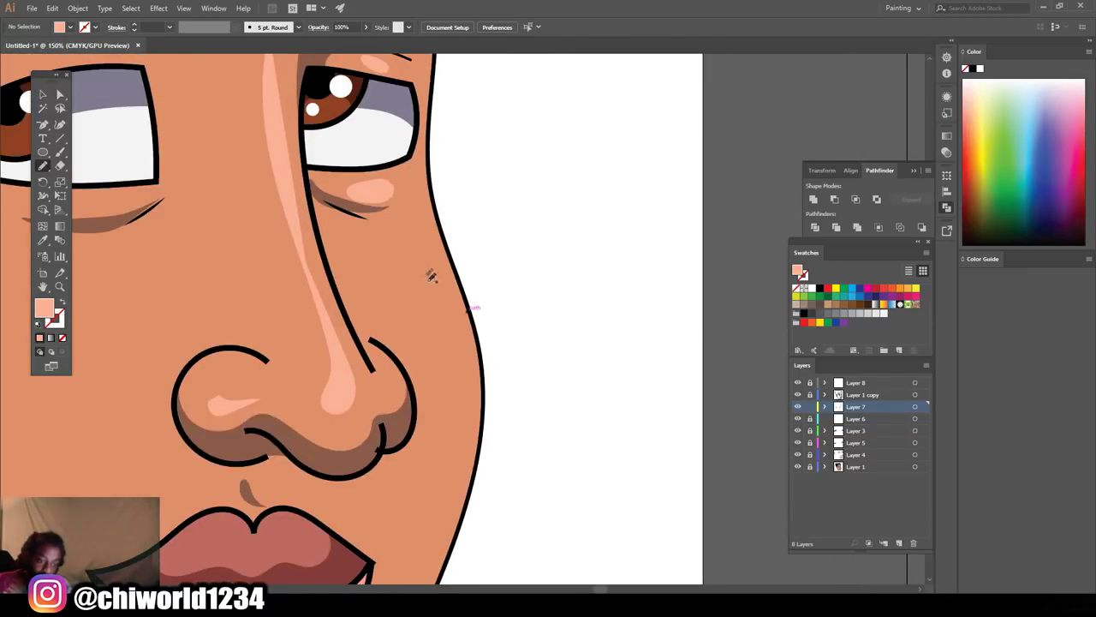
{"action": "scroll", "coordinate": [405, 257], "scroll_direction": "down", "scroll_amount": 4}
{"action": "scroll", "coordinate": [421, 244], "scroll_direction": "up", "scroll_amount": 2}
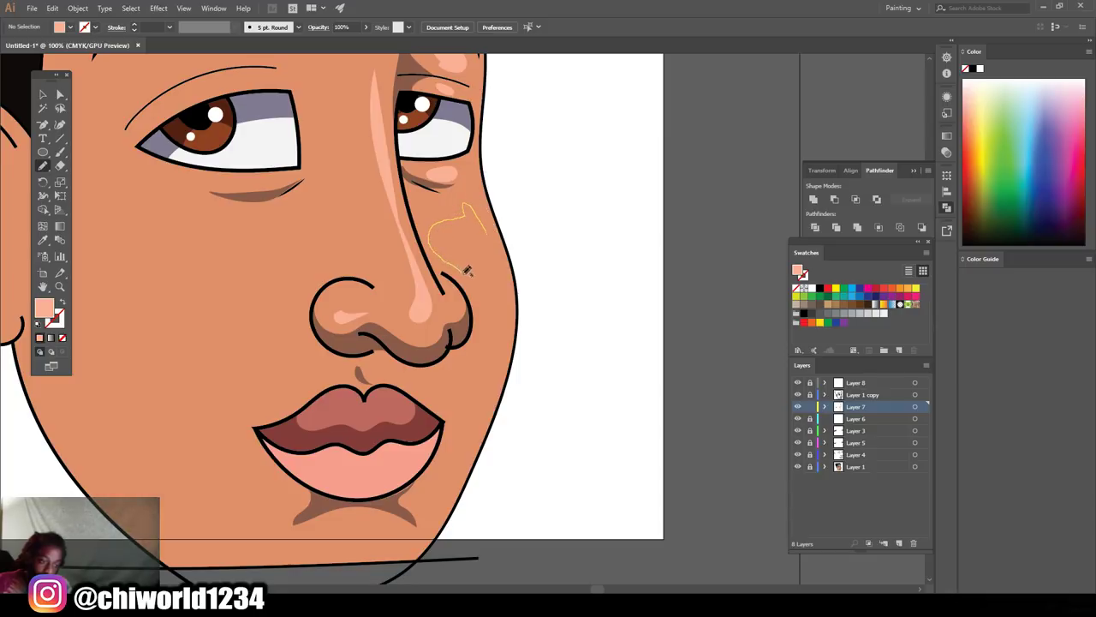
{"action": "mouse_move", "coordinate": [499, 276]}
{"action": "left_mouse_down"}
{"action": "mouse_move", "coordinate": [498, 353]}
{"action": "mouse_move", "coordinate": [452, 488]}
{"action": "mouse_move", "coordinate": [503, 385]}
{"action": "mouse_move", "coordinate": [503, 262]}
{"action": "left_mouse_up"}
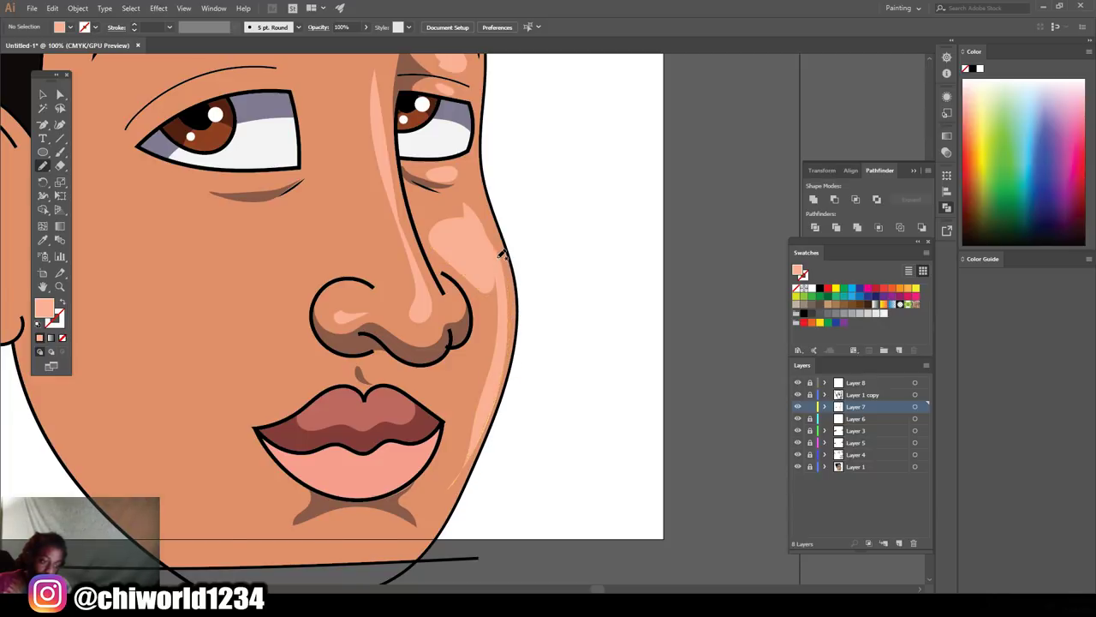
- Draw a light Pencil highlight on the chin below the lower-lip shadow
{"action": "key", "text": "ctrl+minus"}
{"action": "key", "text": "ctrl+minus"}
{"action": "key", "text": "ctrl+plus"}
{"action": "key", "text": "ctrl+plus"}
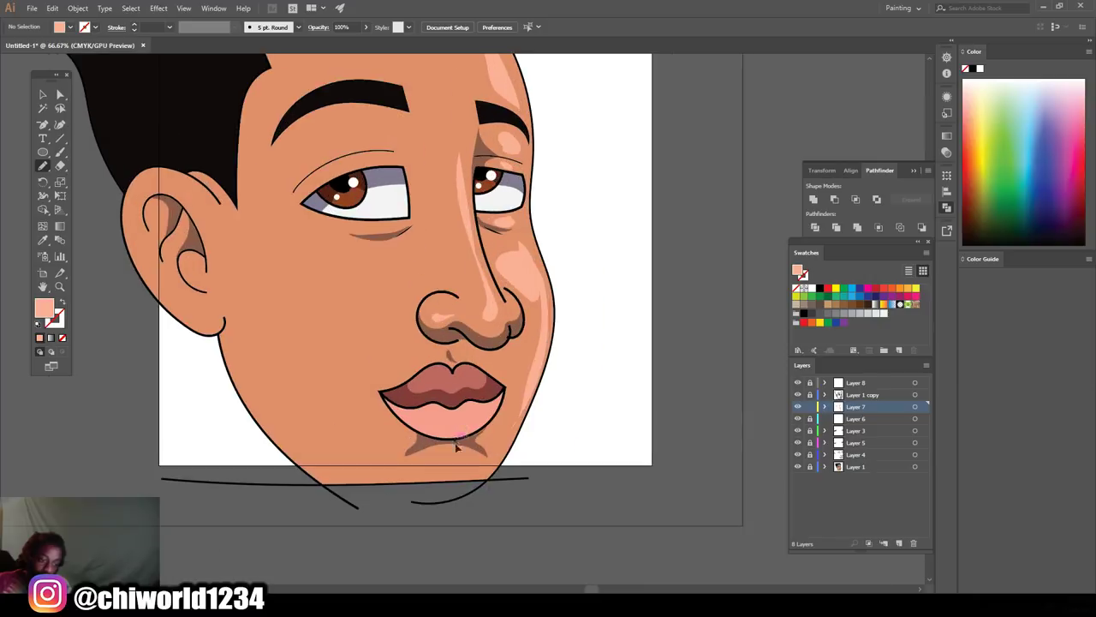
{"action": "mouse_move", "coordinate": [440, 506]}
{"action": "left_mouse_down"}
{"action": "mouse_move", "coordinate": [473, 493]}
{"action": "mouse_move", "coordinate": [485, 471]}
{"action": "mouse_move", "coordinate": [474, 454]}
{"action": "mouse_move", "coordinate": [462, 451]}
{"action": "mouse_move", "coordinate": [433, 497]}
{"action": "left_mouse_up"}
{"action": "key", "text": "ctrl+minus"}
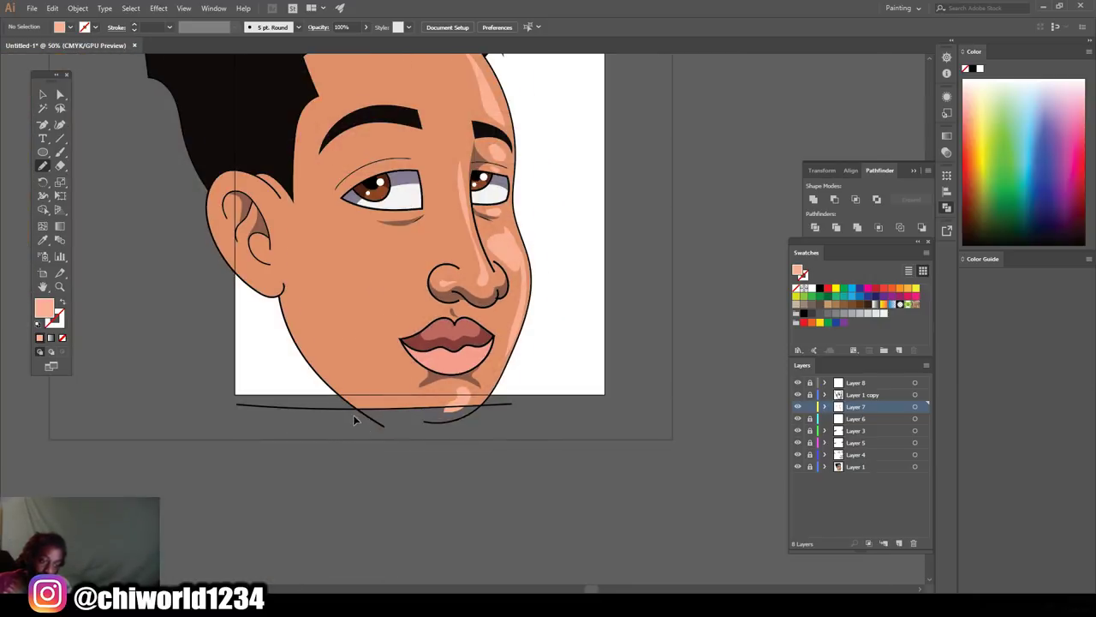
{"action": "scroll", "coordinate": [399, 345], "scroll_direction": "up", "scroll_amount": 4}
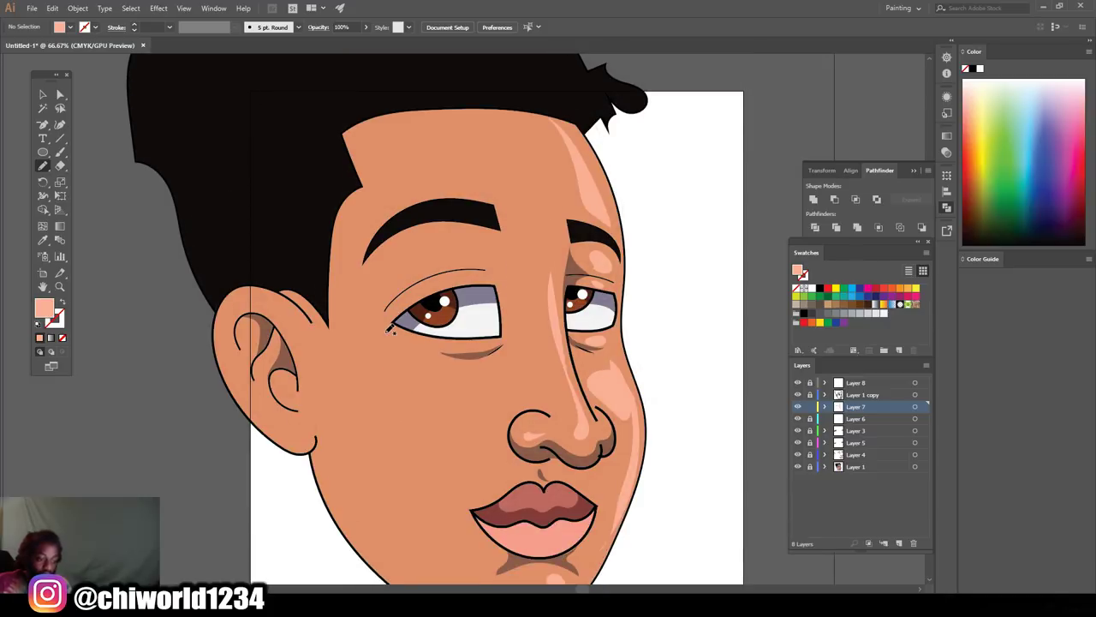
{"action": "scroll", "coordinate": [390, 329], "scroll_direction": "down", "scroll_amount": 2}
{"action": "scroll", "coordinate": [405, 338], "scroll_direction": "down", "scroll_amount": 1}
{"action": "scroll", "coordinate": [405, 338], "scroll_direction": "up", "scroll_amount": 1}
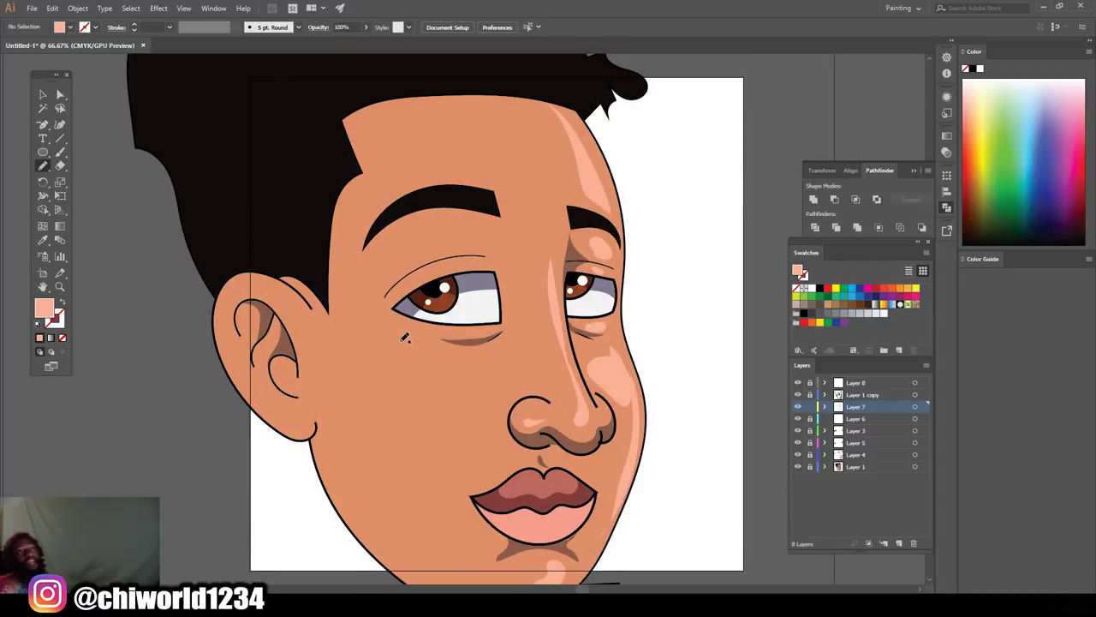